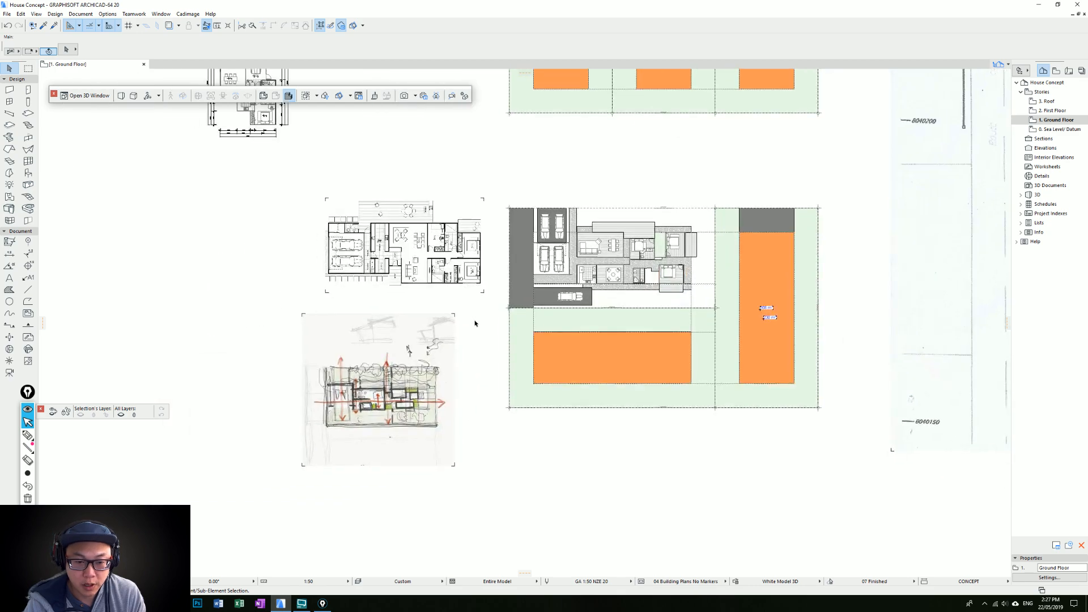
Compare the hand-drawn concept sketch and the reference floor plan with the new ground floor layout, especially the garage, paving and car areas
middle_click_drag(437, 340, 555, 245)
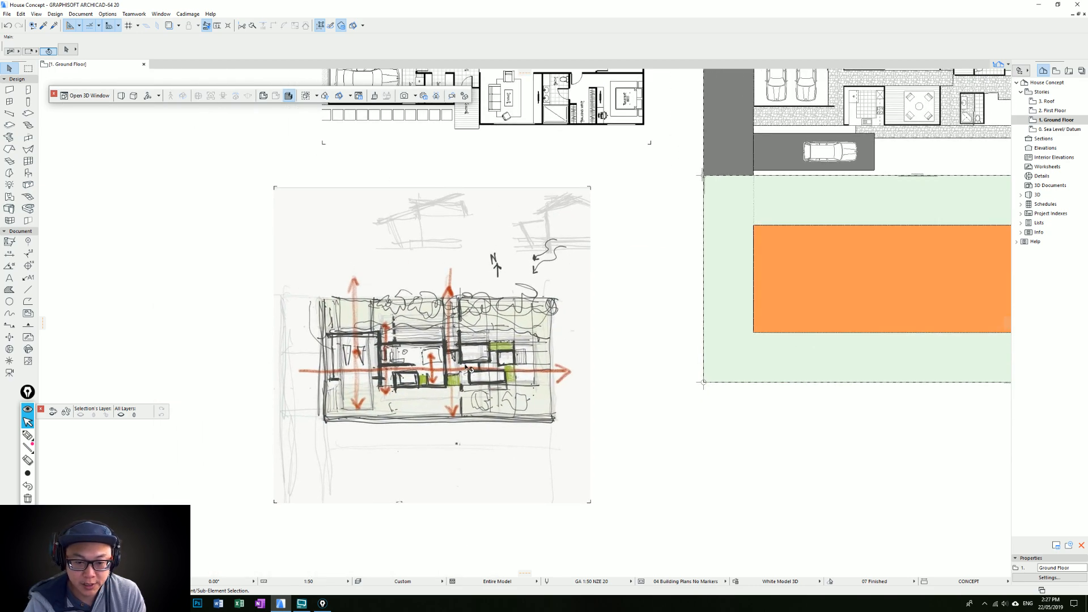
middle_click_drag(578, 244, 467, 318)
middle_click_drag(792, 197, 722, 249)
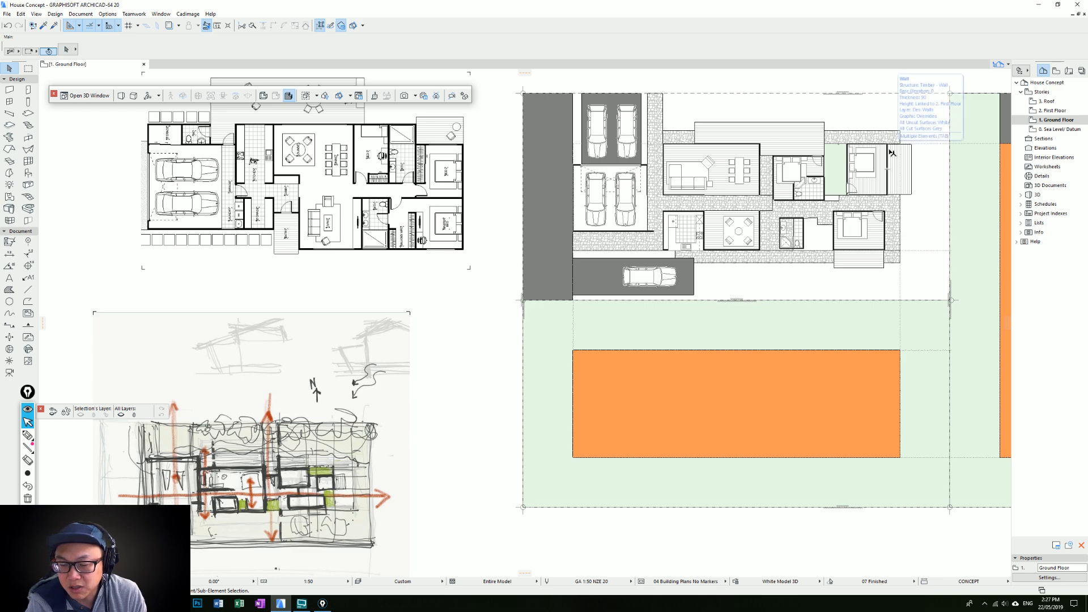
middle_click_drag(661, 191, 656, 257)
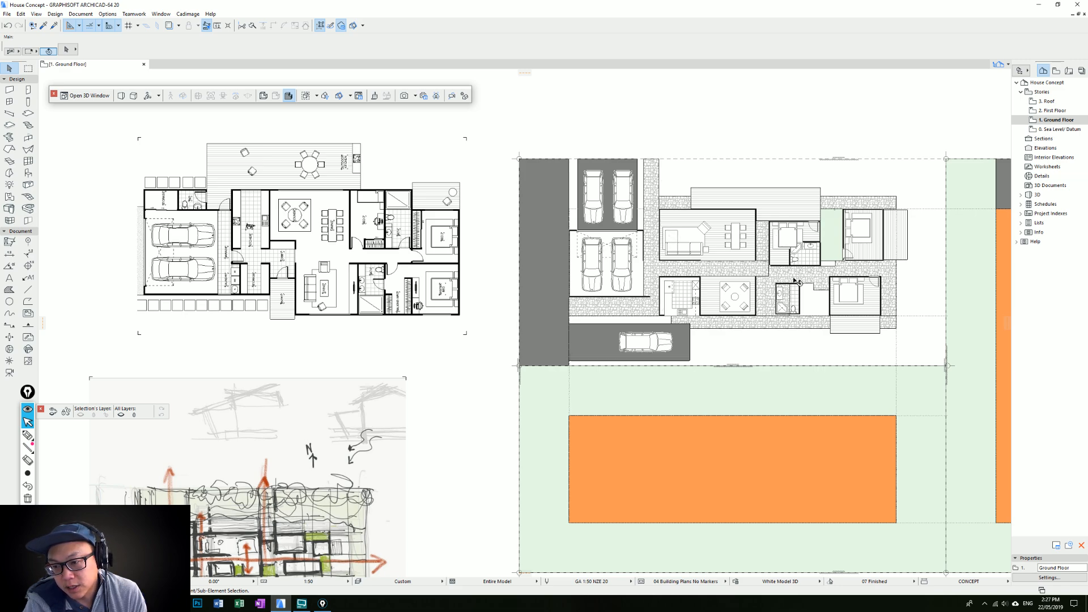
middle_click_drag(643, 272, 669, 201)
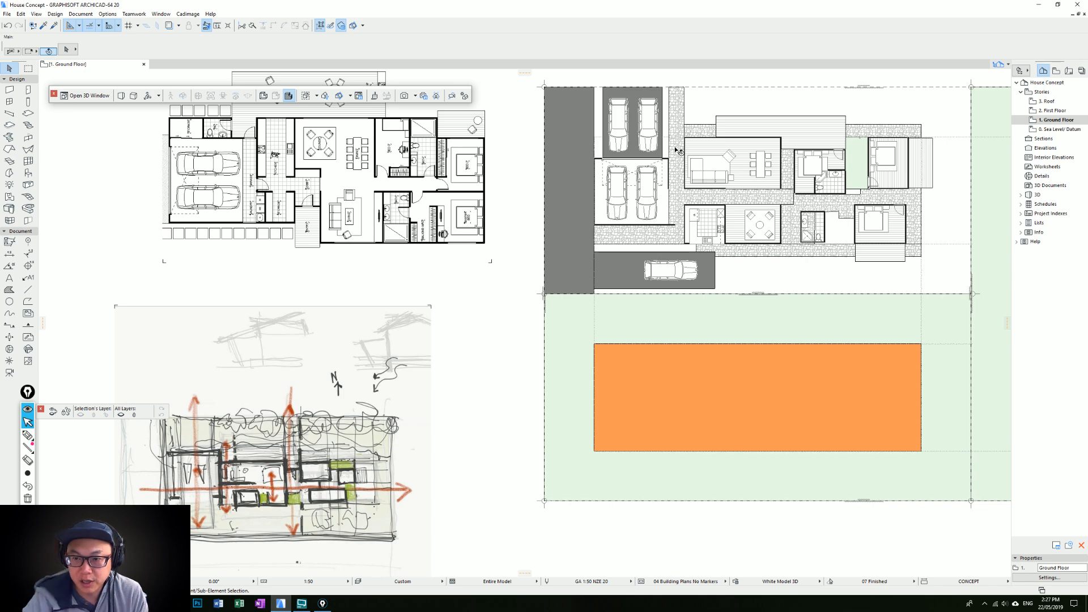
scroll(255, 467, "up", 2)
middle_click_drag(255, 467, 299, 359)
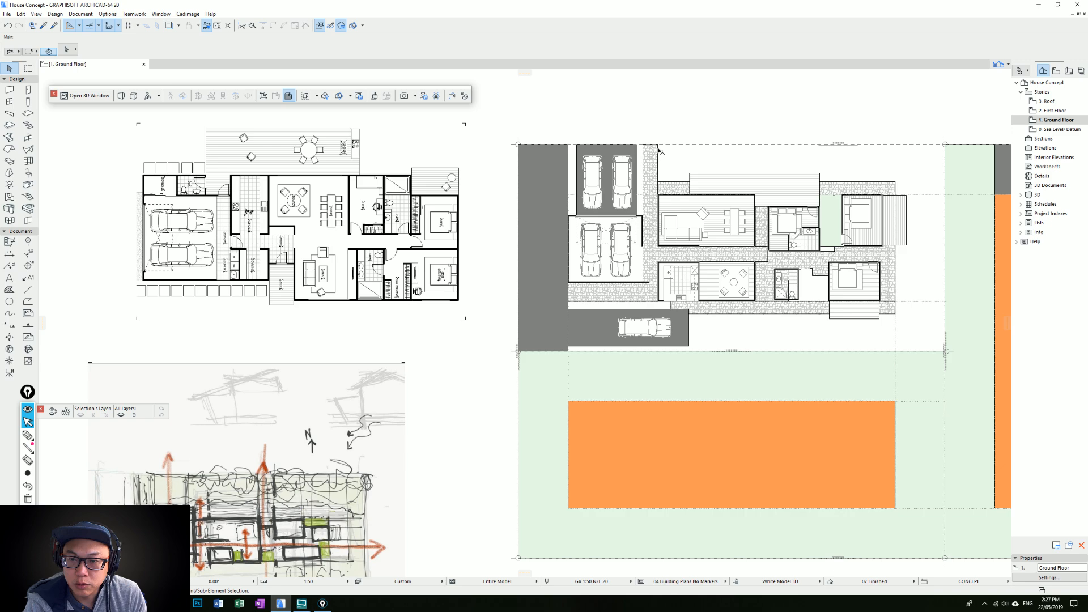
middle_click_drag(701, 215, 644, 210)
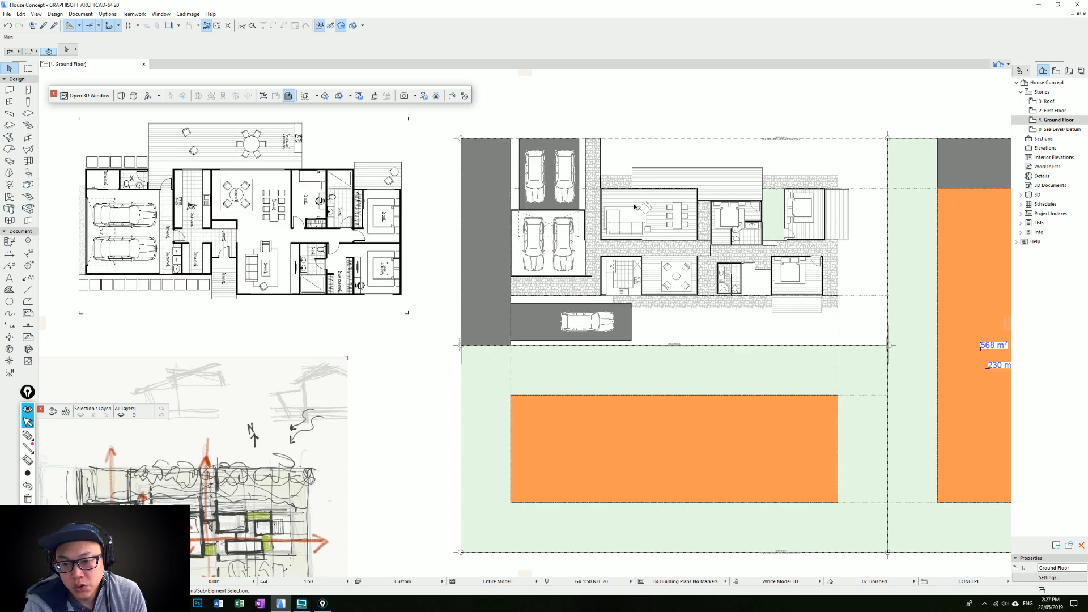
middle_click_drag(709, 197, 612, 195)
middle_click_drag(511, 202, 639, 194)
middle_click_drag(317, 431, 357, 361)
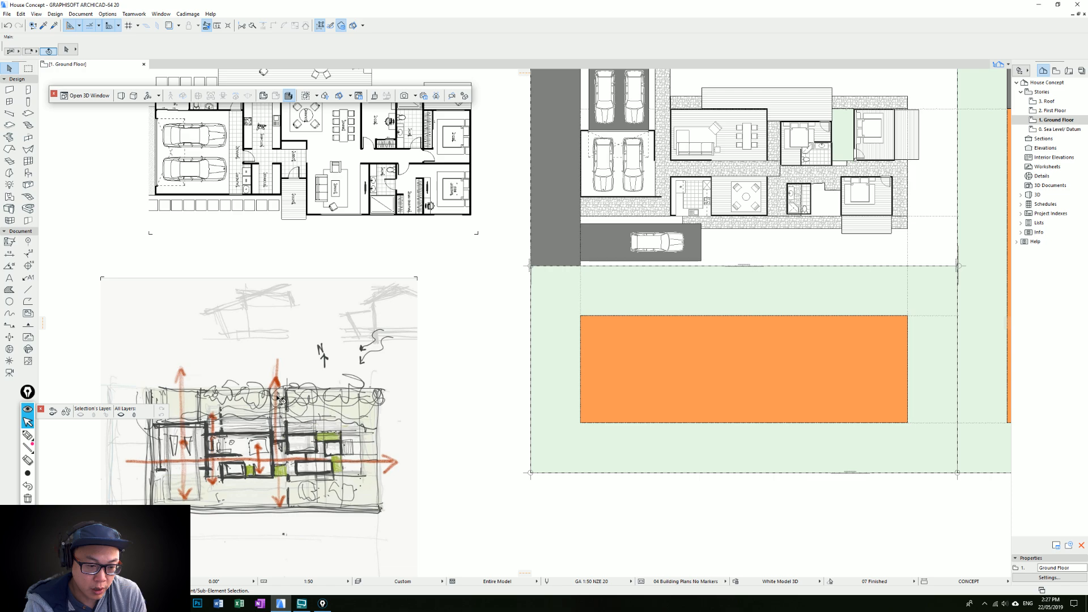
middle_click_drag(281, 399, 332, 360)
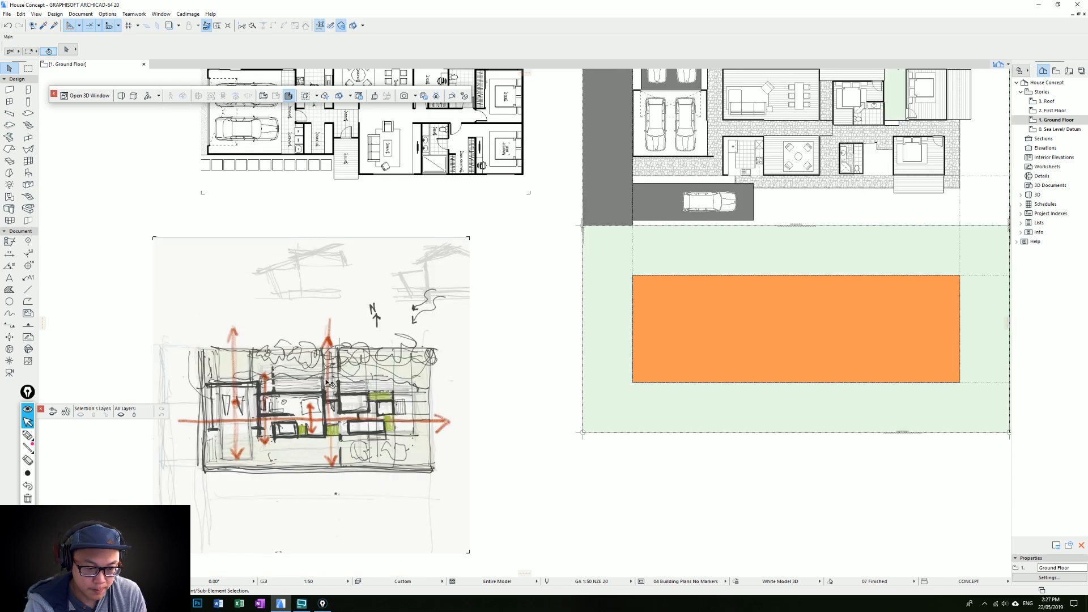
middle_click_drag(760, 198, 492, 359)
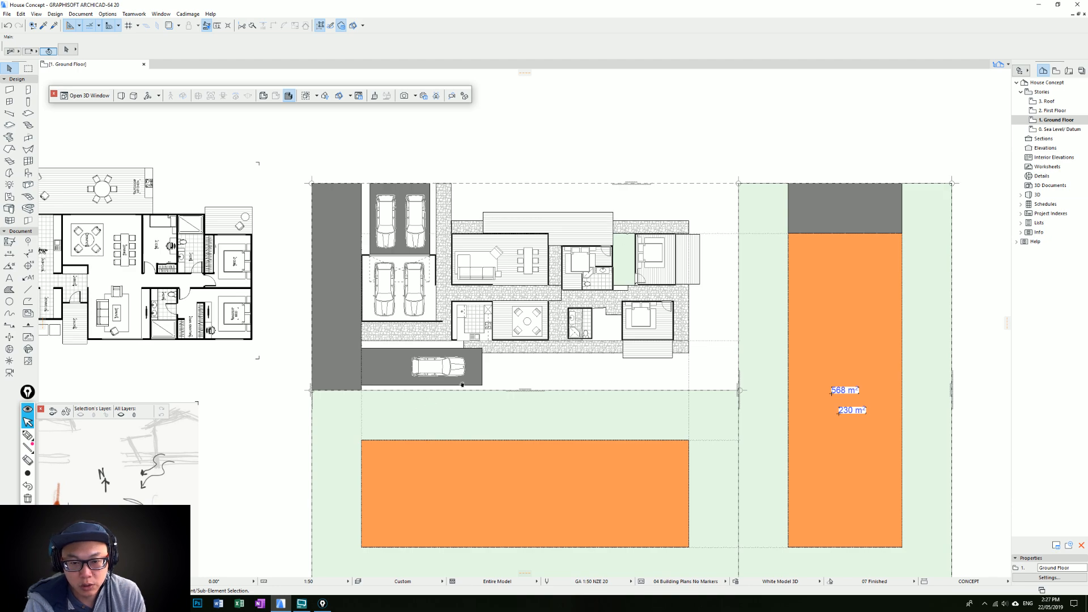
middle_click_drag(142, 513, 417, 365)
scroll(293, 459, "up", 3)
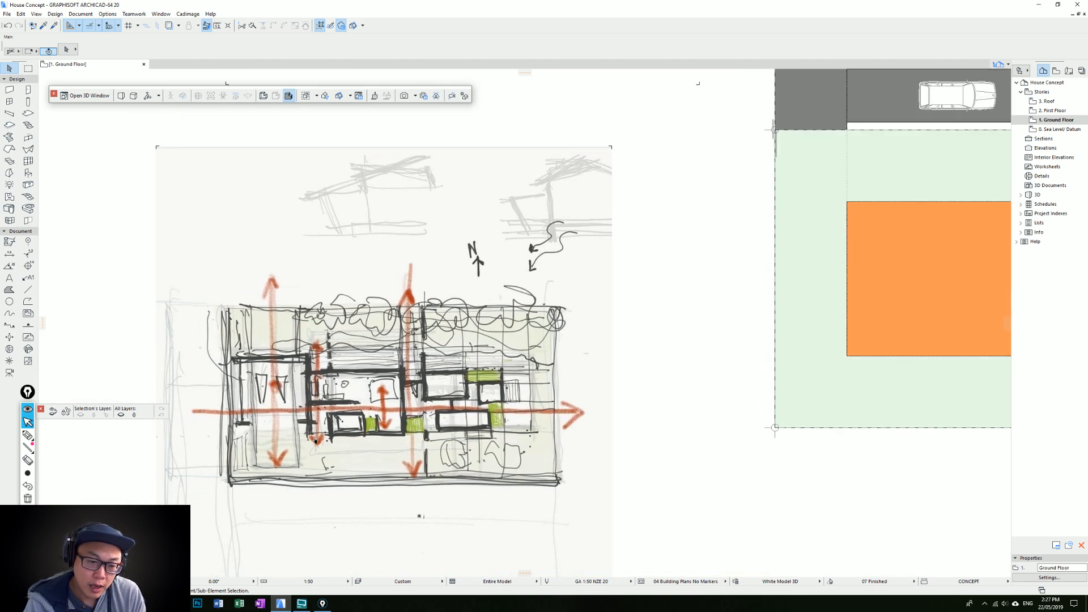
middle_click_drag(306, 421, 200, 436)
scroll(356, 396, "down", 2)
middle_click_drag(504, 352, 402, 479)
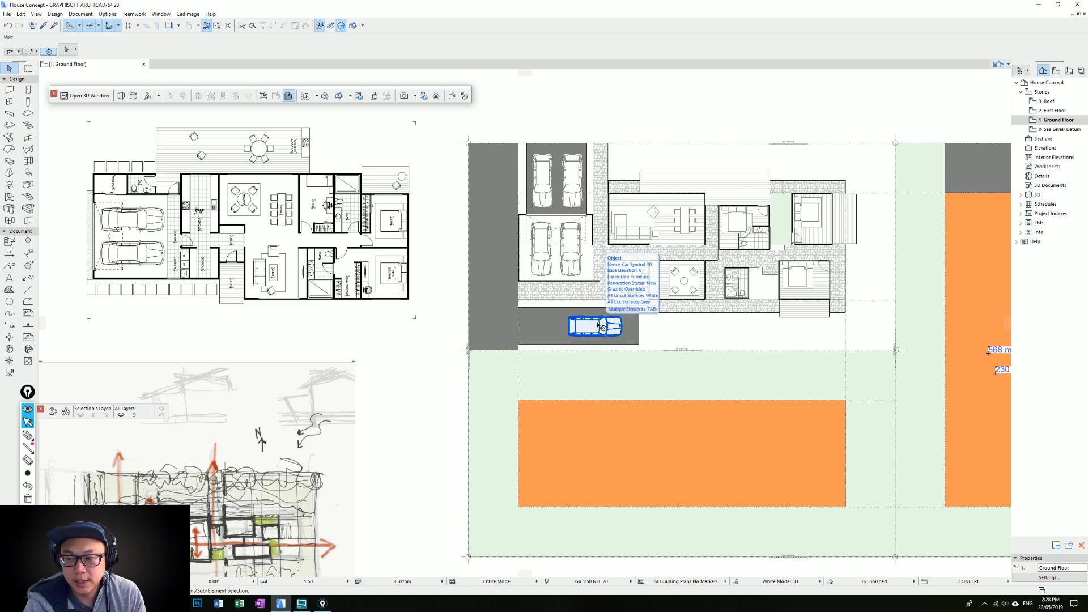
middle_click_drag(600, 326, 581, 349)
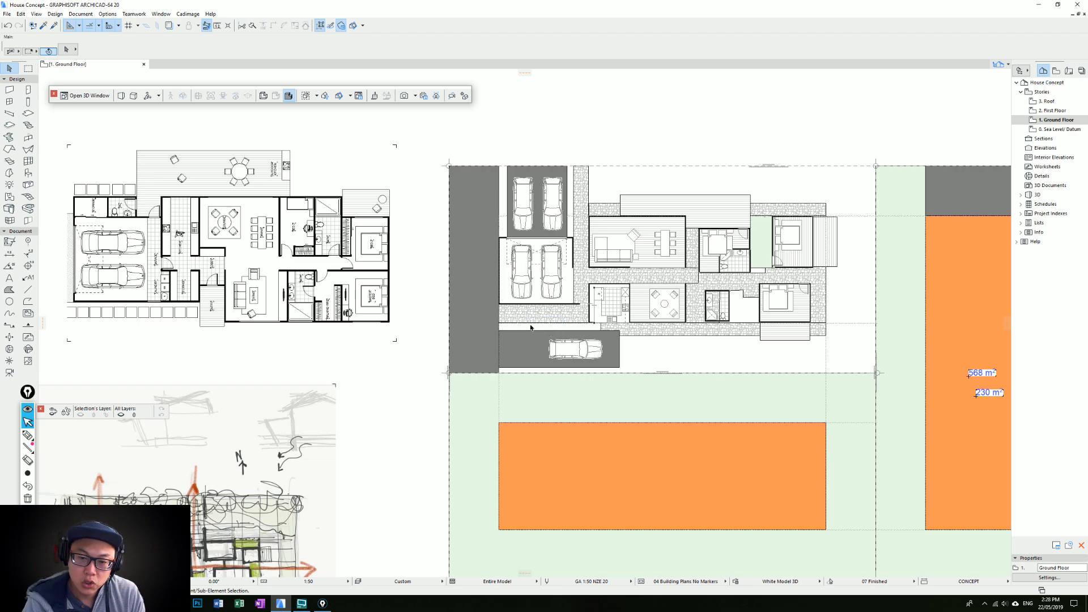
Delete the wall along the lower side of the double garage
scroll(518, 329, "up", 2)
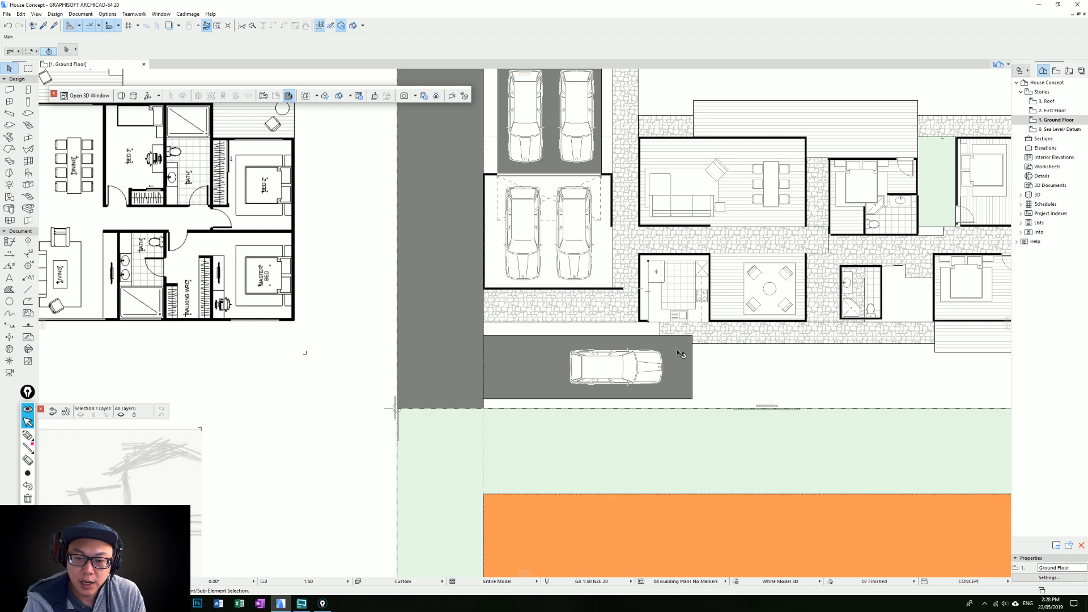
middle_click_drag(677, 352, 760, 321)
left_click(657, 257, "ctrl")
left_click(703, 256)
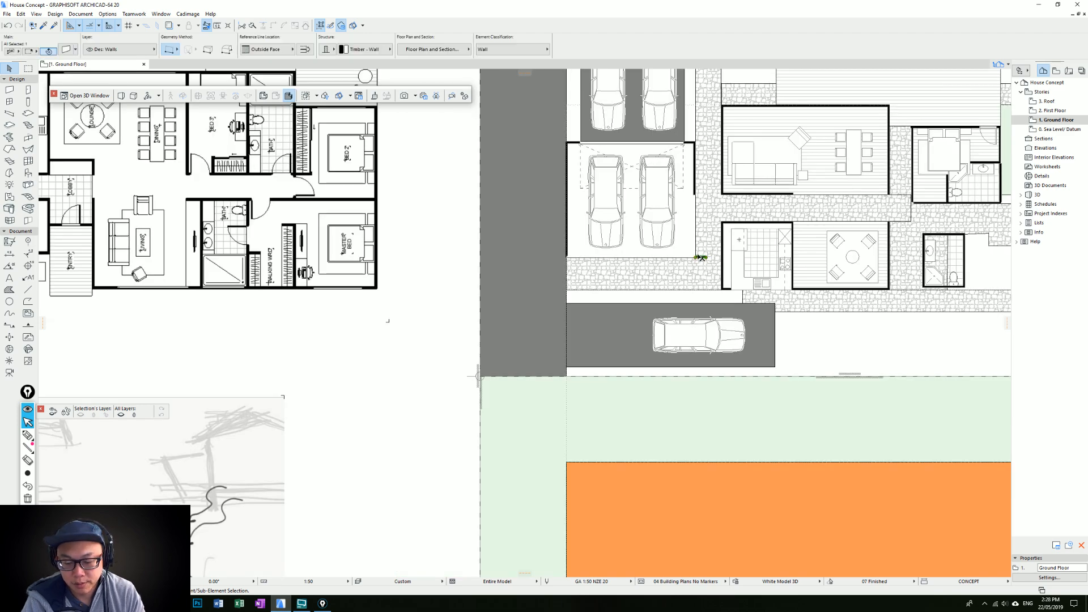
key("Delete")
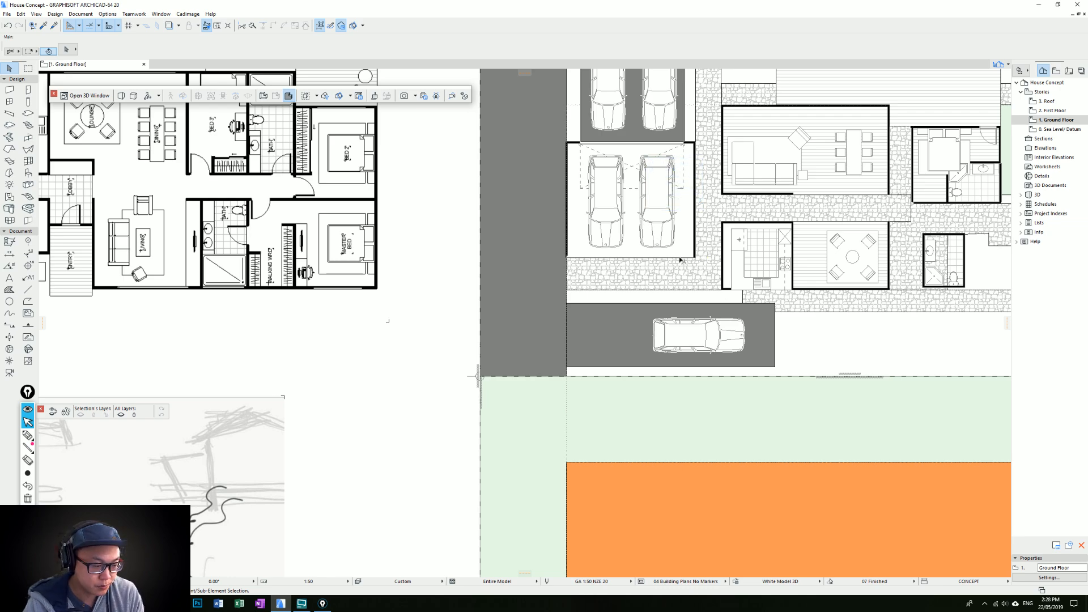
Offset the left edge of the stone paving fill to the garage's right wall, clearing the strip below the garage
scroll(662, 289, "down", 1)
middle_click_drag(662, 289, 644, 329)
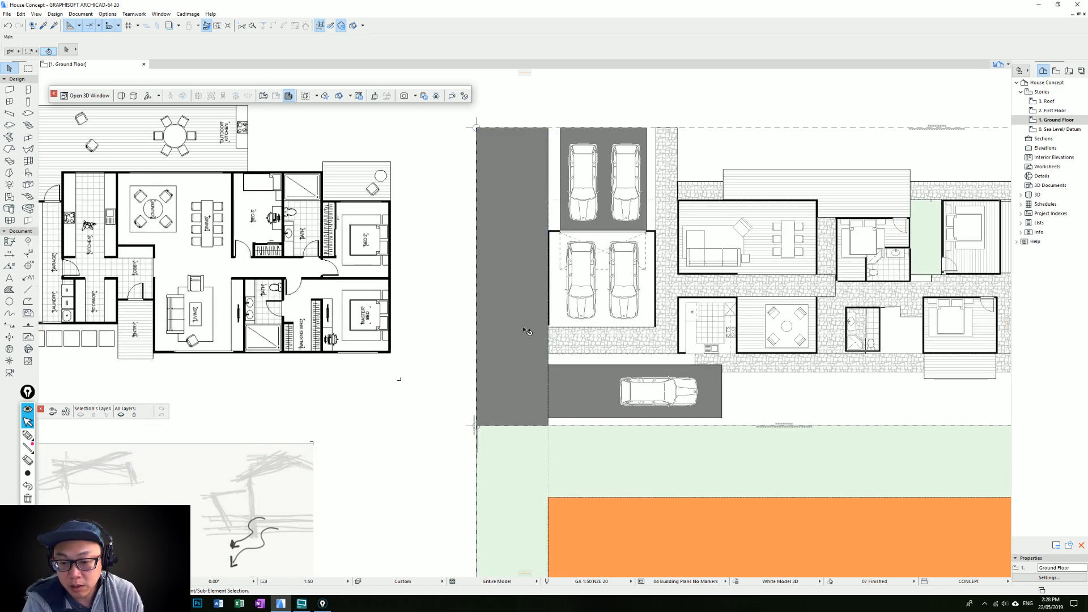
scroll(557, 335, "up", 2)
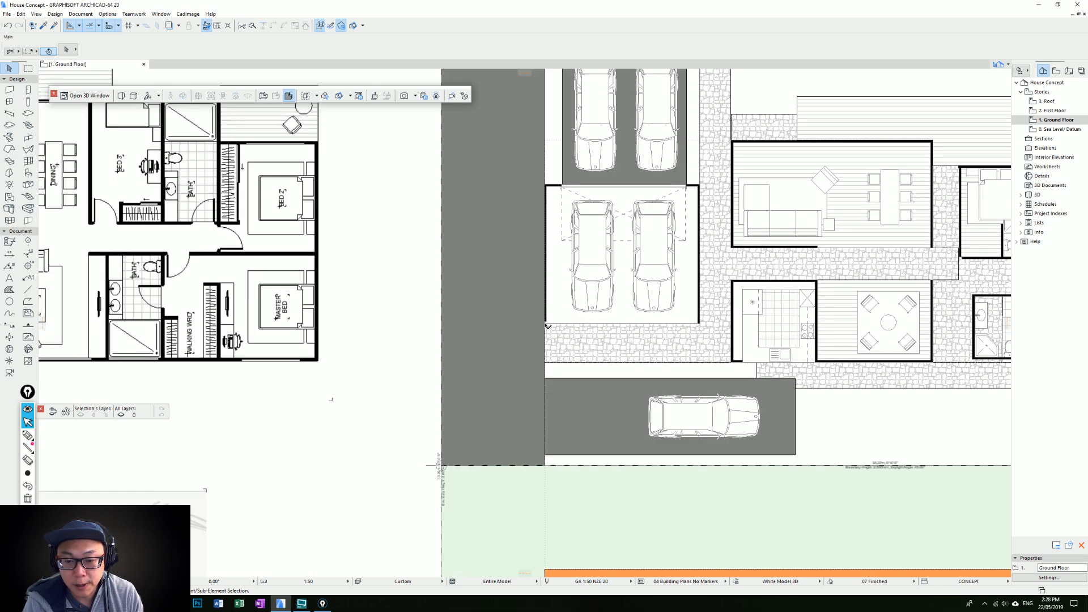
left_click(546, 323)
key("Escape")
scroll(707, 247, "down", 4)
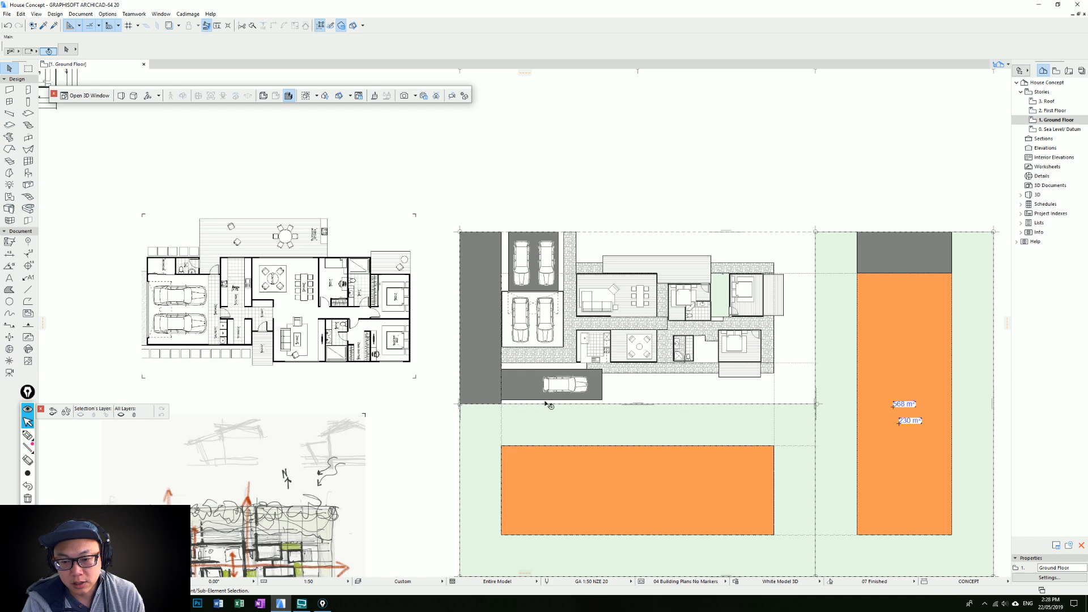
scroll(518, 373, "up", 5)
left_click(486, 310)
left_click(470, 306)
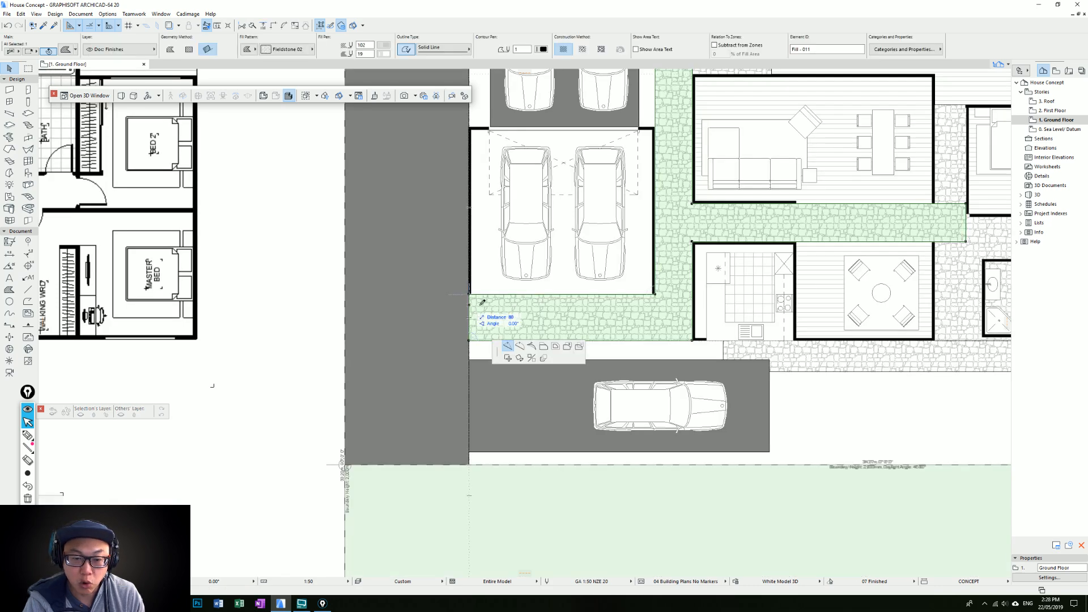
left_click(544, 346)
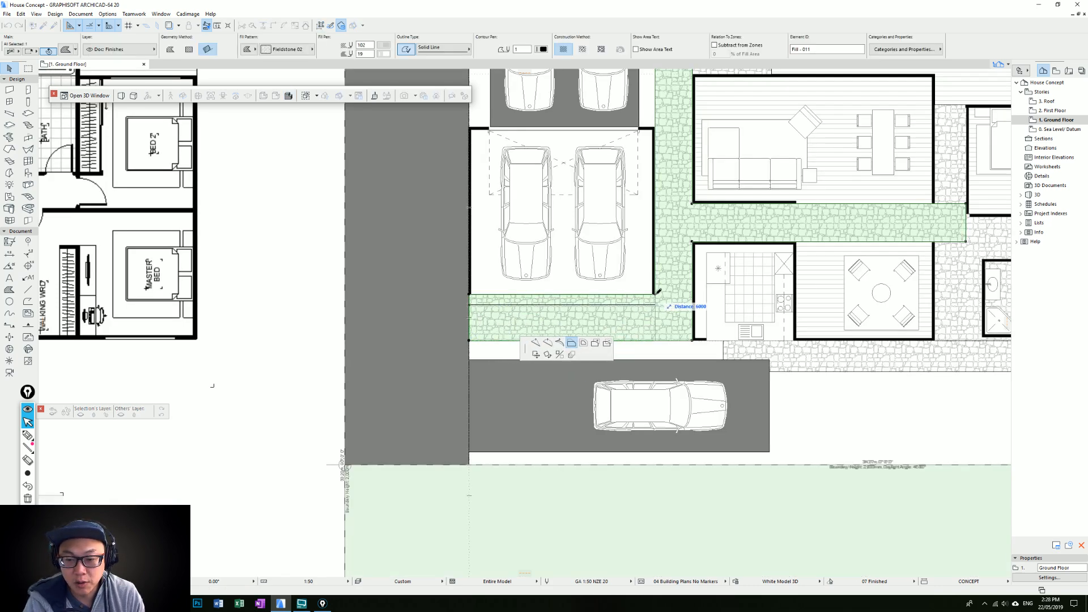
left_click(655, 295)
left_click(603, 302)
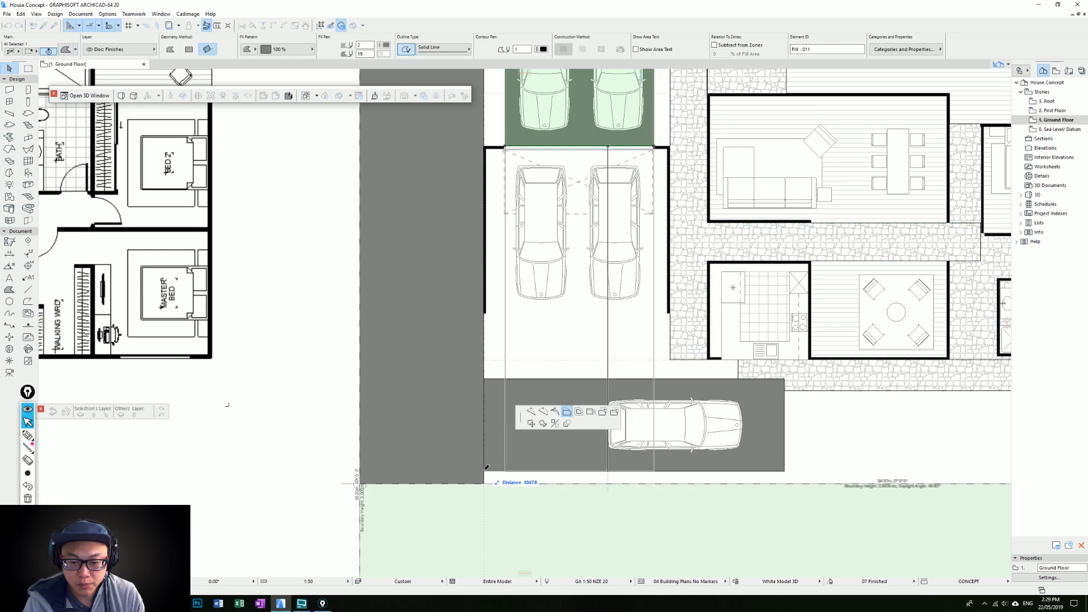
Extend the grey driveway fill through the garage towards the lower site boundary and delete the horizontal parking bay with its car
left_click(483, 471)
key("Escape")
left_click(728, 393)
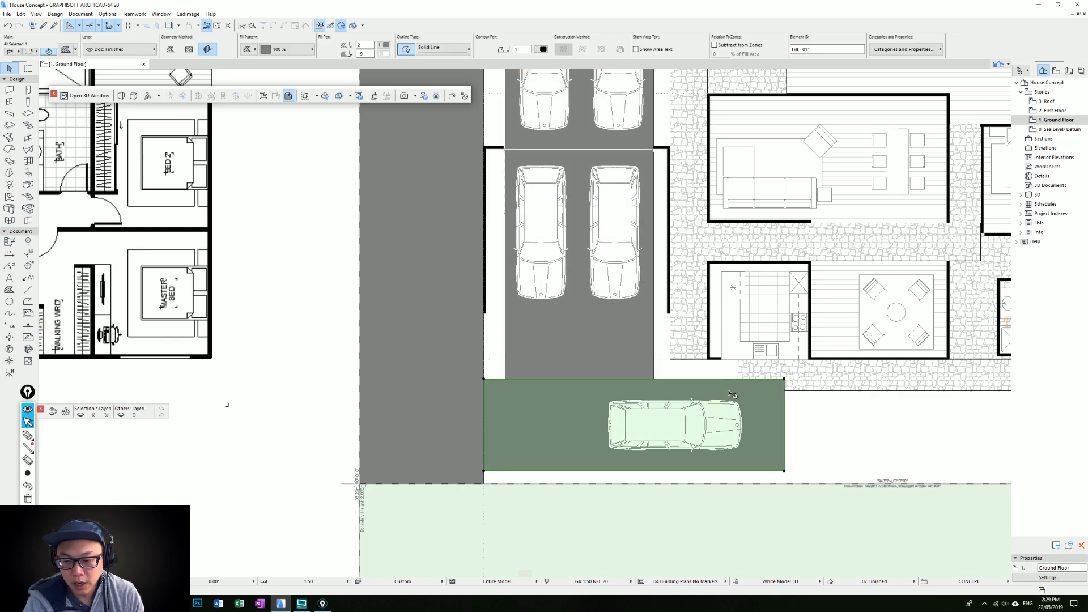
key("Escape")
scroll(717, 388, "down", 3)
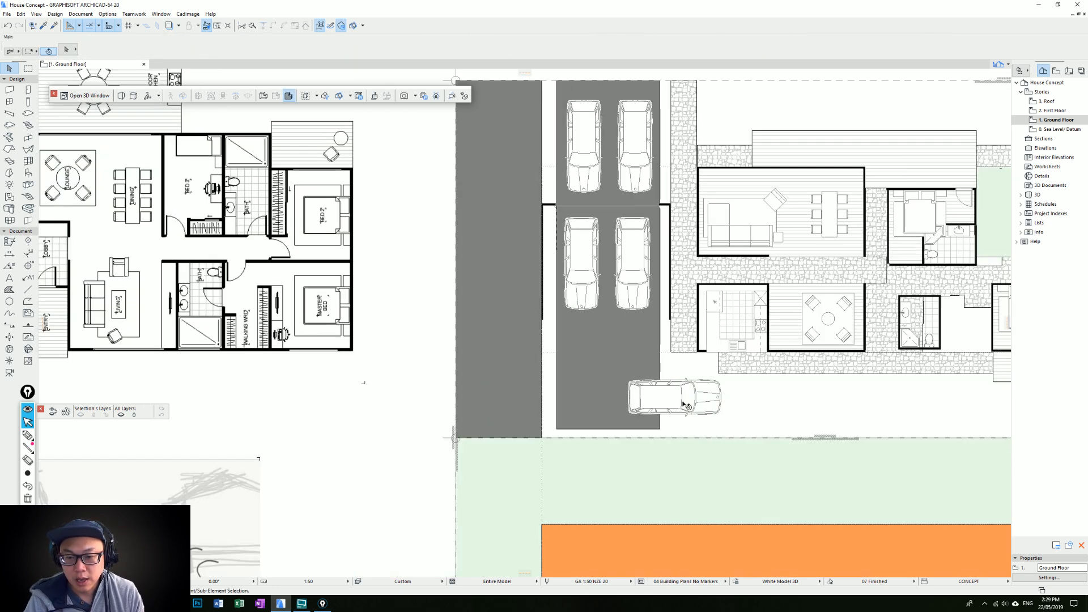
left_click(686, 401)
key("Delete")
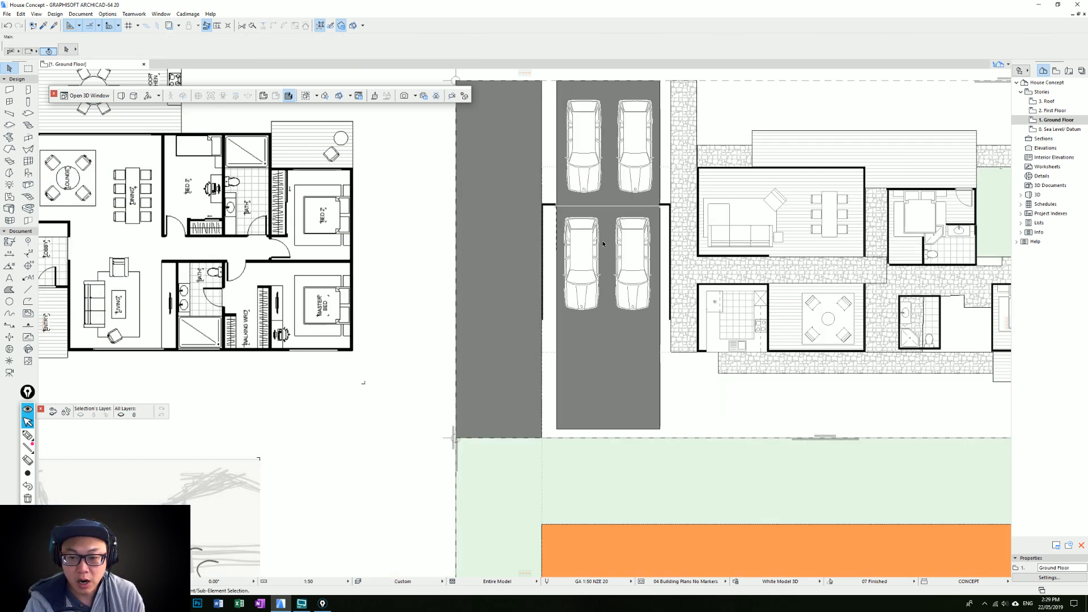
Move the two garage cars to the lower end of the driveway and copy the two upper cars into the garage
left_click(553, 274)
left_click(597, 320, "shift")
left_click_drag(597, 320, 596, 431)
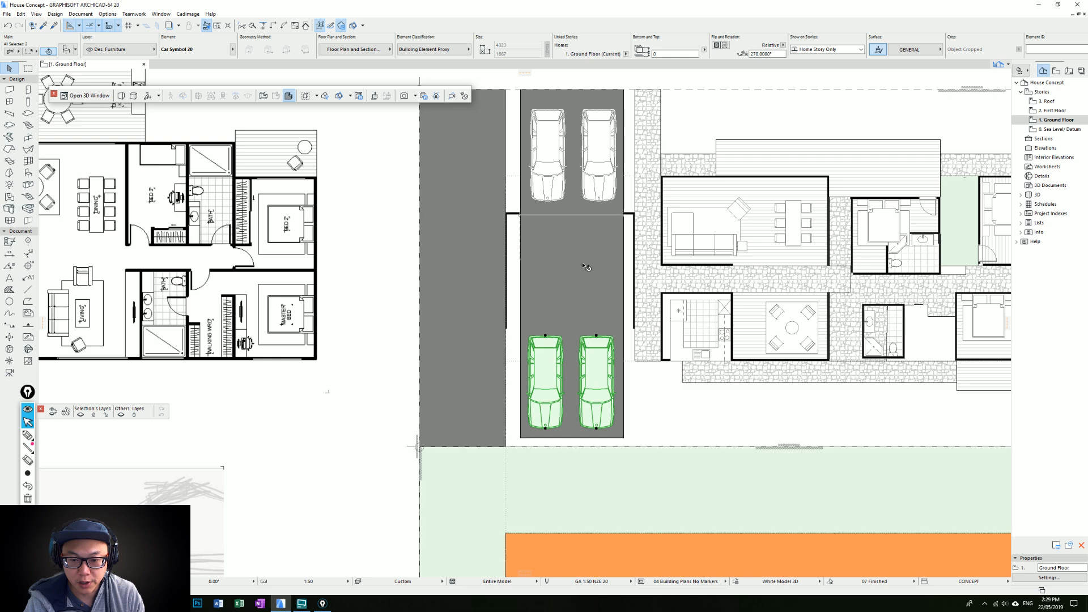
left_click(598, 203)
left_click_drag(547, 202, 541, 323)
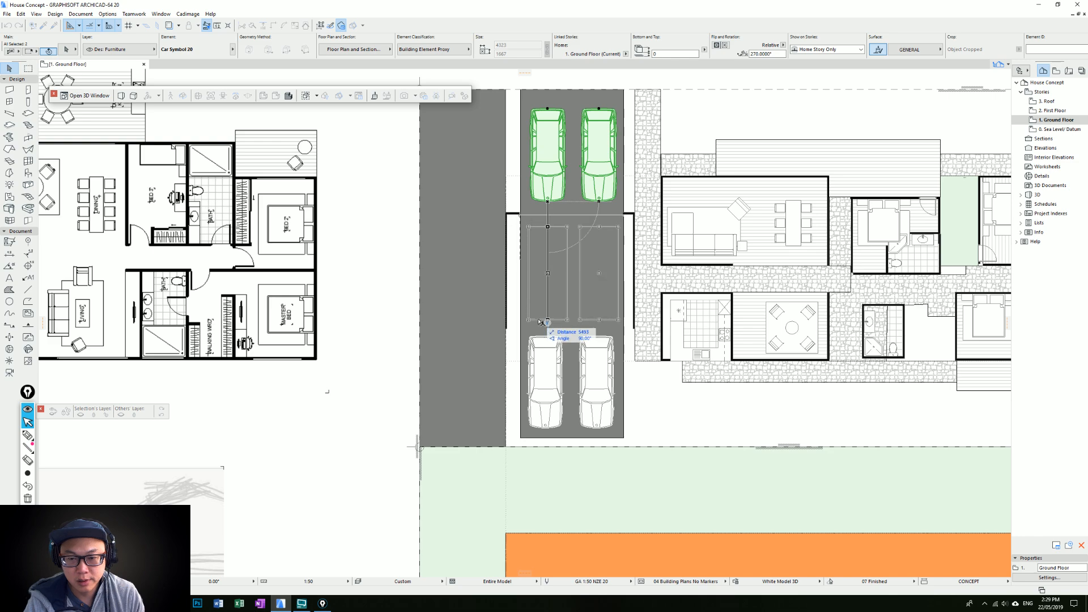
left_click_drag(540, 322, 541, 322)
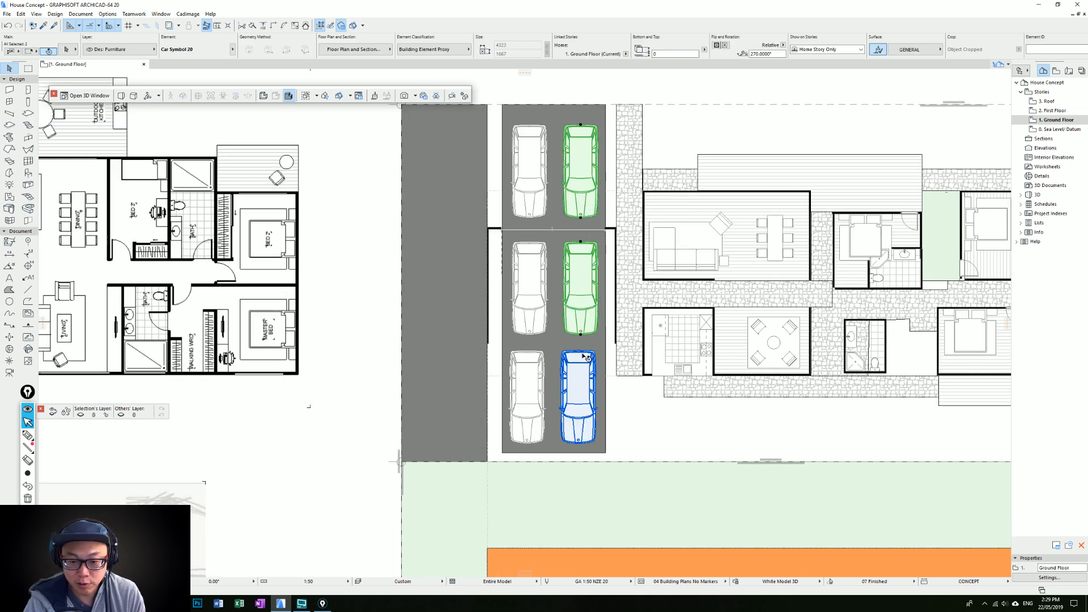
Delete the right-hand column of three cars and copy the remaining lowest driveway car to the space beside it
left_click(578, 350, "shift")
key("Delete")
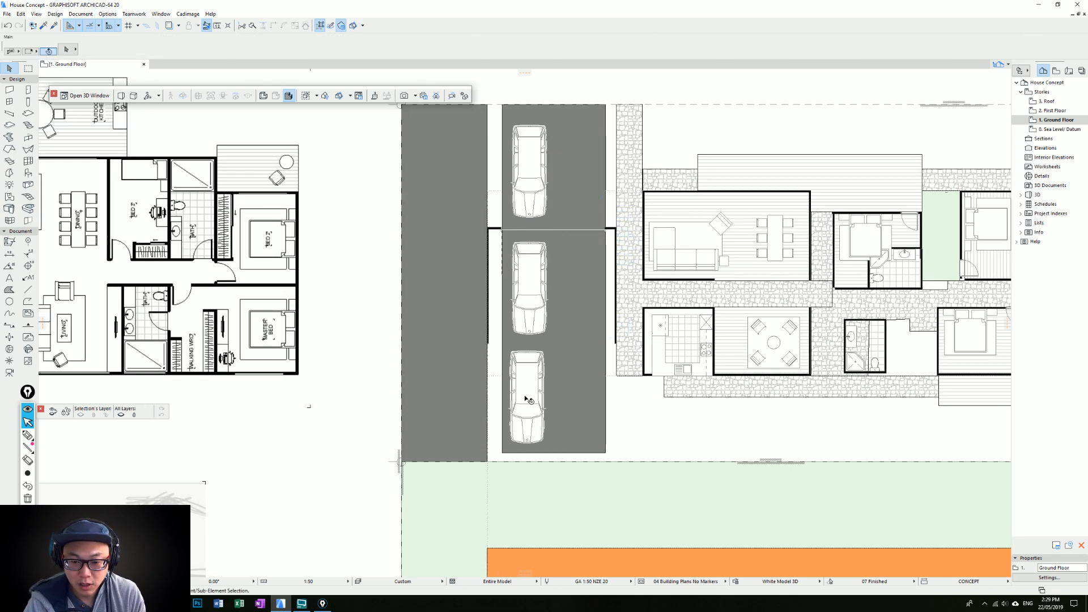
left_click(526, 397)
left_click(533, 182)
left_click(528, 391)
left_click_drag(525, 394, 573, 391)
key("ctrl+z")
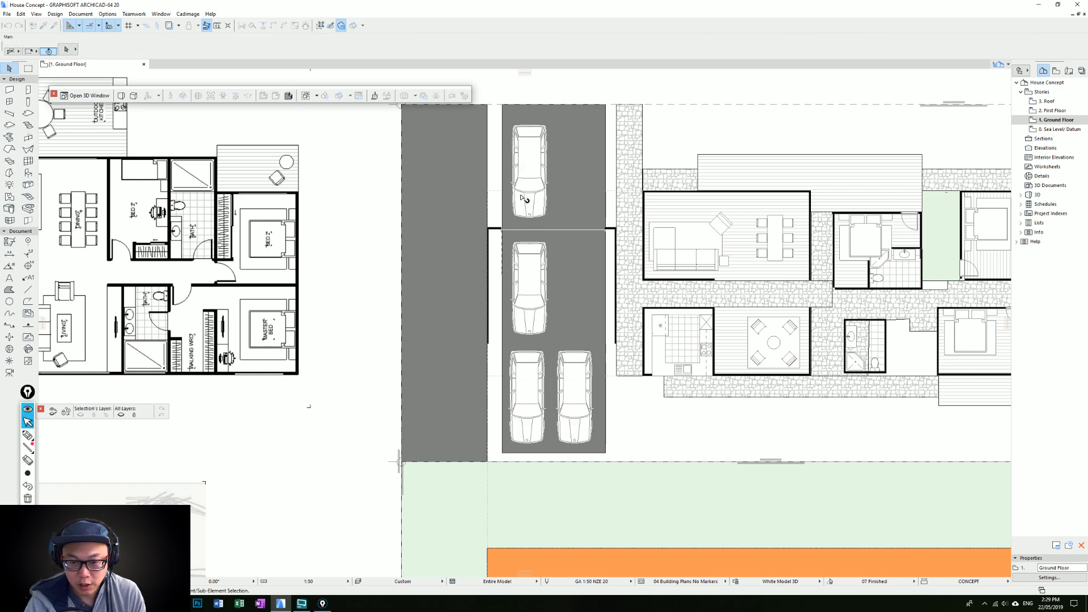
Delete the car on the upper driveway and the two cars on the lower driveway, keeping only the garage car
left_click(523, 194)
key("Delete")
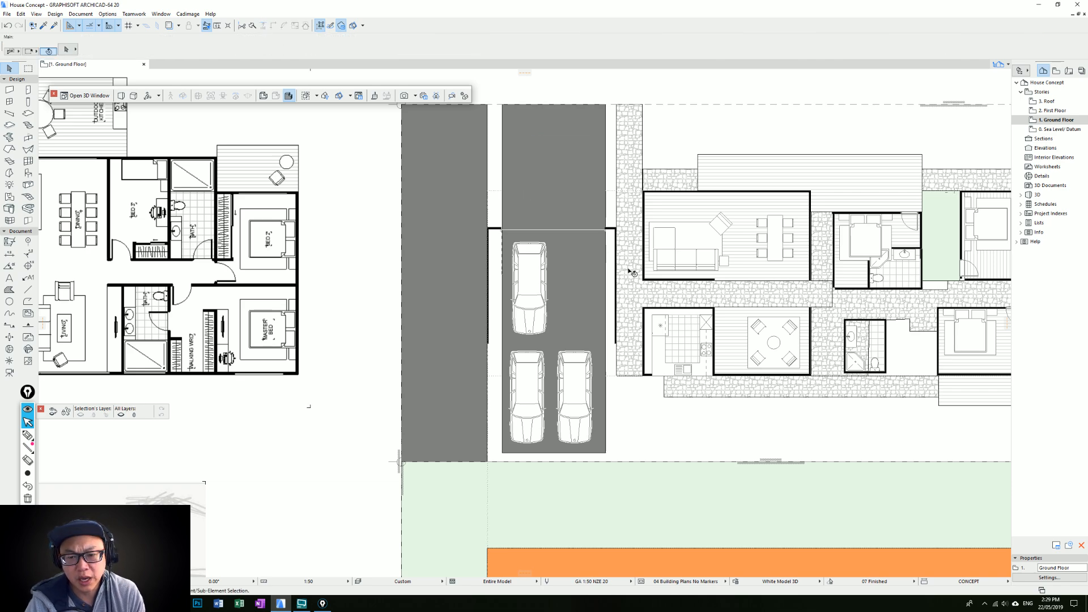
middle_click_drag(633, 282, 528, 279)
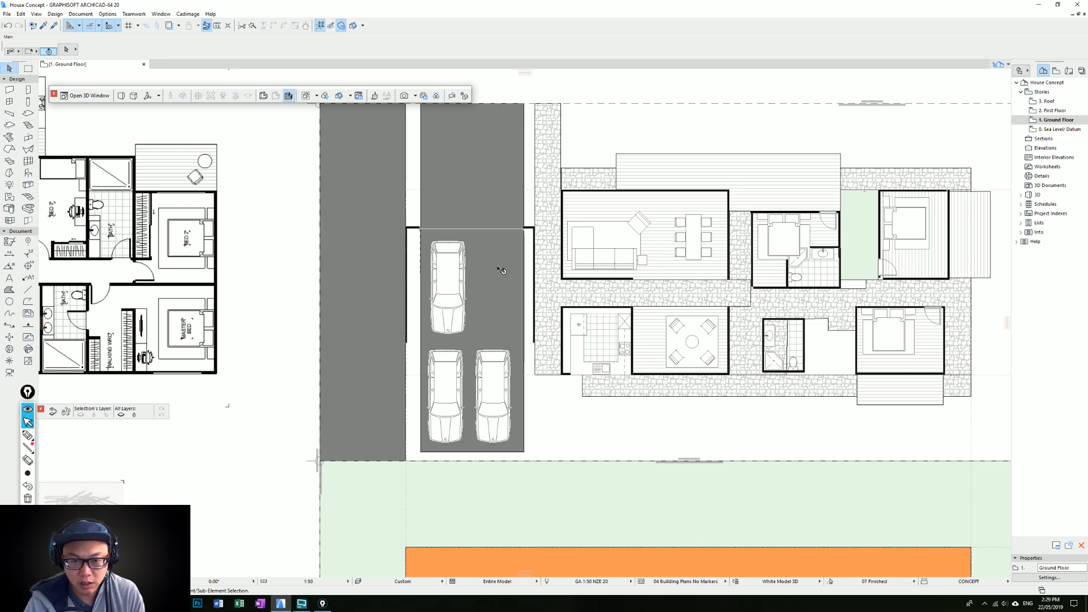
middle_click_drag(520, 266, 554, 249)
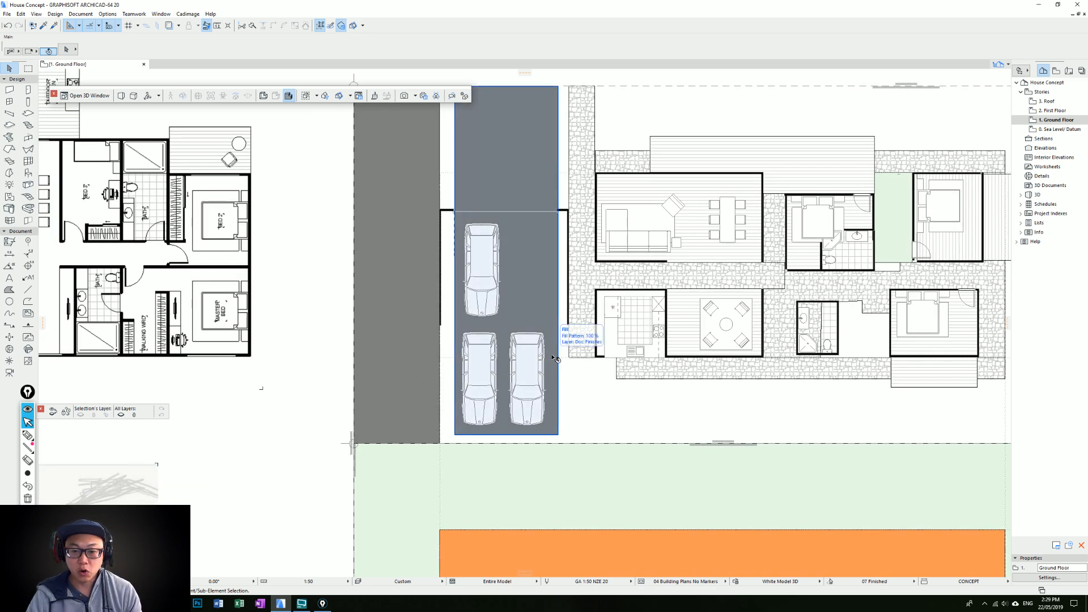
middle_click_drag(548, 367, 535, 358)
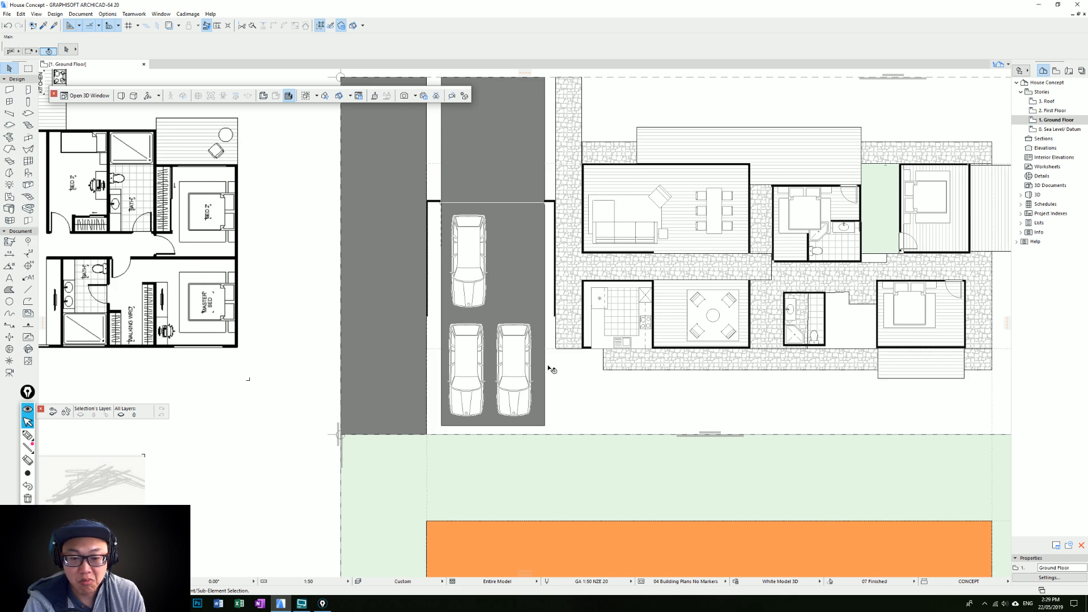
middle_click_drag(548, 367, 487, 447)
left_click(453, 447, "shift")
left_click(403, 446, "shift")
key("Delete")
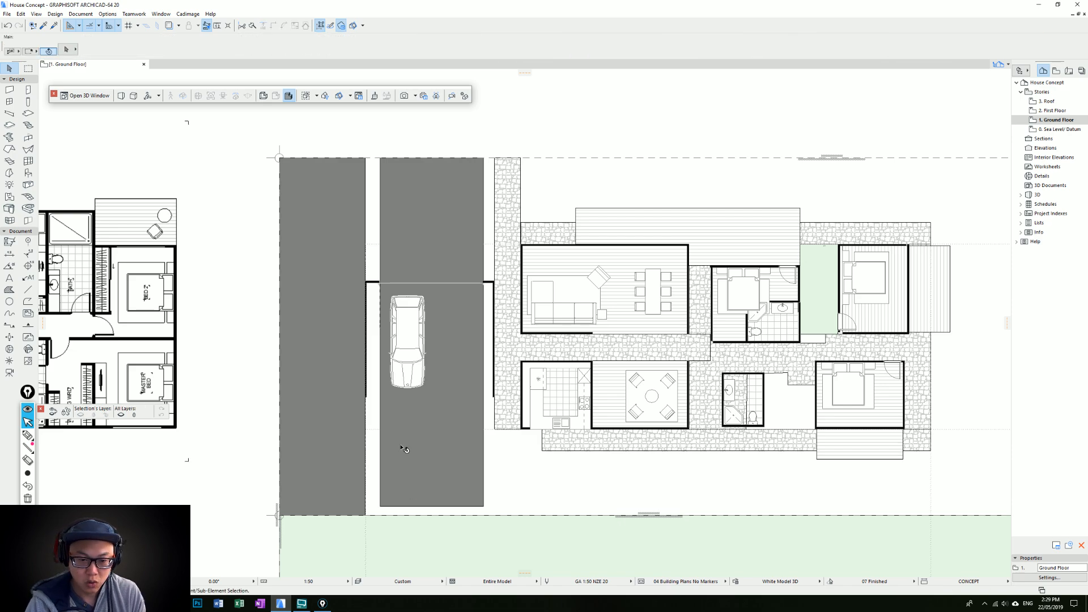
middle_click_drag(699, 272, 602, 270)
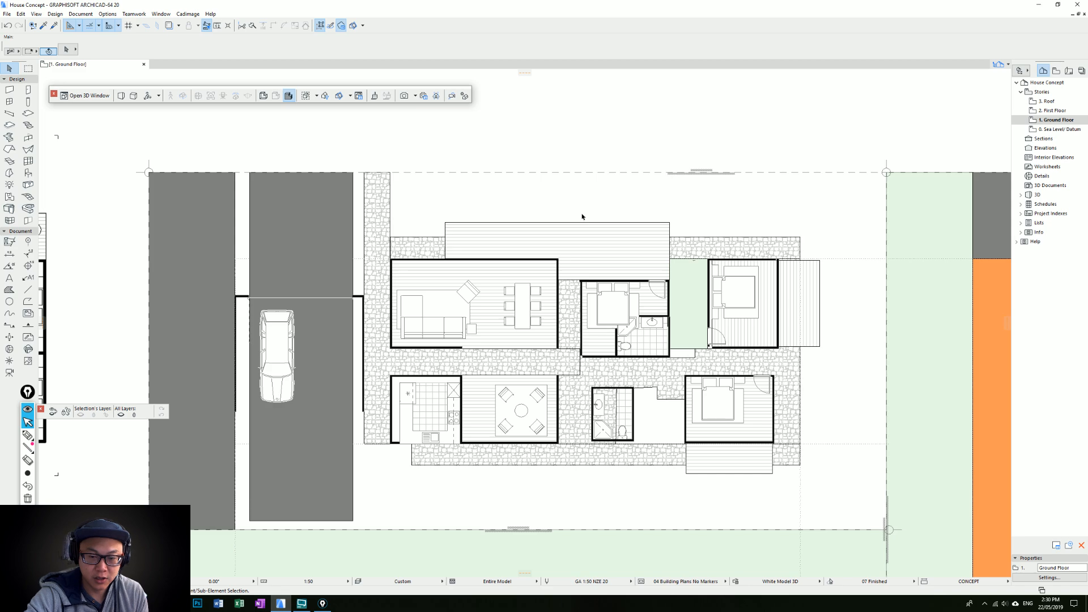
Move the stone path beside the garage to the living block's bedroom-side wall, reducing it to a straight strip without the corridor branch
middle_click_drag(577, 333, 594, 302)
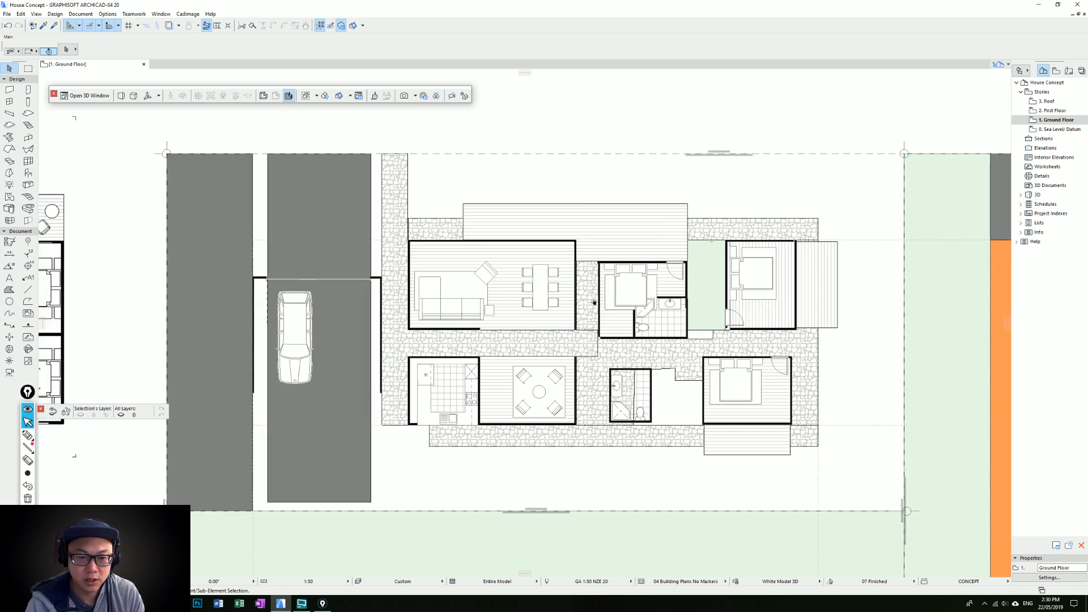
middle_click_drag(384, 294, 444, 298)
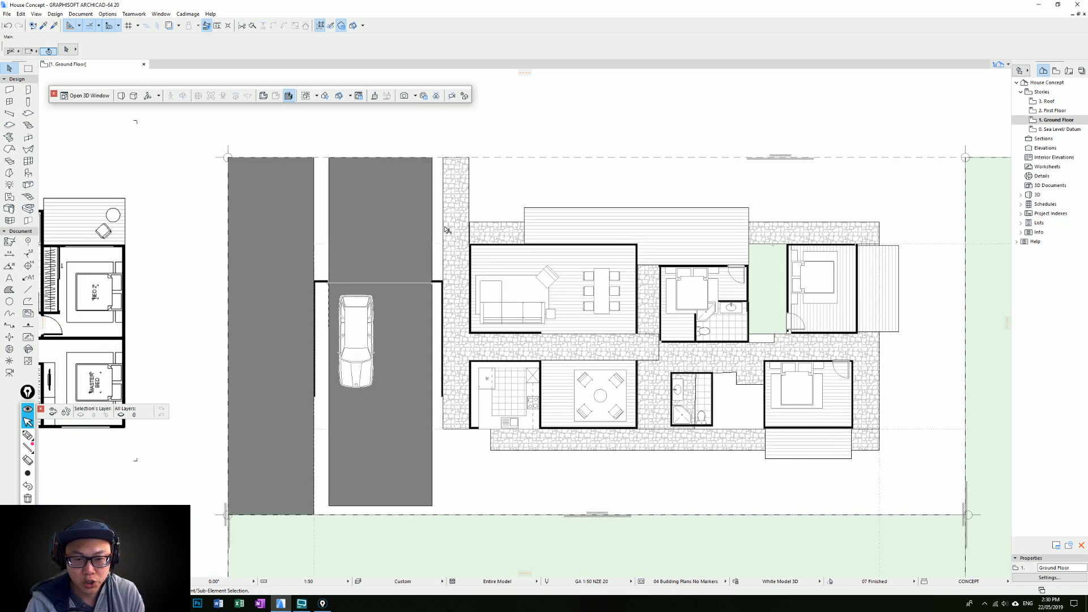
left_click(445, 232)
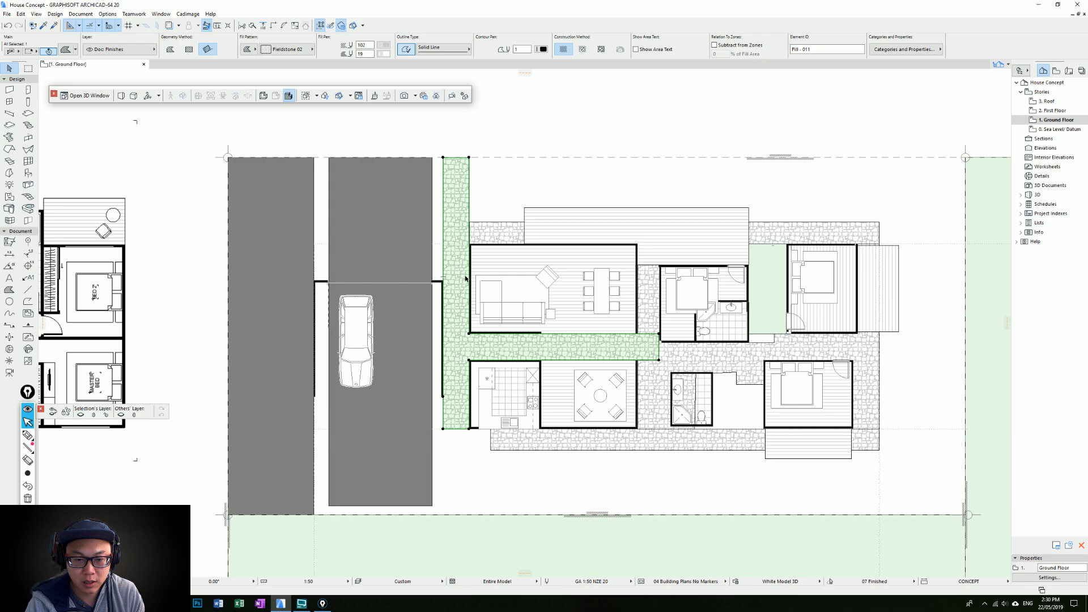
left_click(651, 363)
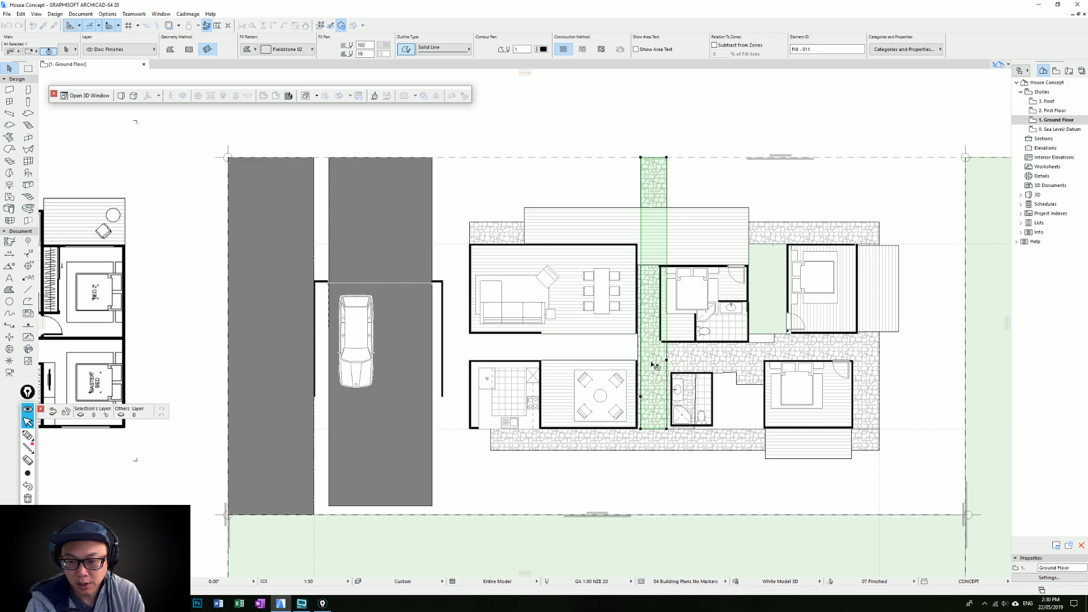
key("ctrl+d")
left_click(640, 352)
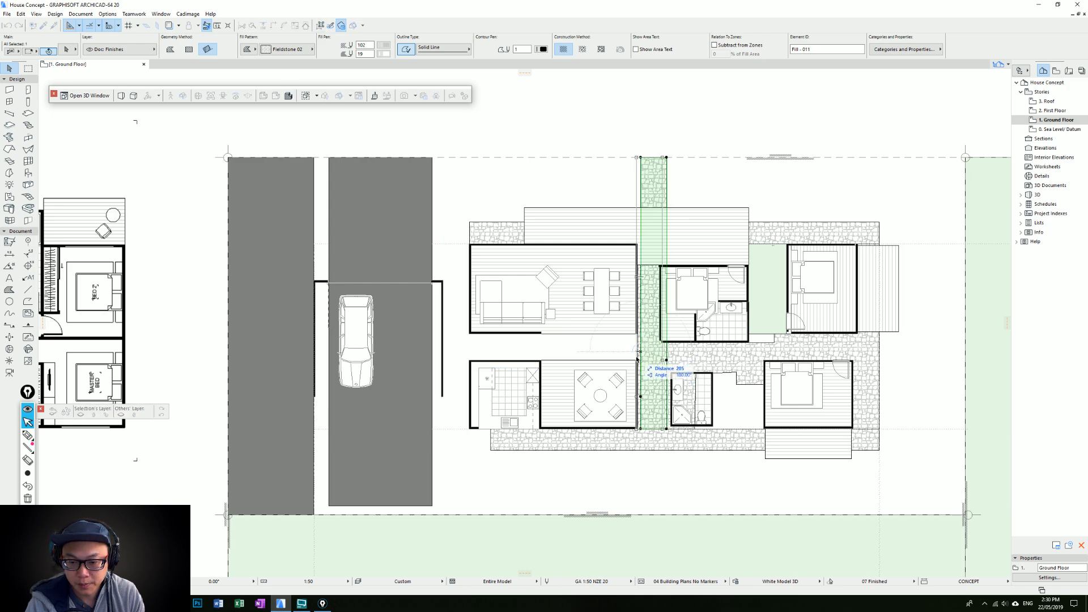
left_click(637, 364)
left_click(601, 358)
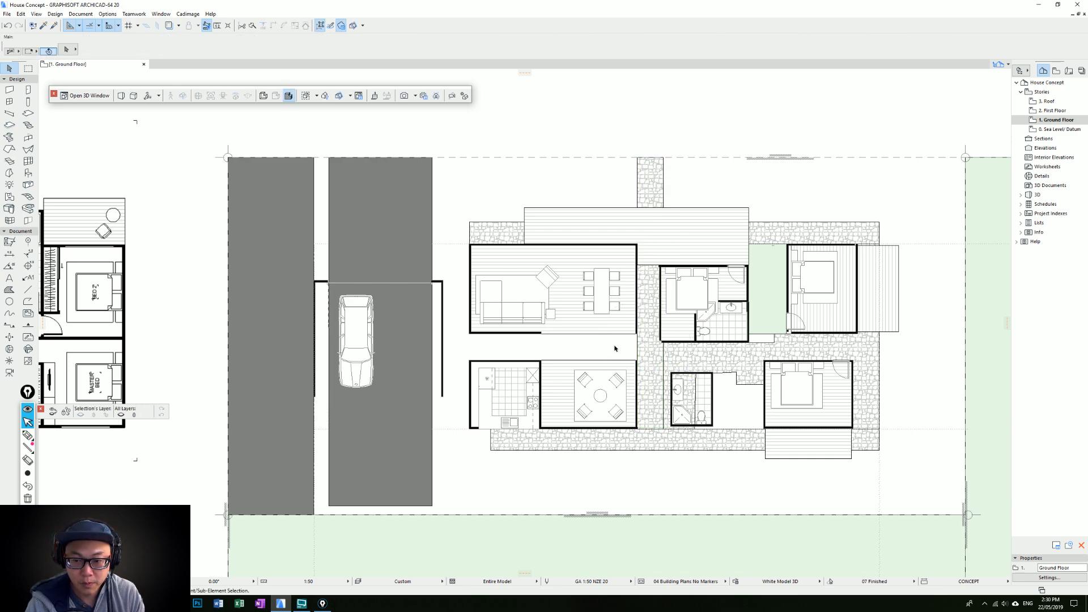
Try to move the living room, kitchen and lounge against the garage wall
left_click_drag(616, 351, 465, 409)
left_click_drag(488, 332, 468, 329, "shift")
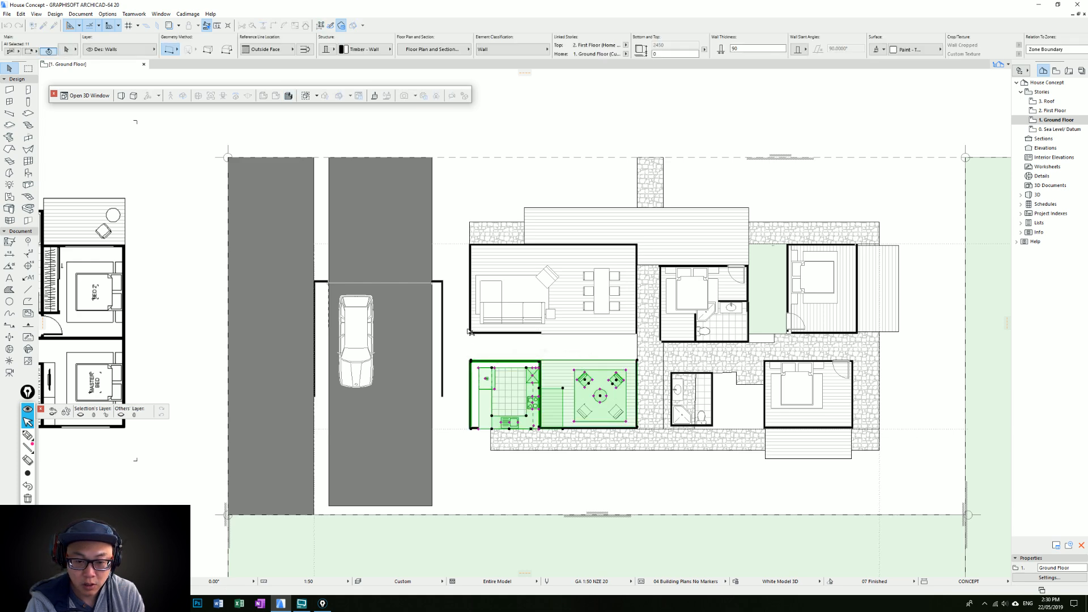
key("ctrl+d")
left_click(470, 333)
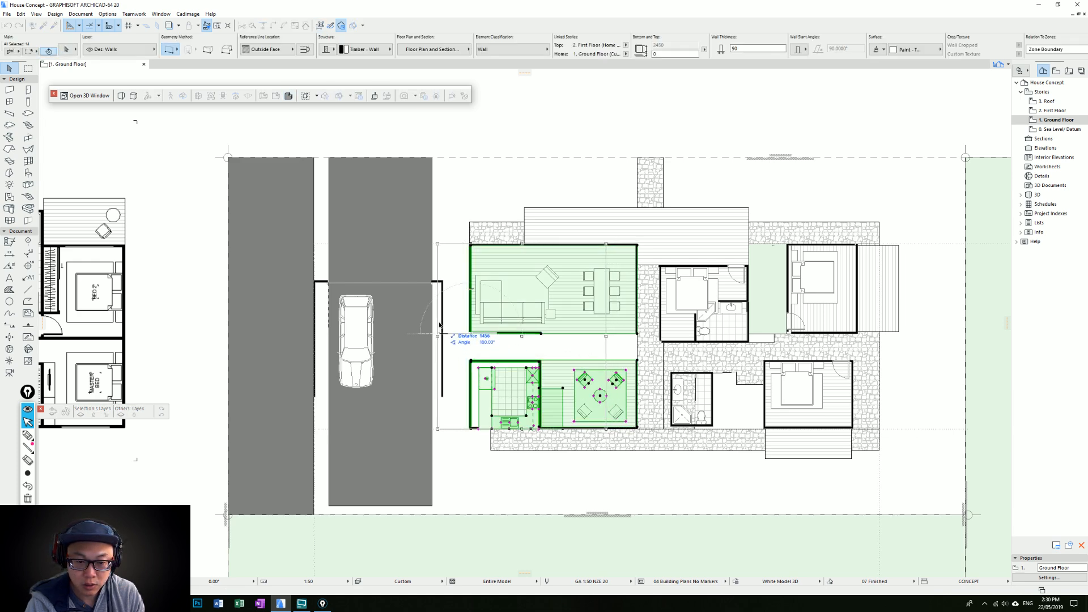
left_click(450, 285)
left_click(443, 284)
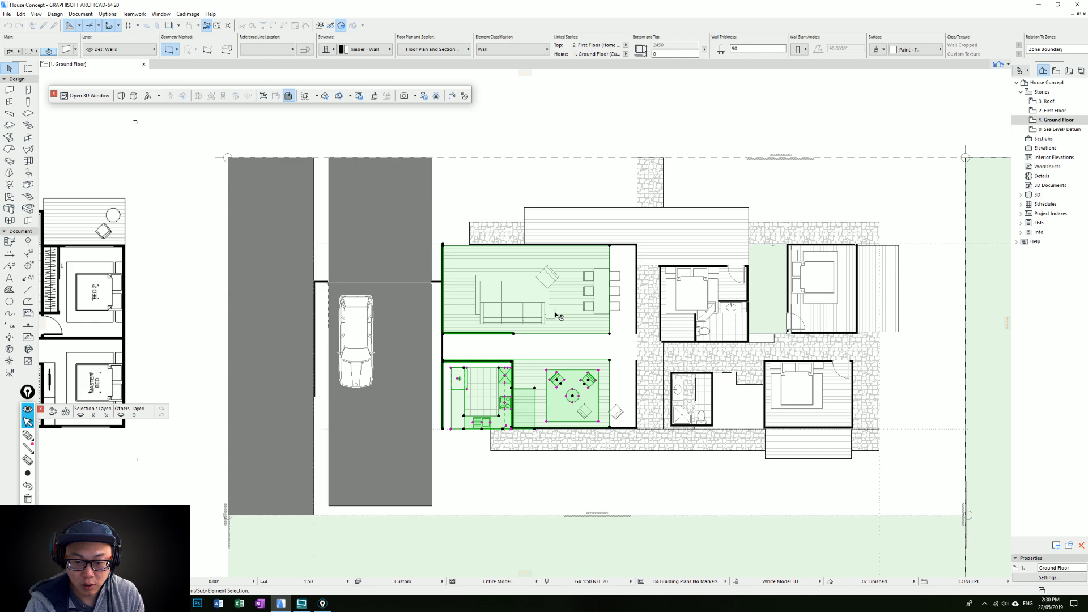
key("ctrl+z")
left_click_drag(621, 344, 446, 266)
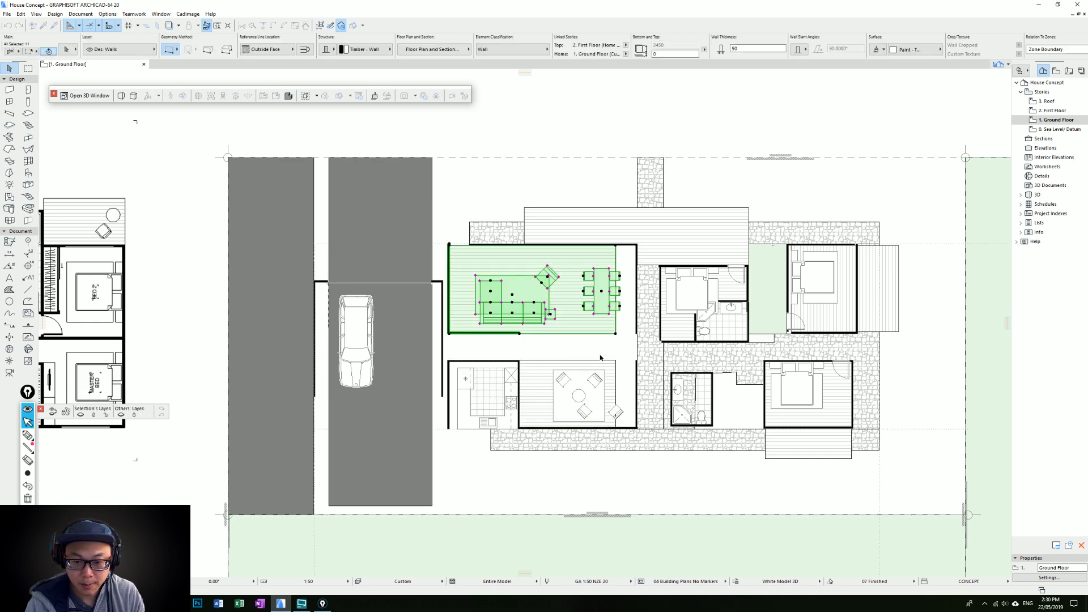
key("ctrl+z")
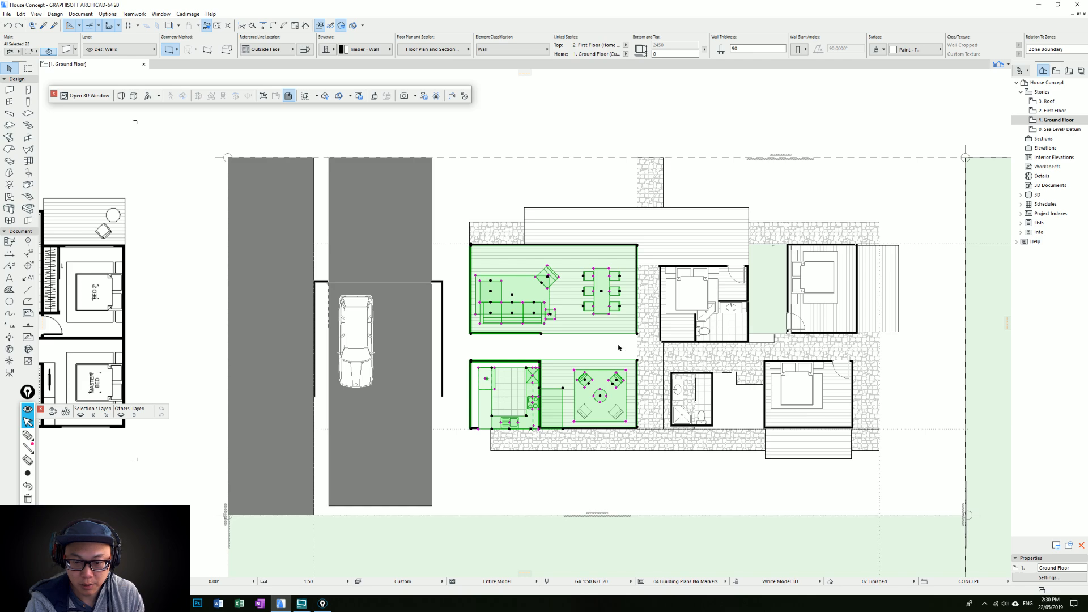
Move the living room, kitchen and lounge with their floors and furniture against the garage wall
key("ctrl+d")
left_click(469, 333)
left_click(441, 333)
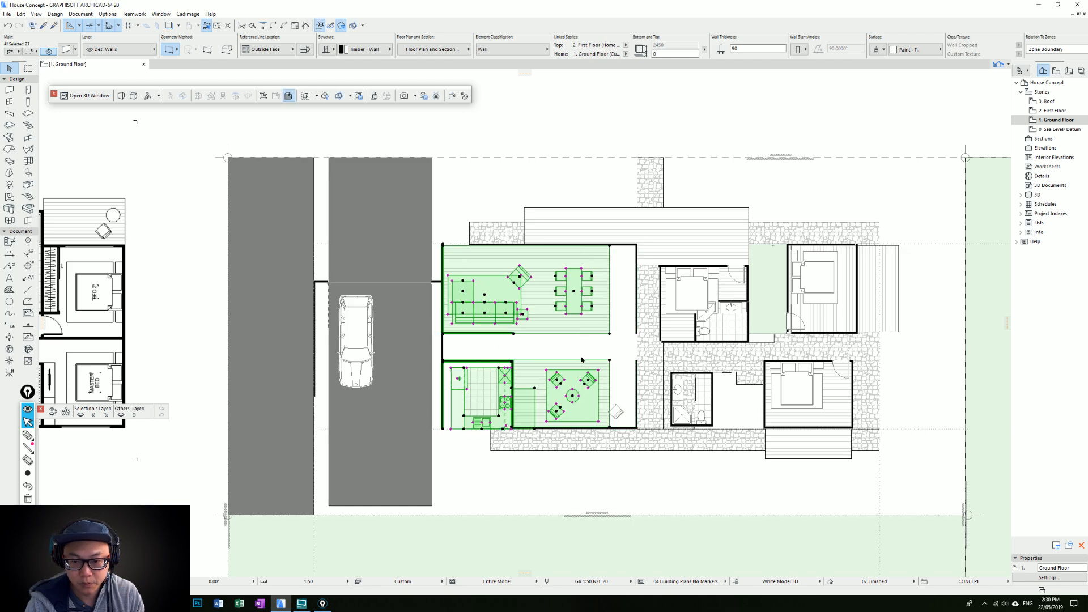
key("Escape")
Move the living room's upper wall and both rooms' bedroom-side end walls to line up with the shifted floors
left_click(636, 267)
left_click(629, 245, "shift")
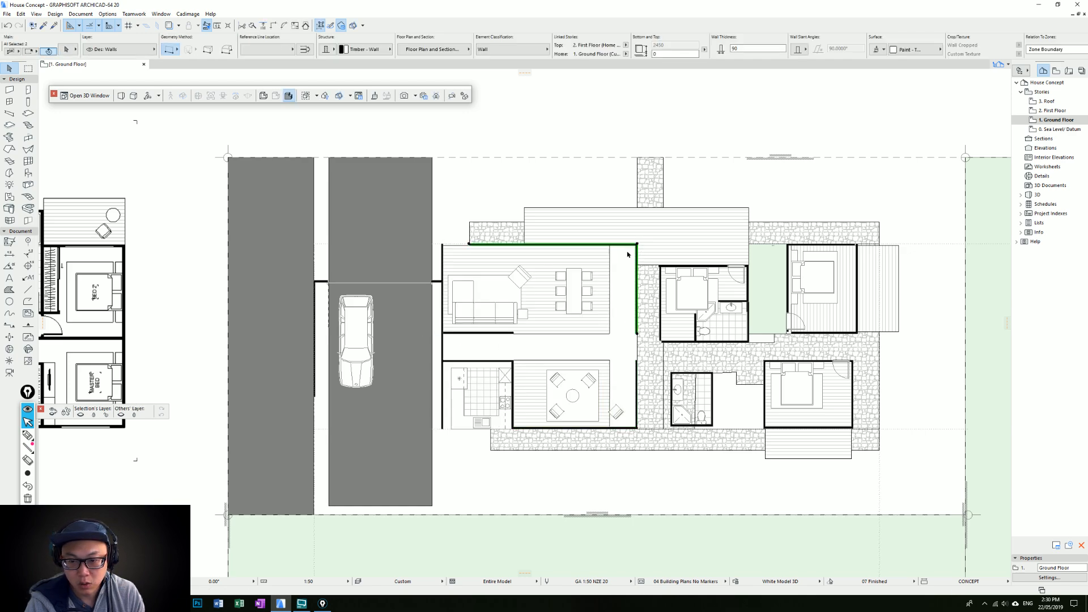
left_click(635, 372, "shift")
key("ctrl+d")
left_click(637, 361)
left_click(610, 360)
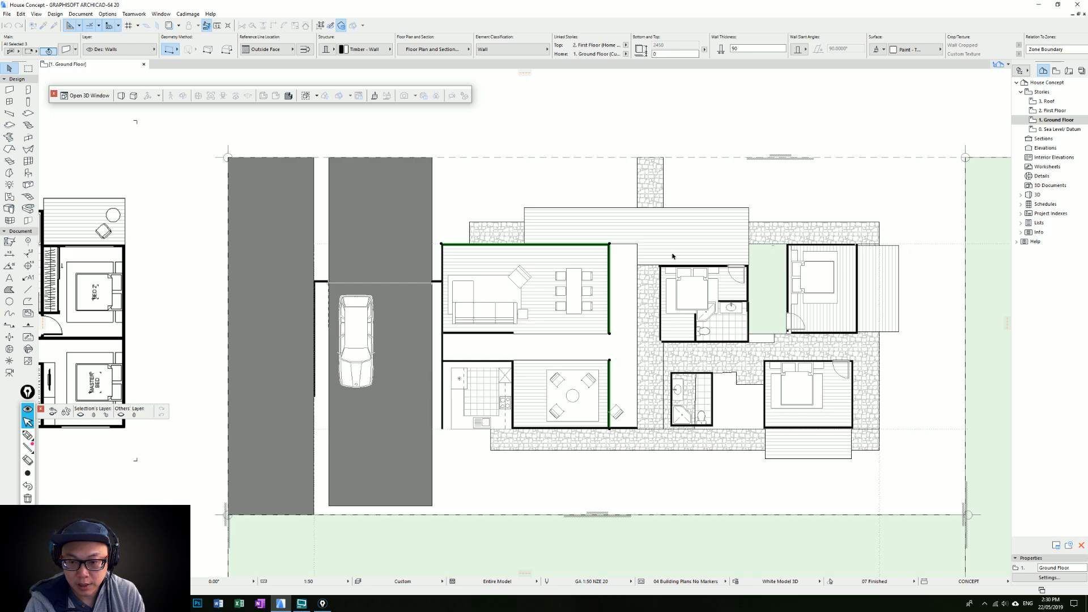
Move the vertical stone path against the living room's relocated end wall
left_click(637, 207)
key("ctrl+d")
left_click(636, 207)
left_click(610, 244, "shift")
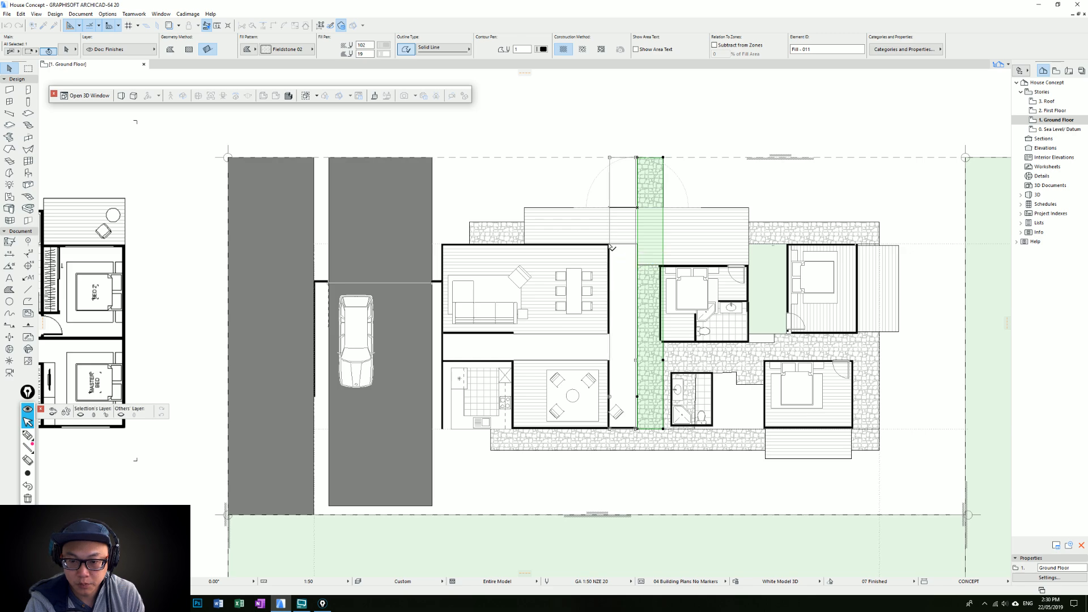
key("Escape")
Pull the upper stone paving's garage-side edge back to the deck's bedroom-side edge
left_click(484, 230)
left_click(469, 230)
left_click(748, 222)
key("Escape")
Copy the upper timber deck towards the garage and trim the copy at the living room's end wall
left_click(701, 217)
key("ctrl+d")
left_click(637, 245)
left_click(610, 245)
left_click(617, 240)
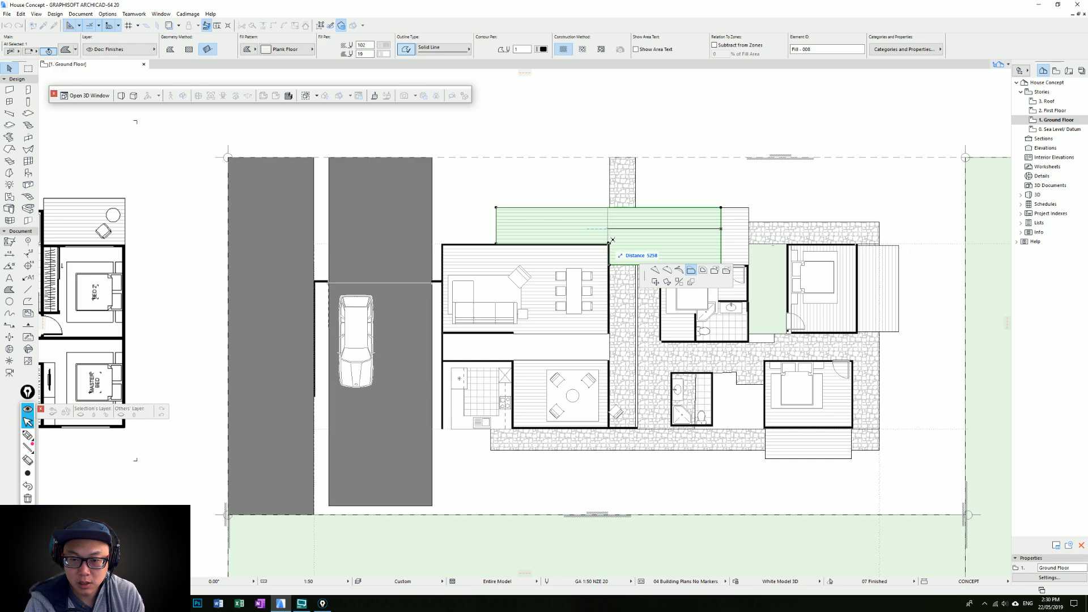
left_click(612, 240)
key("Escape")
Extend the copied deck to the garage-side wall of the living room and deepen it towards the upper site boundary
left_click(497, 225)
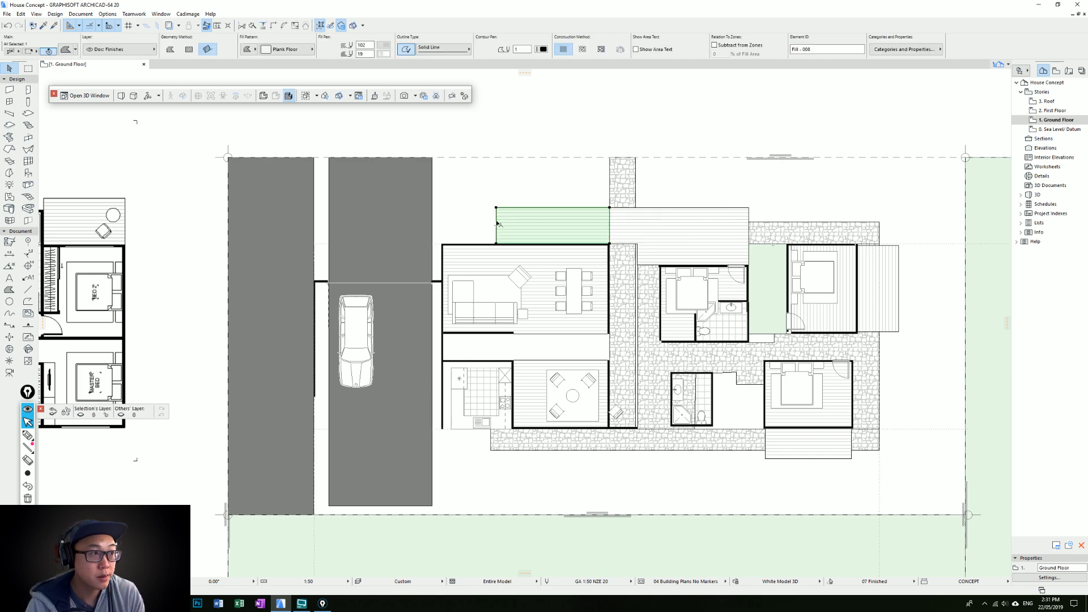
left_click(442, 243)
left_click(562, 208)
left_click(561, 190)
key("Escape")
middle_click_drag(553, 226, 564, 172)
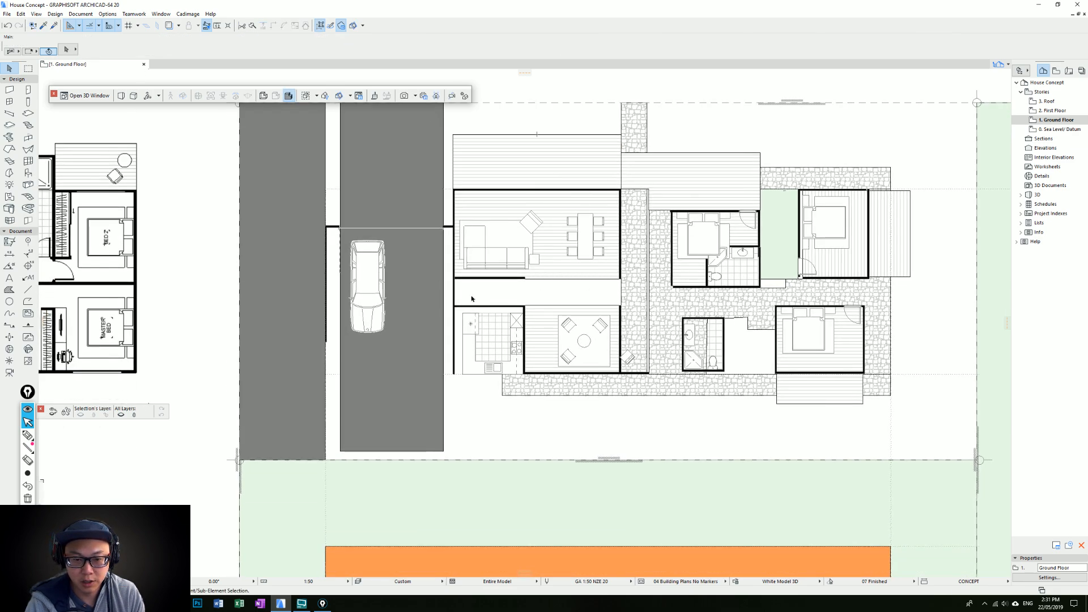
Delete the short wall between living room and kitchen, and move the kitchen and lounge block about 1200 mm away from the garage
left_click(453, 292, "ctrl")
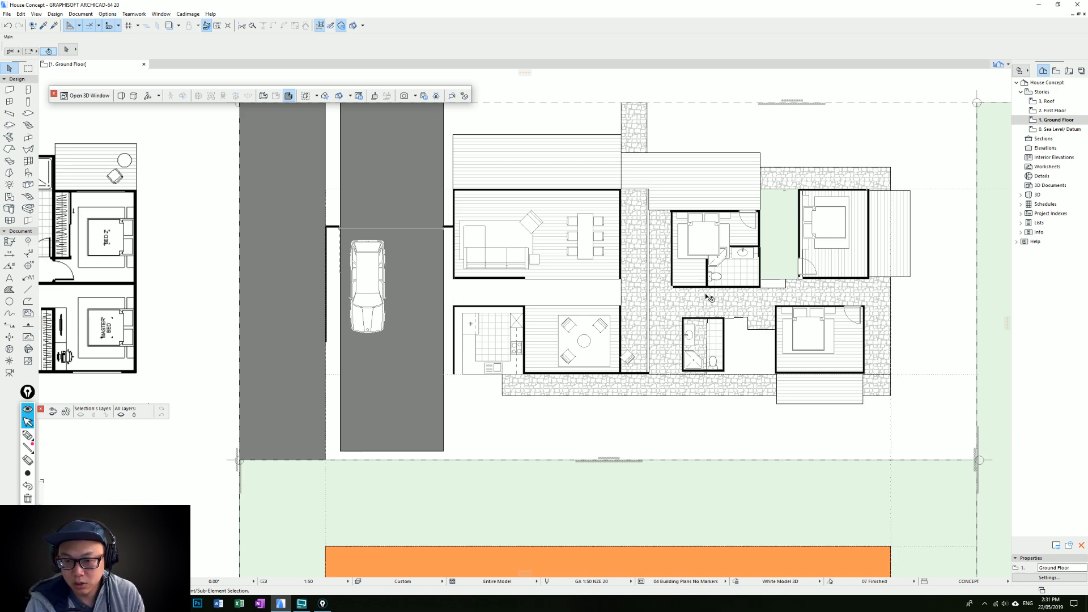
scroll(708, 296, "up", 2)
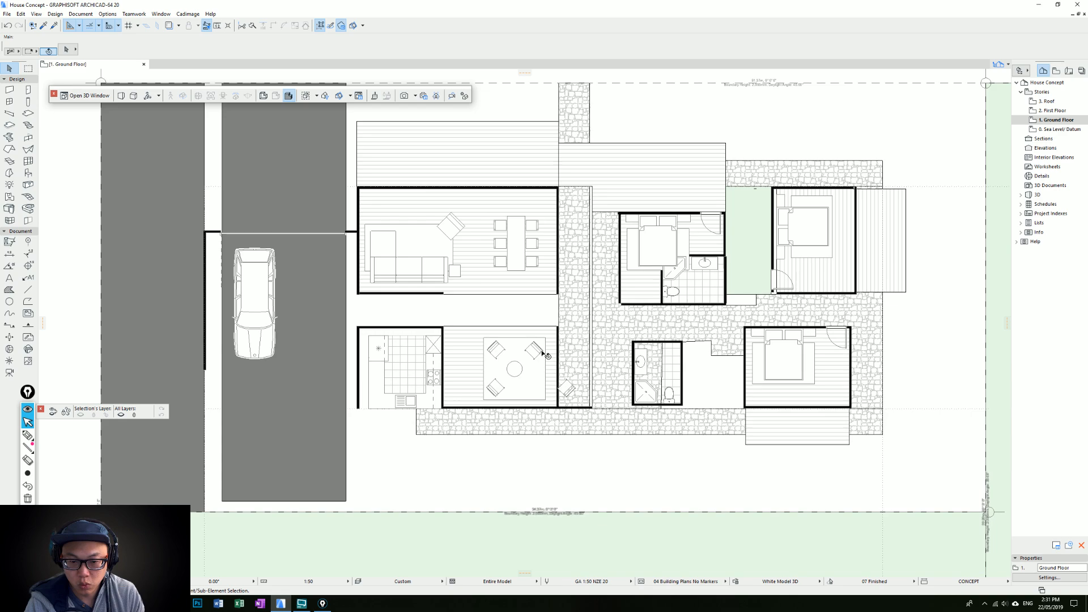
left_click(545, 354)
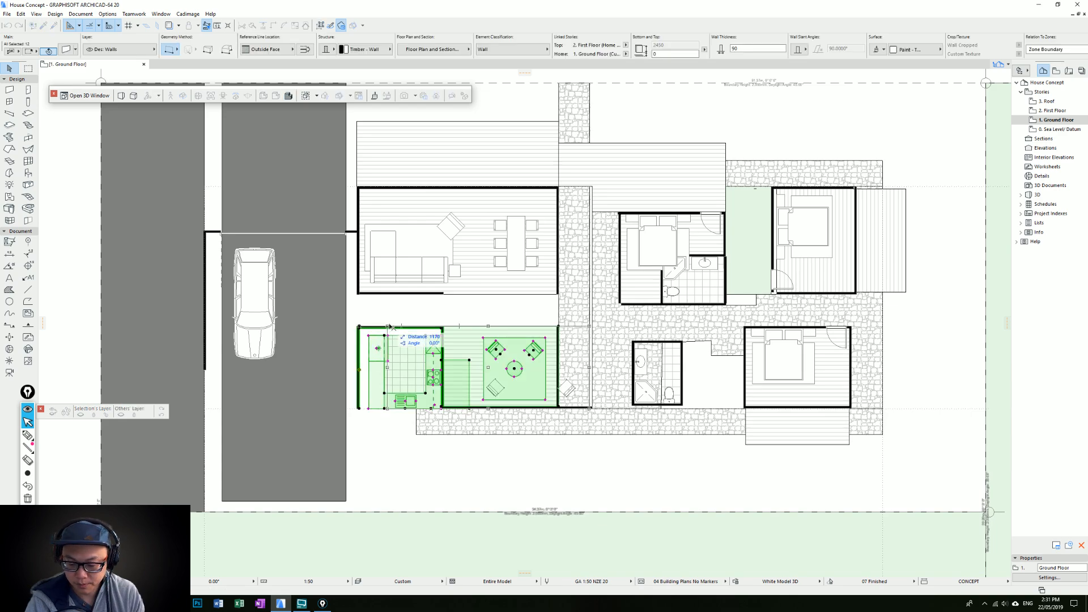
left_click(390, 327)
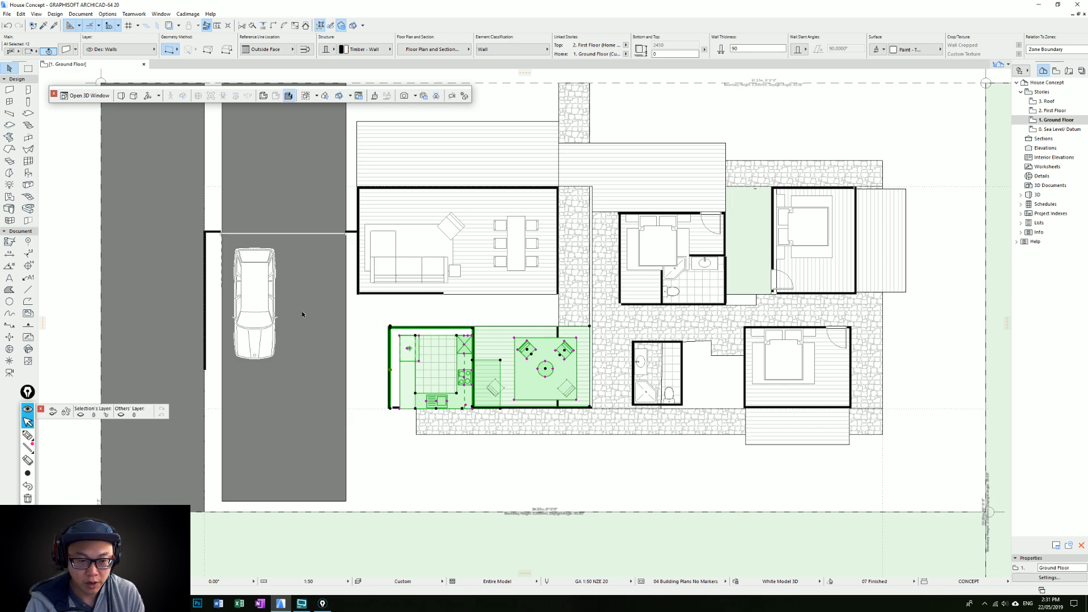
key("Escape")
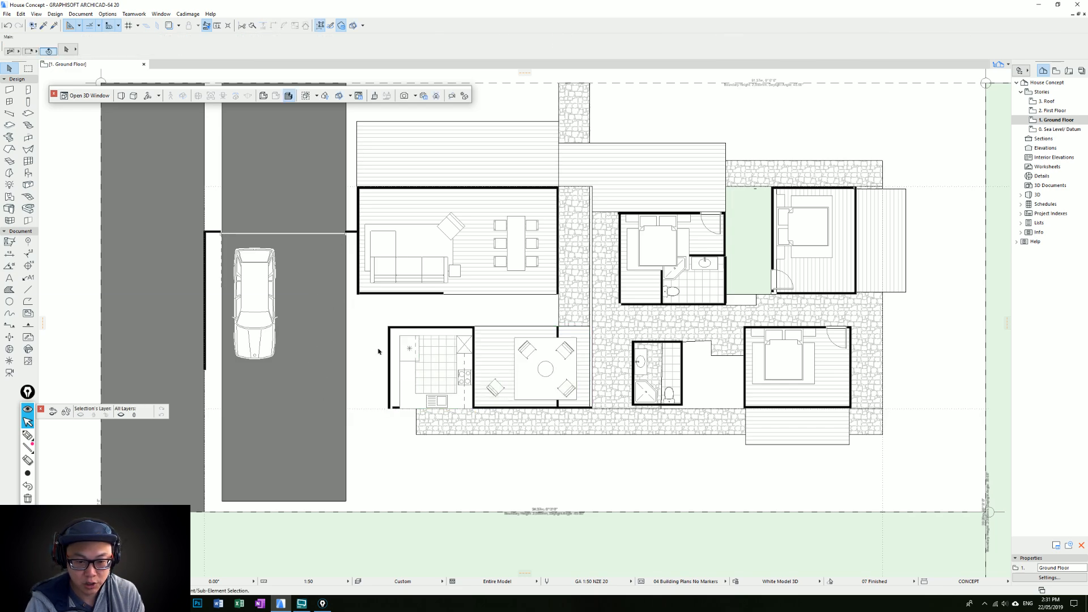
Delete the original deck crossing the stone path and the leftover end wall inside the lounge
middle_click_drag(596, 315, 562, 342)
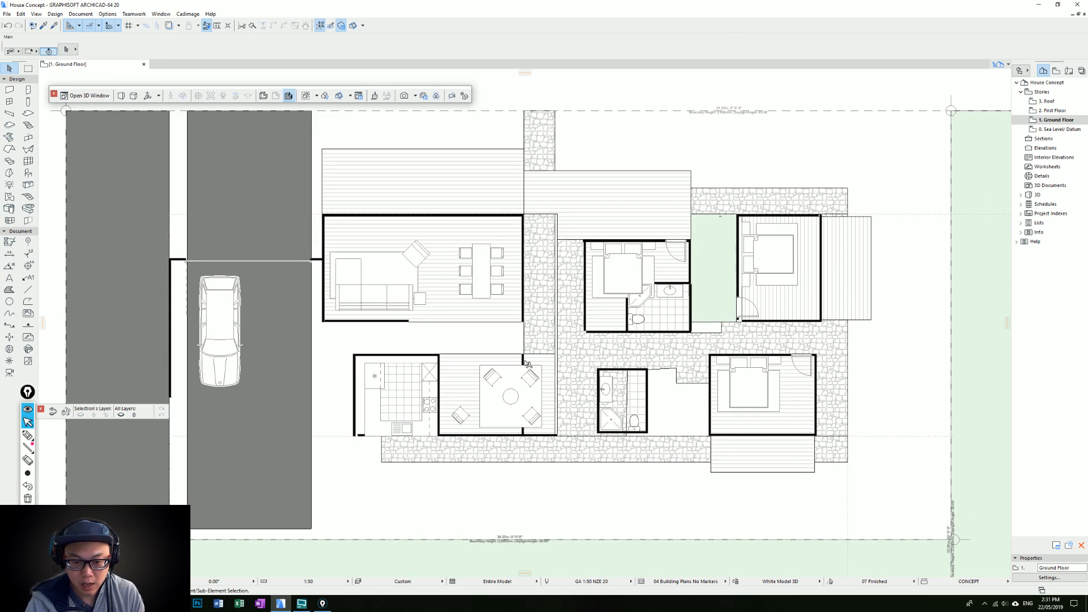
left_click(552, 173)
key("Delete")
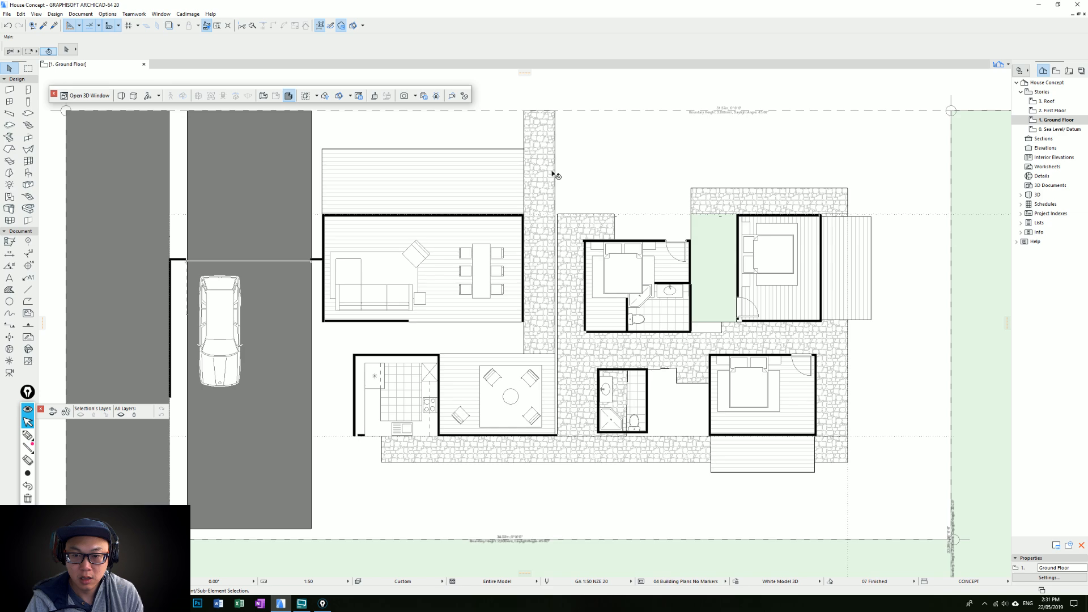
Extend the living room's bedroom-side end wall down to the upper edge of the lounge
left_click(521, 315)
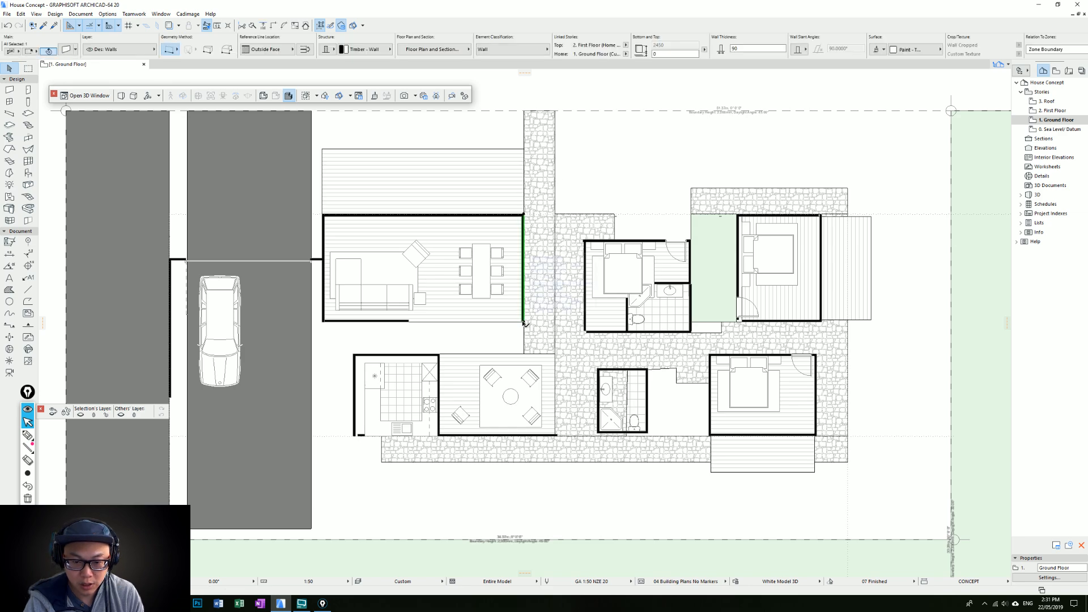
left_click(521, 323)
left_click(523, 353)
key("Escape")
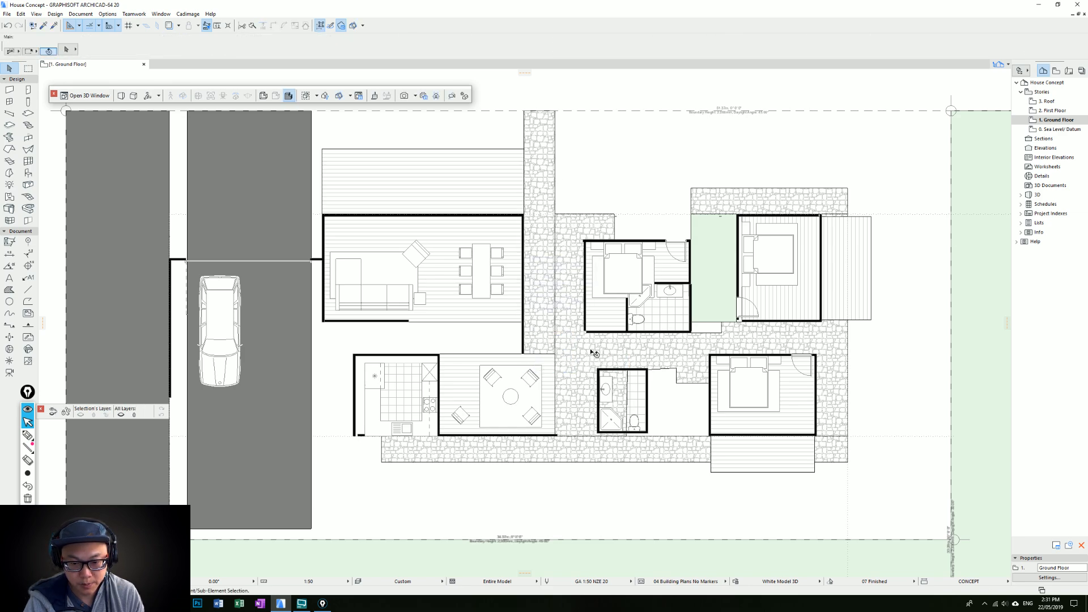
Move the middle bedroom's path-side wall onto the living room's end wall
left_click(584, 257)
left_click_drag(584, 258, 555, 214)
left_click_drag(556, 268, 529, 269)
key("Escape")
key("ctrl+d")
left_click(555, 239)
left_click(524, 215)
Move the relocated bedroom wall 1800 mm from the living room's end wall towards the bedrooms
key("ctrl+d")
left_click(524, 256)
type("18")
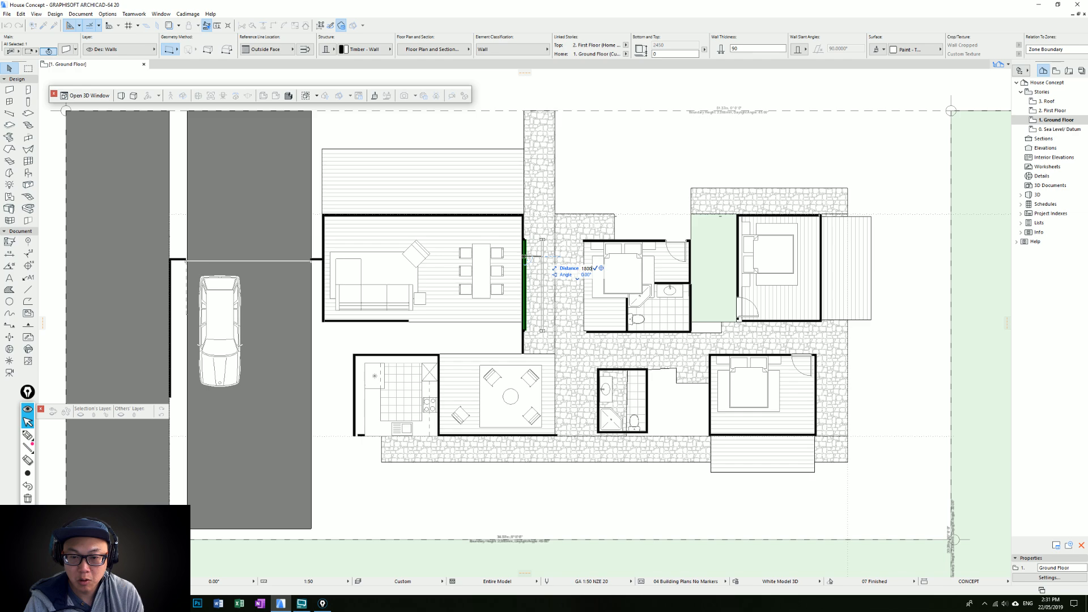
type("00")
key("Return")
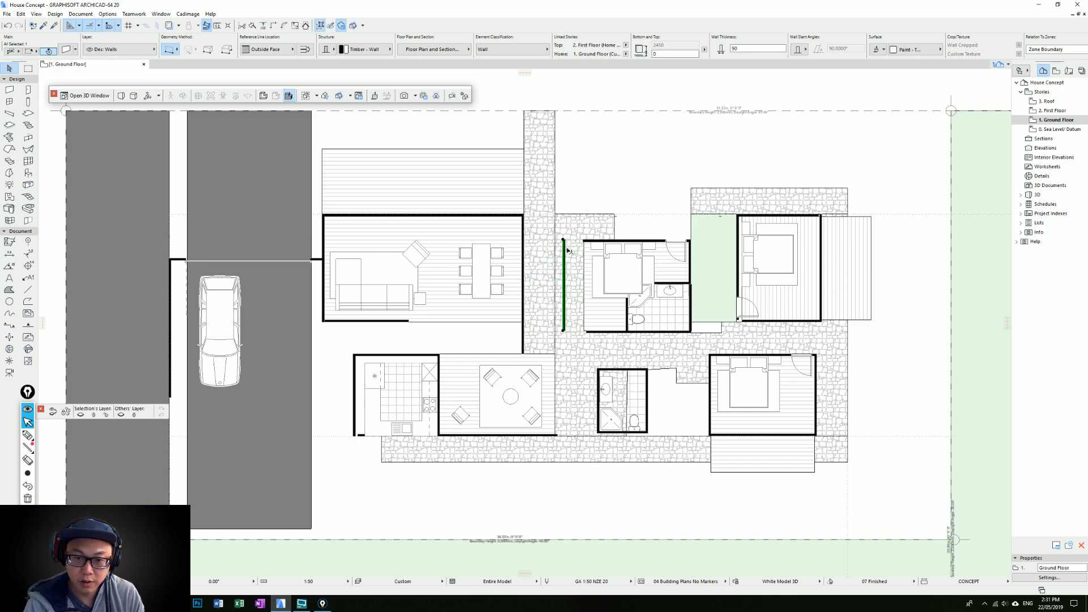
Stretch the relocated wall's upper end to line up with the top edge of the upper stone paving
left_click(563, 240)
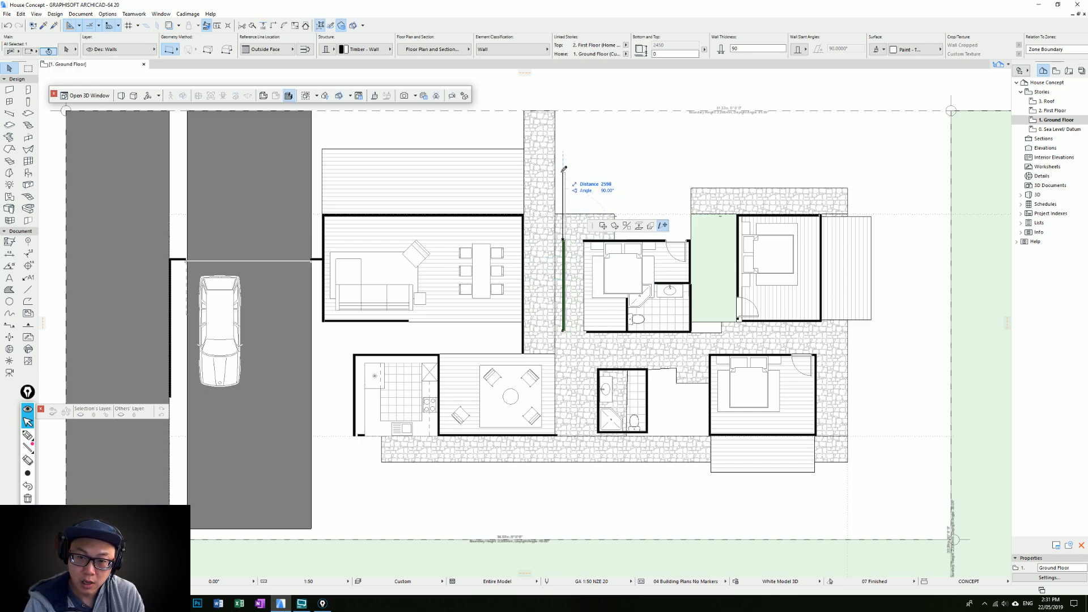
left_click(691, 188)
left_click(614, 184)
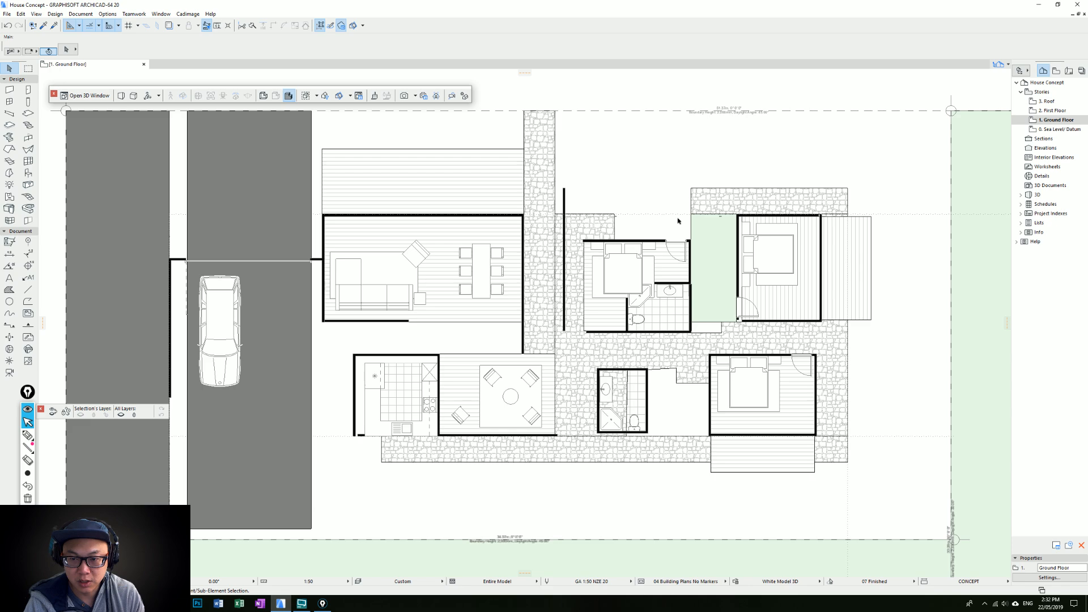
Adjust the edges of the bedroom-side stone paving and the vertical stone path to meet at the relocated wall
left_click(556, 228)
left_click(555, 228)
left_click(565, 210)
key("Escape")
left_click(555, 227)
left_click(555, 226)
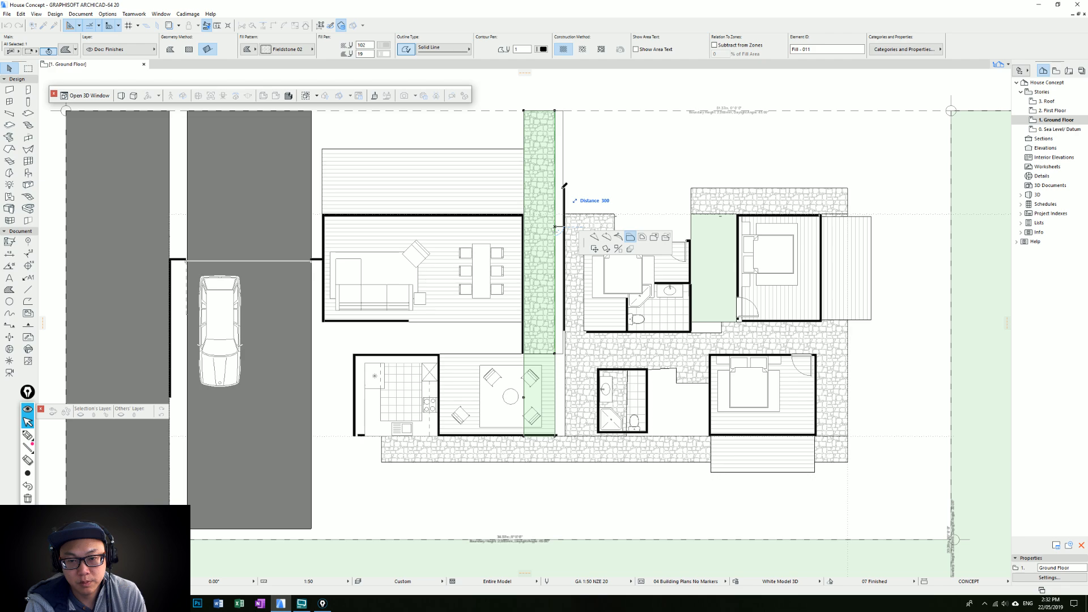
left_click(563, 187)
key("Escape")
Pull the lounge floor fill's bedroom-side edge back in line with the living room's end wall
middle_click_drag(500, 381, 532, 333)
left_click(533, 333)
key("Escape")
left_click(586, 320)
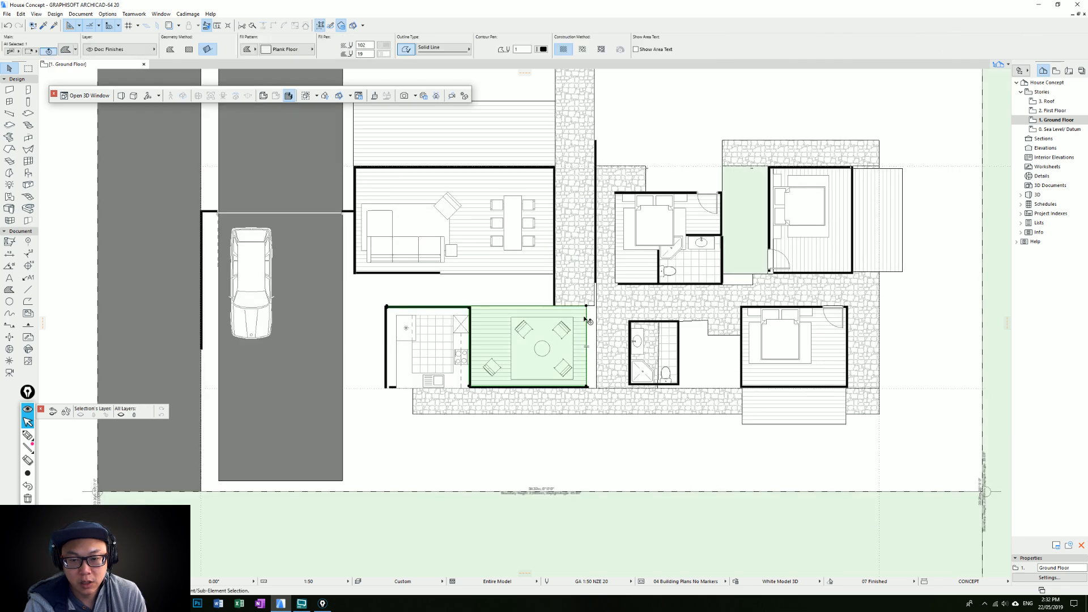
left_click(586, 319)
left_click(555, 305)
key("Escape")
Trim the stone path's lower part out of the lounge by moving its edge 1200 mm to the living room's end wall line
left_click(586, 318)
left_click(586, 320)
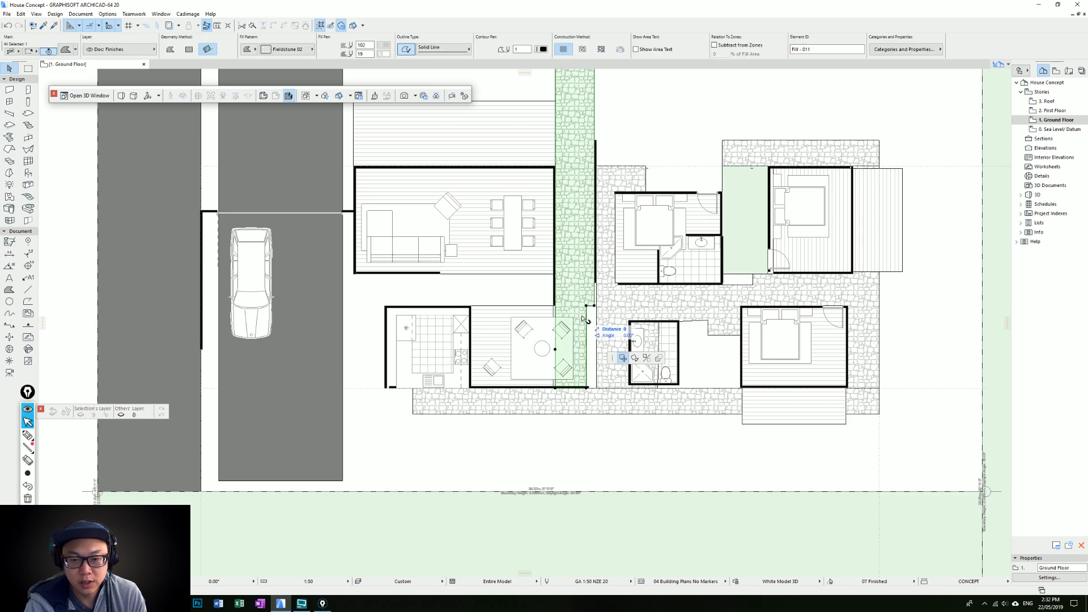
middle_click(585, 320)
middle_click(585, 320)
scroll(788, 199, "up", 3)
middle_click_drag(793, 204, 630, 335)
key("Escape")
left_click(641, 336)
left_click(641, 336)
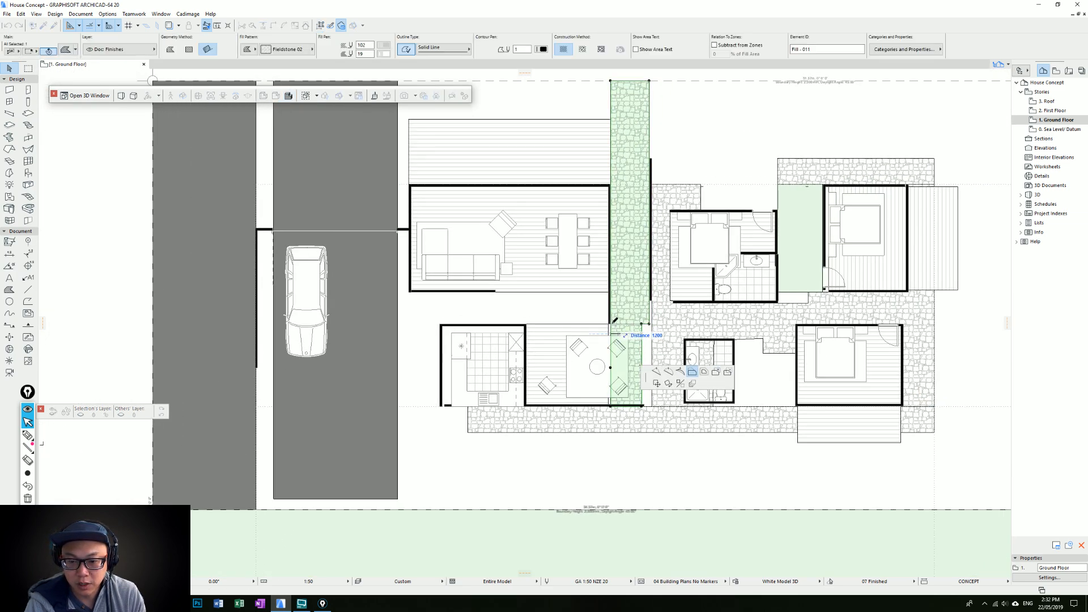
left_click(610, 324)
key("Escape")
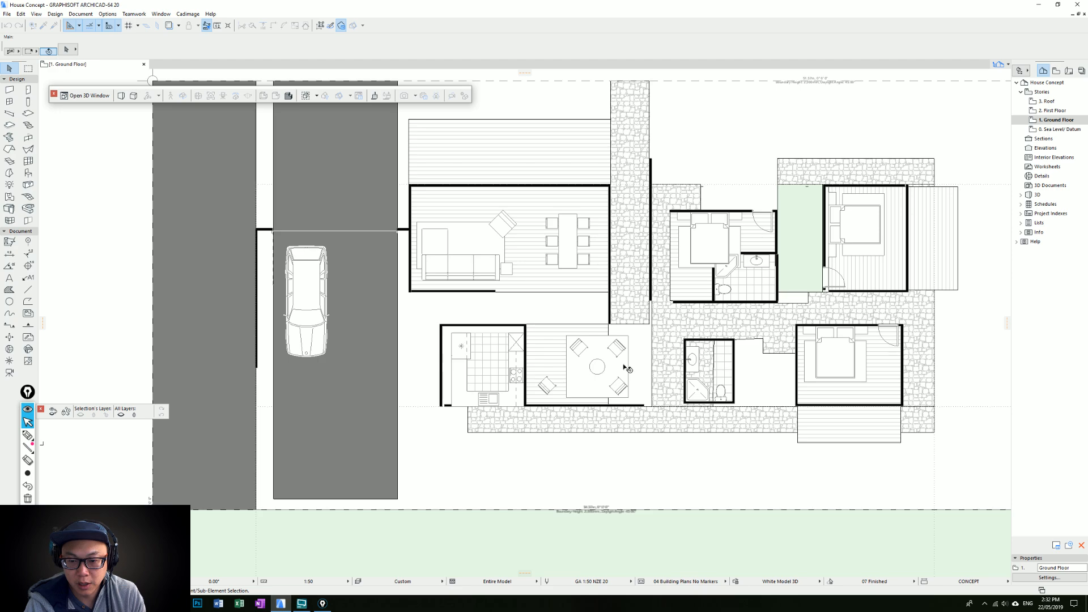
Centre the seating group on the lounge floor and place a 25% green garden fill at the lounge's path end
left_click(627, 368)
left_click_drag(598, 367, 569, 386)
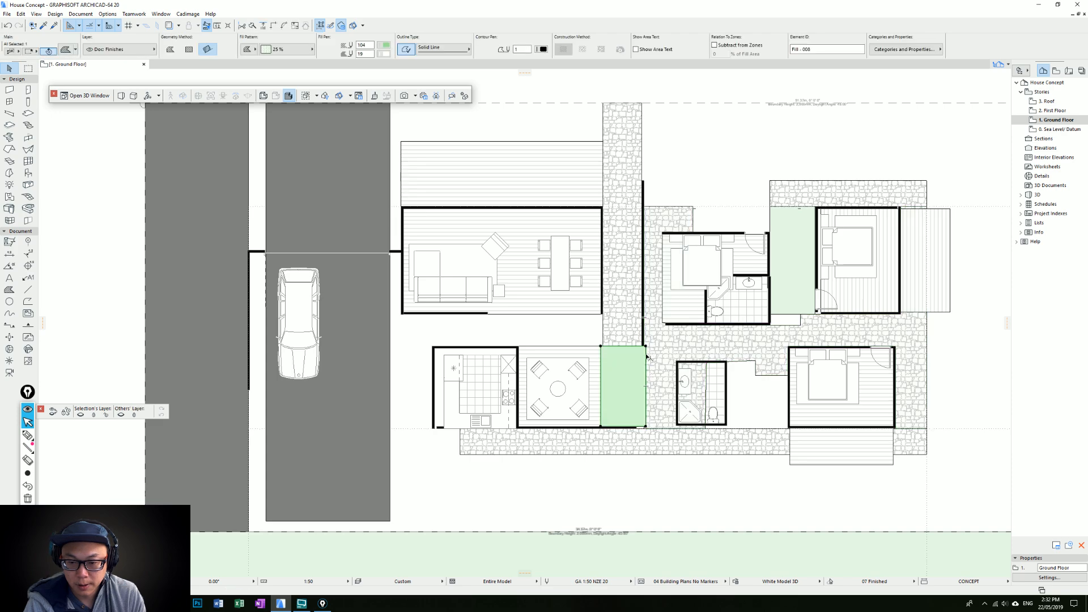
Trim the green fill at the lounge's end to a smaller patch and extend the vertical stone path down to its upper edge
scroll(644, 354, "up", 3)
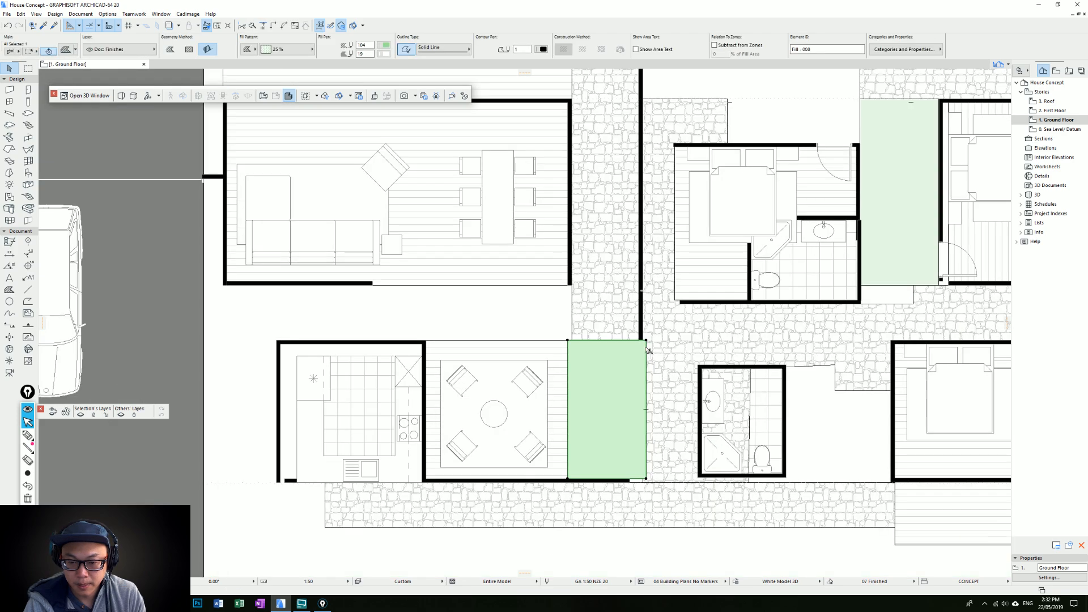
left_click(646, 348)
scroll(643, 346, "down", 2)
middle_click_drag(634, 369, 583, 378)
left_click(584, 395)
key("Escape")
left_click(574, 347)
left_click(574, 347)
left_click(585, 395)
key("Escape")
Extend the relocated wall's lower end down to meet the lounge's lower wall
left_click(587, 347)
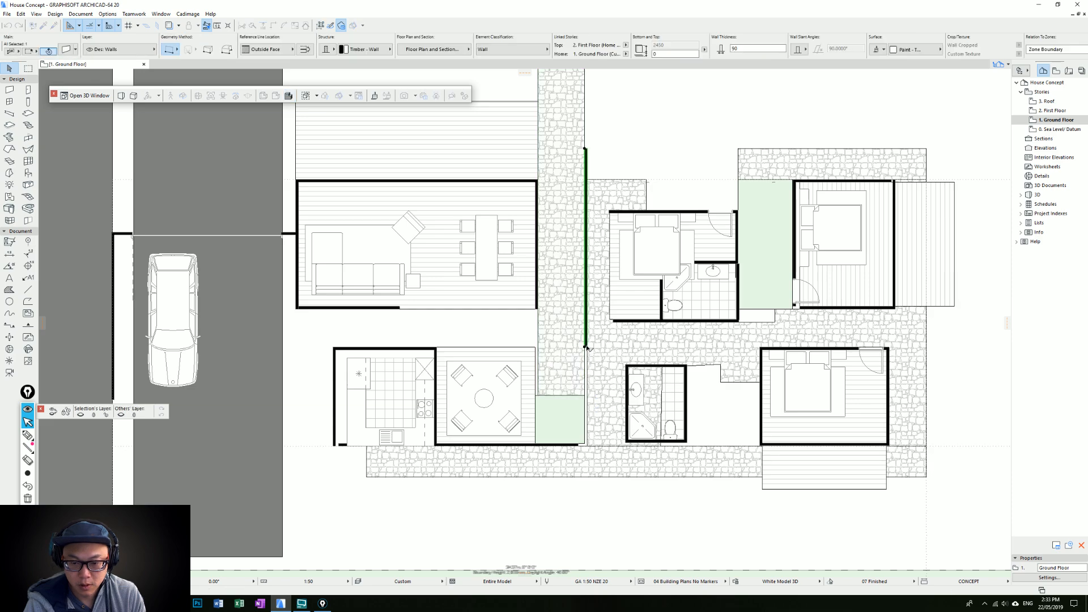
key("Escape")
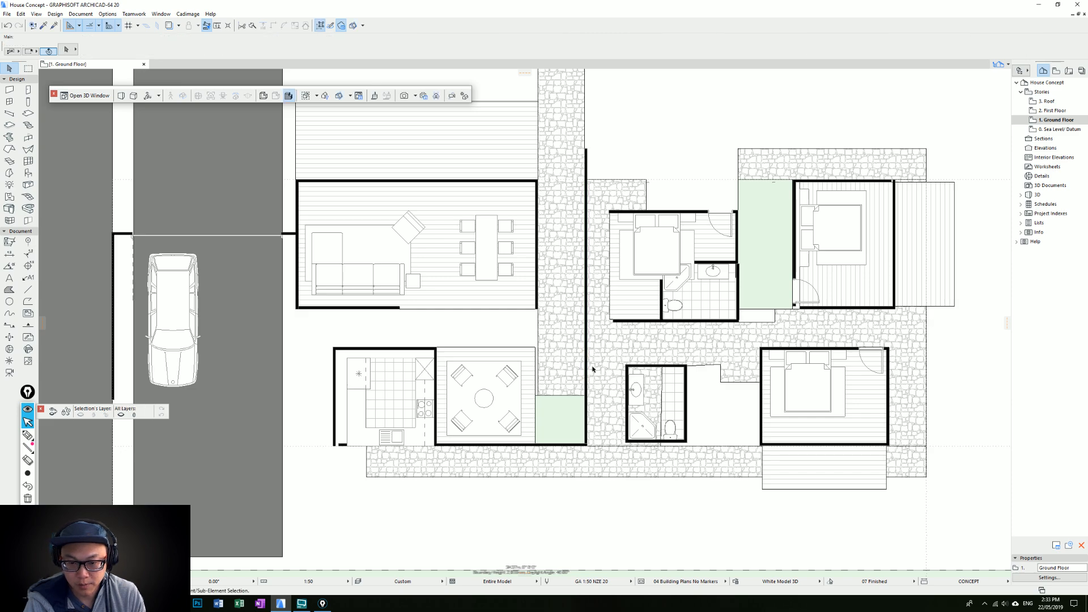
Place a door in the relocated wall opposite the small bathroom, using the upper bedroom door's settings
scroll(594, 305, "down", 2)
middle_click_drag(595, 305, 595, 320)
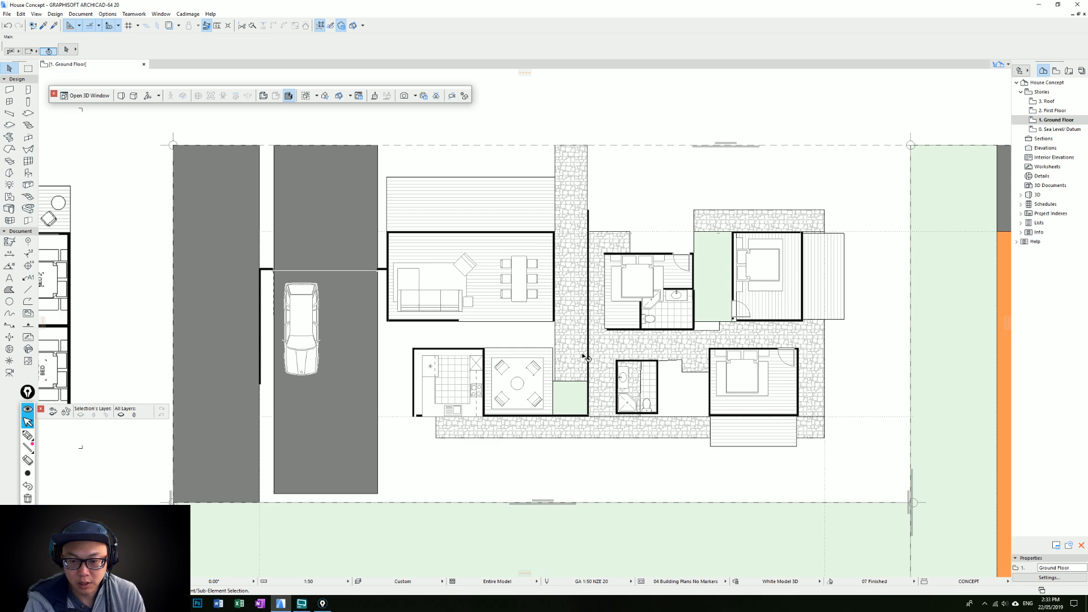
scroll(587, 358, "up", 2)
middle_click_drag(591, 379, 621, 379)
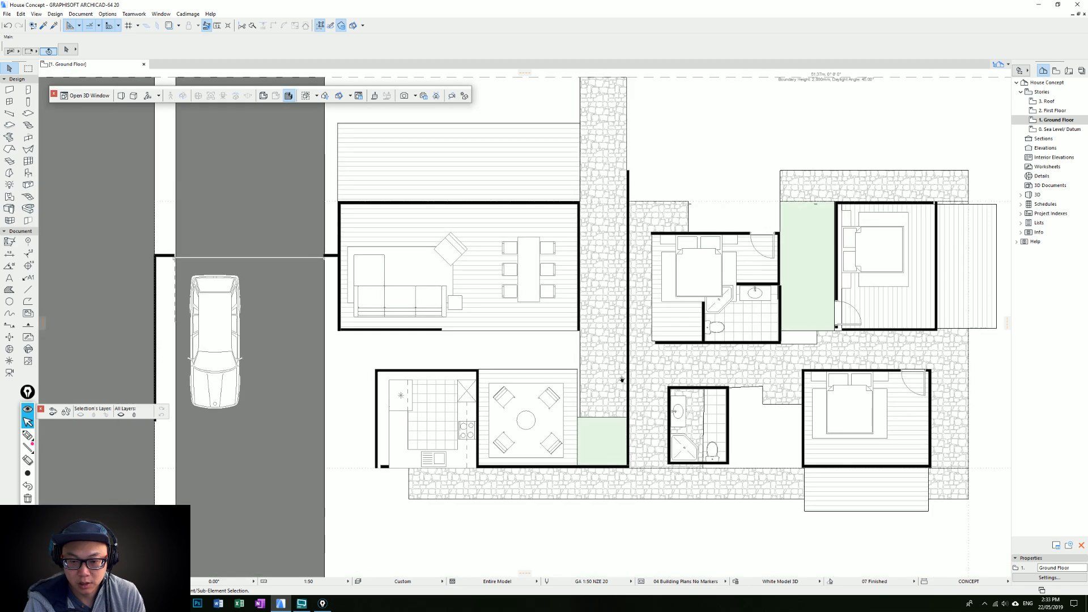
middle_click_drag(621, 379, 613, 371)
left_click(743, 226, "alt")
left_click(619, 386)
left_click(629, 405)
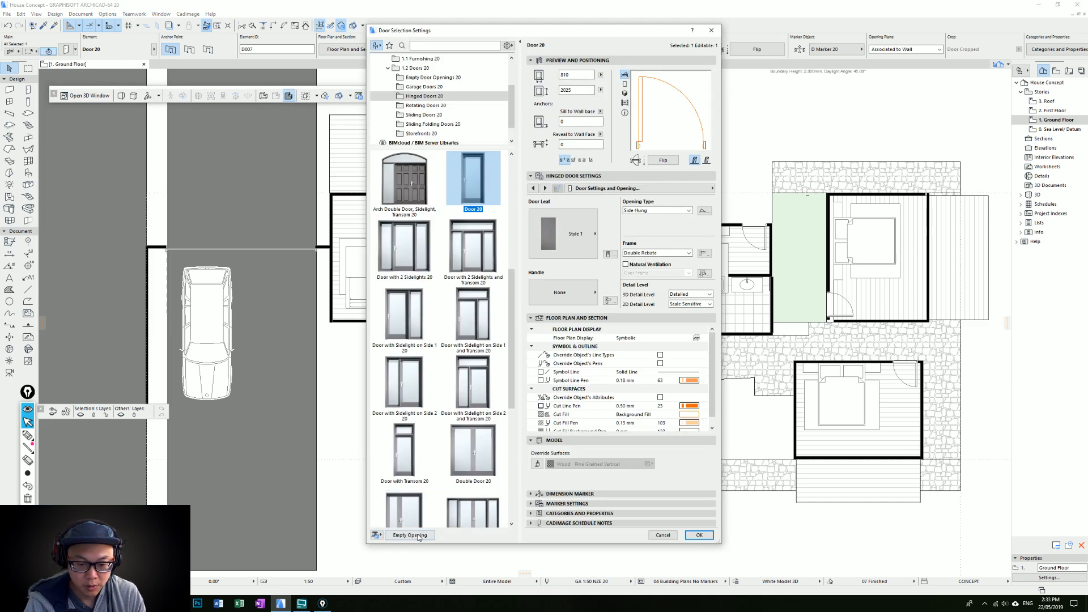
Change the door in the relocated wall to an empty opening 1000 mm wide
left_click(418, 535)
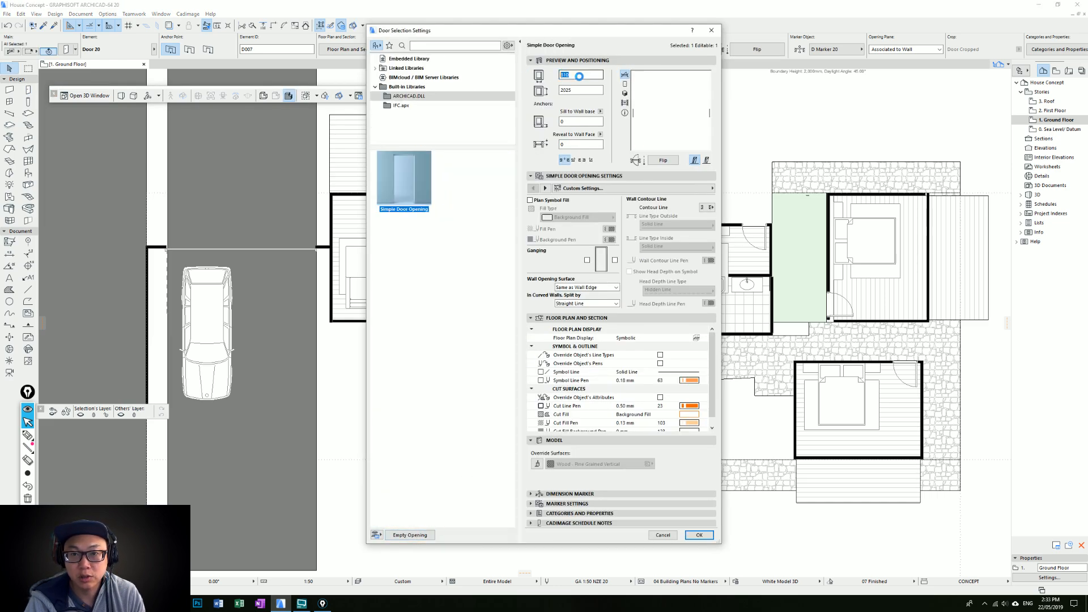
type("1")
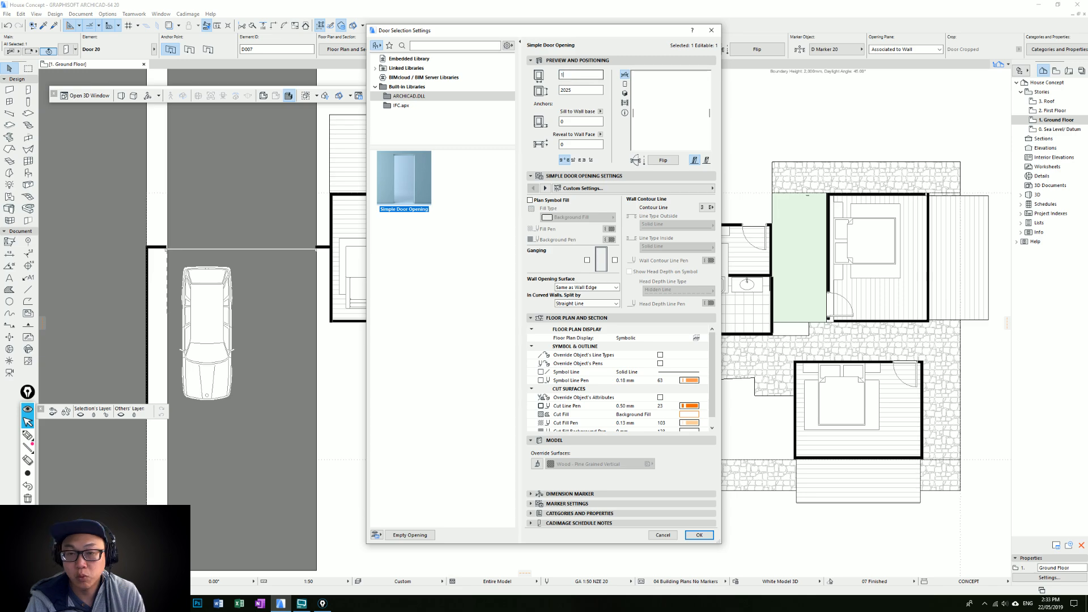
type("000")
key("Return")
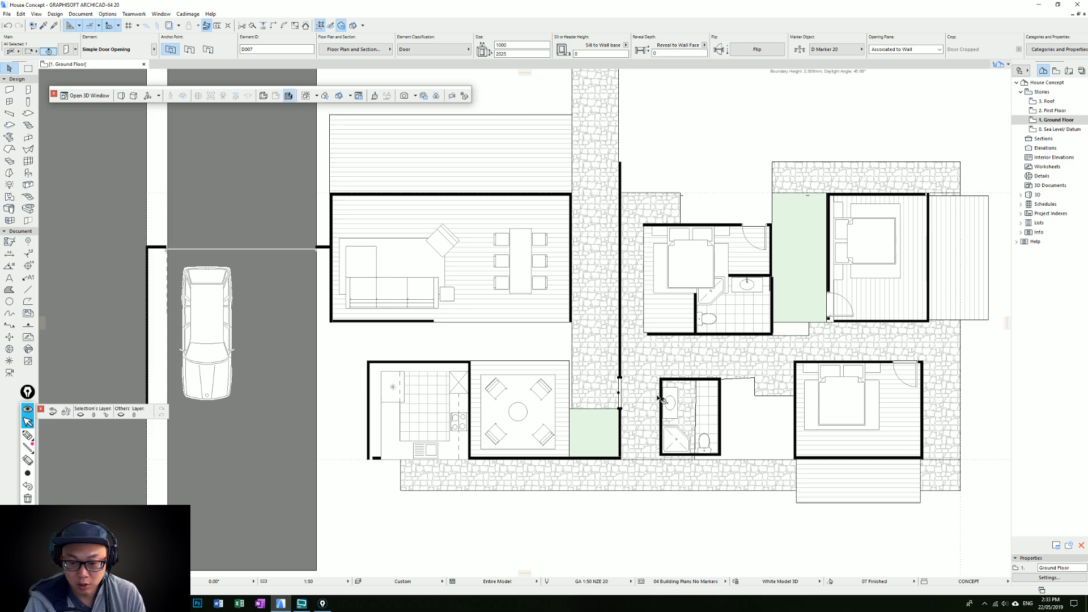
key("Escape")
Try to move the ensuite bedroom's upper and lower walls across to the relocated wall
scroll(662, 399, "up", 1)
middle_click_drag(662, 399, 641, 467)
left_click(623, 259)
left_click(625, 390, "shift")
key("ctrl+d")
left_click(622, 389)
left_click(592, 389)
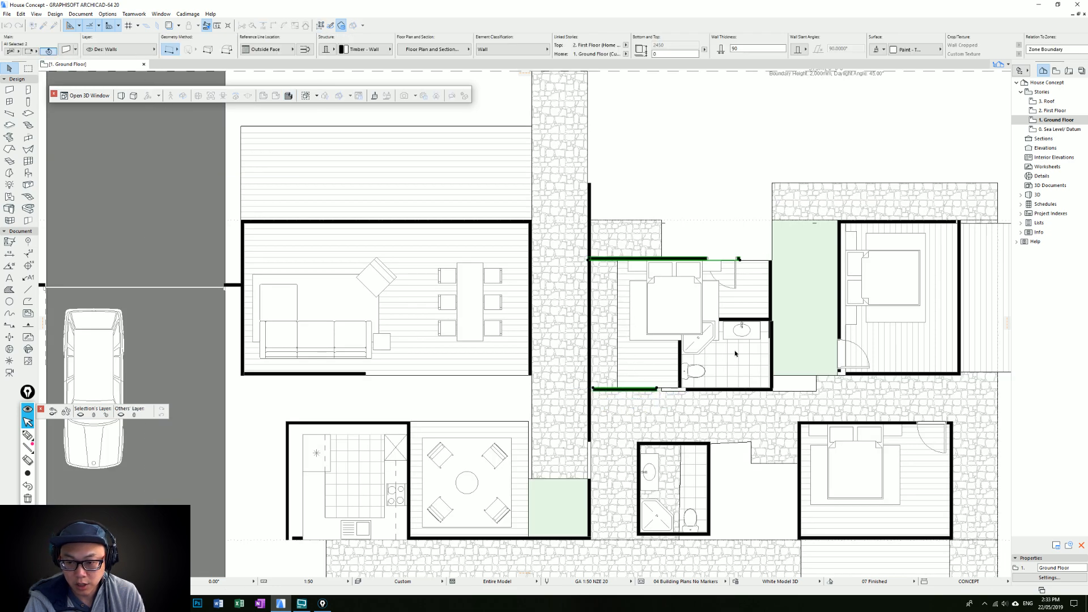
key("ctrl+z")
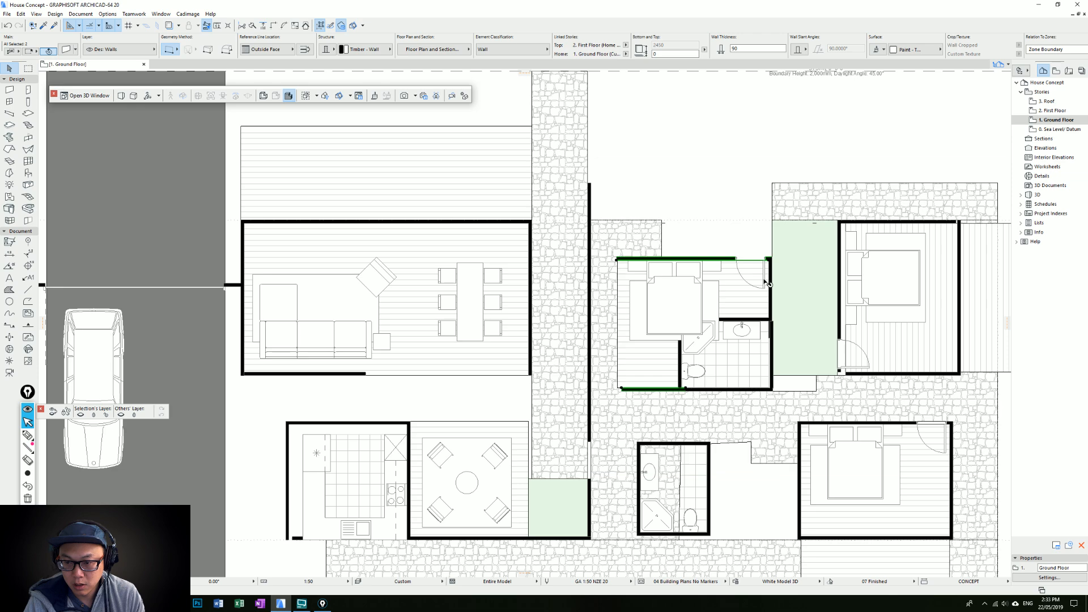
key("ctrl+z")
key("ctrl+z")
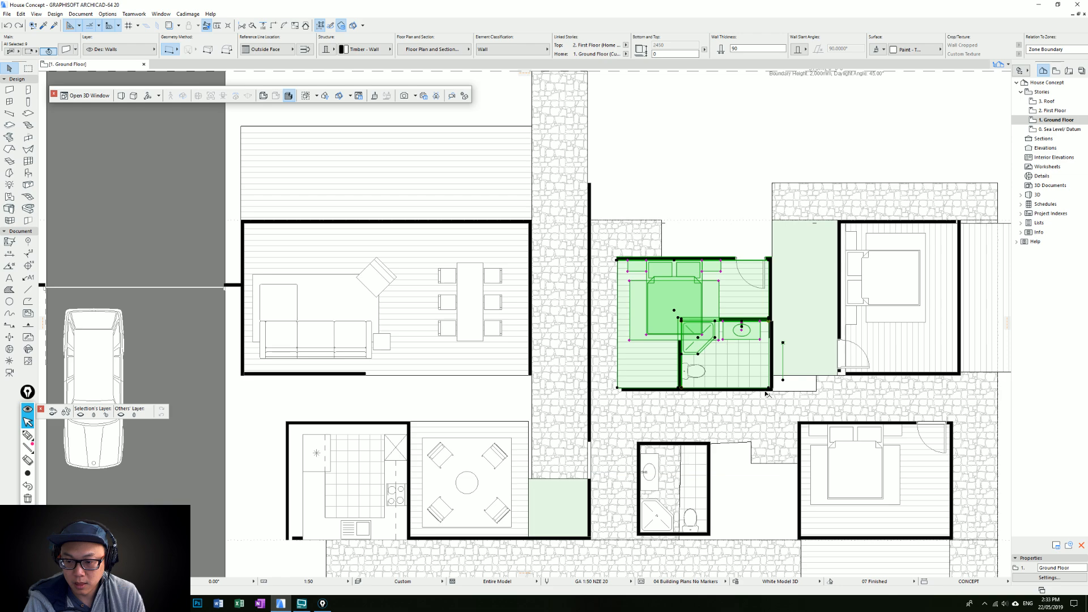
Move the ensuite bedroom with its floor fills, furniture and fixtures against the relocated wall
scroll(617, 260, "up", 2)
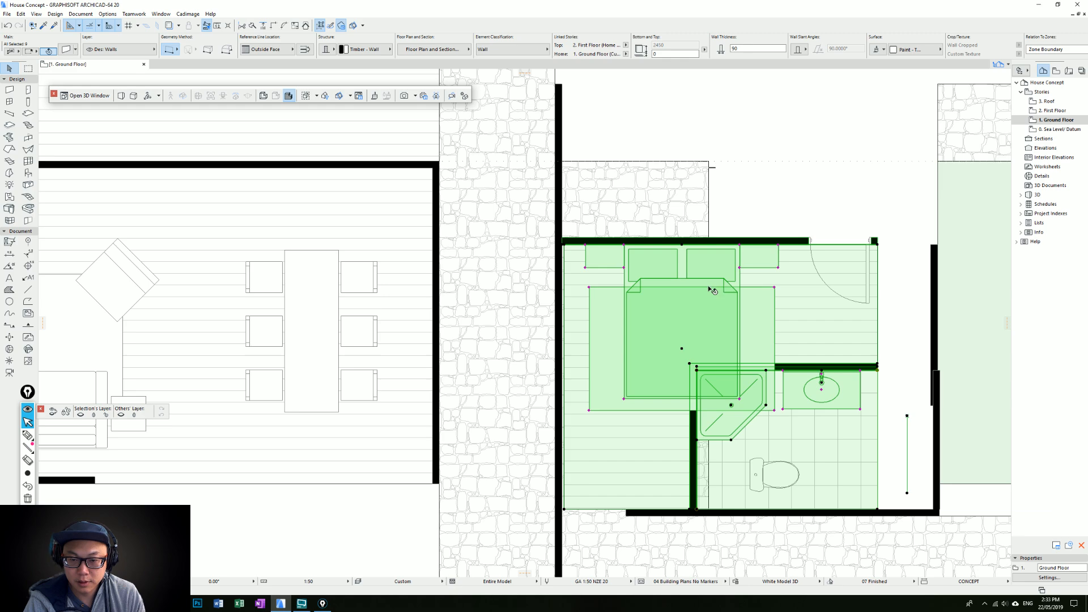
scroll(602, 251, "up", 4)
key("ctrl+d")
left_click(600, 246)
left_click(593, 246)
key("Escape")
Shift the ensuite bedroom's remaining end and lower walls by the same distance to close the room against the relocated wall
scroll(670, 255, "down", 5)
middle_click_drag(694, 255, 676, 263)
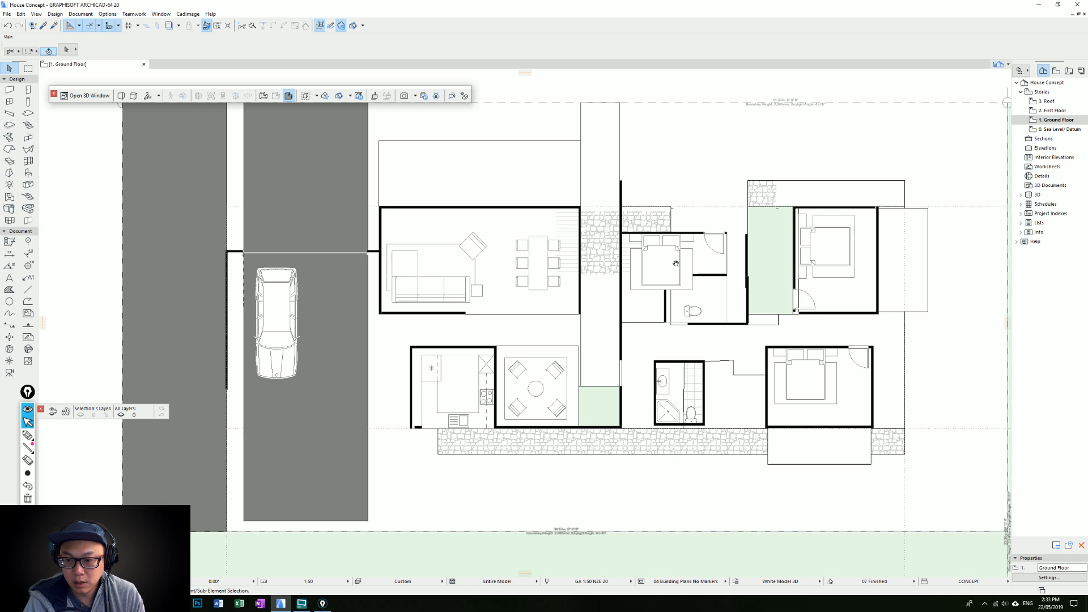
left_click(570, 332)
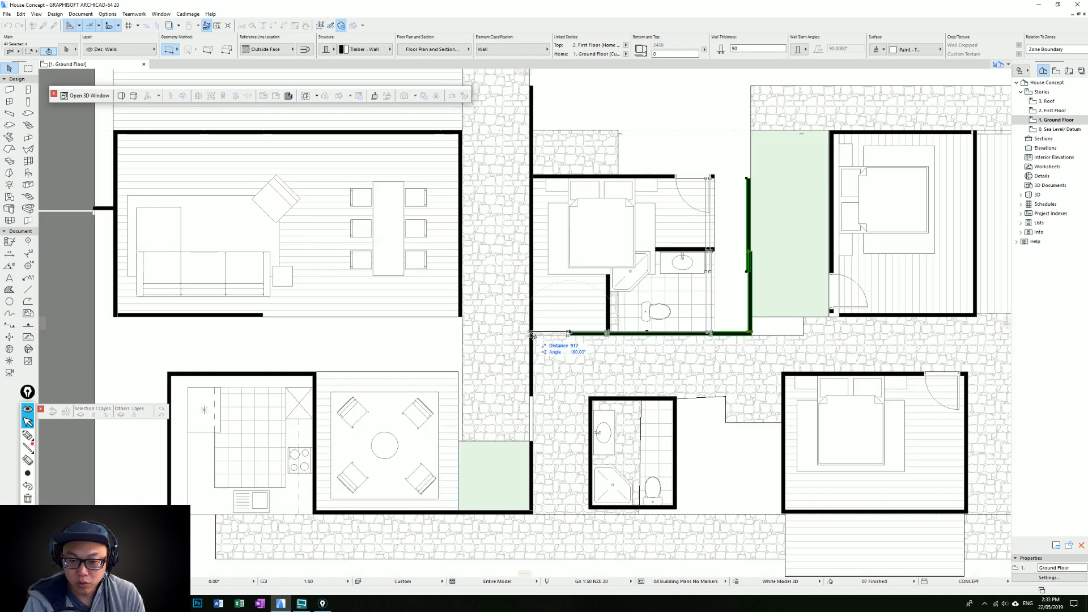
left_click(533, 333)
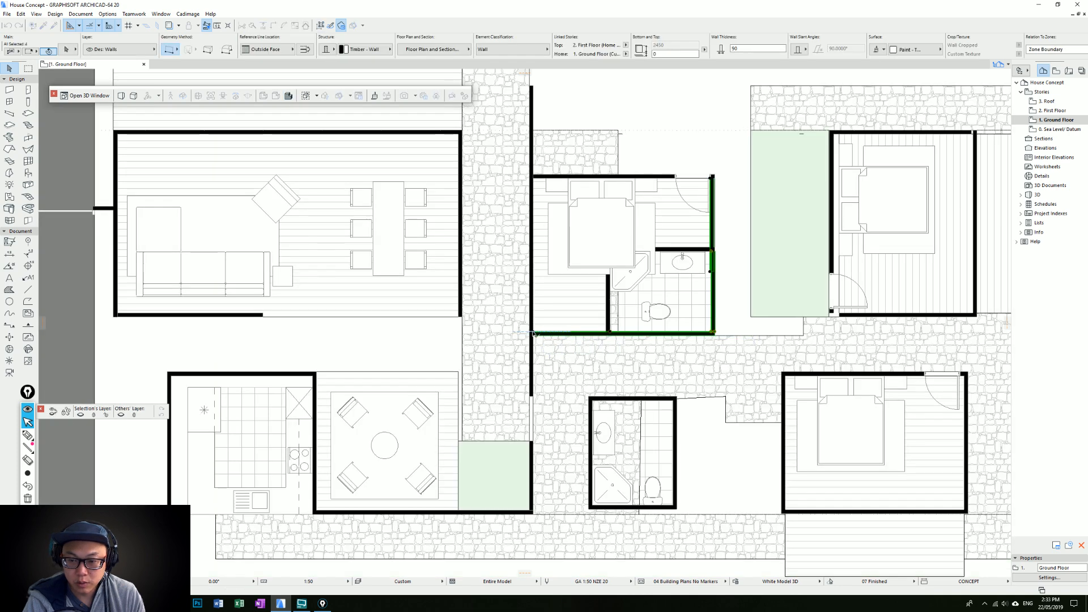
key("Escape")
Try deleting the green garden fill between the two upper bedrooms
middle_click_drag(774, 221, 653, 238)
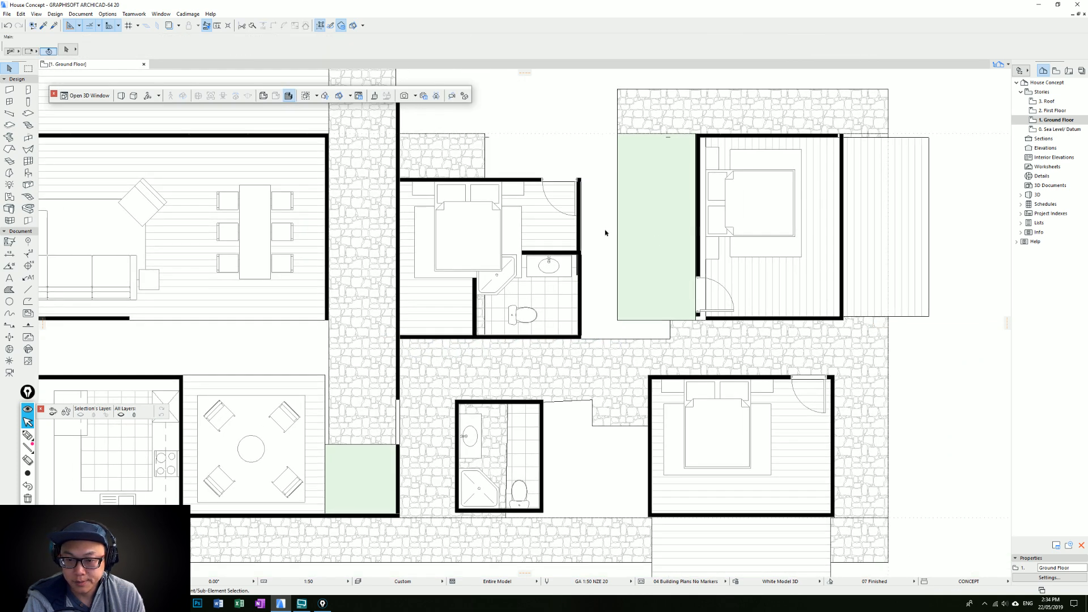
scroll(623, 249, "down", 2)
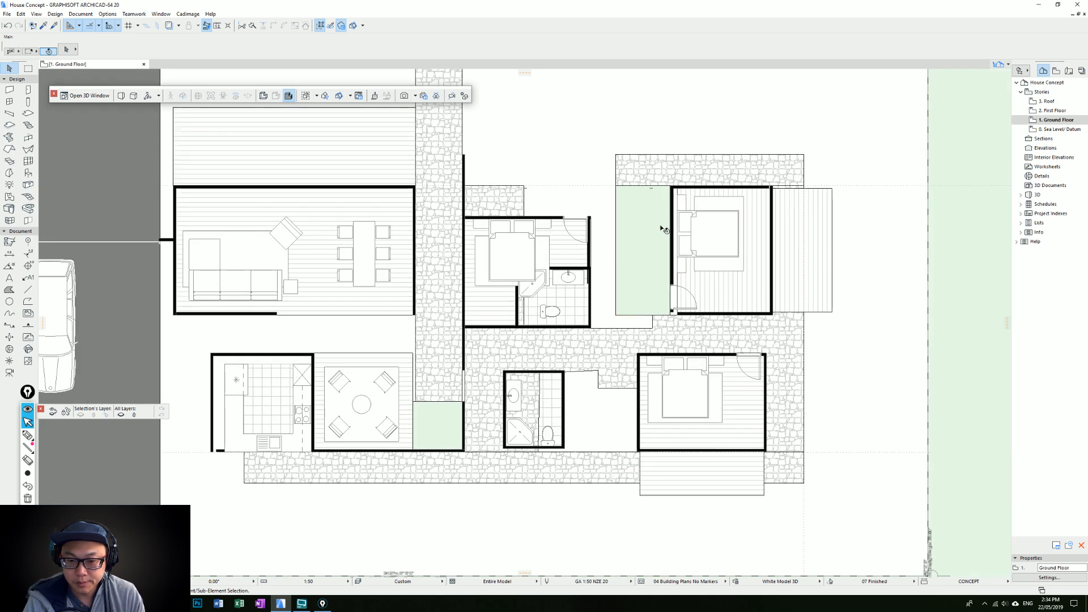
scroll(664, 230, "down", 4)
scroll(651, 294, "up", 3)
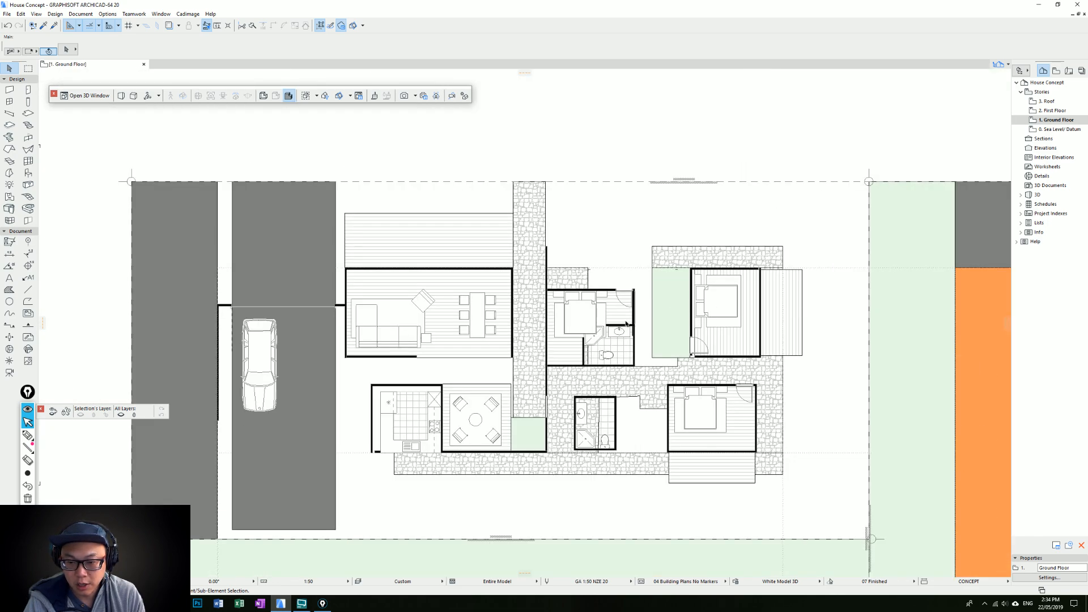
left_click(660, 317)
key("Delete")
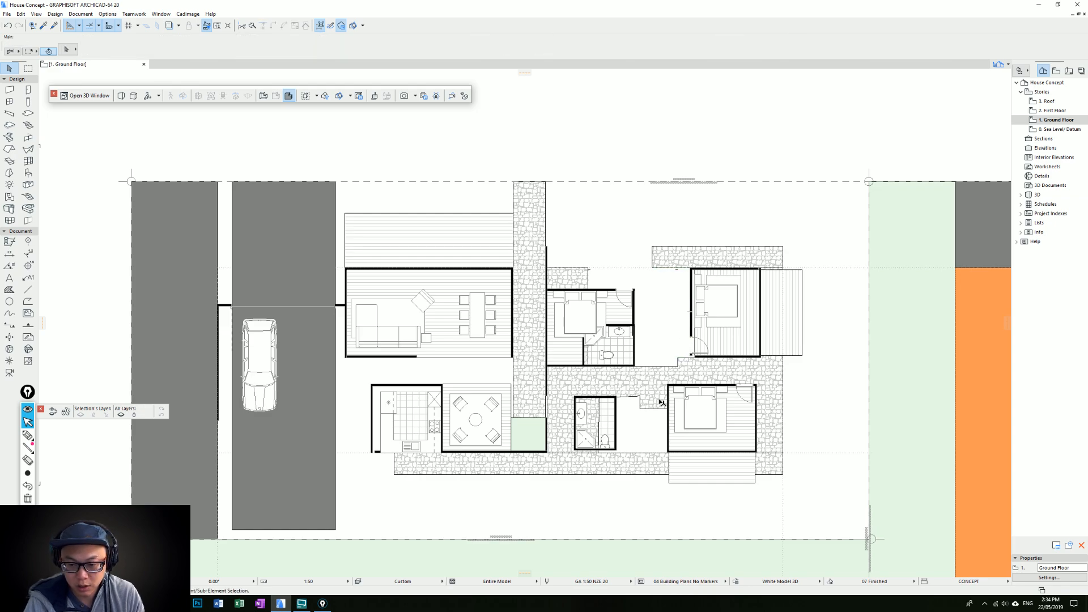
key("ctrl+z")
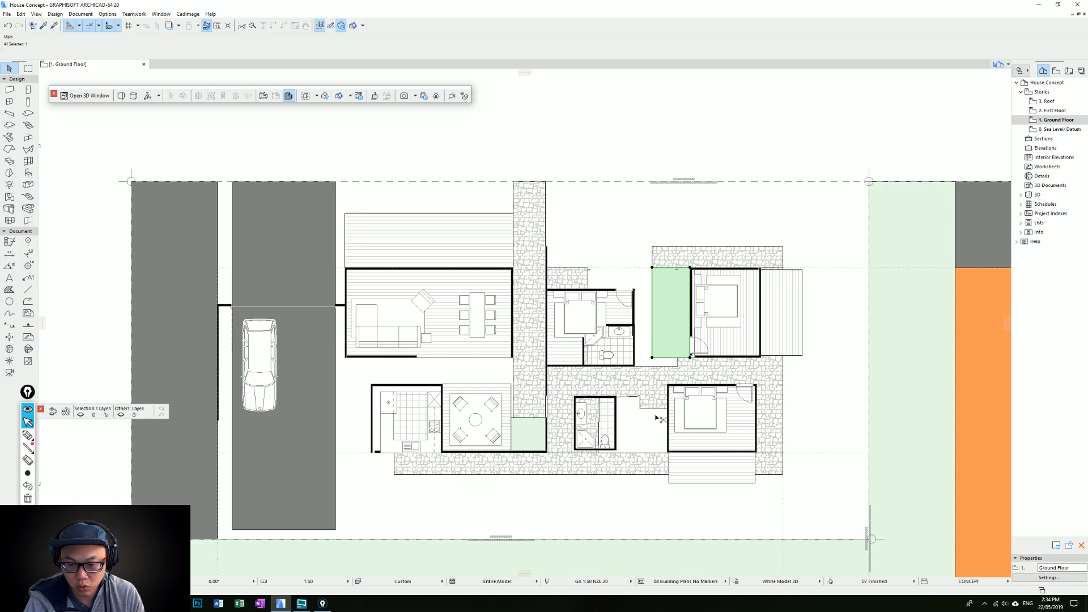
Move the garden fill into the gap between the small bathroom and the lower bedroom, then delete it
key("ctrl+z")
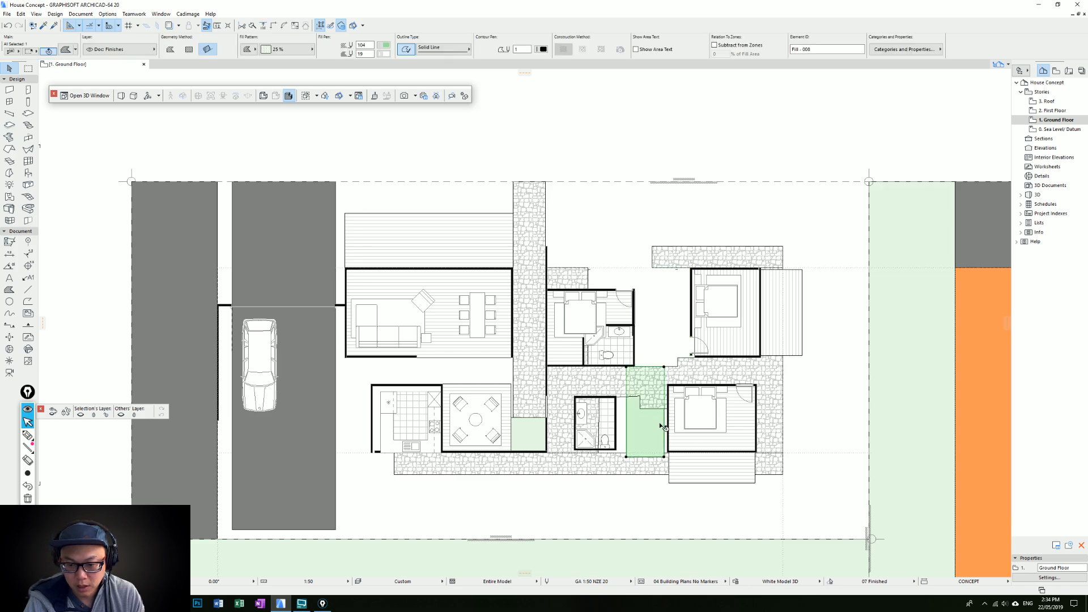
middle_click_drag(545, 467, 633, 333)
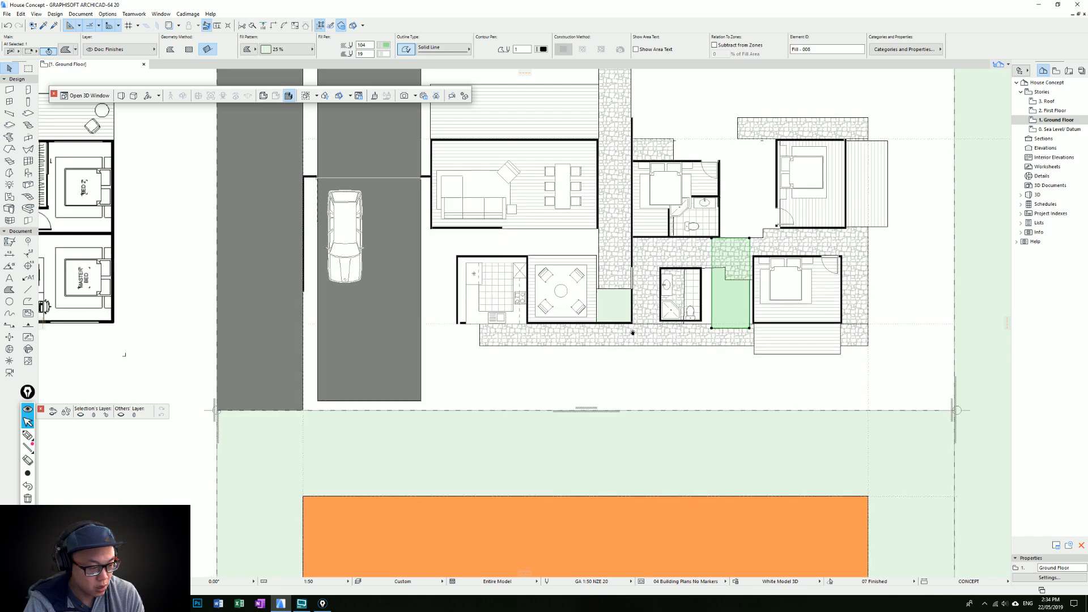
scroll(632, 333, "down", 3)
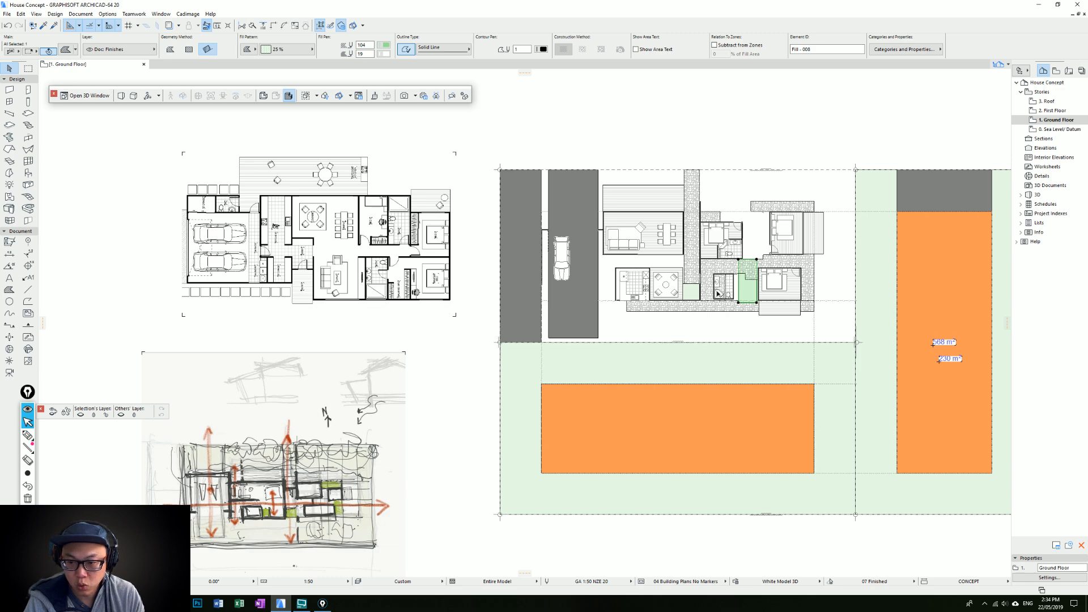
scroll(717, 295, "up", 2)
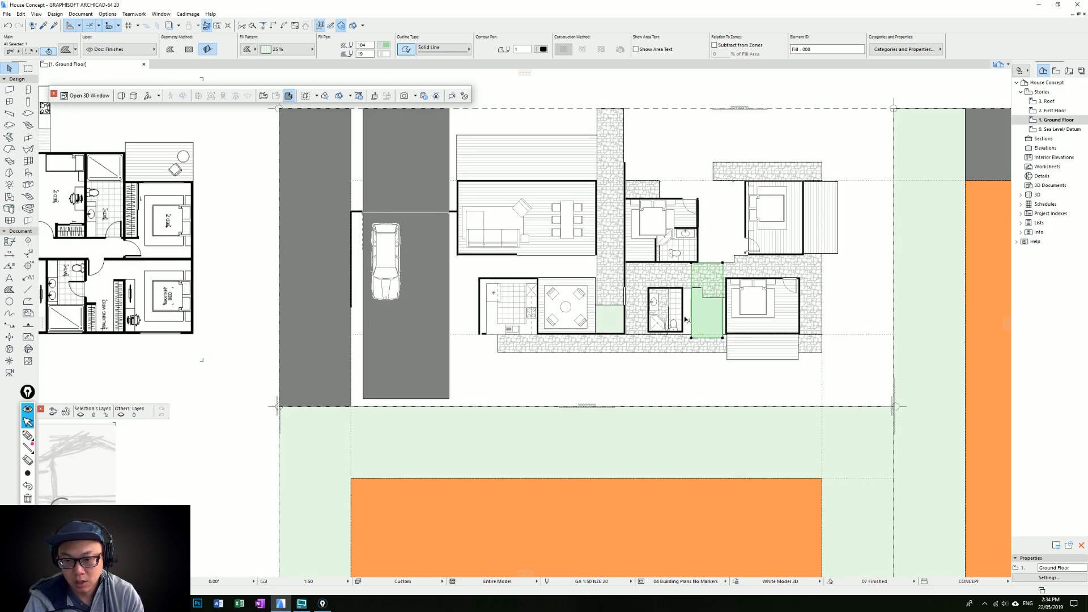
scroll(686, 320, "up", 1)
key("Delete")
Remove the stone paving's notch along the lower bedroom's upper wall line and pull its corner back past the small bathroom
left_click(720, 293)
left_click(719, 292)
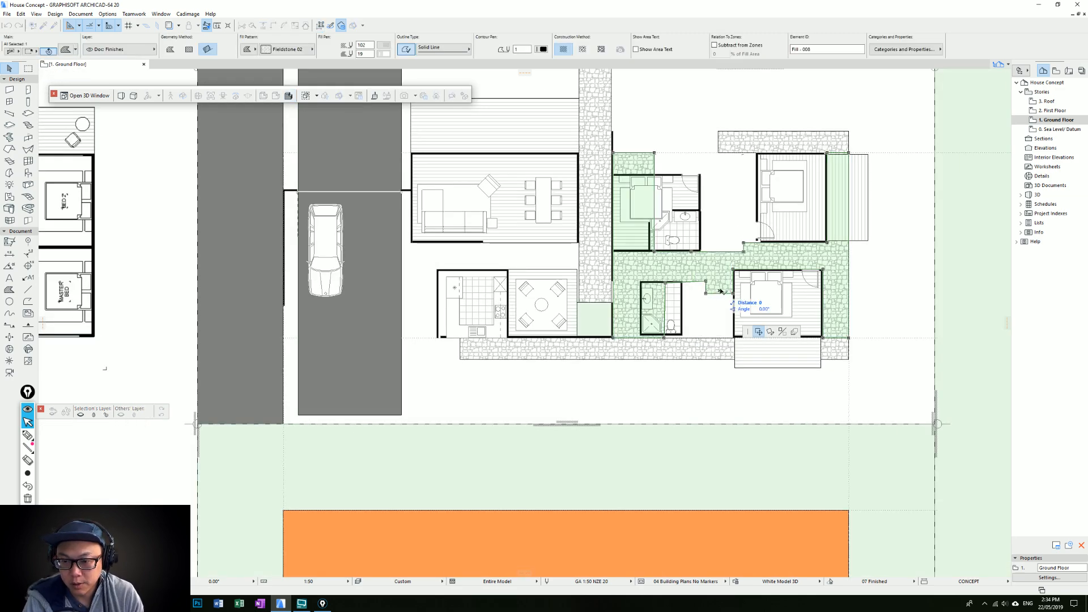
left_click(728, 294)
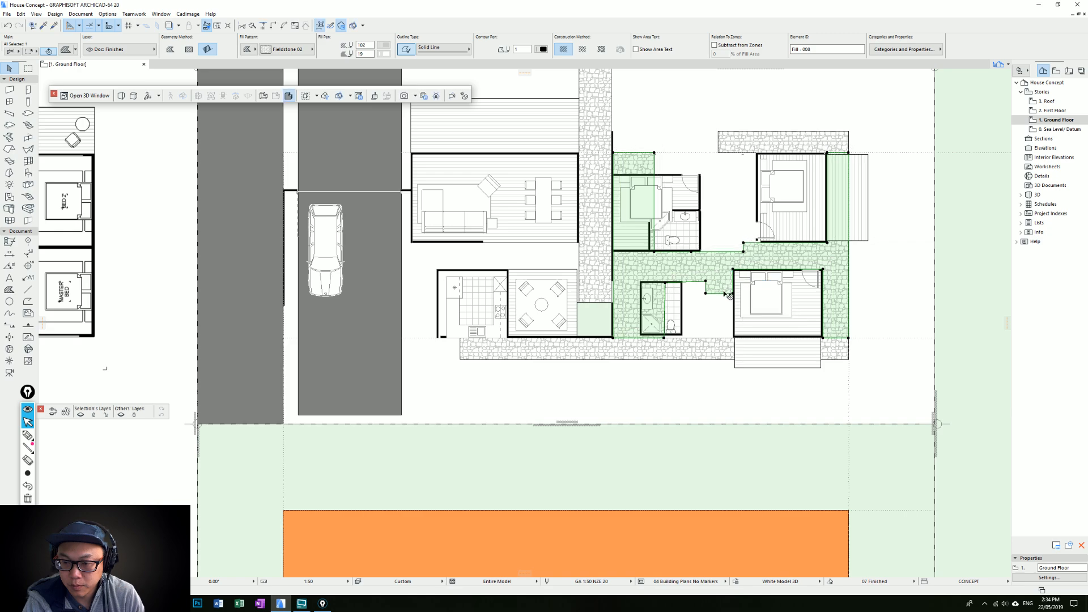
left_click(724, 293)
left_click(732, 270)
left_click(665, 282)
left_click(633, 265)
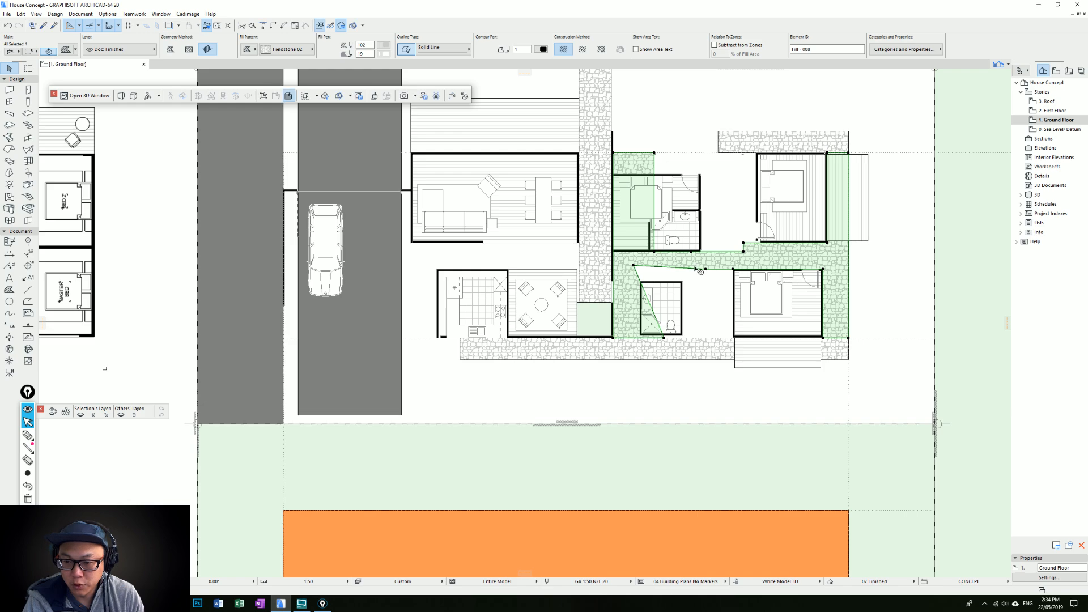
Move the small bathroom with its walls and fixtures against the lower bedroom, aligning their upper corners
scroll(706, 290, "up", 2)
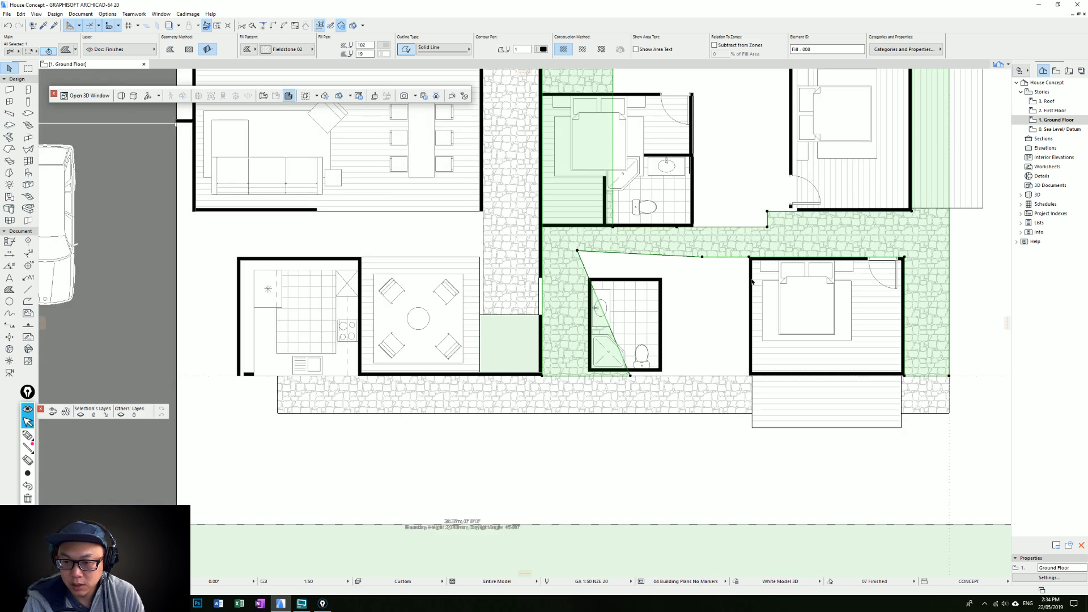
key("Escape")
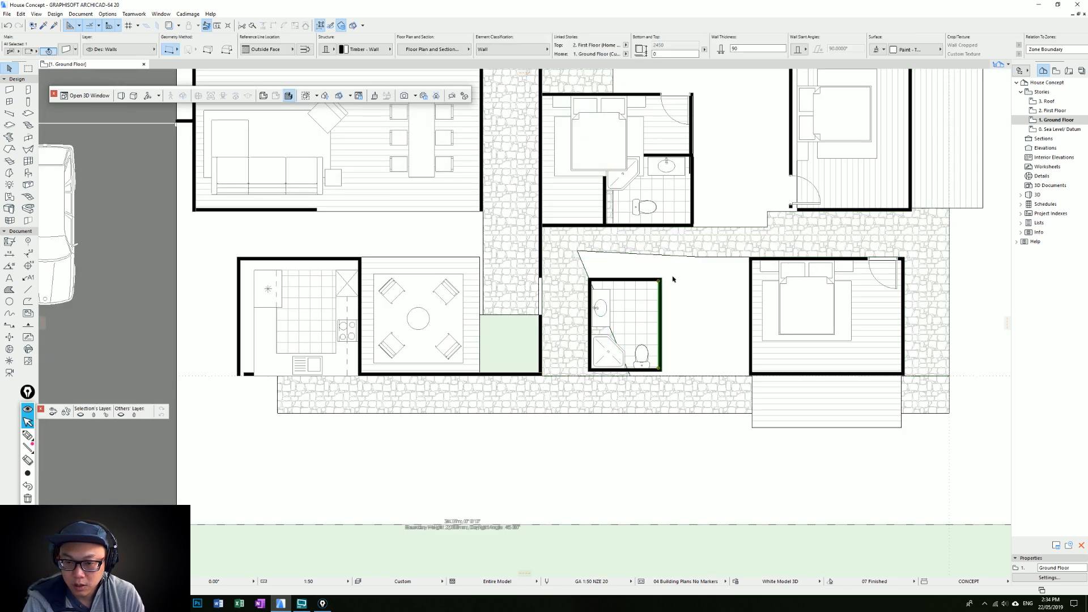
left_click_drag(639, 329, 578, 373)
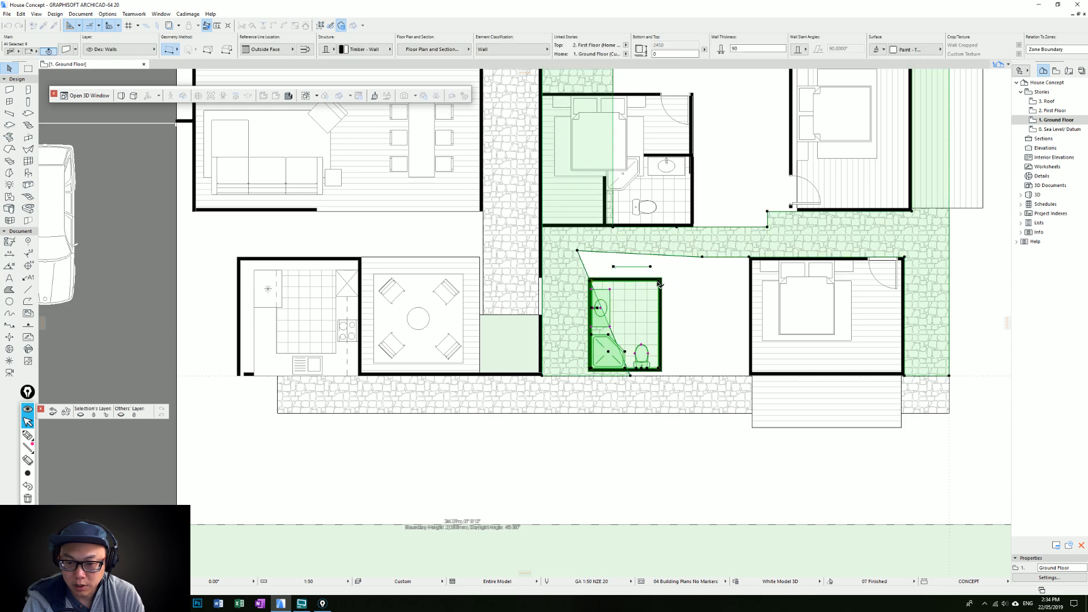
left_click(556, 342, "shift")
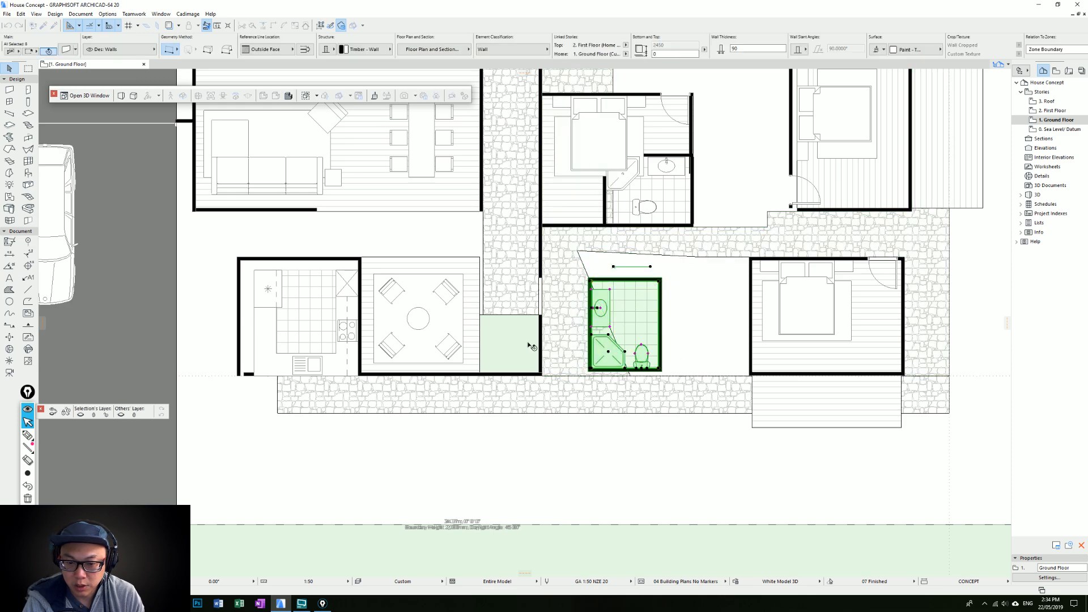
left_click(750, 263)
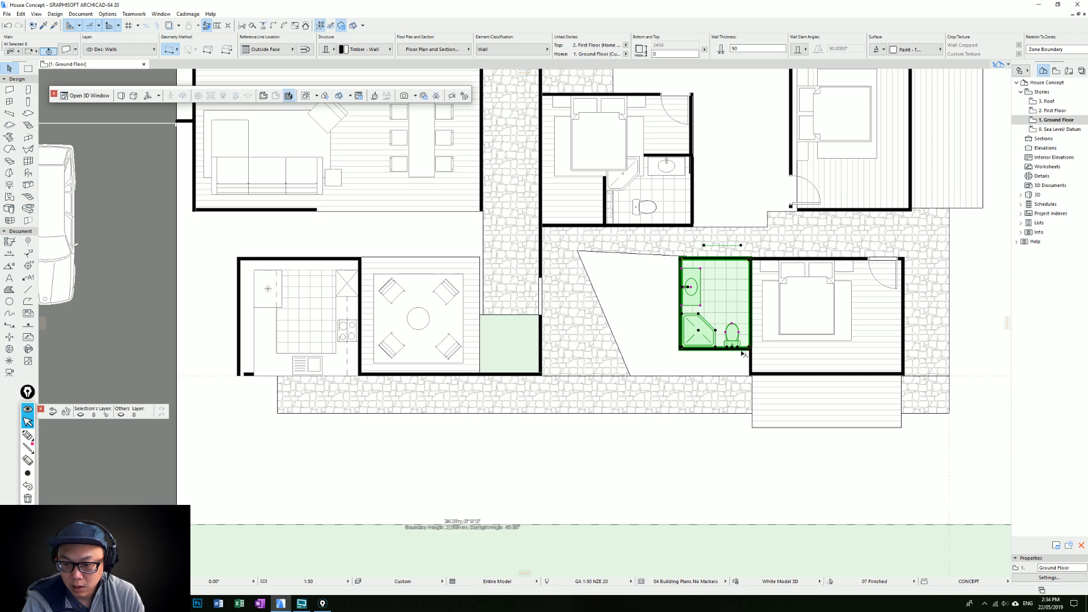
Bring the bathroom's lower wall in line with the bedroom's lower wall and join it to the bathroom's outer side wall
left_click(749, 349)
left_click_drag(749, 348, 749, 374)
left_click(681, 309)
left_click(680, 309, "shift")
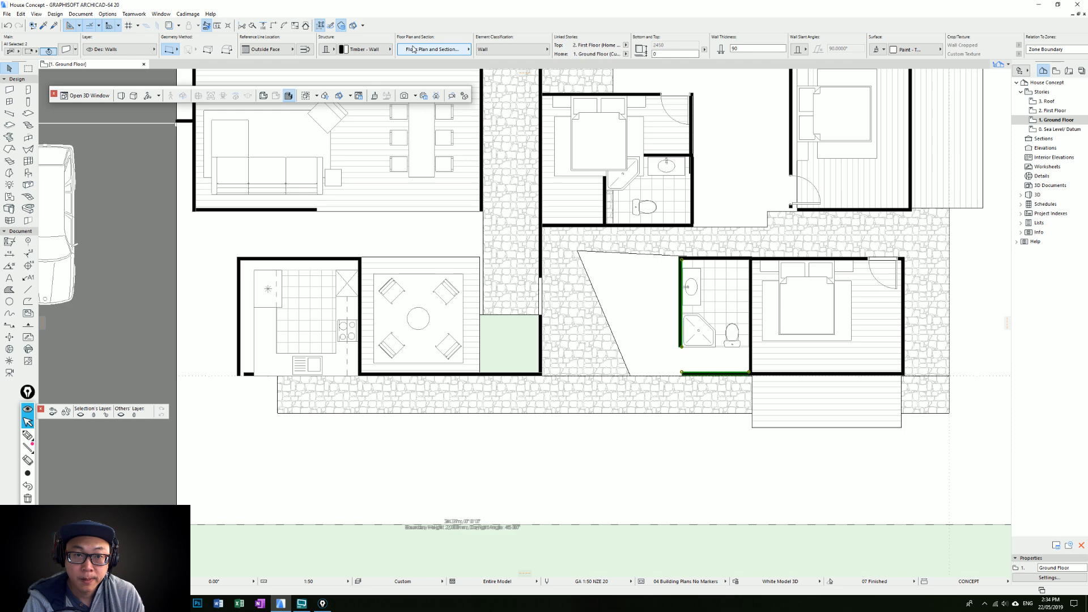
Move the lower bedroom with its bathroom and deck closer to the entry path, aligning the bathroom's lower corner with the paving corner
left_click_drag(826, 408, 582, 361)
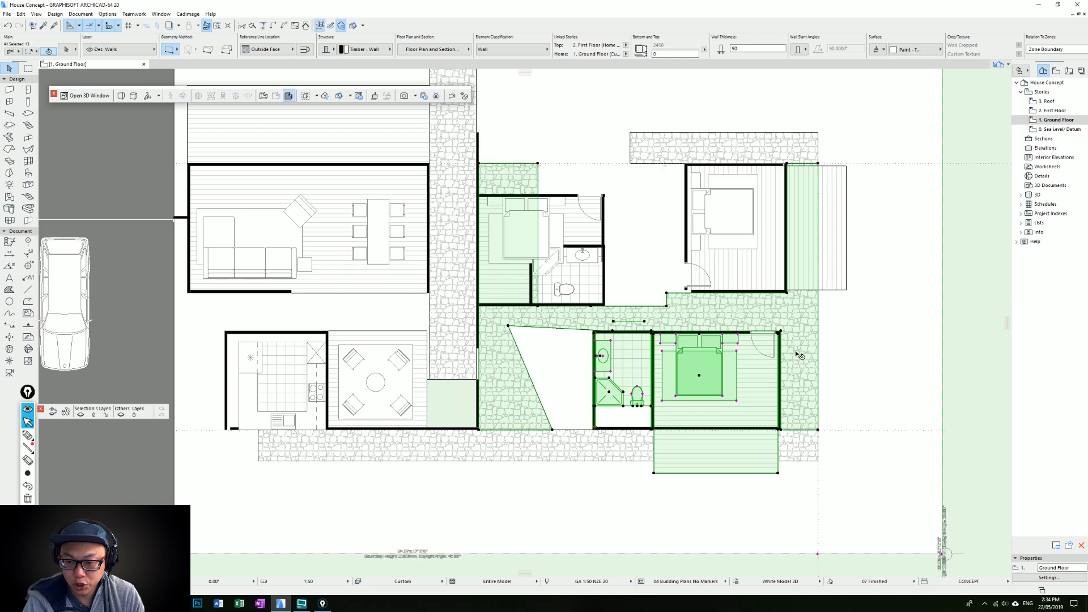
left_click(797, 353, "shift")
key("ctrl+d")
left_click(590, 429)
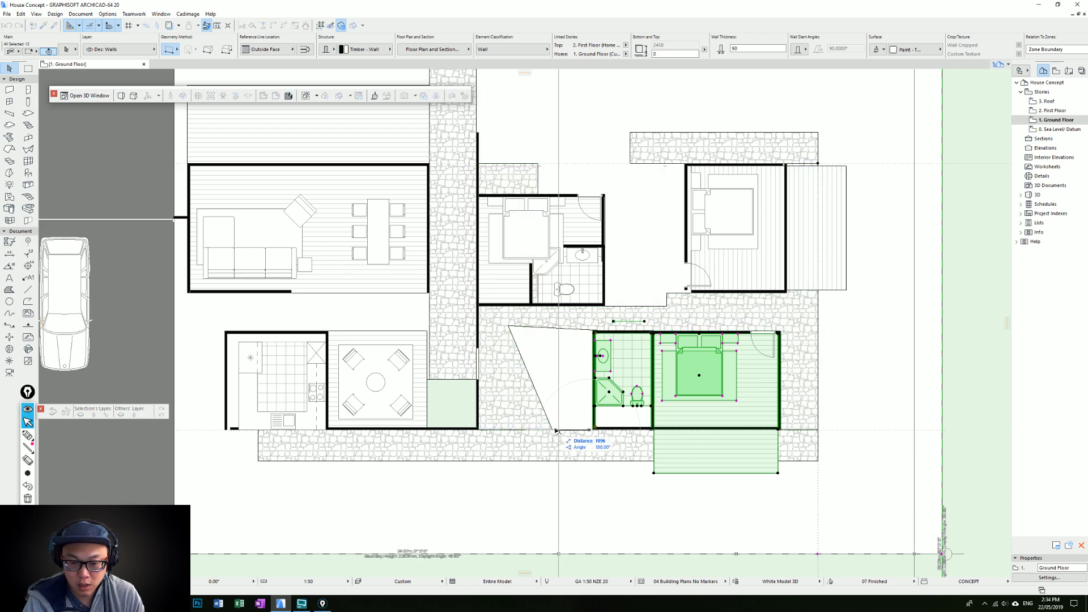
key("Escape")
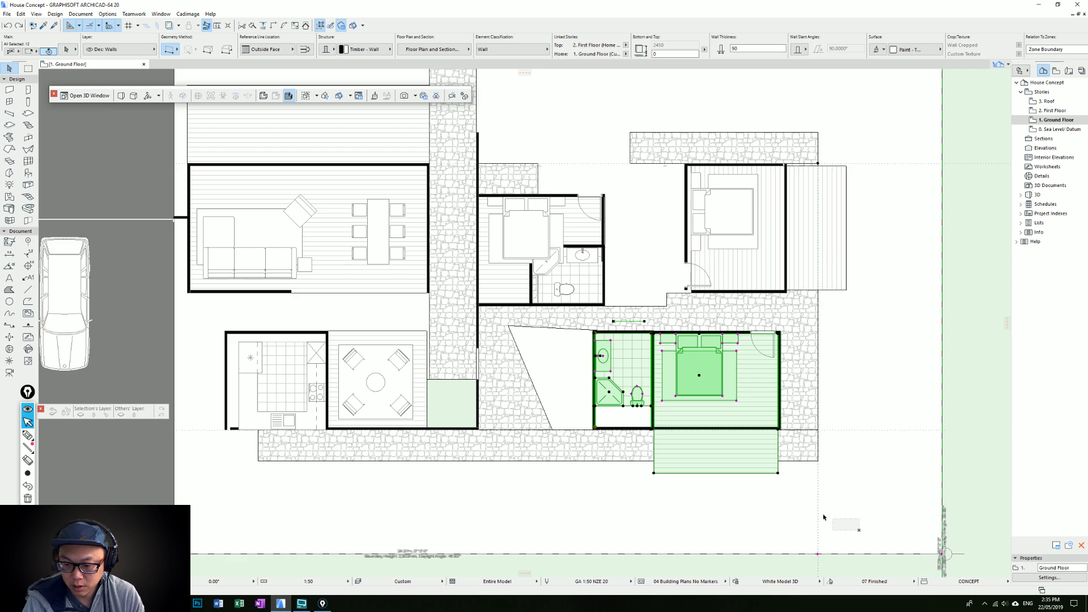
left_click(760, 428)
left_click(746, 333, "shift")
left_click(778, 334)
left_click(733, 334)
left_click(730, 333)
left_click(733, 333)
key("Escape")
Extend the stone paving to the lower bedroom's outer side wall and join the bedroom's upper and lower walls to the bathroom's outer wall
left_click(786, 340)
left_click(780, 344)
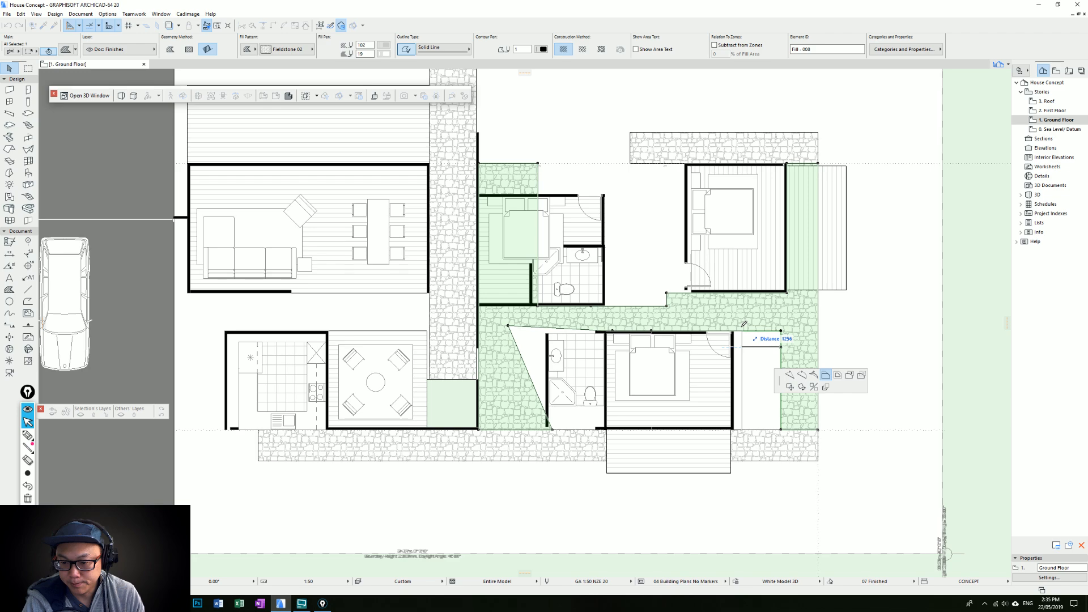
left_click(735, 334)
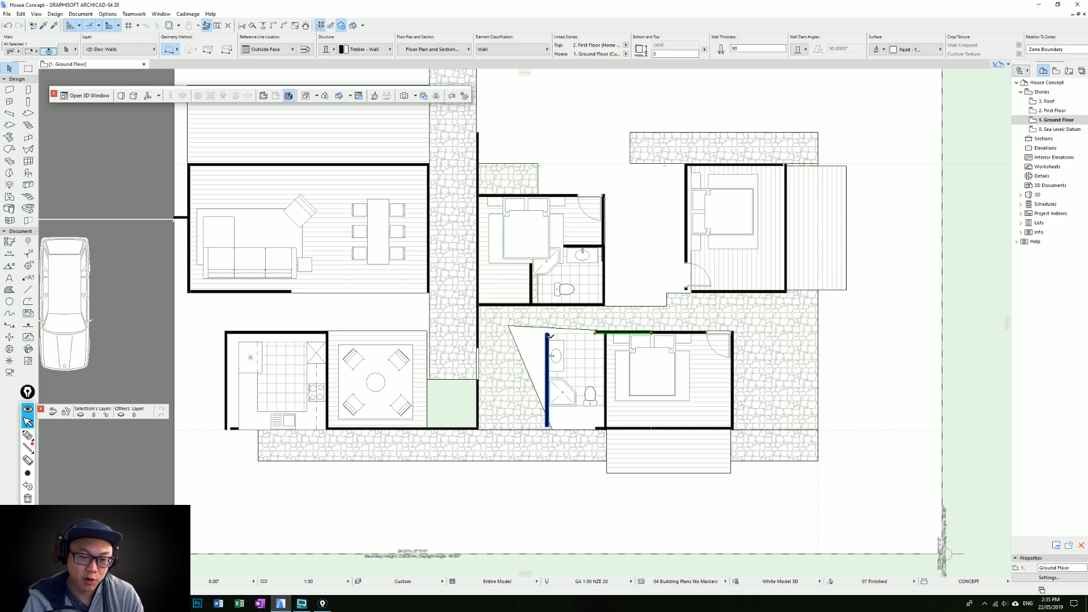
left_click(600, 424)
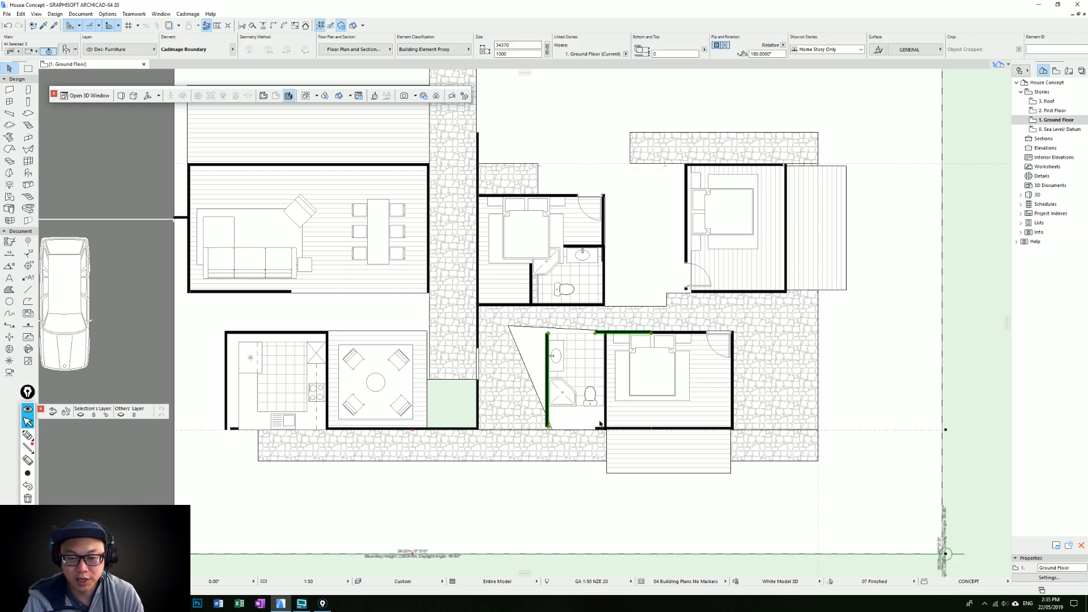
left_click(617, 291)
Straighten the stone paving's slanted edge by moving its two nodes onto the lower bathroom's outer upper and lower corners
left_click(509, 325)
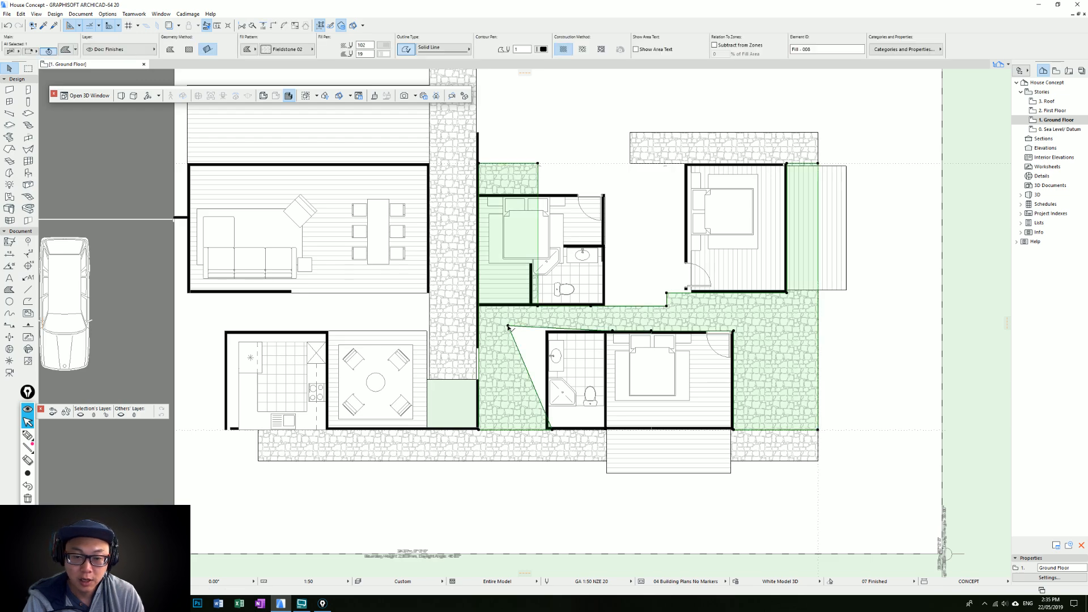
left_click(508, 326)
left_click(546, 330)
left_click(549, 426)
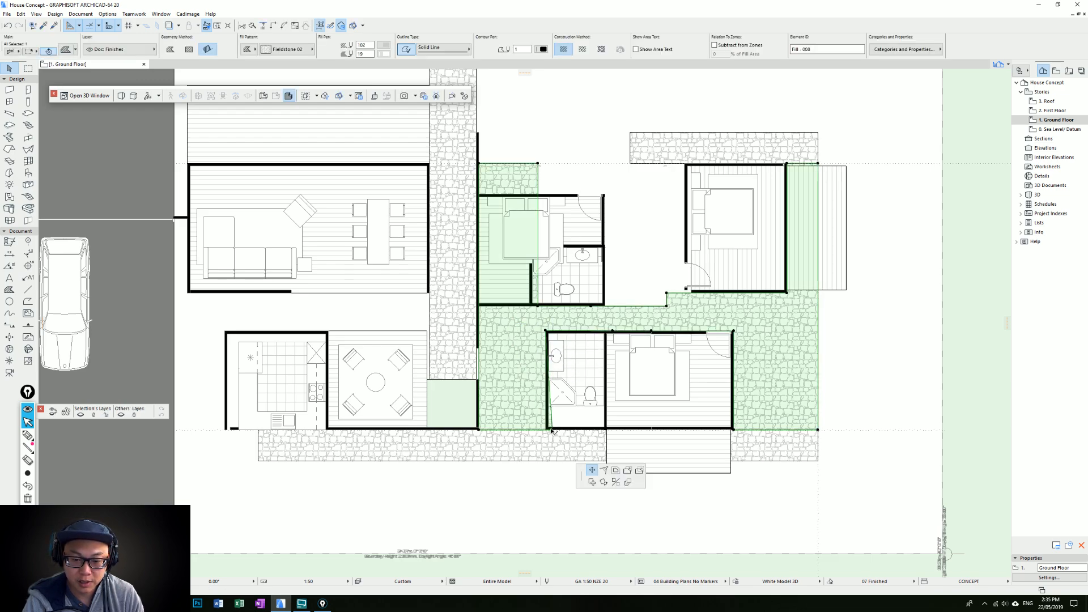
left_click(547, 429)
key("Escape")
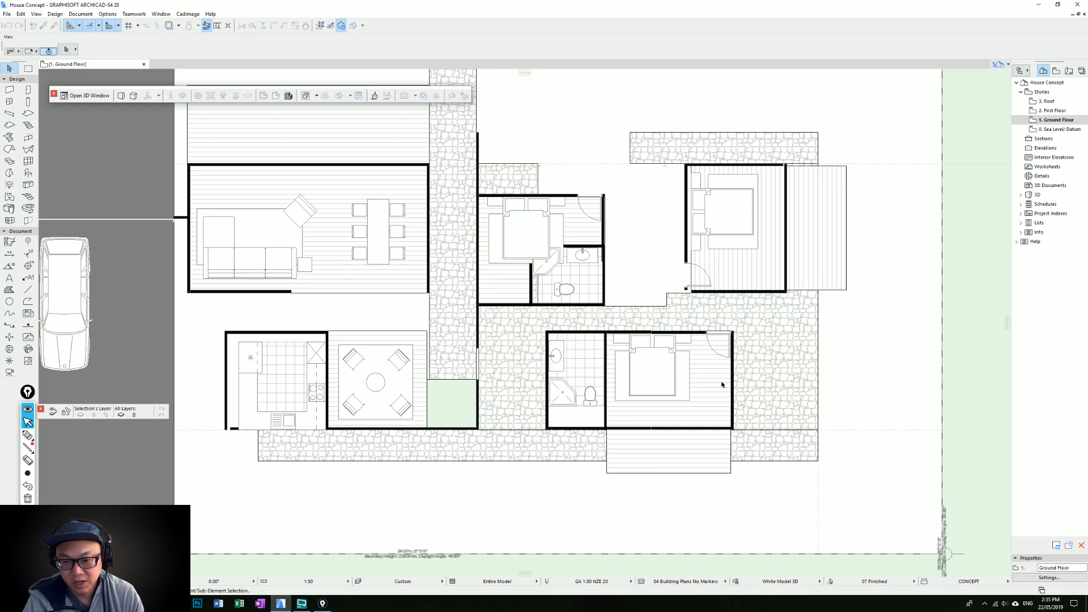
Extend the lower bathroom's tiled floor to its lower wall
scroll(584, 361, "down", 1)
left_click(588, 366)
left_click(582, 394)
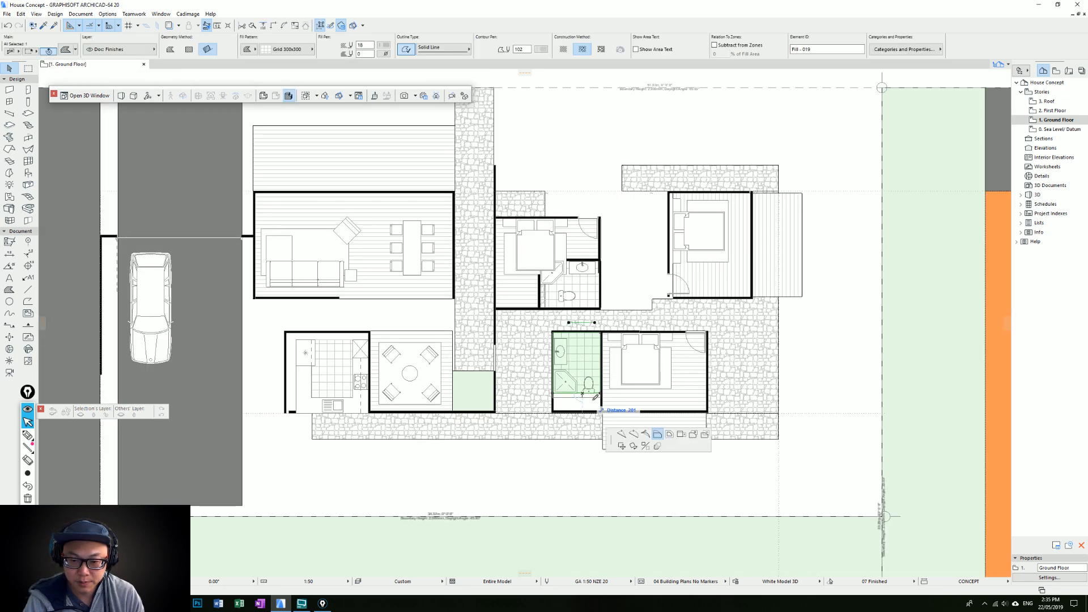
left_click(603, 407)
key("Escape")
scroll(671, 368, "up", 2)
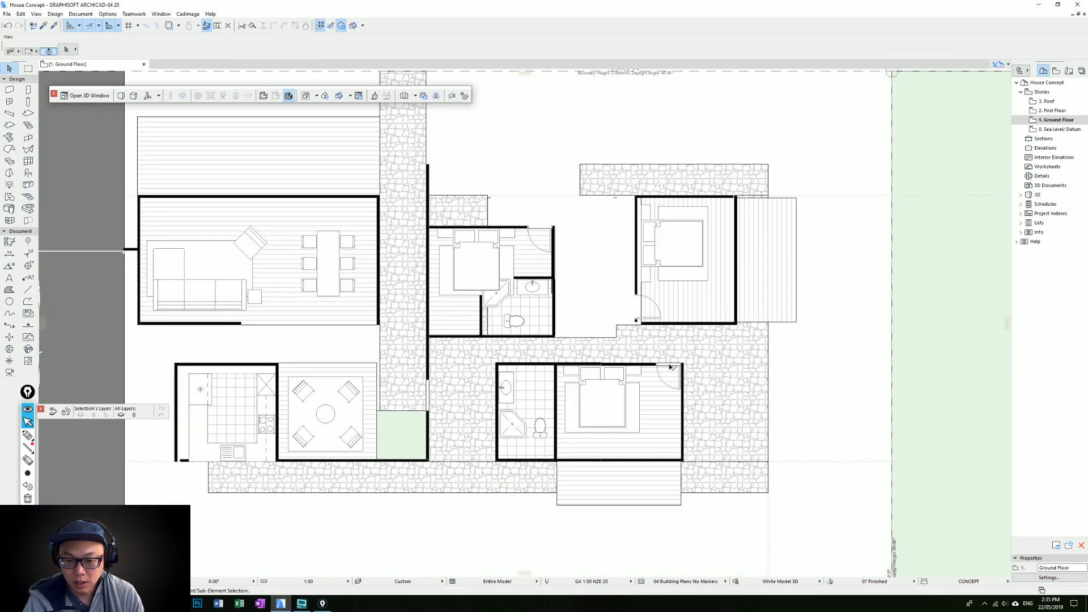
Pull the stone paving's edge above the upper bedroom back to the bedroom's lower wall line
middle_click_drag(598, 319, 637, 323)
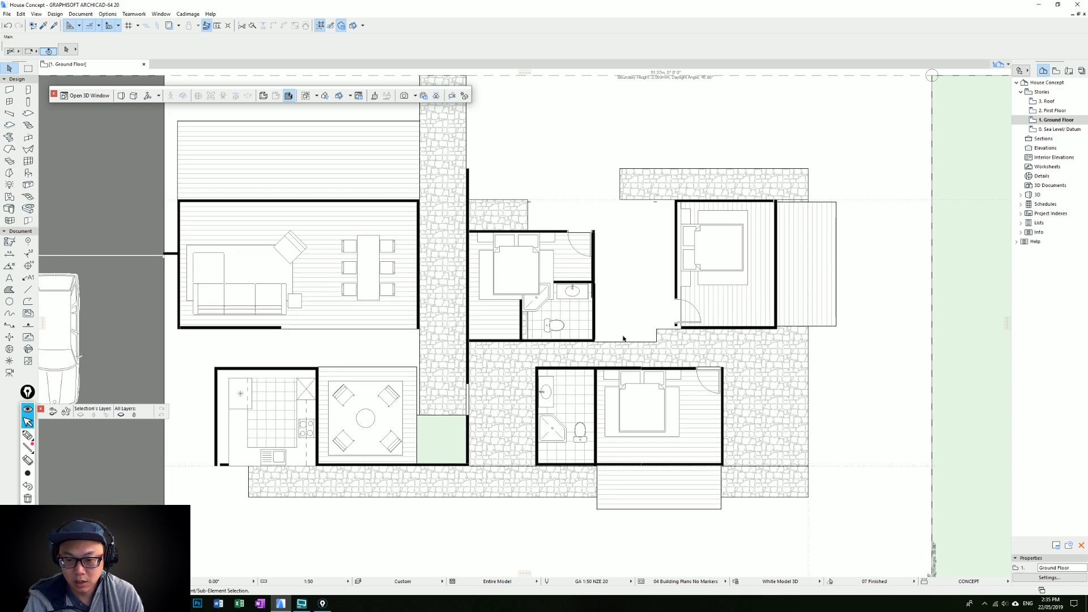
middle_click_drag(623, 337, 622, 365)
middle_click_drag(530, 245, 594, 284)
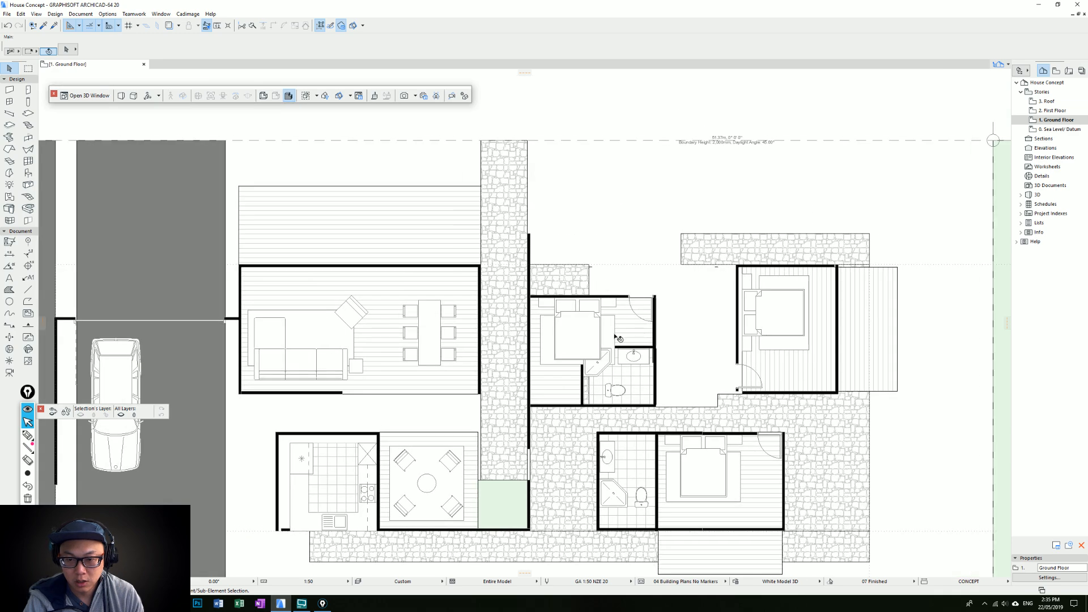
scroll(626, 325, "down", 1)
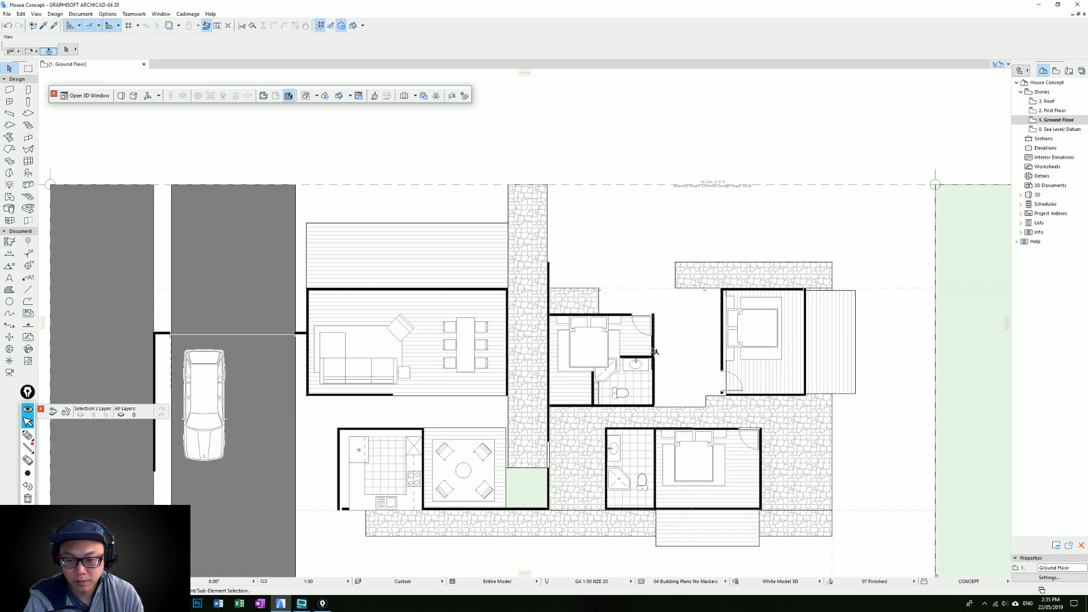
left_click(581, 301)
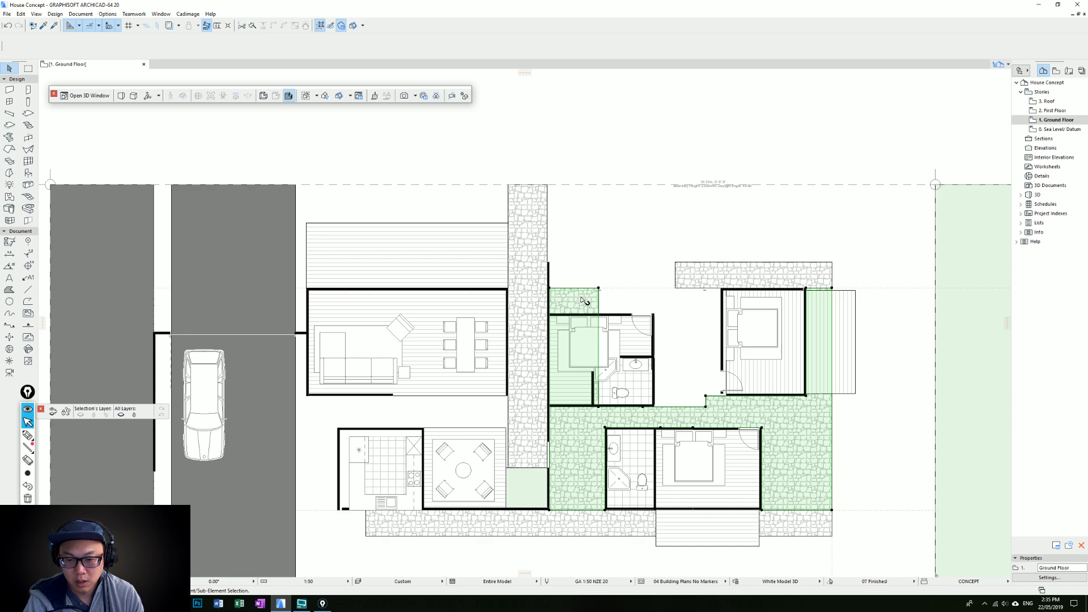
left_click(581, 288)
left_click(600, 406)
key("Escape")
Move the upper bedroom with its bathroom and fixtures up so its upper wall aligns with the lounge's upper wall
left_click_drag(672, 394, 559, 314)
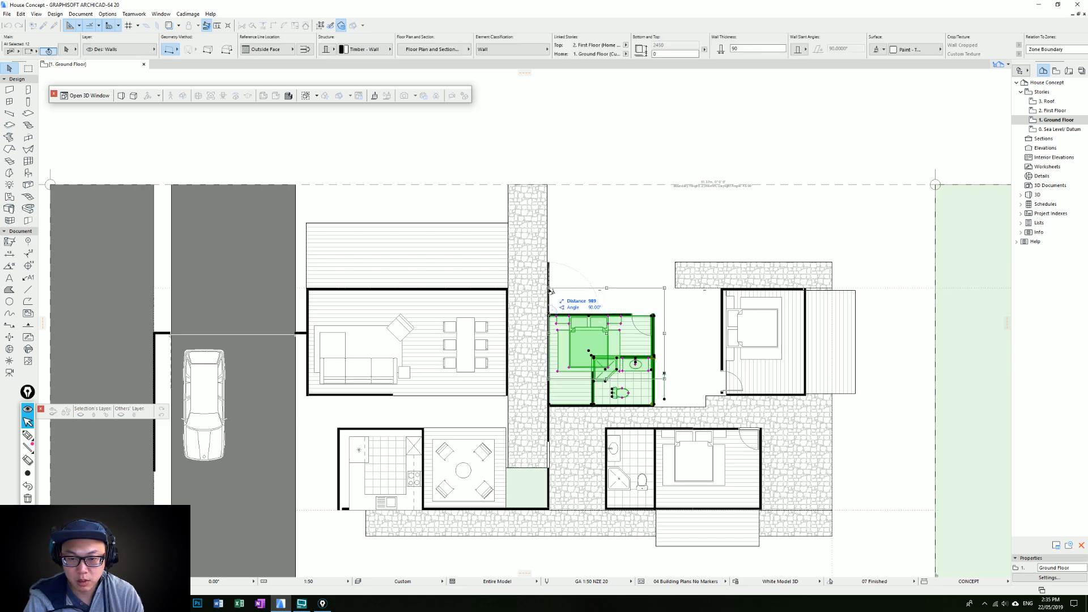
key("Escape")
left_click(652, 406)
key("ctrl+d")
left_click(654, 405)
Move the upper bathroom's lower wall up to the lower edge of its tiled floor
left_click(653, 374)
key("ctrl+d")
left_click(654, 374)
key("Escape")
key("Escape")
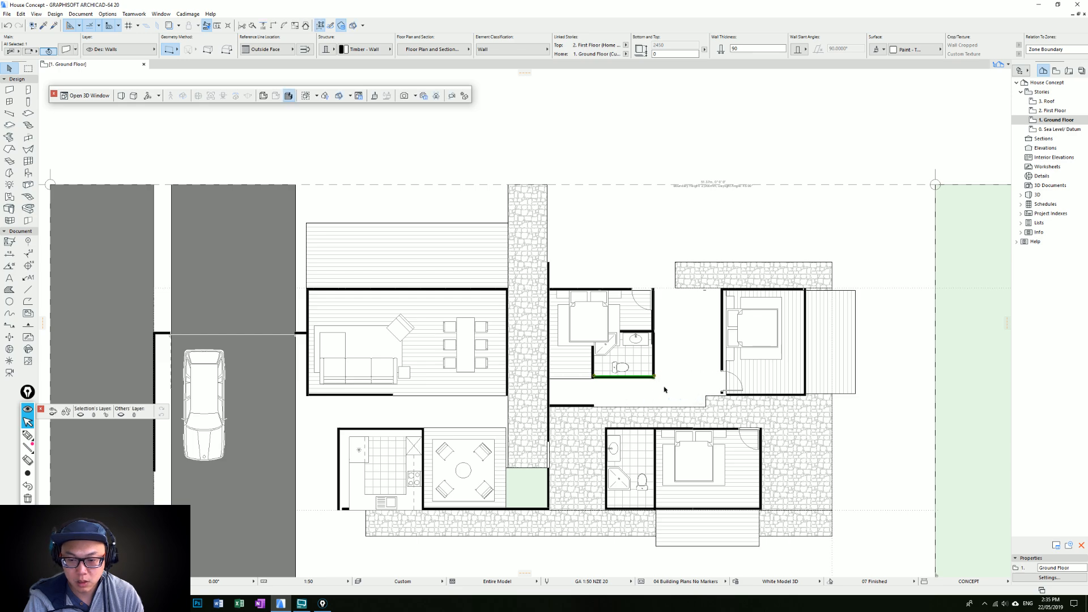
middle_click_drag(626, 382, 598, 330)
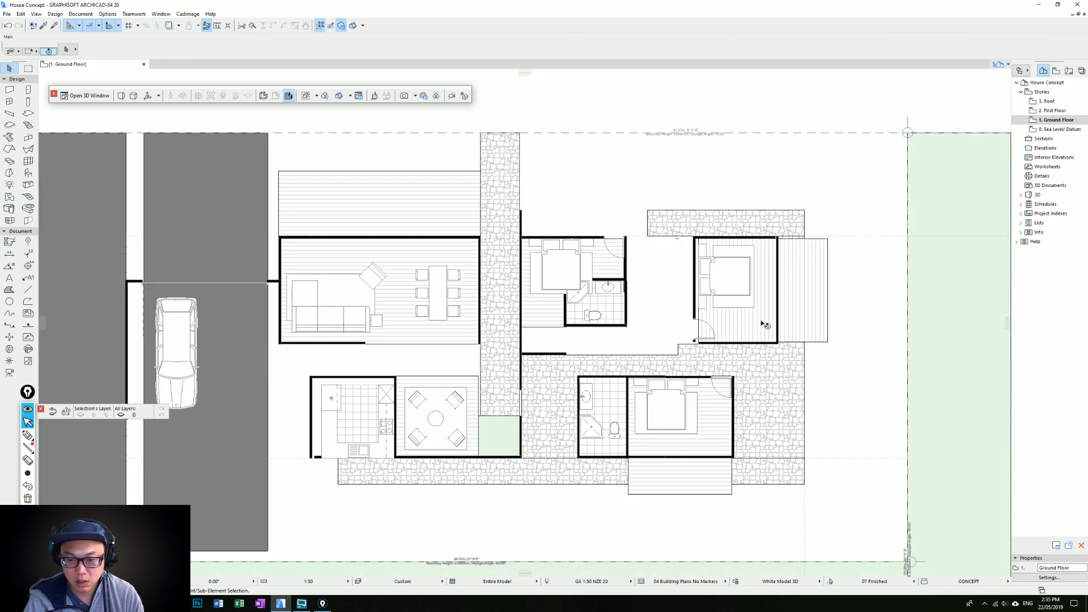
scroll(625, 328, "up", 3)
left_click(566, 326)
scroll(567, 325, "up", 6)
left_click(526, 313)
key("Escape")
key("Escape")
scroll(667, 333, "down", 6)
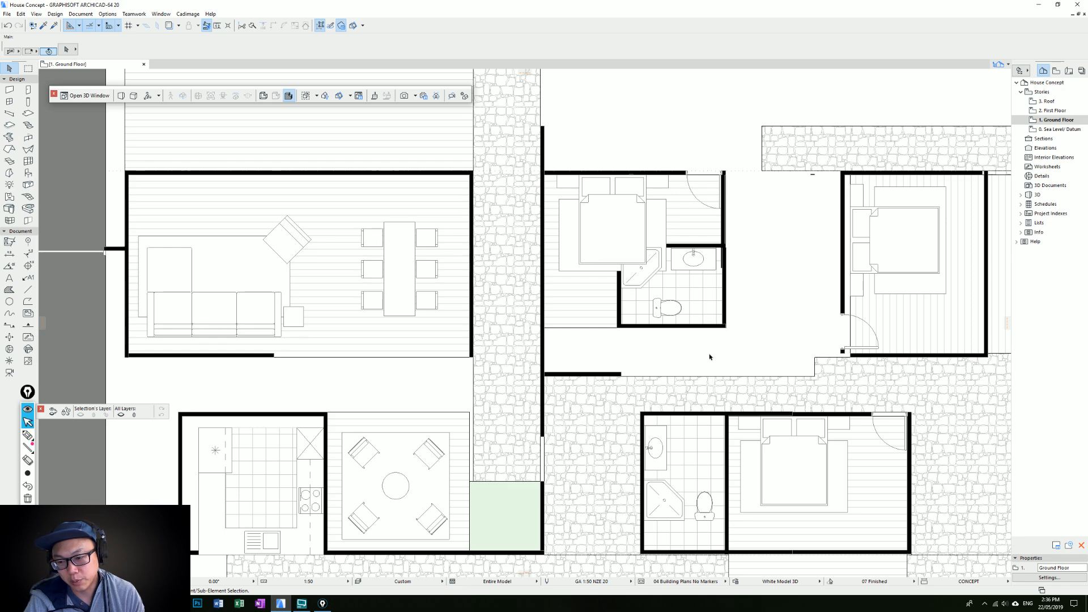
Delete the leftover wall segment along the stone paving below the upper bedroom
left_click(621, 373)
scroll(623, 367, "down", 2)
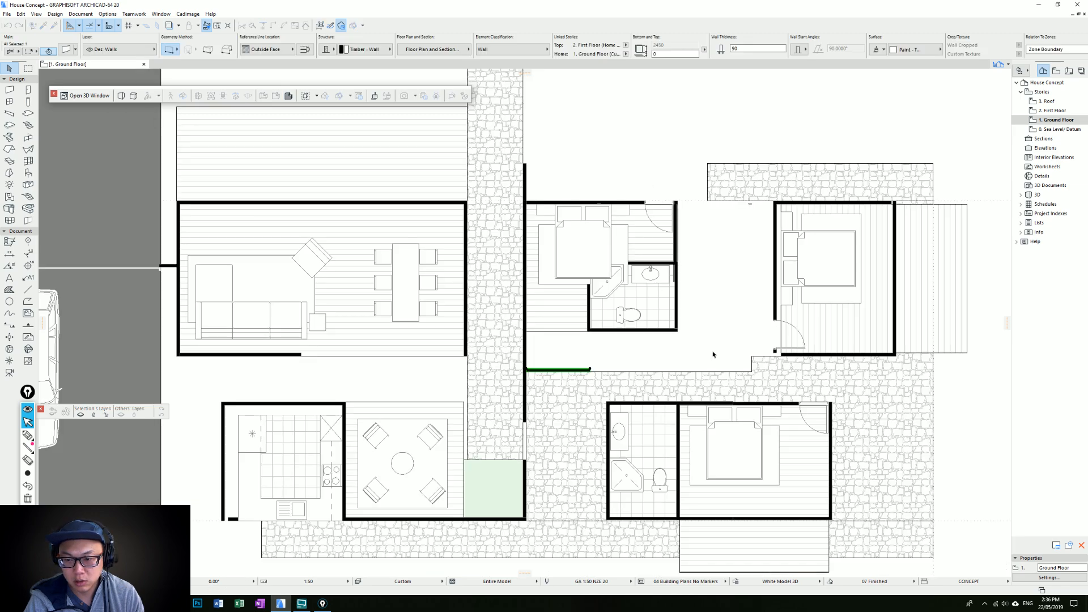
scroll(712, 356, "down", 3)
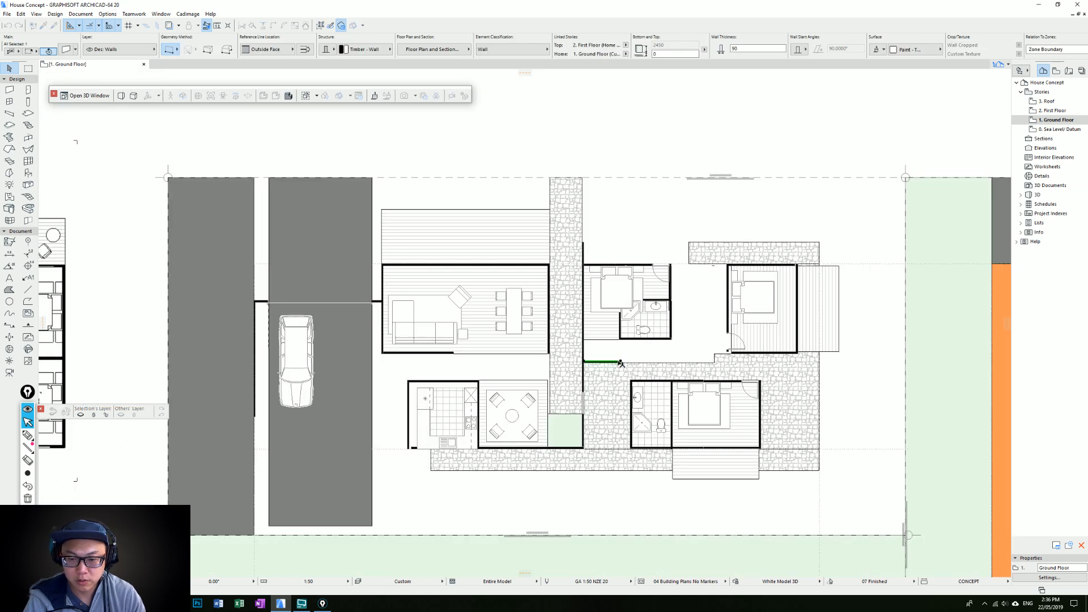
left_click(685, 347)
Rotate the upper bedroom and bathroom layout 90° counterclockwise, then move it into the corner between the entry wall and the stone paving
left_click_drag(680, 348, 600, 267)
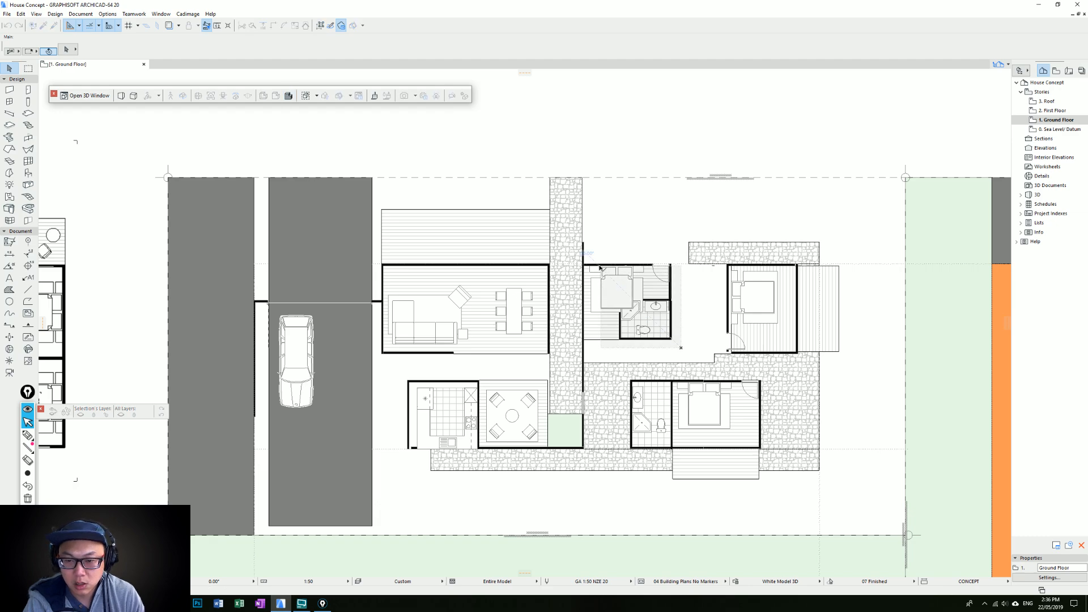
left_click_drag(600, 268, 600, 268)
scroll(652, 262, "up", 4)
left_click(691, 268)
left_click(743, 310)
left_click(627, 351)
left_click(677, 355)
left_click(622, 212)
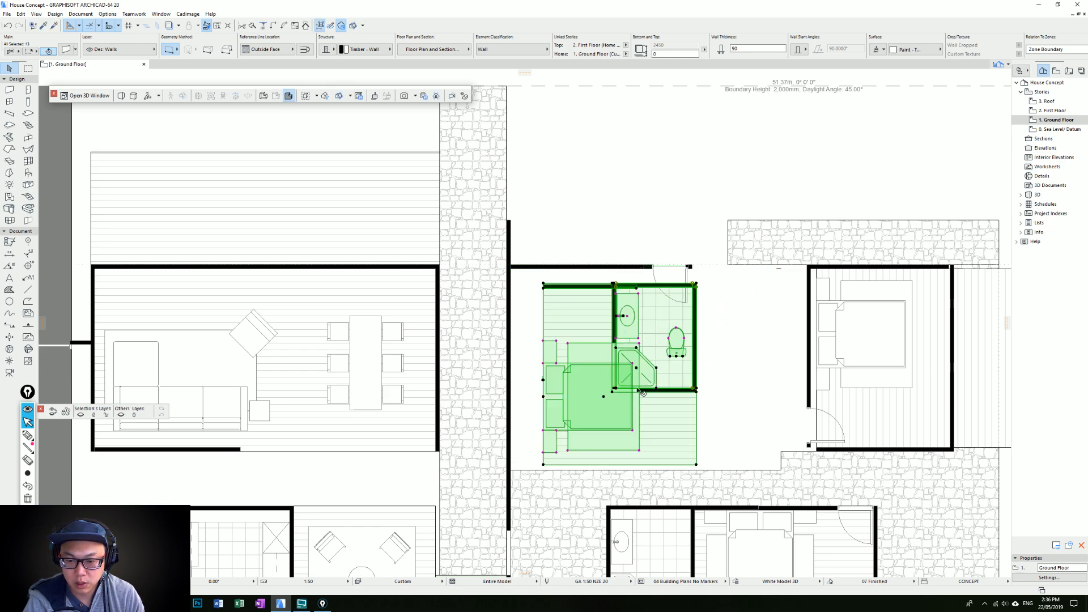
left_click_drag(543, 465, 511, 470)
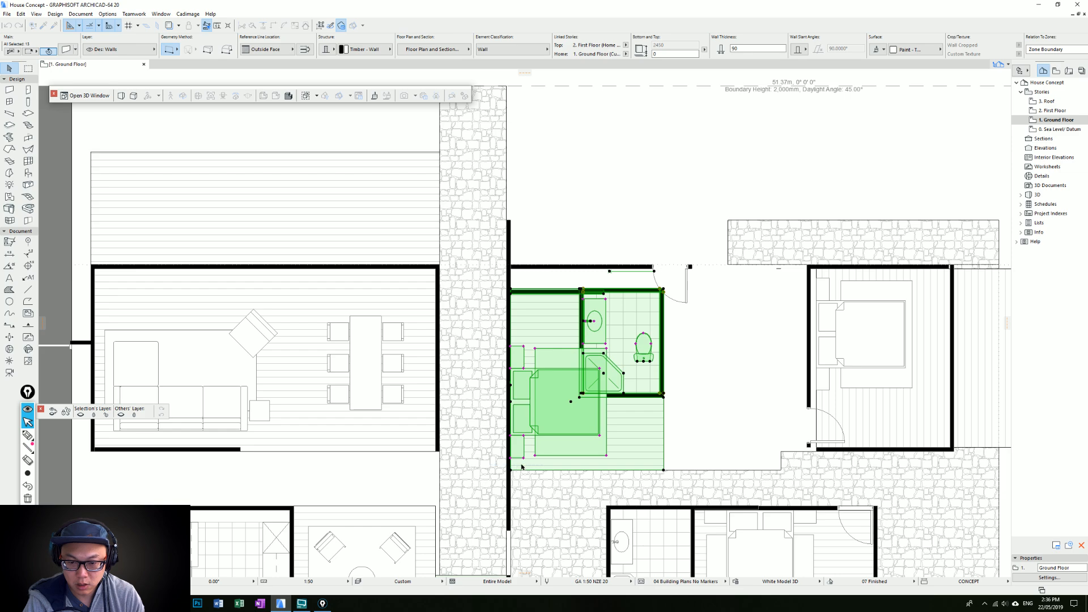
Delete the door from the upper wall above the rotated bedroom
middle_click_drag(644, 342, 625, 294)
left_click(667, 233)
key("Delete")
scroll(663, 334, "down", 3)
middle_click_drag(663, 334, 640, 293)
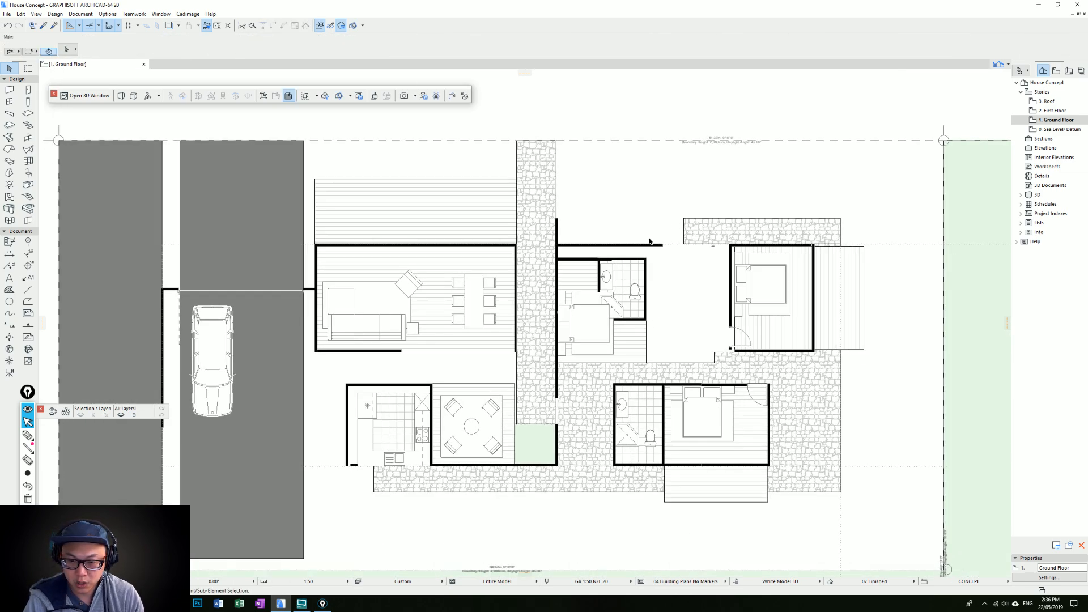
Move the upper bathroom's outer side wall out to the end of the upper wall line and extend it down to the stone paving
scroll(653, 233, "up", 3)
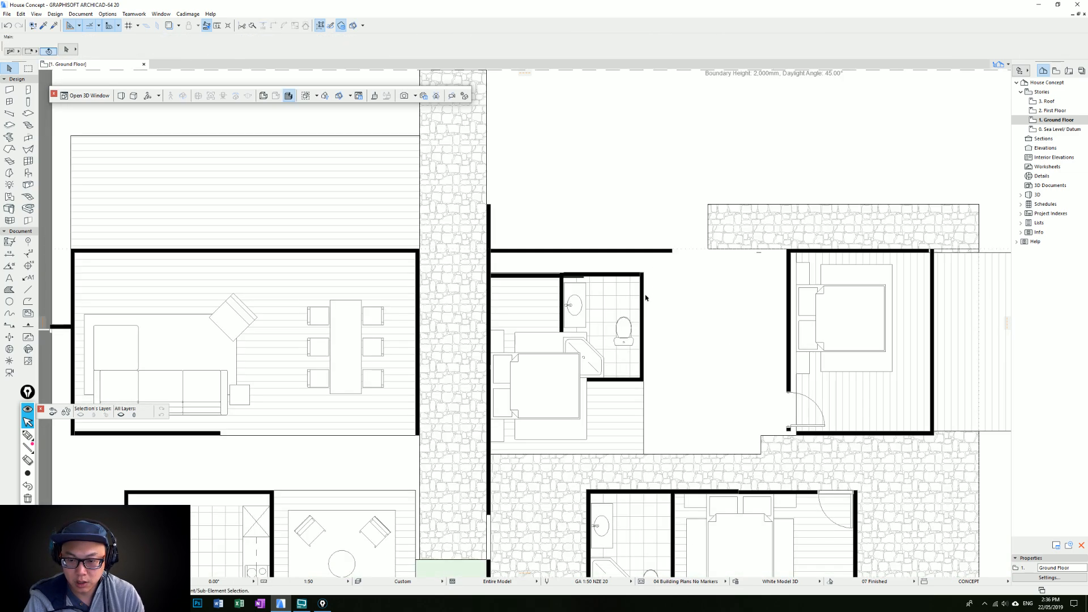
left_click(643, 369)
left_click_drag(644, 377, 672, 377)
left_click(668, 377)
left_click(668, 454)
key("Escape")
Mirror the upper bathroom's vanity, toilet, inner wall and tiled floor, and place them in the corner between the side wall and the paving
left_click(568, 299)
left_click(623, 328, "shift")
left_click(602, 358, "shift")
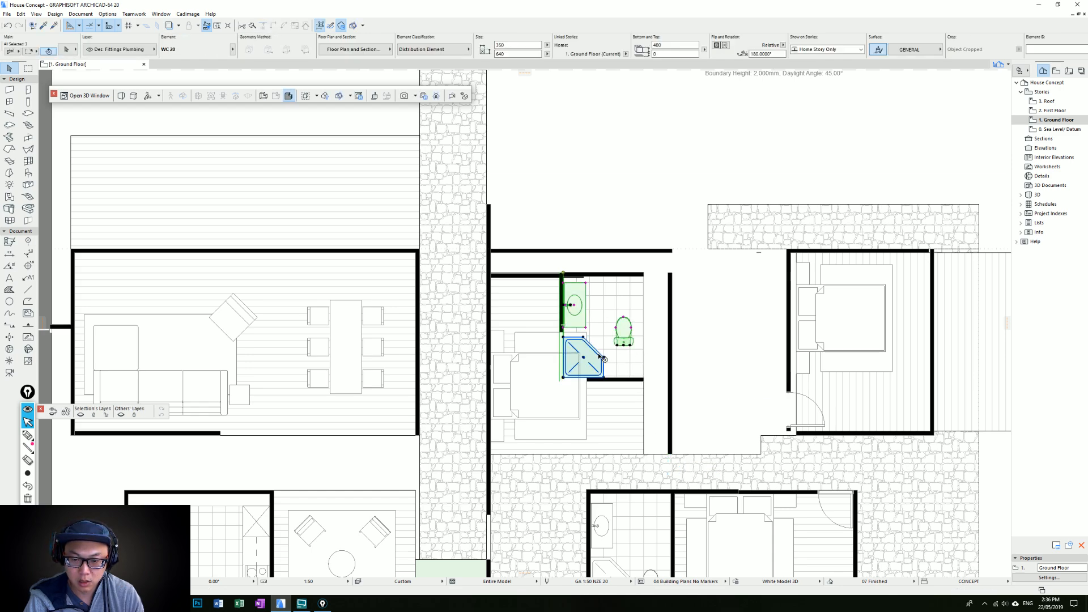
left_click(644, 274, "shift")
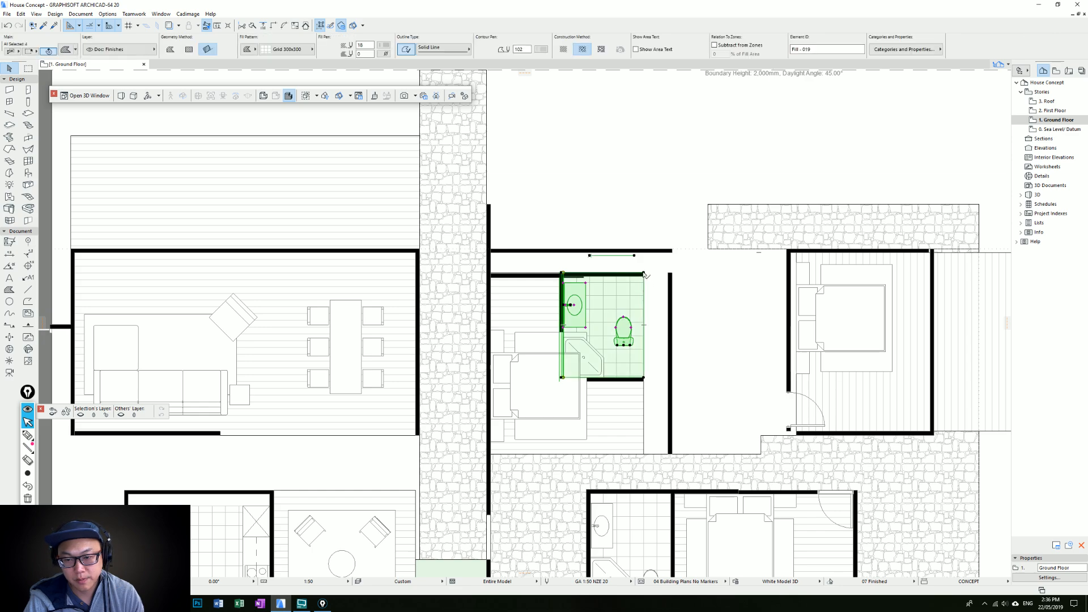
left_click(644, 274)
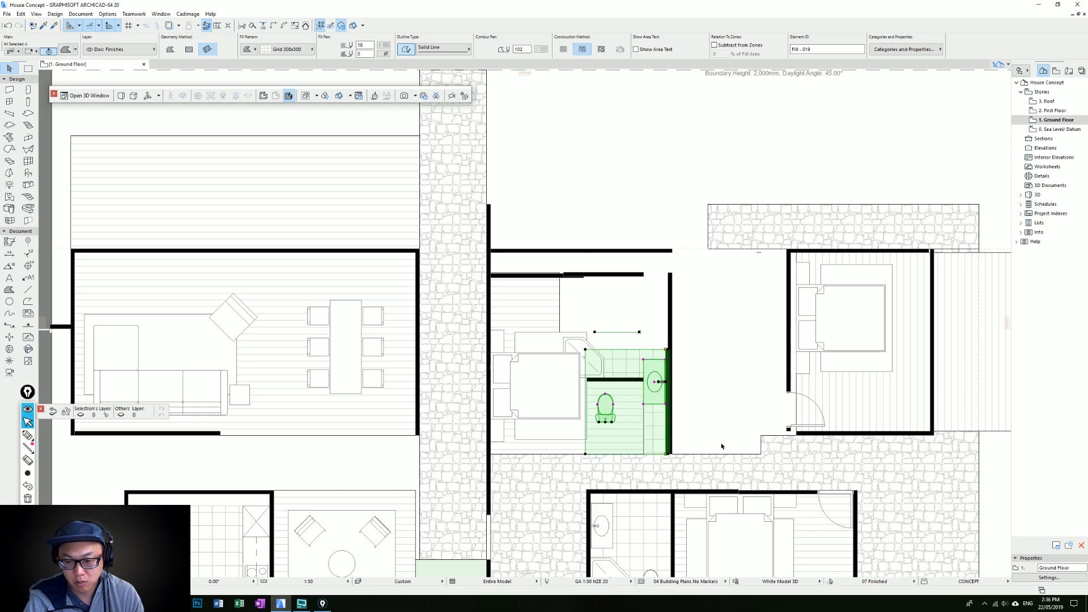
left_click(696, 406)
Delete the redundant inner walls running below the upper bedroom's upper wall
left_click(583, 277)
key("Delete")
middle_click_drag(634, 287, 624, 283)
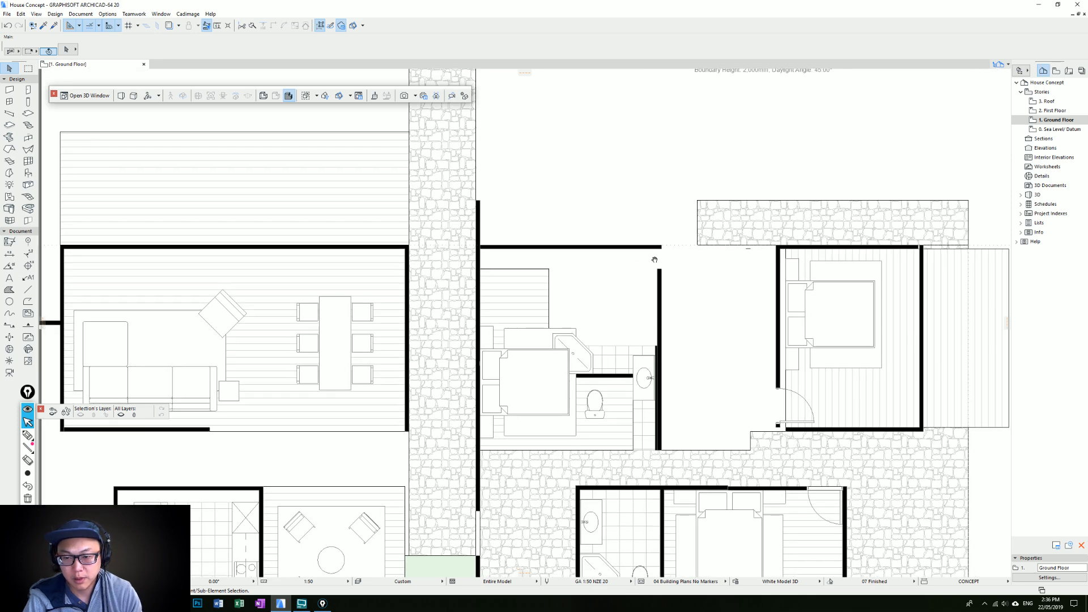
Join the upper bedroom's upper wall and outer side wall at their corner
left_click(660, 248)
left_click(659, 274, "shift")
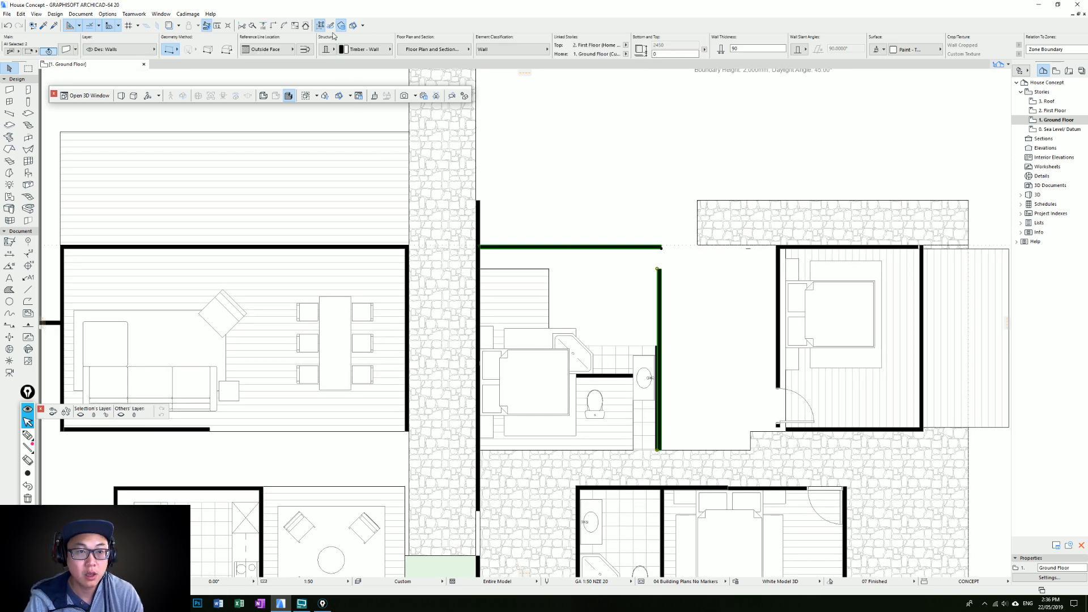
left_click(273, 26)
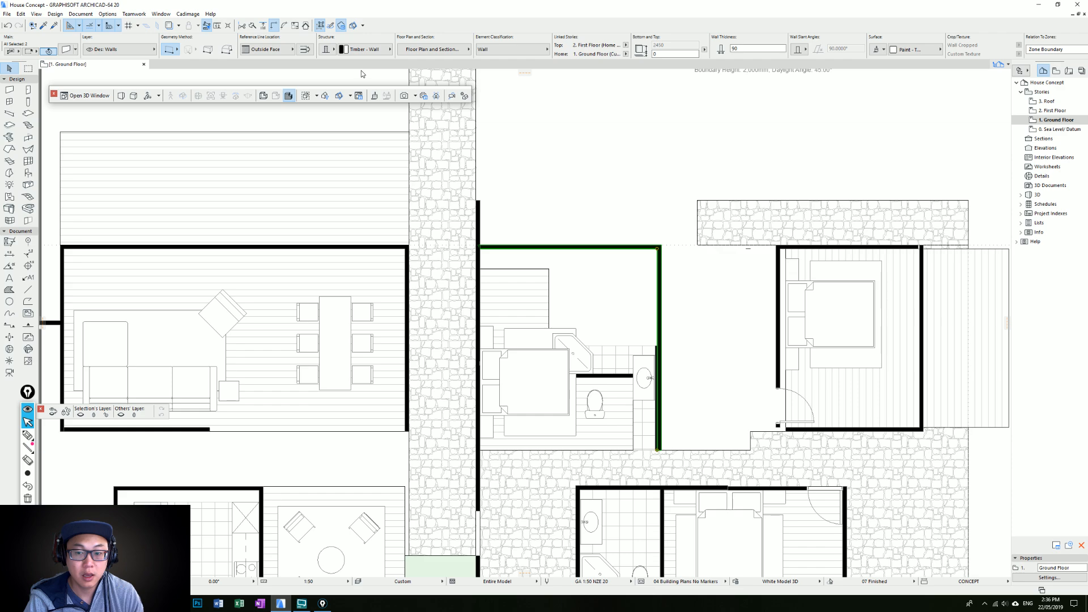
key("Escape")
Move the right-hand bedroom's inner side wall, together with its door, out to the stepped corner of the stone paving
scroll(399, 206, "down", 3)
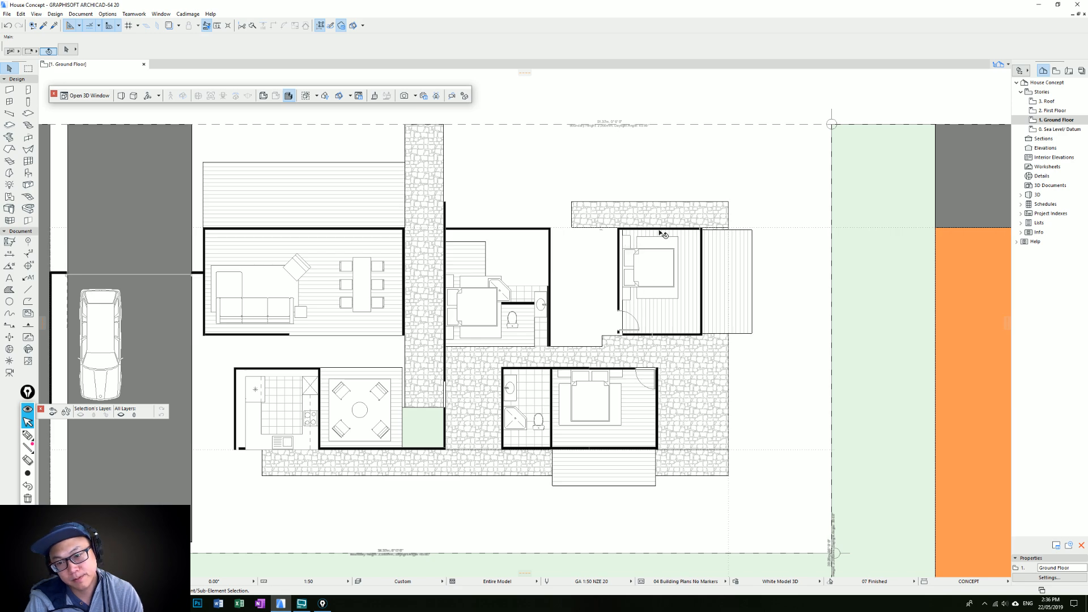
left_click(688, 236)
left_click(615, 305)
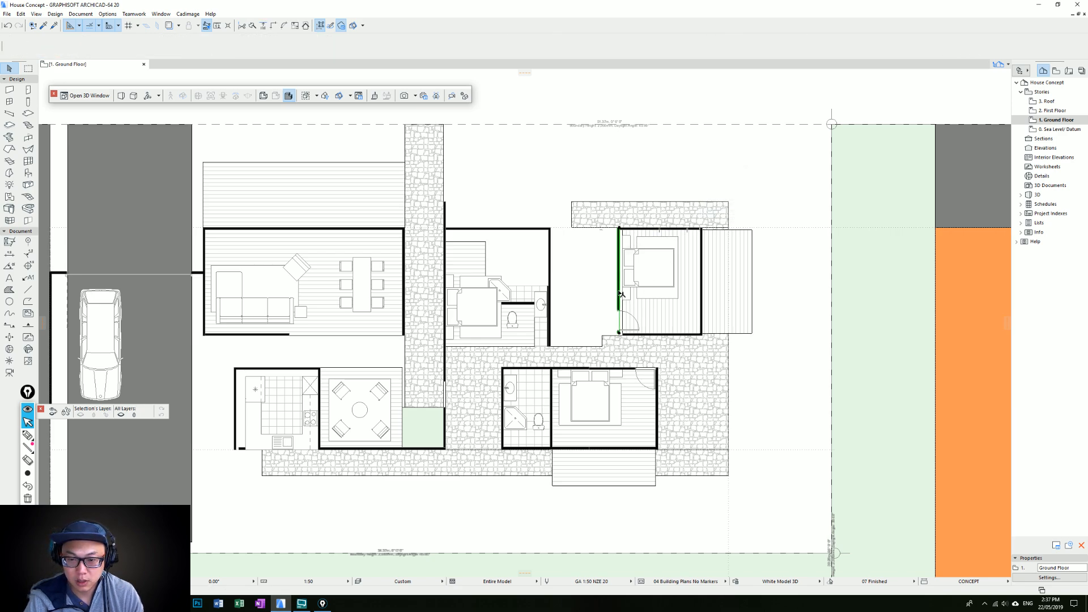
left_click_drag(617, 332, 602, 335)
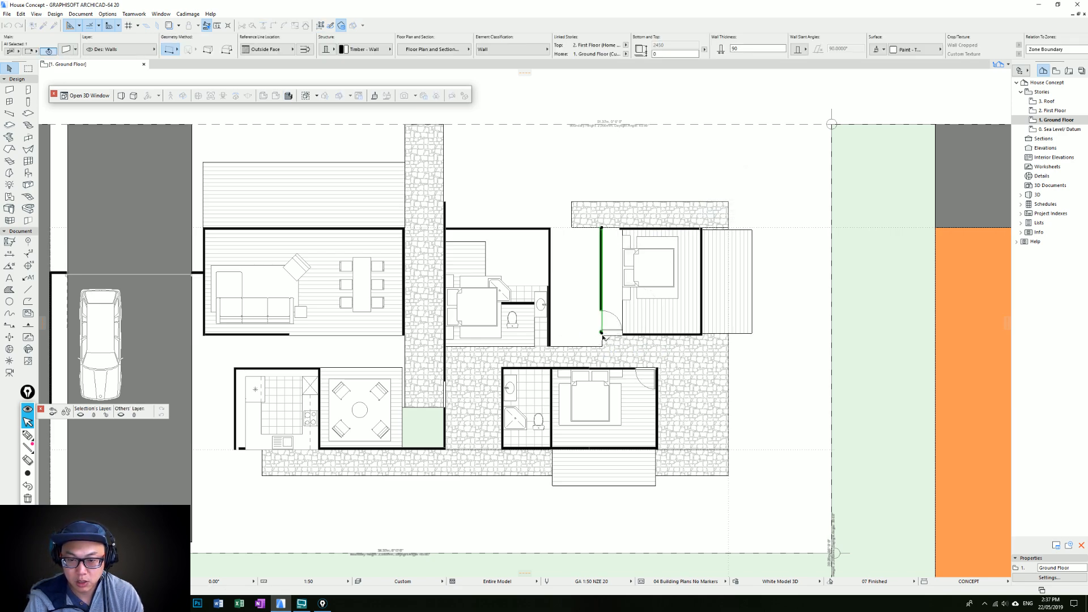
Move the right-hand bedroom's upper wall down into the room and shift its outer side wall outwards over the deck
left_click(630, 334)
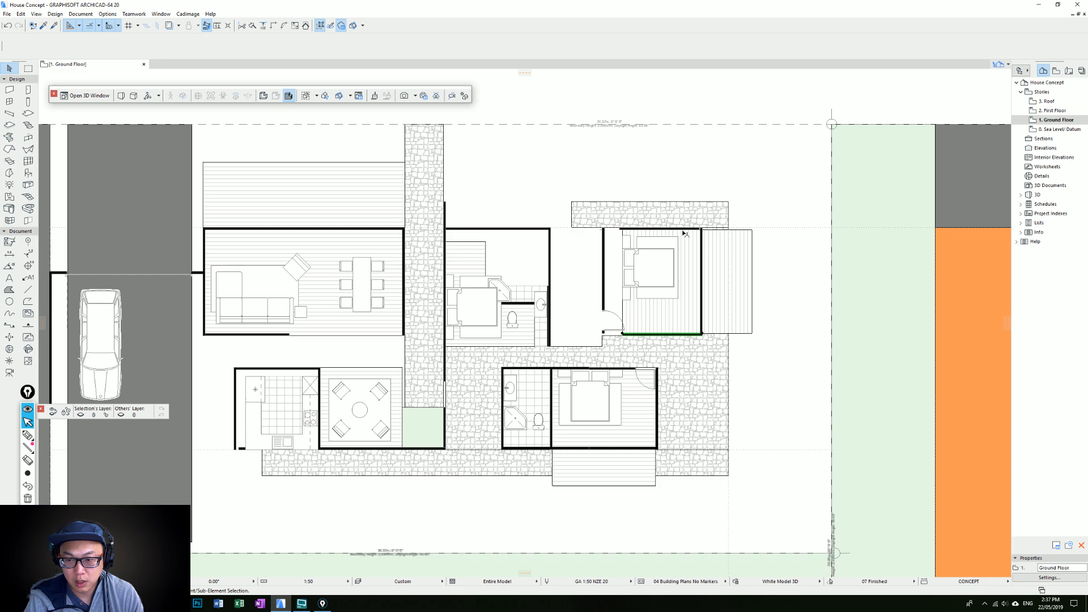
left_click_drag(684, 230, 690, 255)
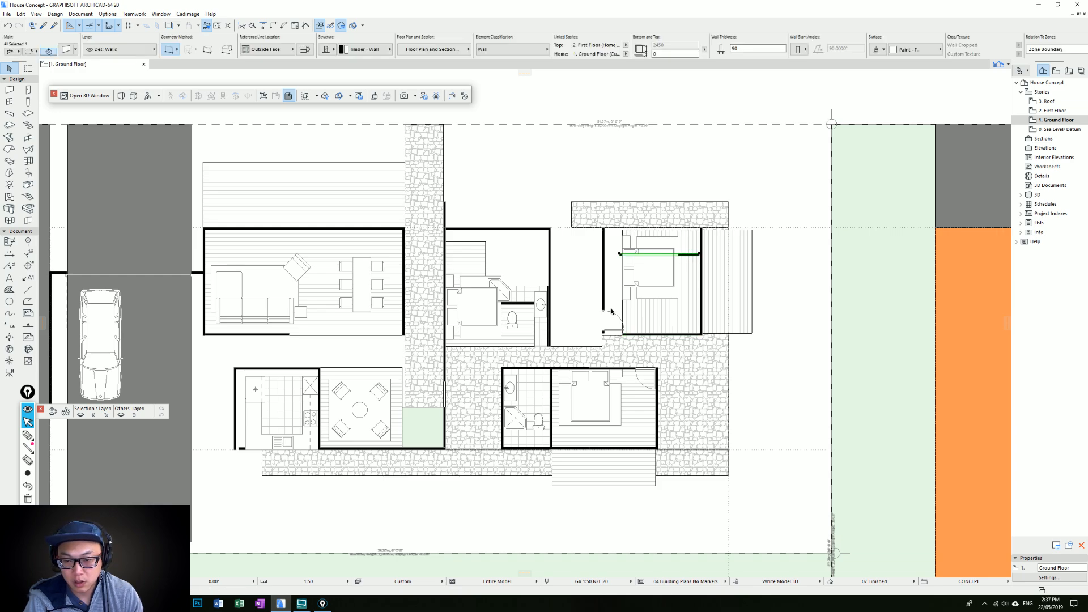
left_click_drag(703, 306, 714, 303)
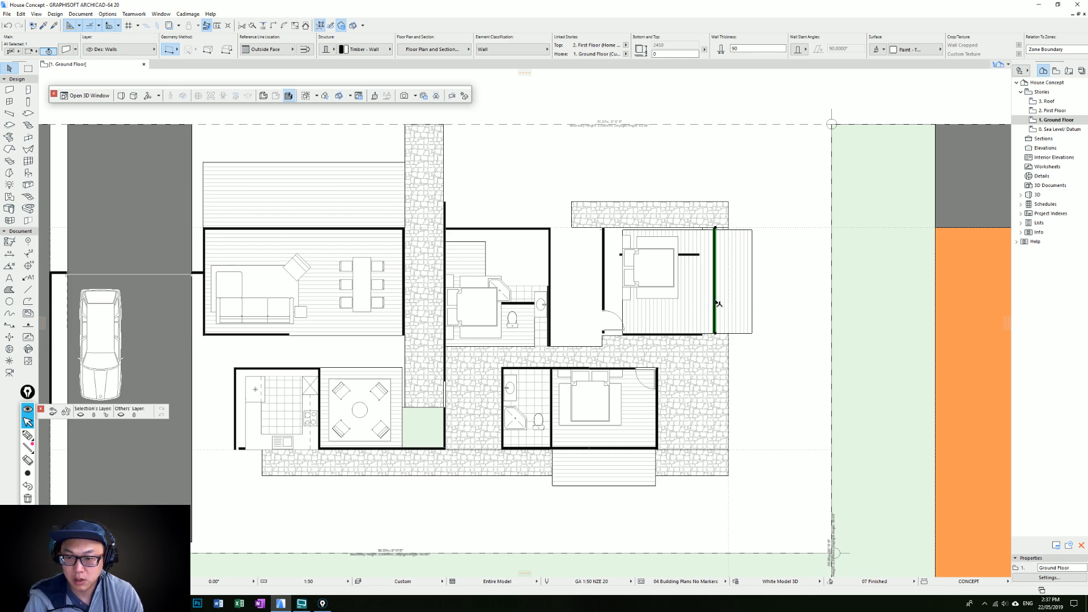
Join the right-hand bedroom's upper, lower and side walls at their corners
left_click(703, 335, "shift")
left_click(702, 255, "shift")
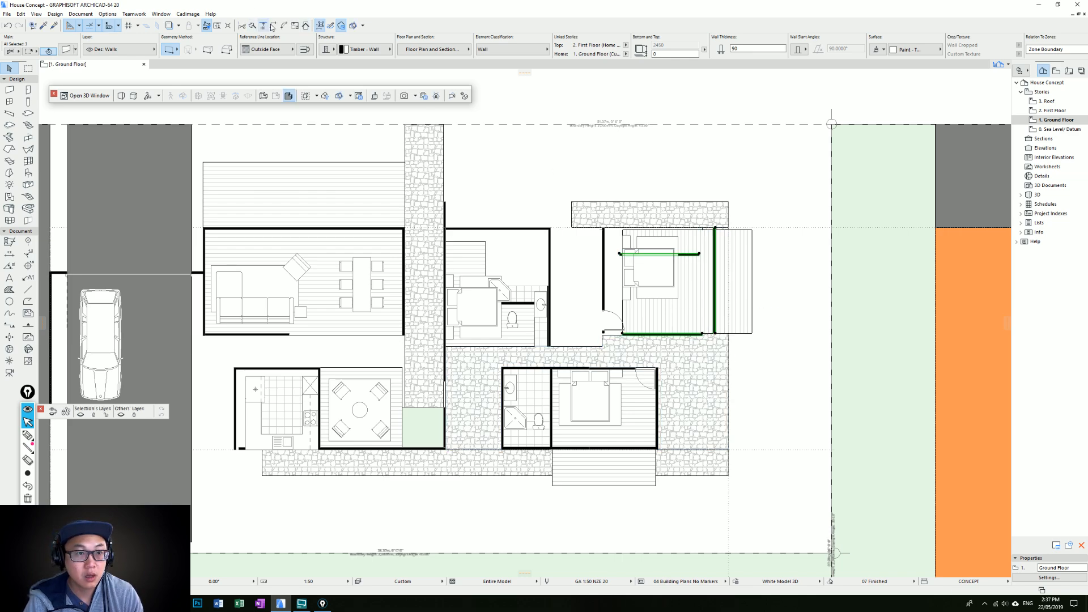
left_click(630, 264)
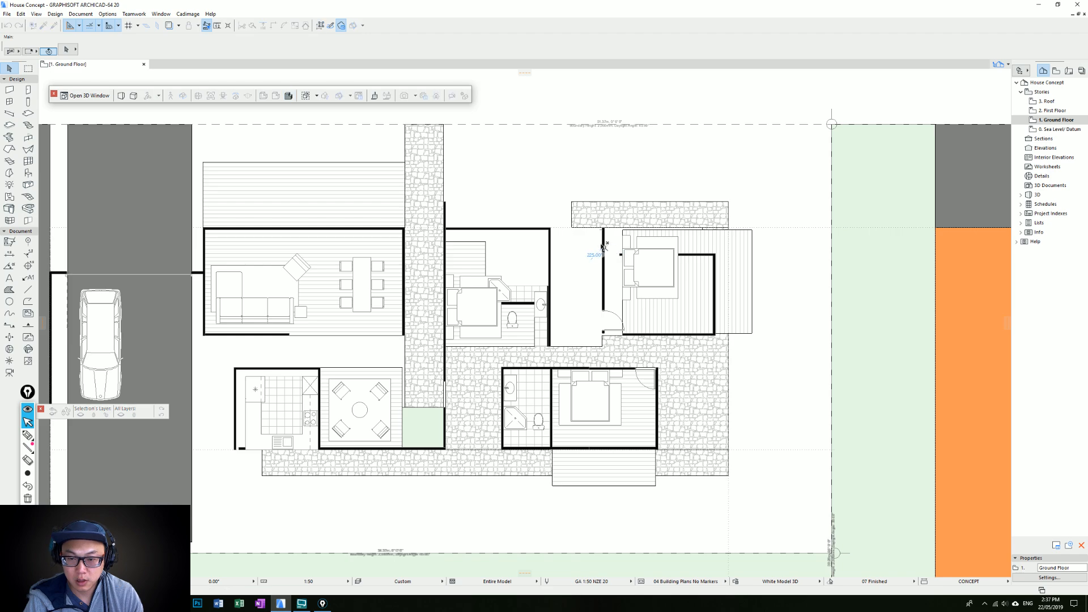
left_click(604, 247)
left_click(668, 254, "shift")
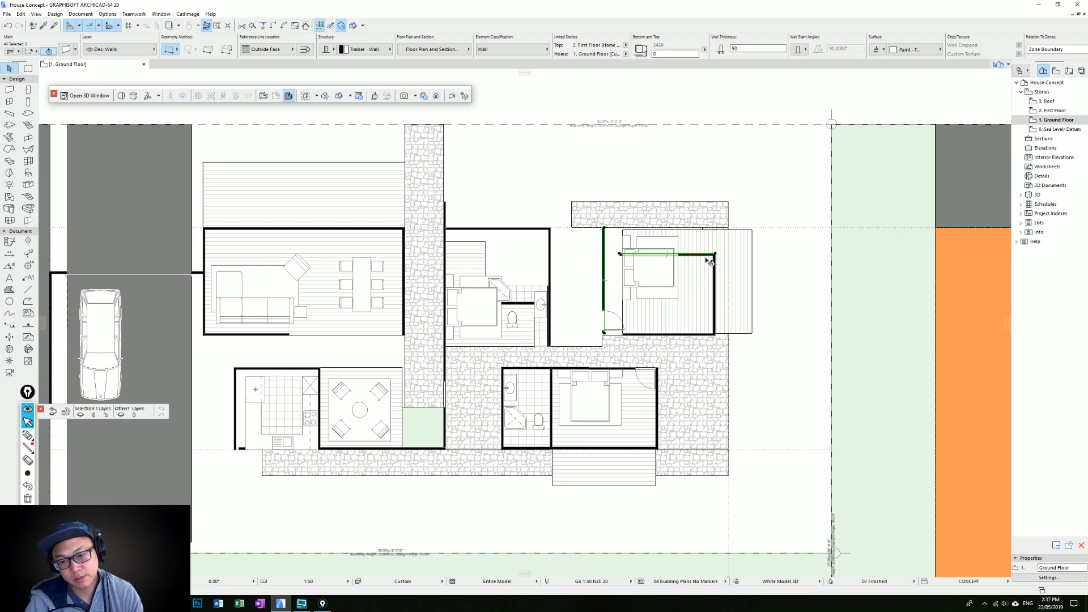
left_click(274, 26)
key("Escape")
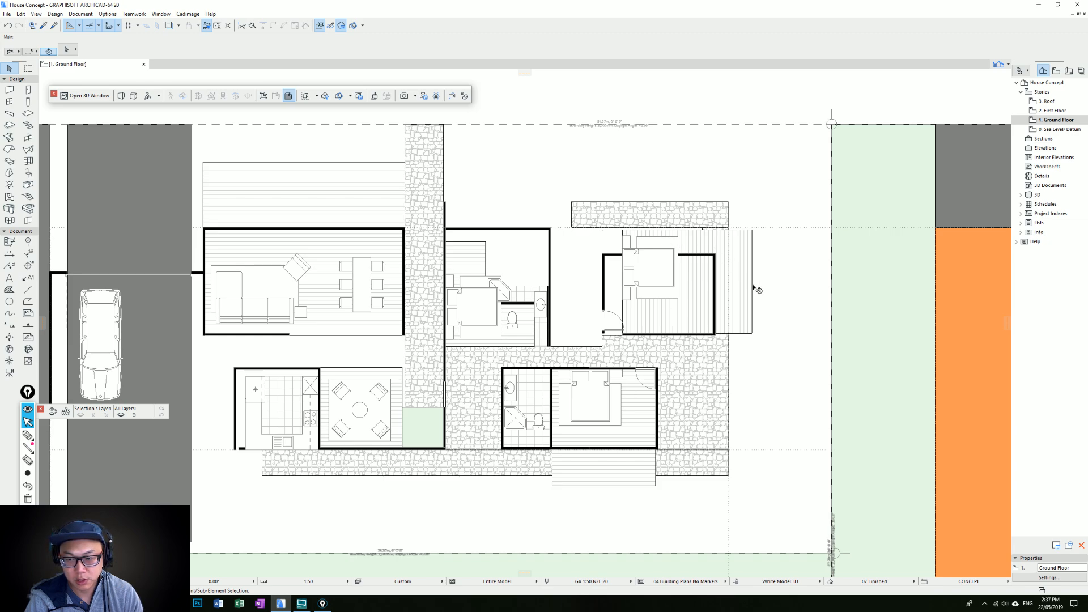
Bring the upper edge of the right-hand bedroom's plank floor down to the relocated upper wall
left_click(724, 242)
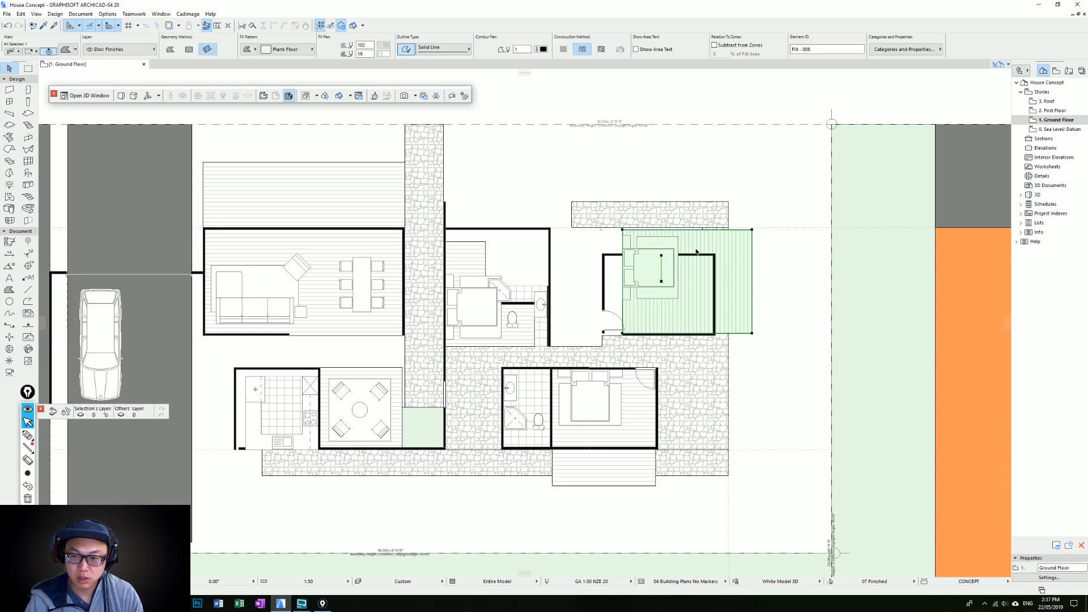
left_click(657, 230)
left_click(623, 254)
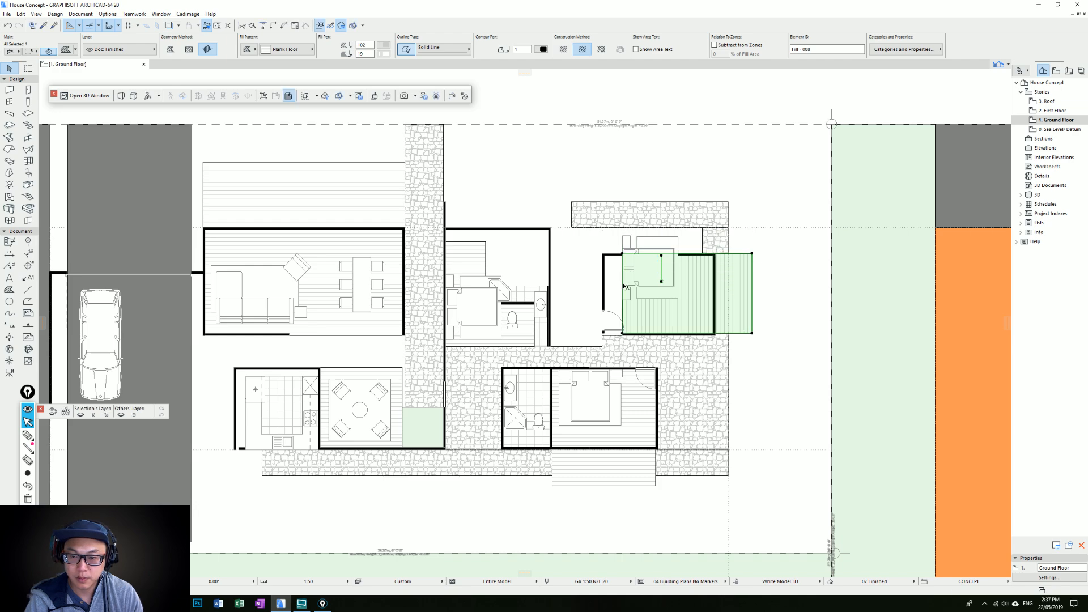
Move the upper stone path down against the right-hand bedroom's upper wall and extend it to the upper bathroom's outer side wall
left_click(602, 227)
key("ctrl+d")
left_click(603, 228)
left_click(603, 254)
left_click(571, 238)
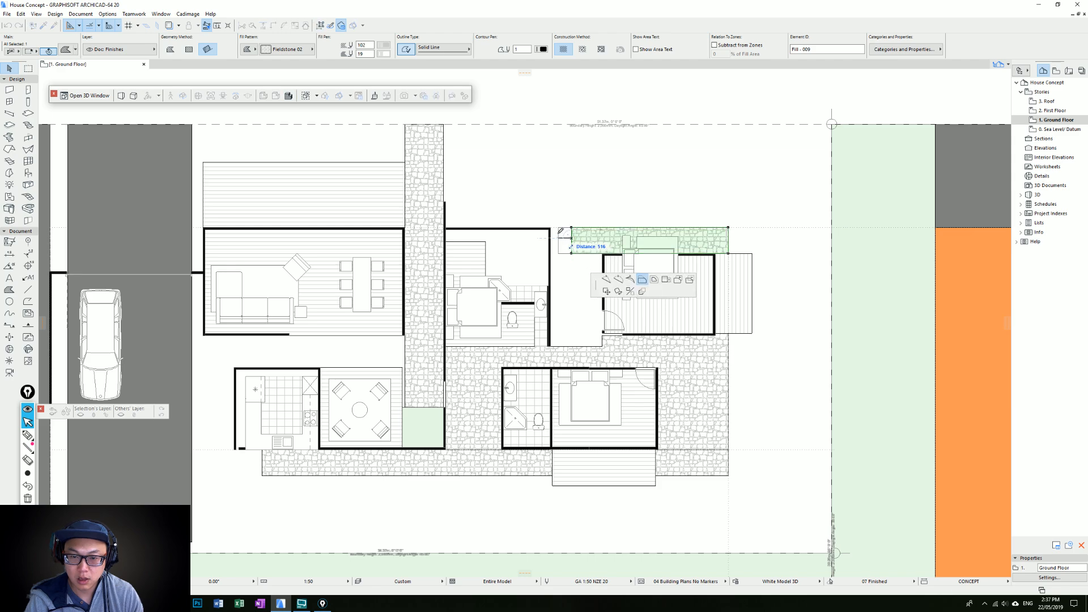
left_click(551, 227)
key("Escape")
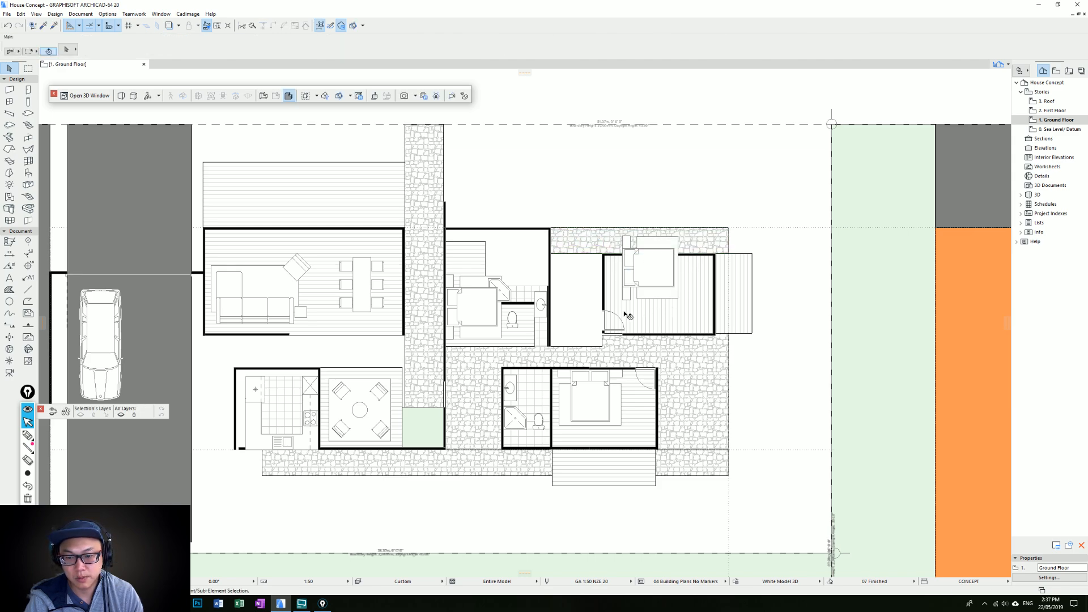
Fill the gap between the upper bathroom and right-hand bedroom with the 25% green fill, ending it at the bedroom's lower wall line
left_click(416, 421, "alt")
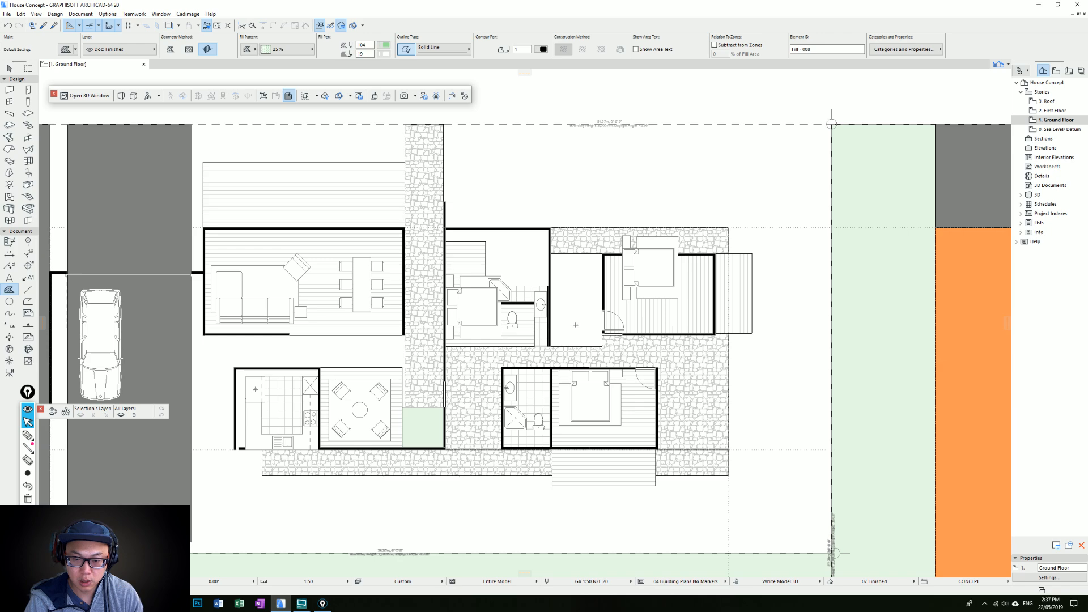
left_click(579, 310)
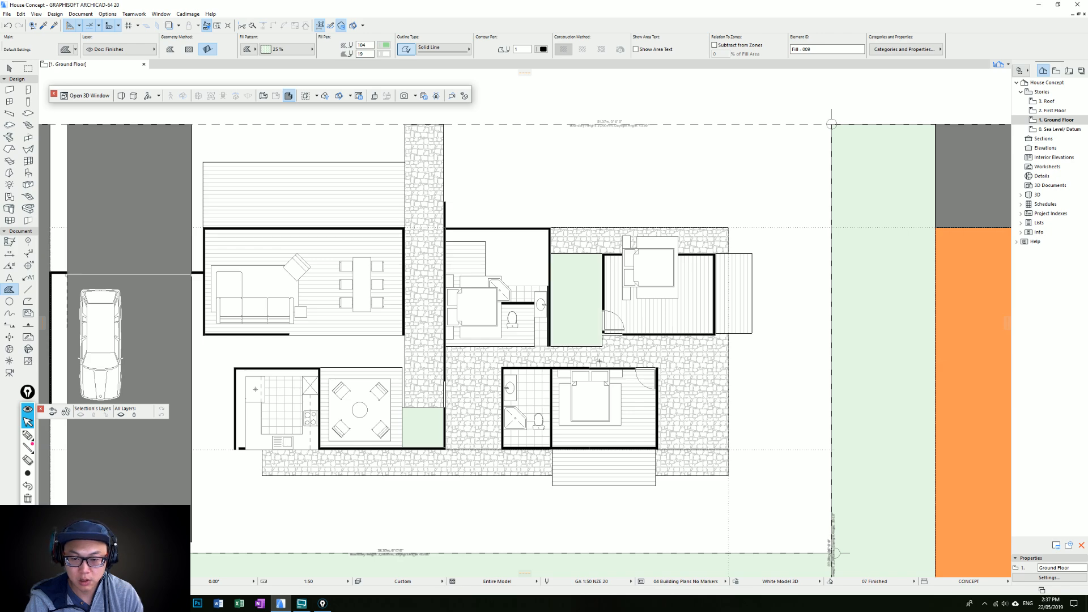
middle_click_drag(602, 408, 634, 313)
scroll(633, 251, "up", 1)
middle_click_drag(634, 251, 628, 330)
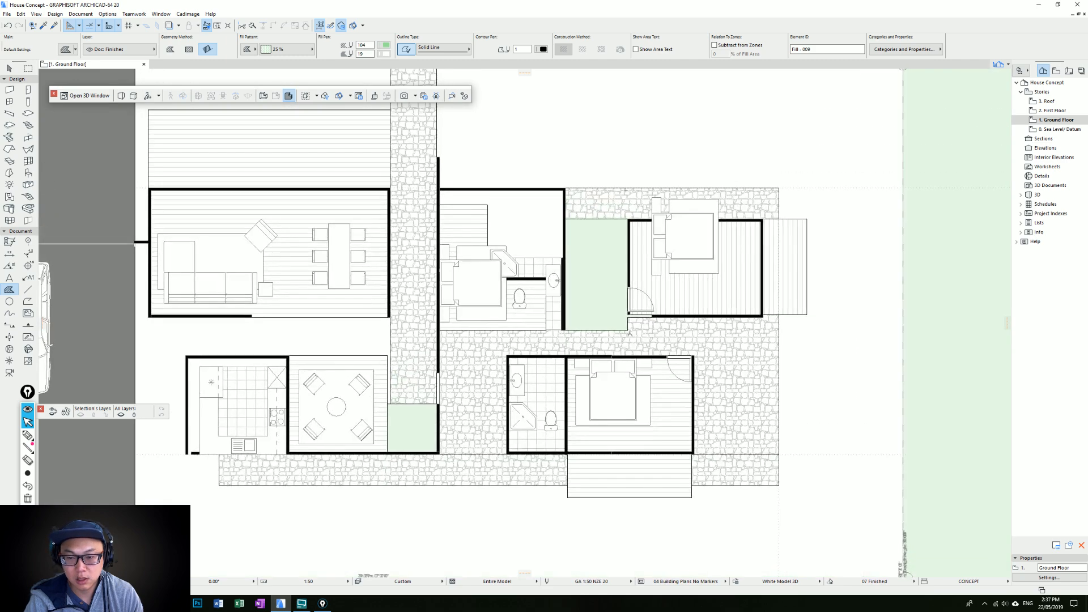
key("Escape")
left_click(626, 331)
left_click(625, 330)
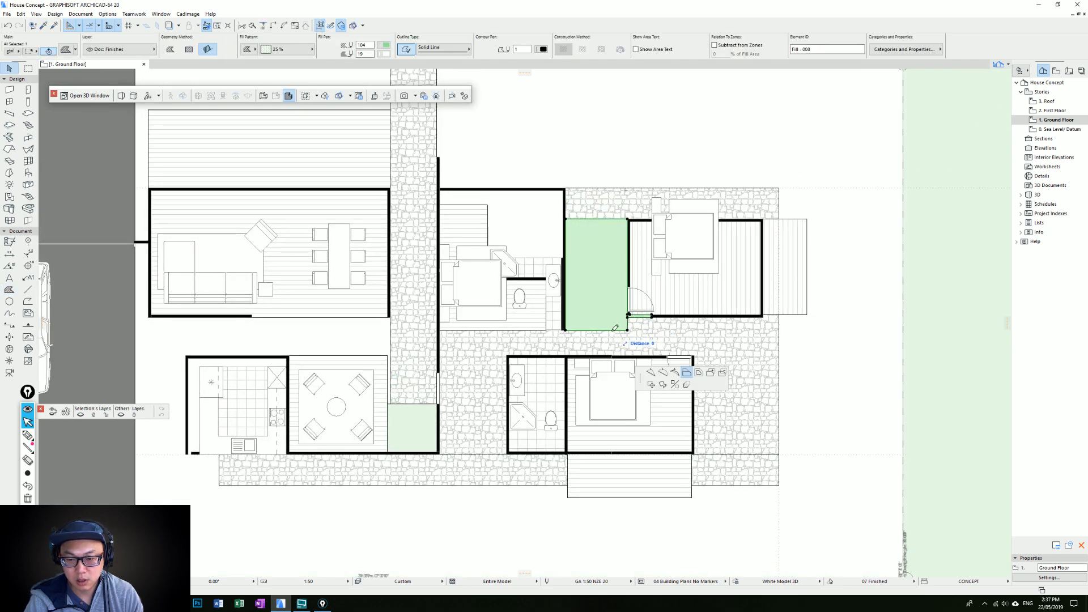
left_click(628, 318)
key("Escape")
Extend the central stone paving's edge up to meet the lower edge of the new green fill
left_click(627, 325)
left_click(627, 324)
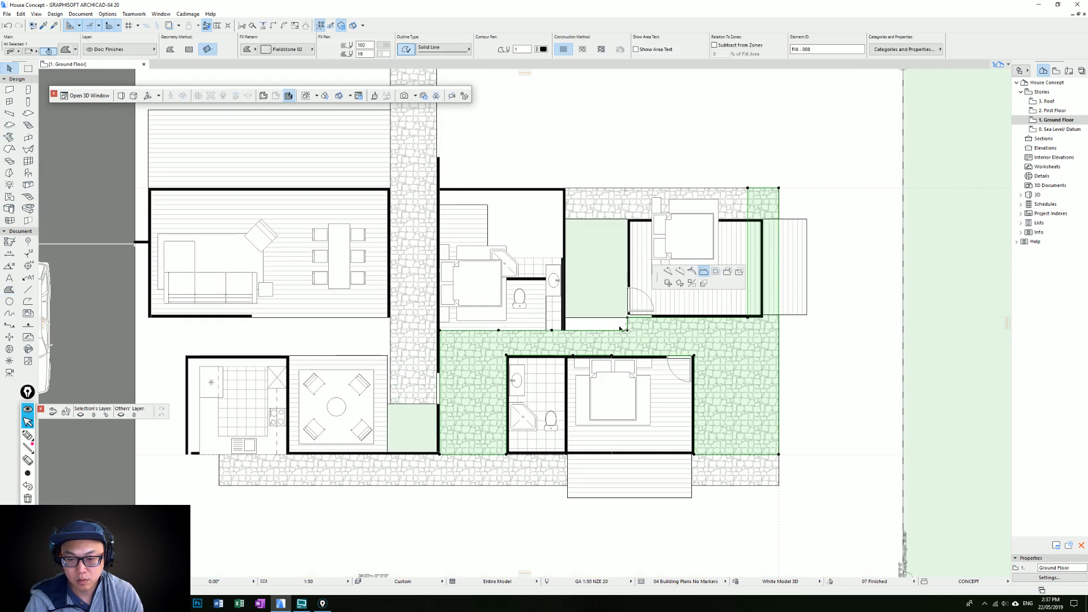
left_click(567, 319)
key("Escape")
scroll(642, 292, "down", 2)
middle_click_drag(646, 293, 641, 239)
left_click(701, 363)
key("Escape")
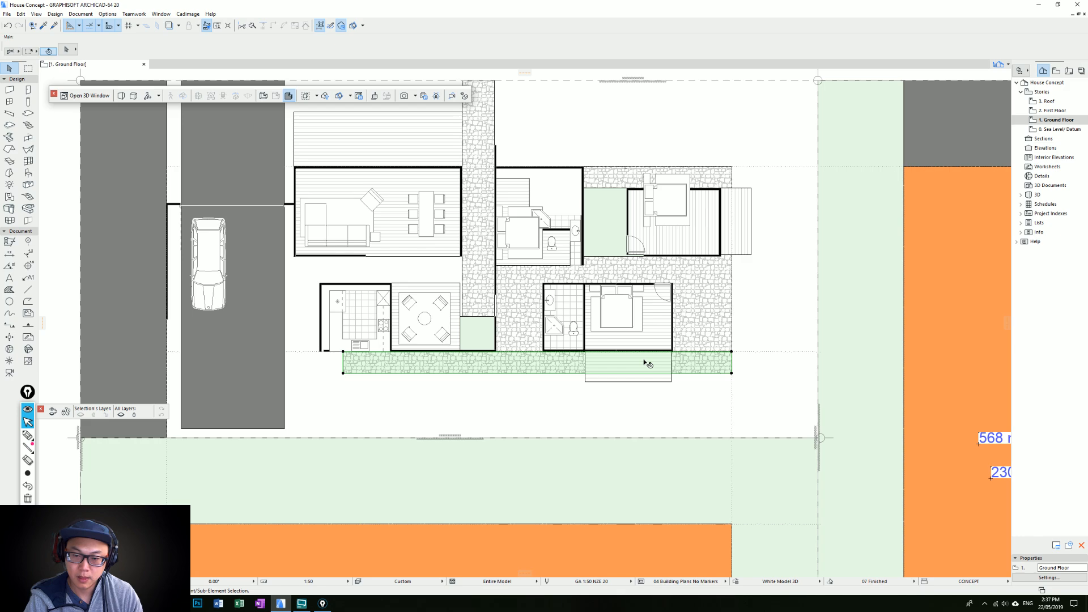
left_click(634, 255)
middle_click_drag(654, 260, 602, 297)
scroll(599, 297, "up", 4)
left_click_drag(572, 285, 581, 292)
key("Escape")
left_click(585, 289)
key("Escape")
key("Escape")
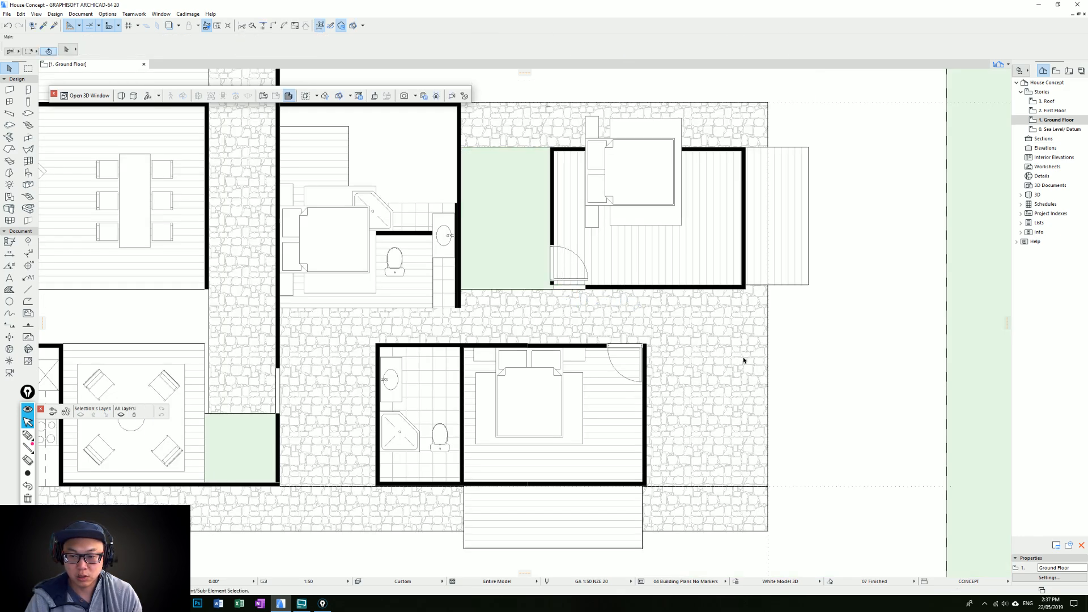
Align the inner edge of the stone paving strip beside the right-hand bedroom with its outer side wall
middle_click_drag(746, 372, 642, 334)
left_click(657, 337)
scroll(661, 317, "down", 3)
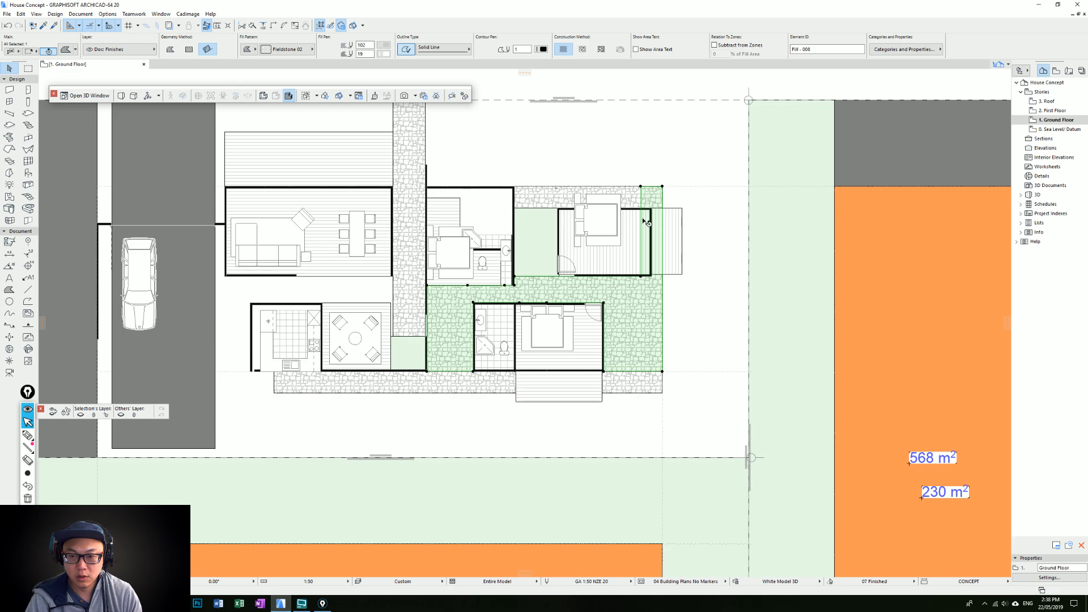
key("ctrl+z")
Cut the stone paving beside the lower bedroom back to a narrow path along its outer side wall
left_click(662, 318)
left_click(702, 358)
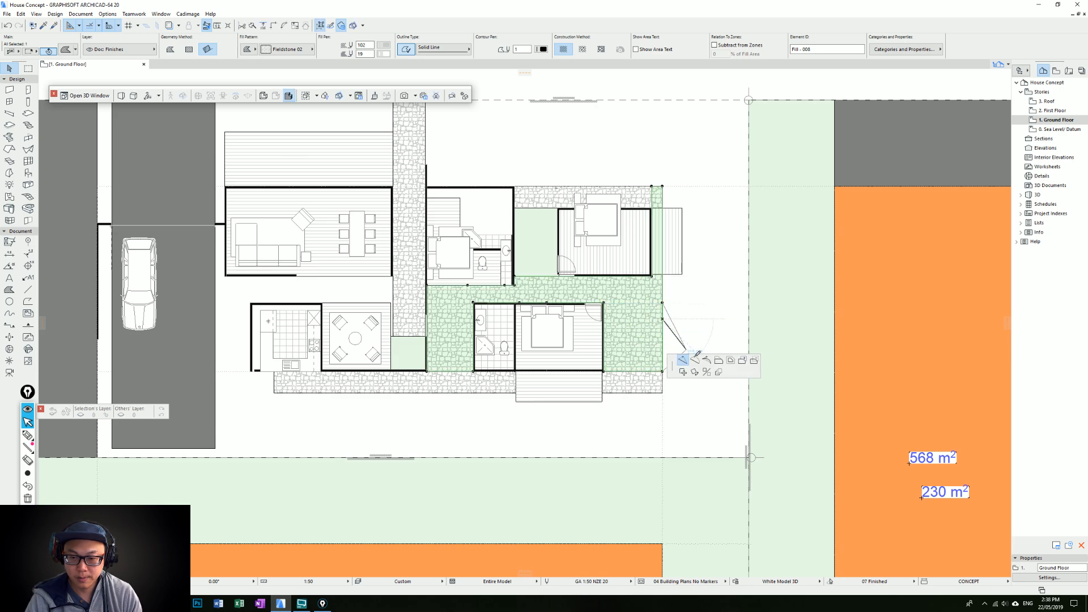
left_click(718, 360)
left_click(627, 309)
left_click(640, 299)
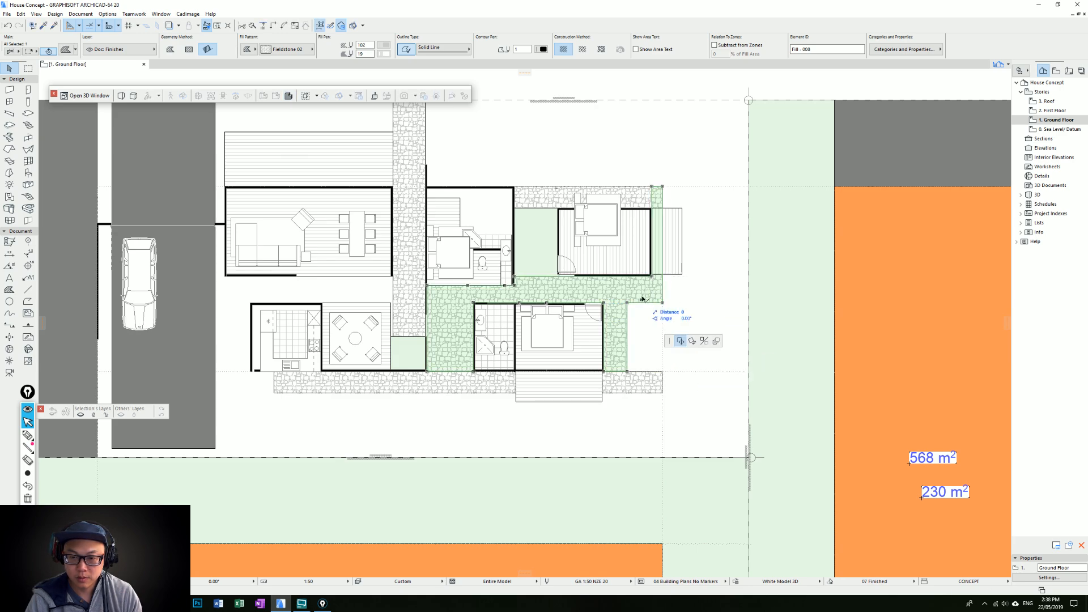
key("Escape")
Try to cut back the stone paving below the right-hand bedroom's outer corner, and undo the change
left_click(654, 303)
left_click(652, 276)
key("Escape")
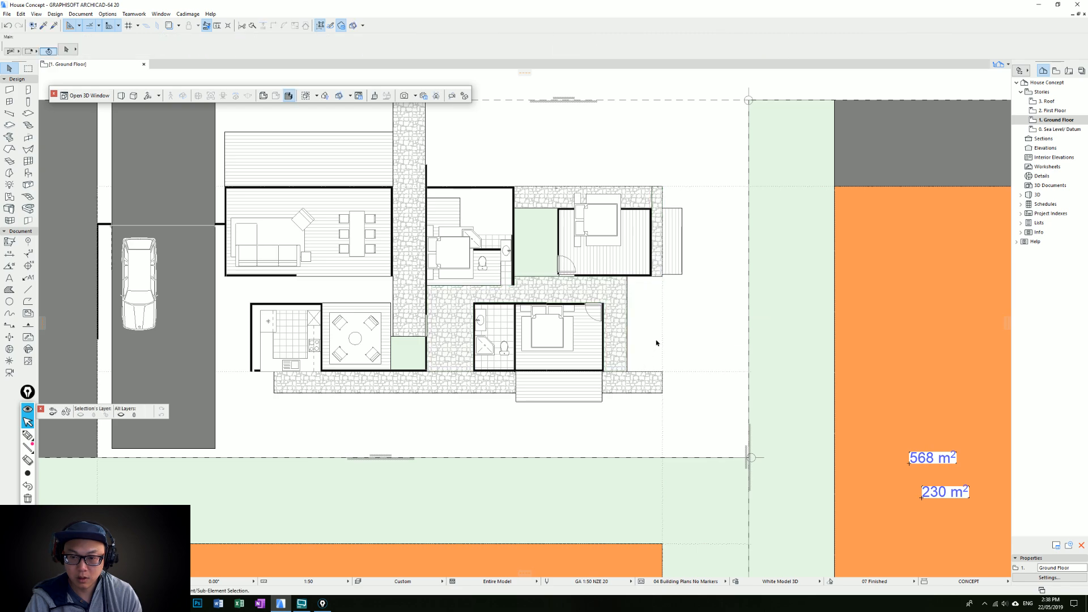
key("ctrl+z")
key("Escape")
Shorten the lower stone path to end at the outer edge of the narrowed path beside the lower bedroom
left_click(662, 372)
left_click(663, 377)
left_click(629, 370)
key("Escape")
Draw a narrow rectangular deck above the upper bedroom's upper wall, using the right-hand deck's plank floor fill with its boards running vertically
middle_click_drag(516, 350, 573, 326)
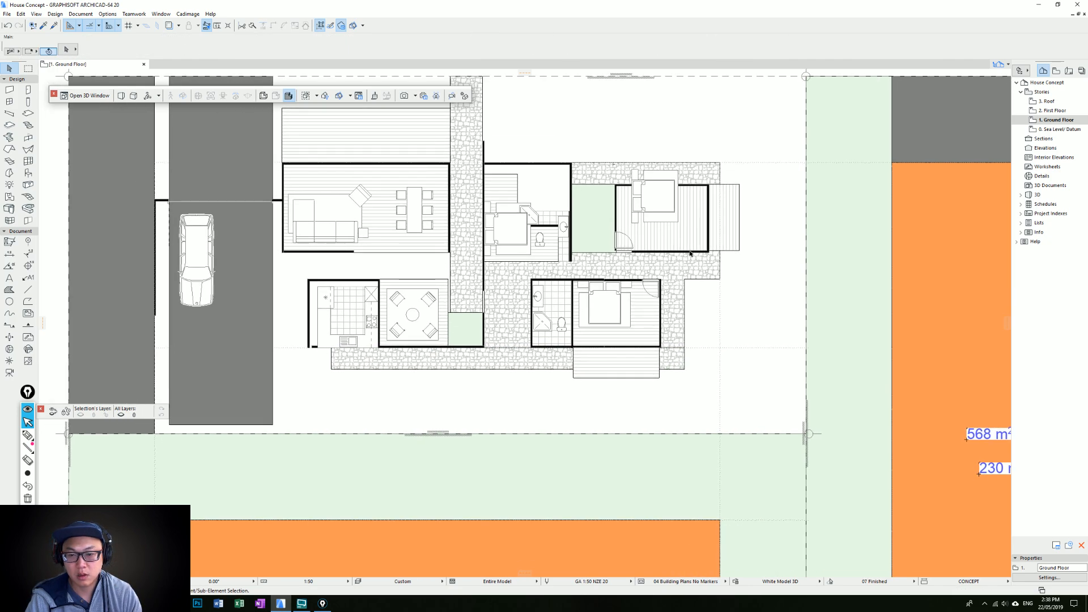
middle_click_drag(612, 227, 614, 294)
middle_click_drag(549, 223, 573, 270)
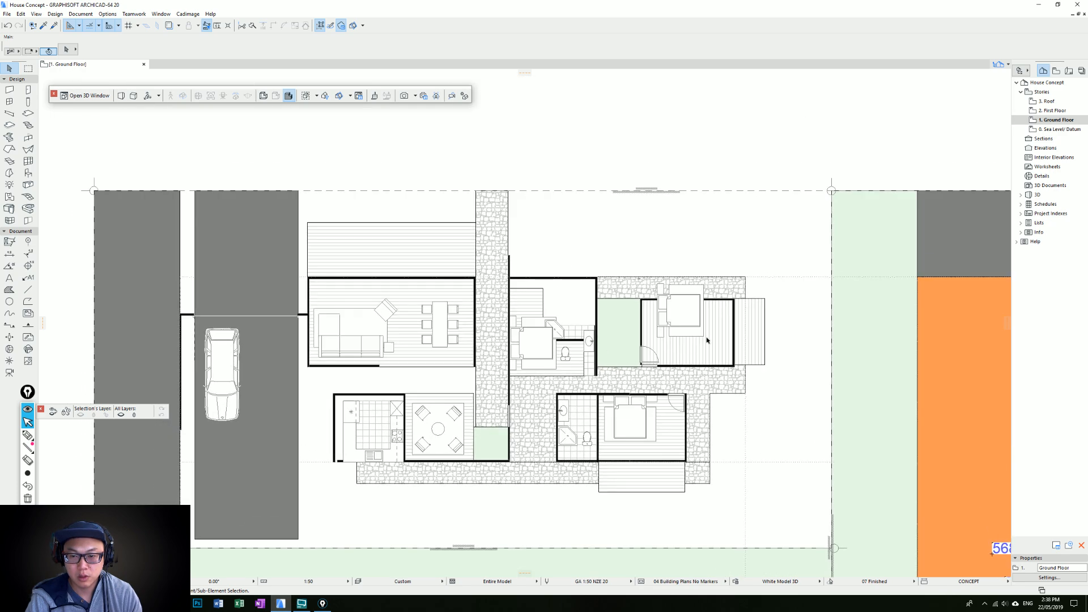
left_click(767, 297, "alt")
left_click(509, 278)
left_click(597, 278)
left_click(596, 256)
double_click(510, 255)
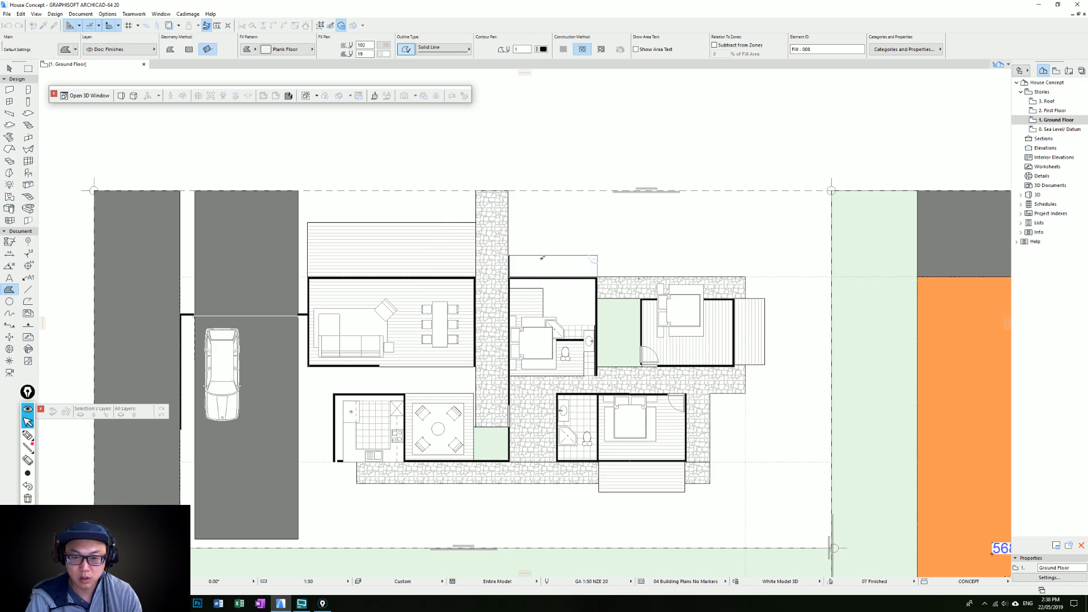
left_click(597, 277)
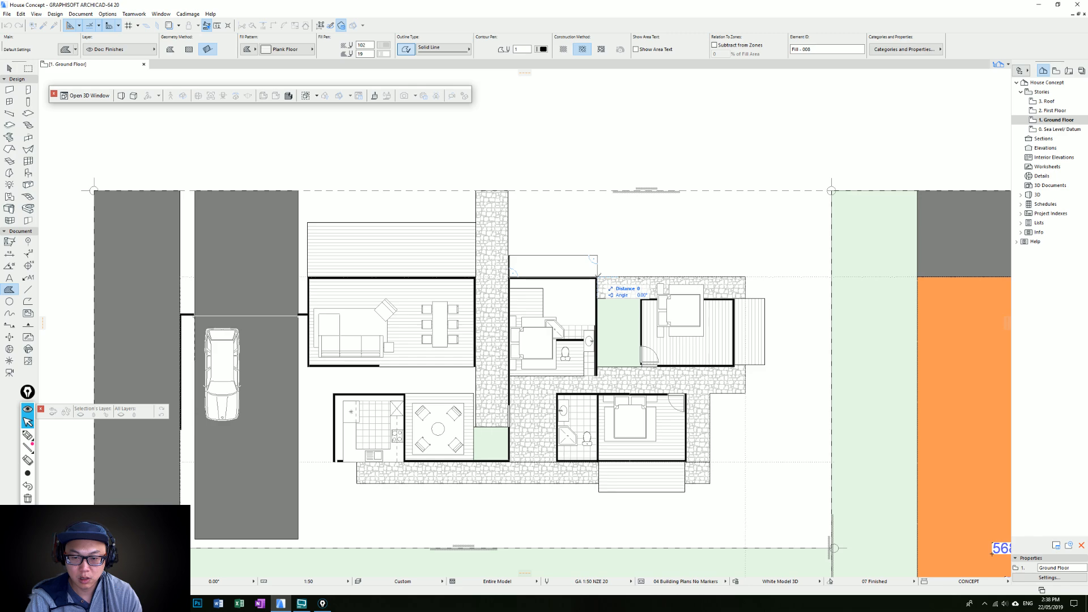
Try shifting the lower bedroom and bathroom away from the entry wall, and undo the move
middle_click_drag(624, 274, 620, 270)
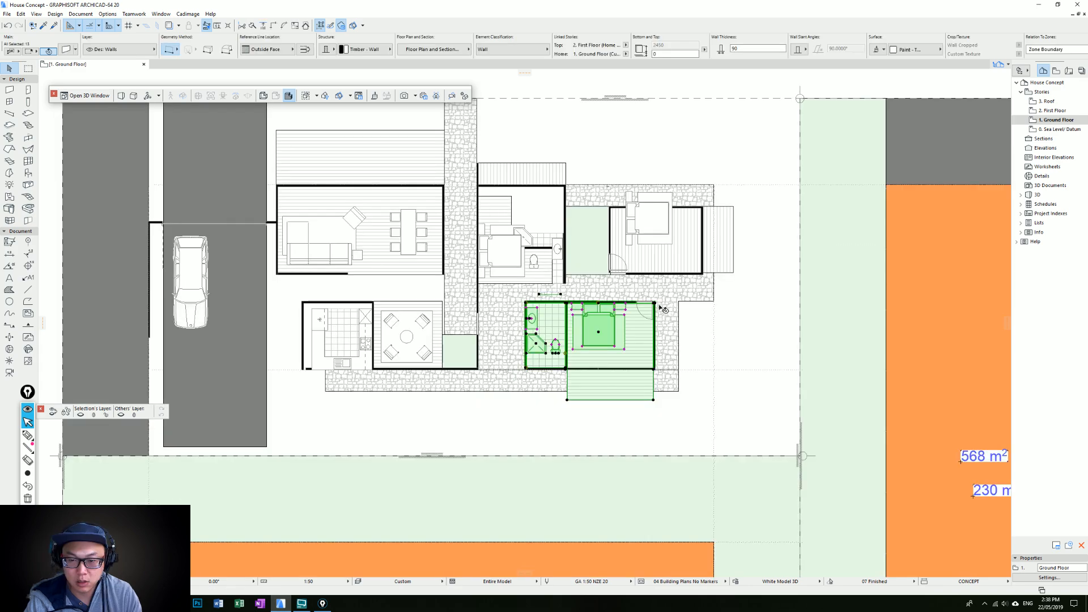
left_click_drag(659, 306, 697, 303)
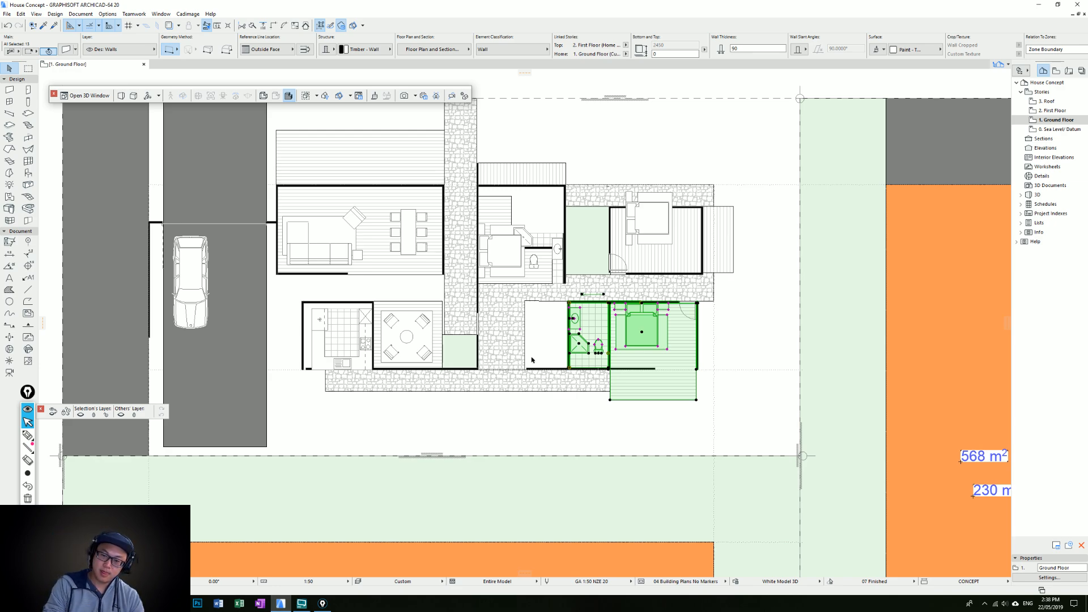
key("ctrl+z")
key("ctrl+z")
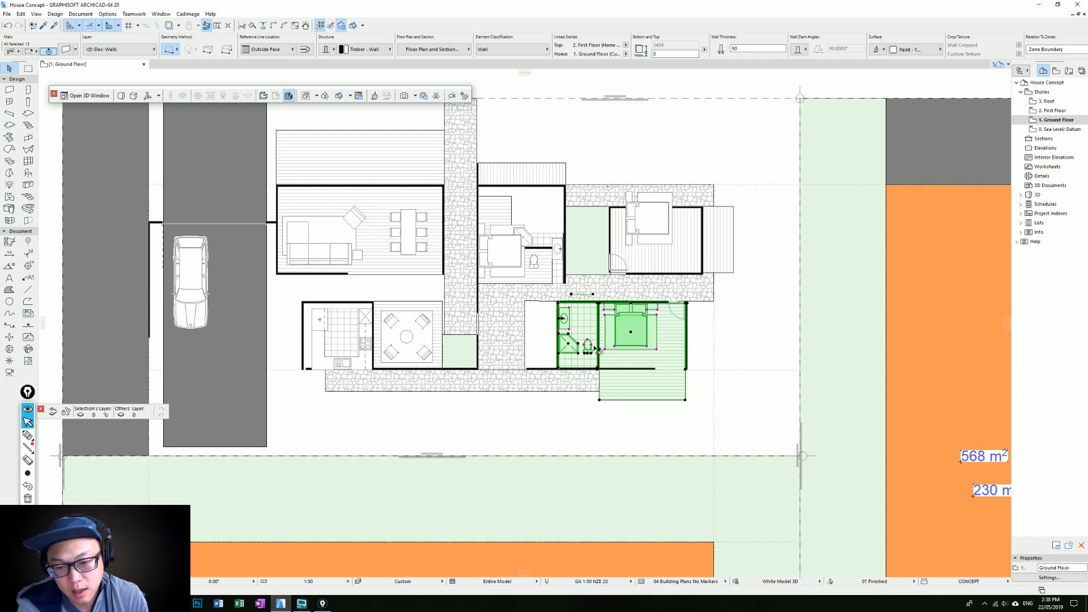
key("Escape")
Give the driveway running through the garage a light grey fill
middle_click_drag(584, 276, 663, 294)
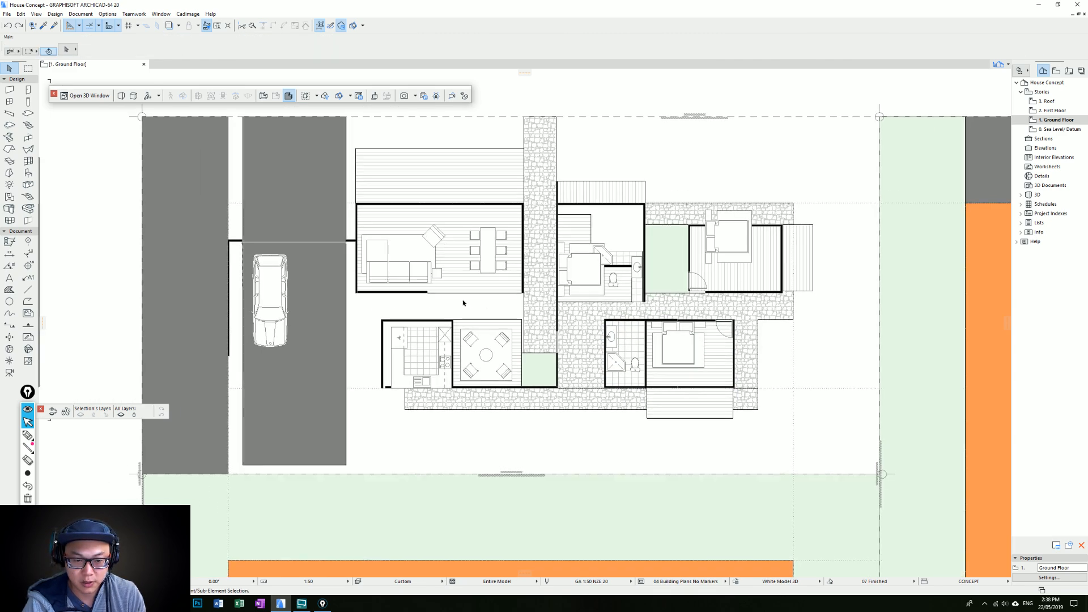
middle_click_drag(448, 348, 495, 343)
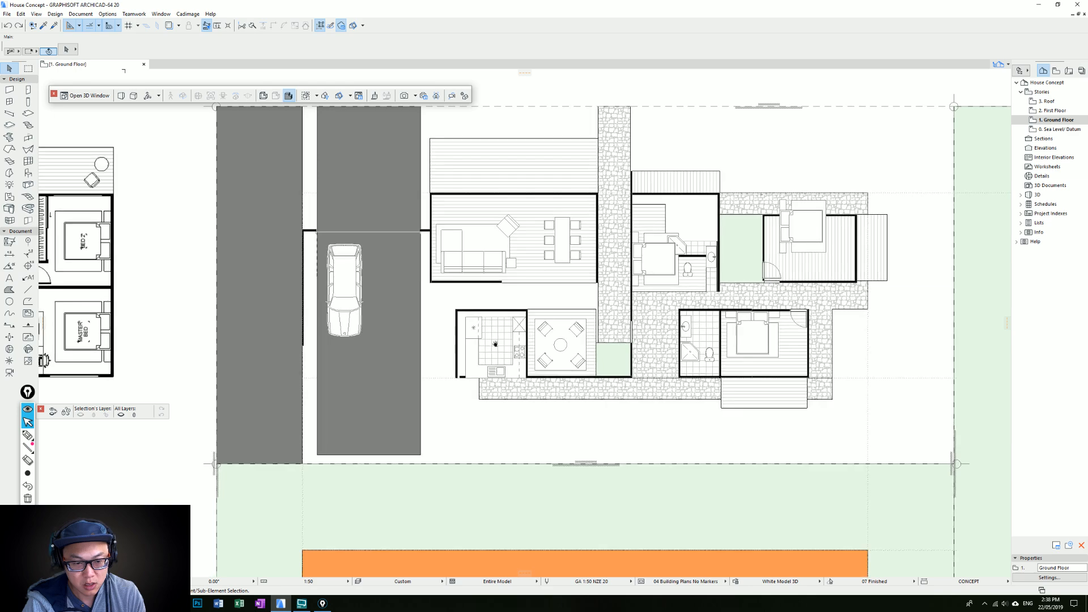
key("ctrl+z")
key("Escape")
middle_click_drag(386, 364, 449, 372)
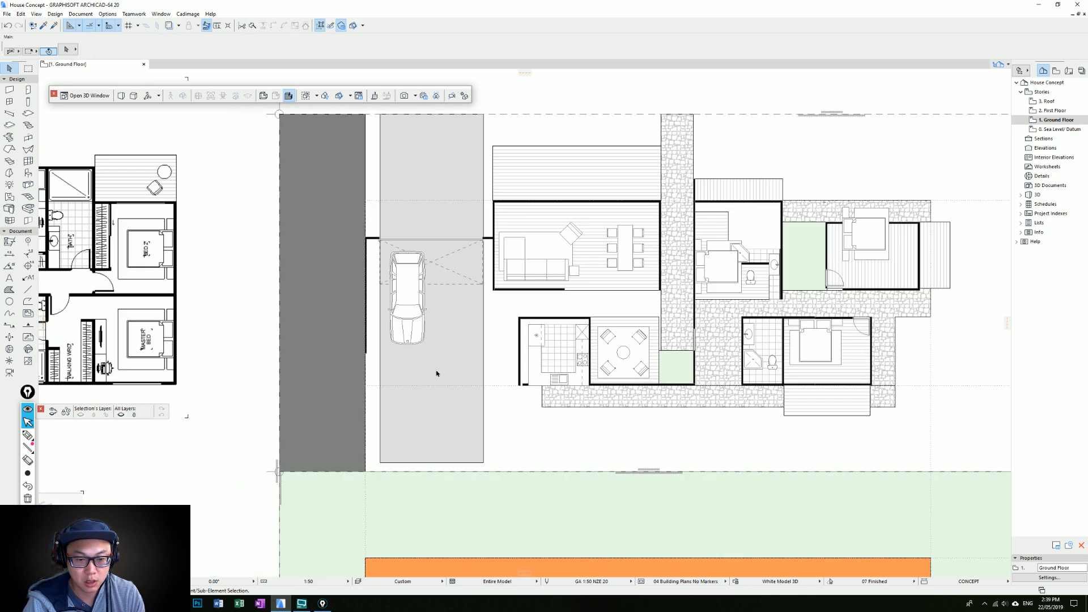
Draw walls across the garage's lower side from the outer wall's end, returning up to the living room's lower-left corner
left_click(367, 351, "alt")
left_click(365, 352)
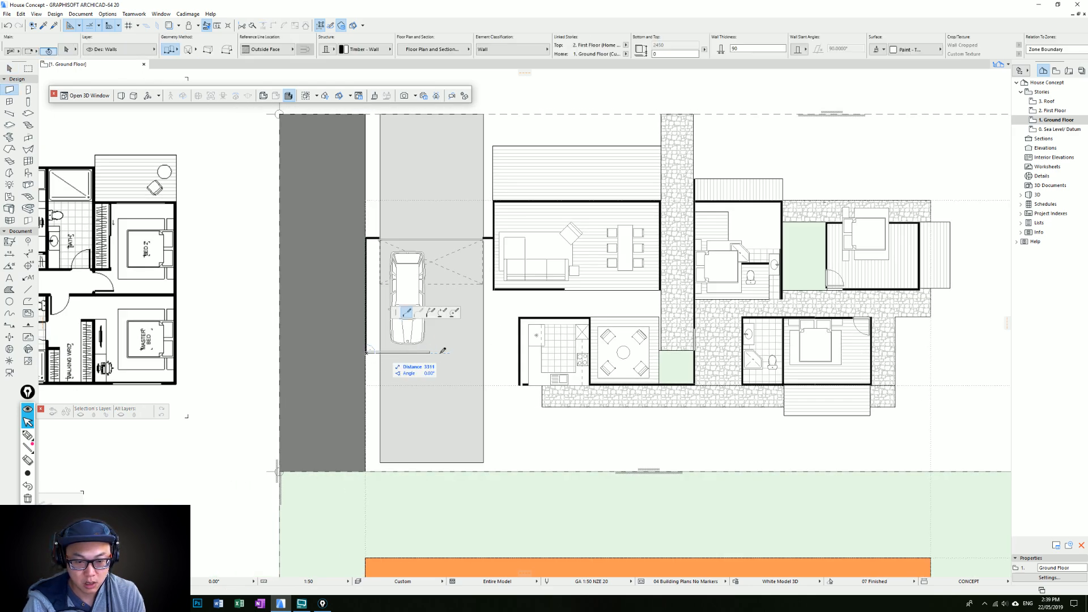
left_click(494, 353)
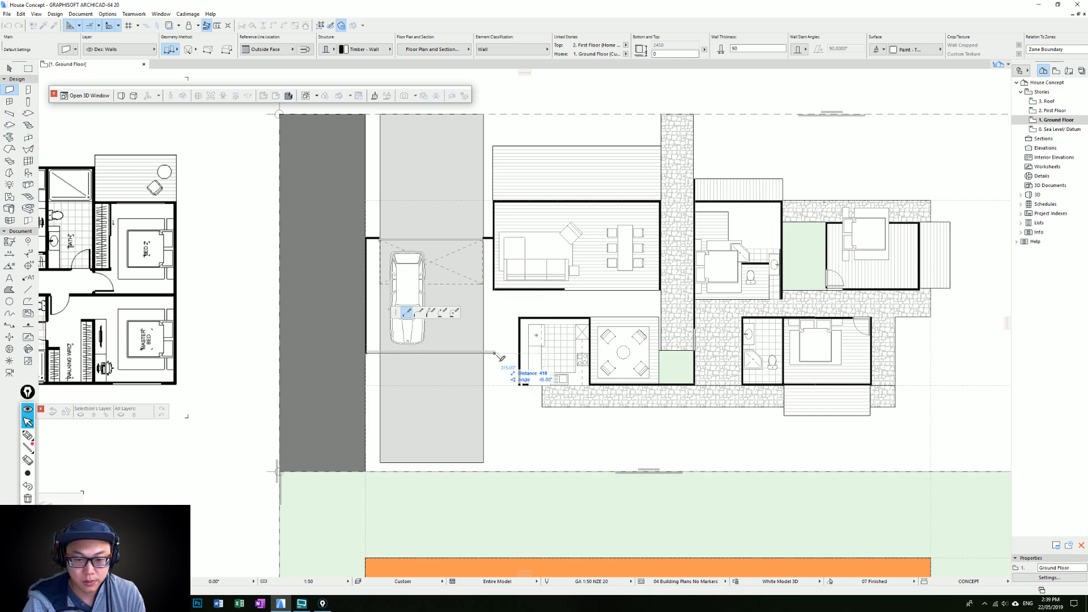
double_click(494, 290)
key("Escape")
Place an overhead garage door matching the upper one in the new lower garage wall, centred on the driveway
left_click(484, 239)
left_click(433, 353)
left_click(432, 384)
key("Escape")
left_click(485, 352)
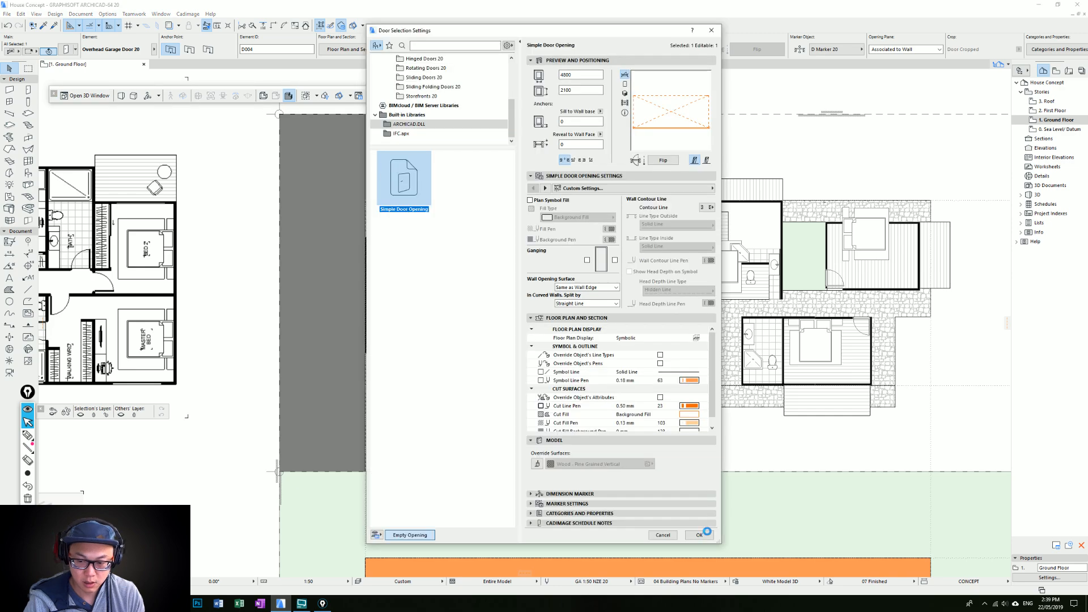
left_click(704, 531)
key("Escape")
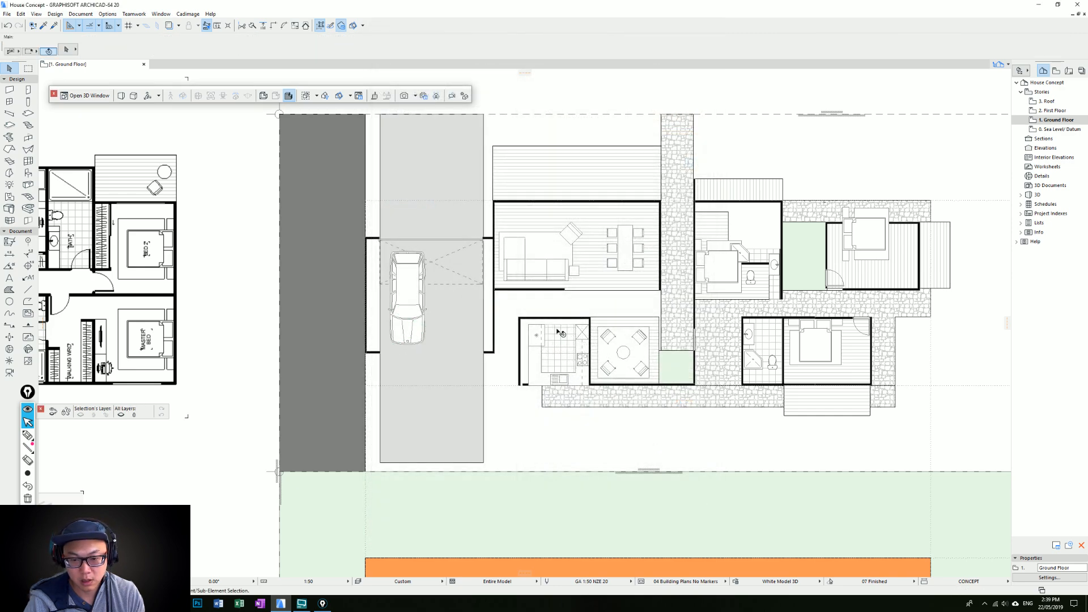
Continue the garage's lower wall with a short wall joining the kitchen's outer left wall
scroll(556, 331, "up", 2)
middle_click_drag(555, 331, 551, 332)
left_click(458, 364)
left_click(565, 405)
left_click(502, 364)
key("Escape")
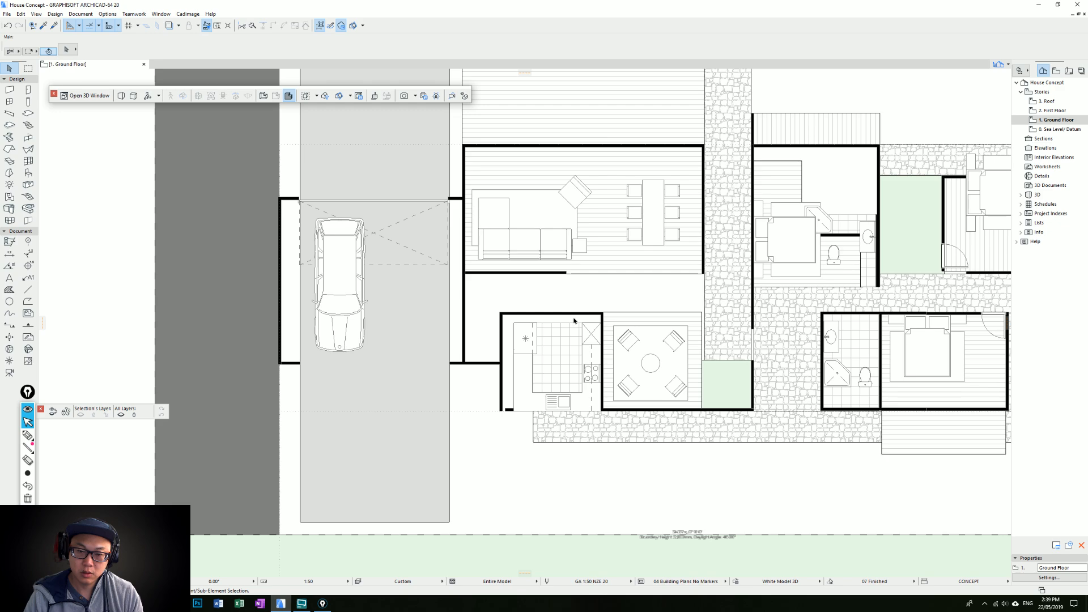
Move the right-hand bedroom's bed, side tables and carpet together down off the upper stone path and slightly right
scroll(574, 321, "down", 2)
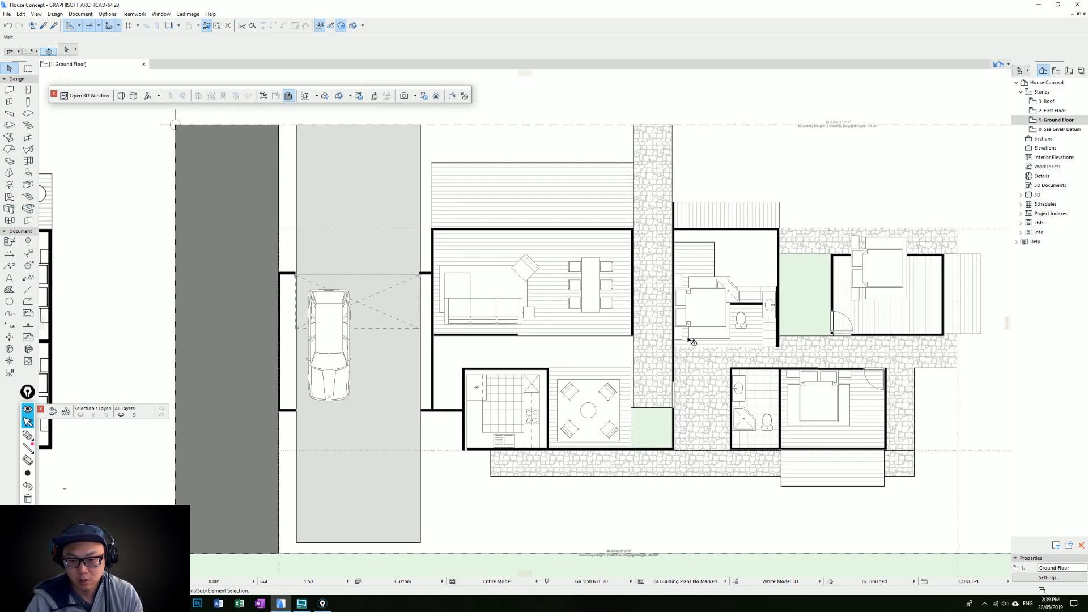
scroll(571, 382, "down", 2)
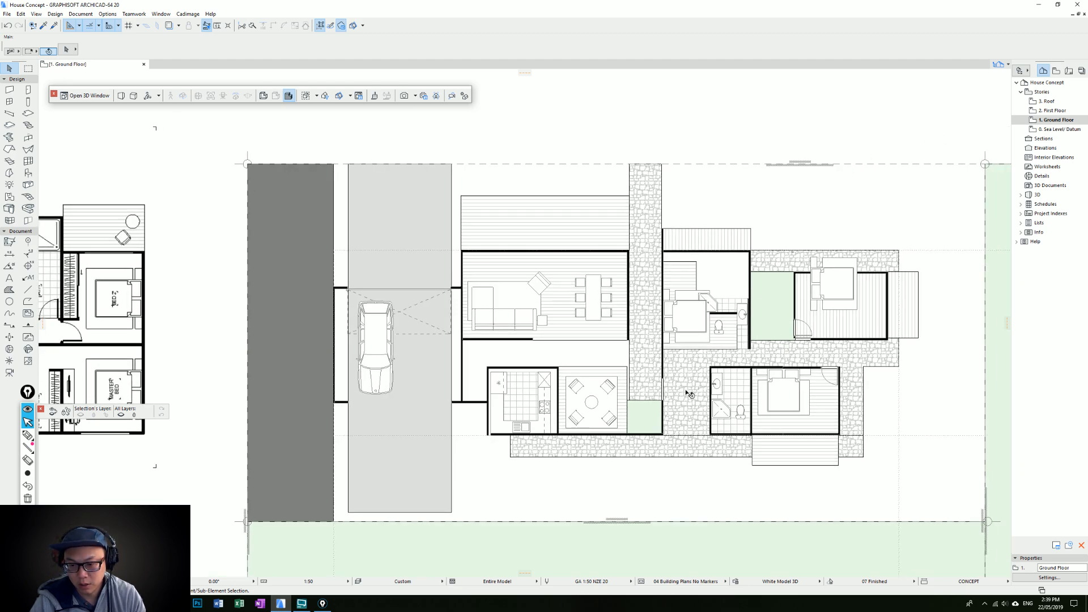
left_click(855, 303)
left_click(858, 306, "shift")
left_click(862, 311, "shift")
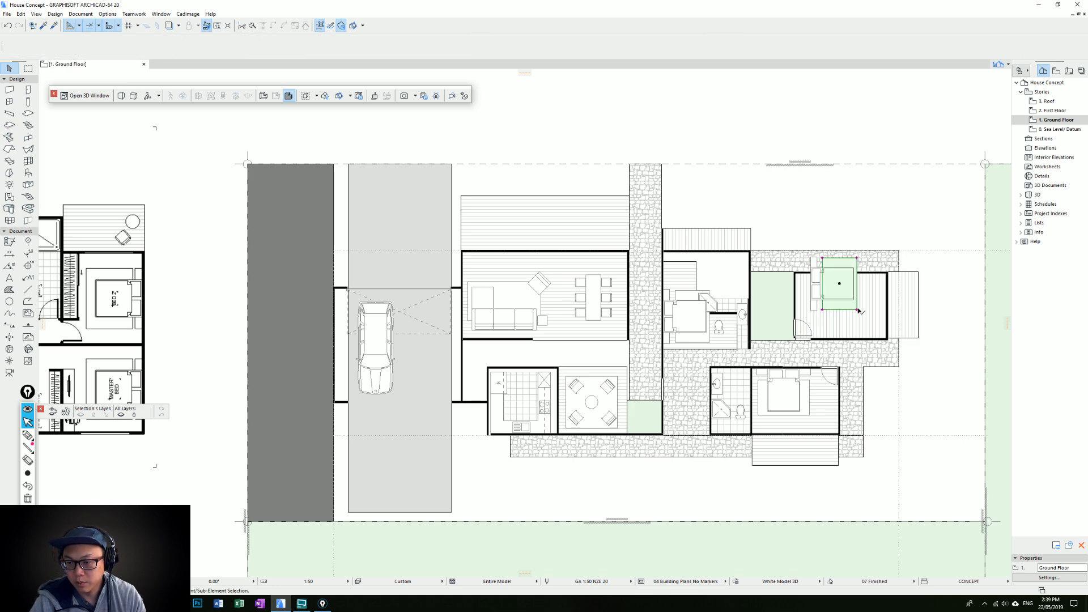
left_click(812, 258, "shift")
left_click(812, 258)
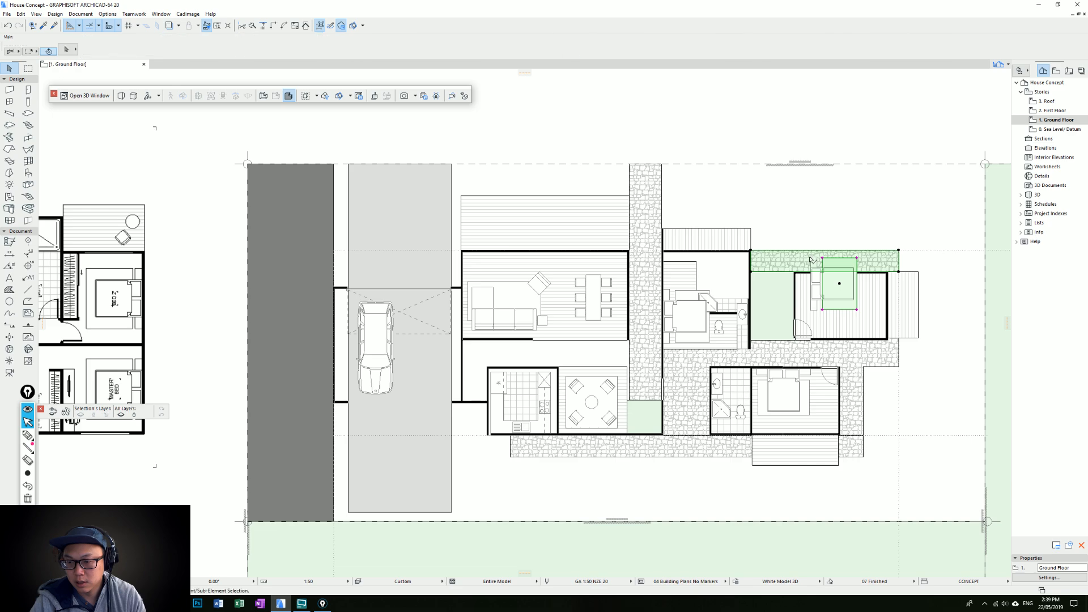
left_click(822, 258, "shift")
scroll(875, 350, "up", 1)
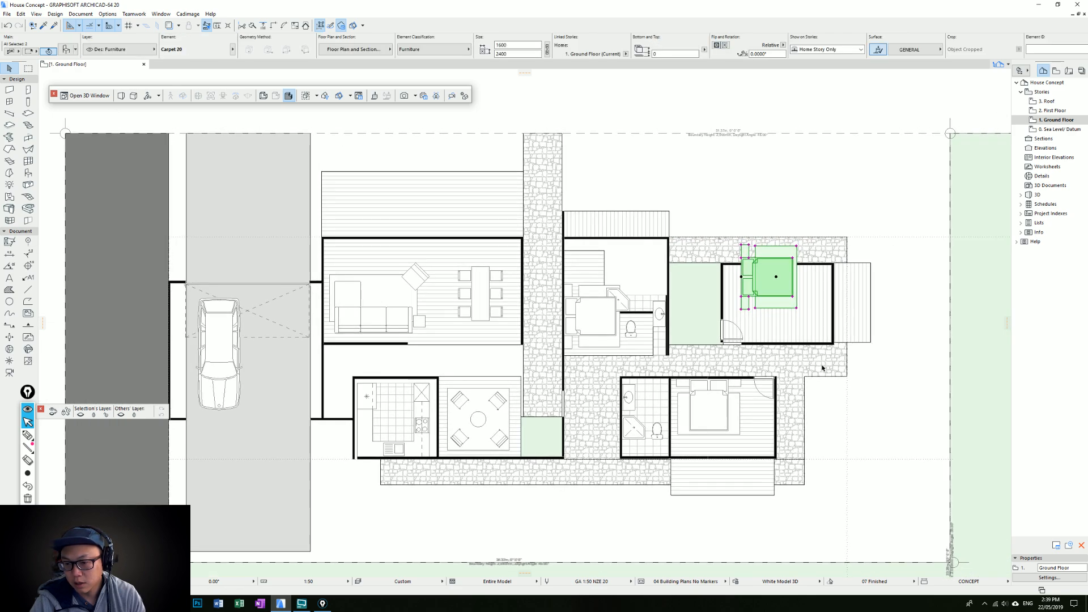
left_click_drag(772, 290, 793, 331)
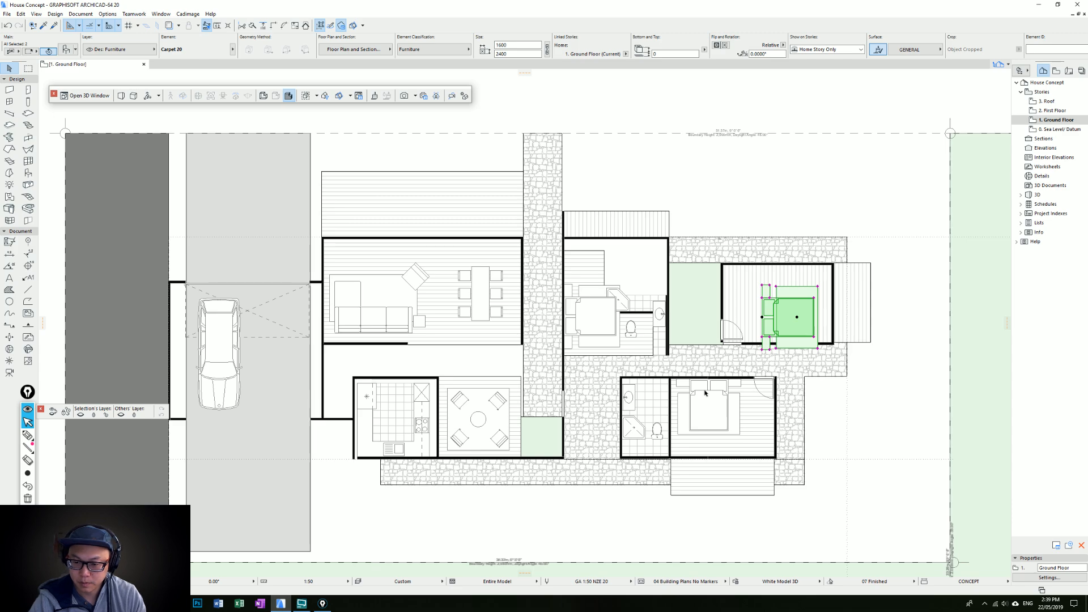
Draw a short wall across the entry path between the living room's right wall and the upper bedroom's entry wall
middle_click_drag(628, 480, 658, 465)
middle_click_drag(740, 362, 771, 376)
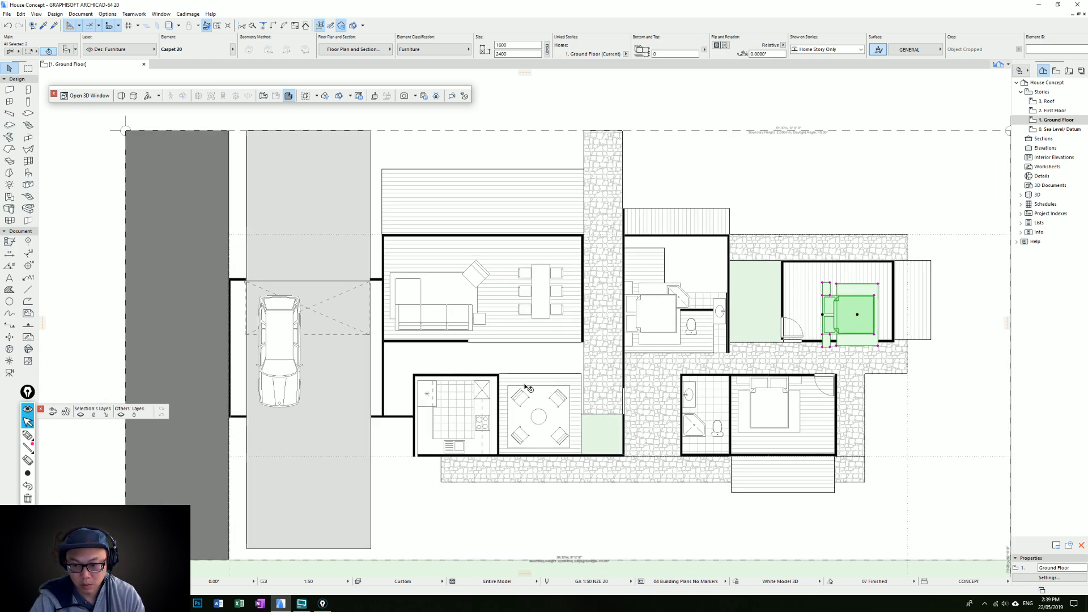
middle_click_drag(526, 386, 559, 393)
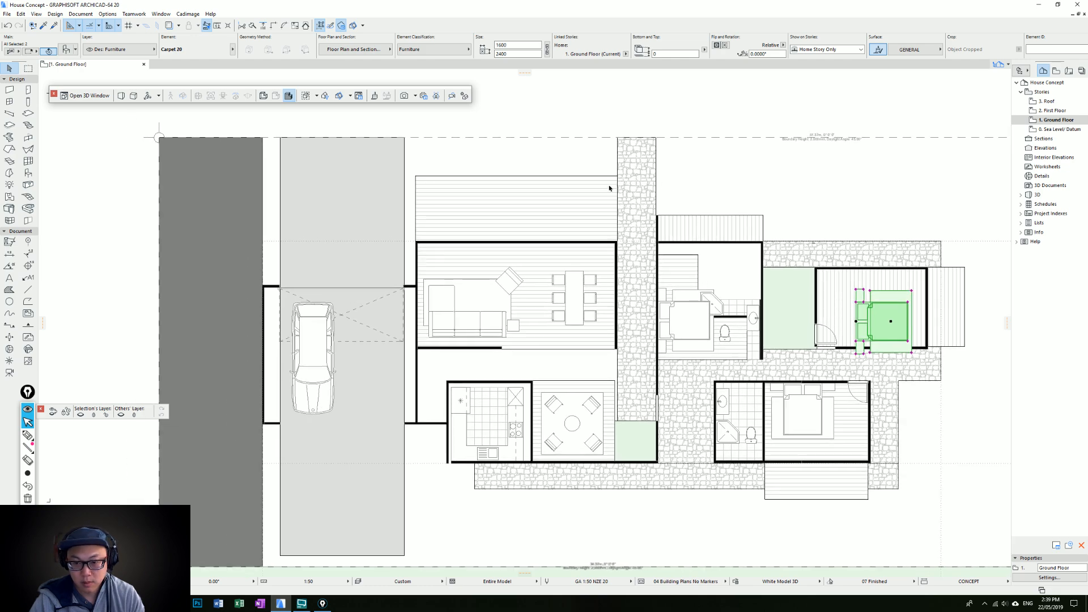
left_click(616, 257, "alt")
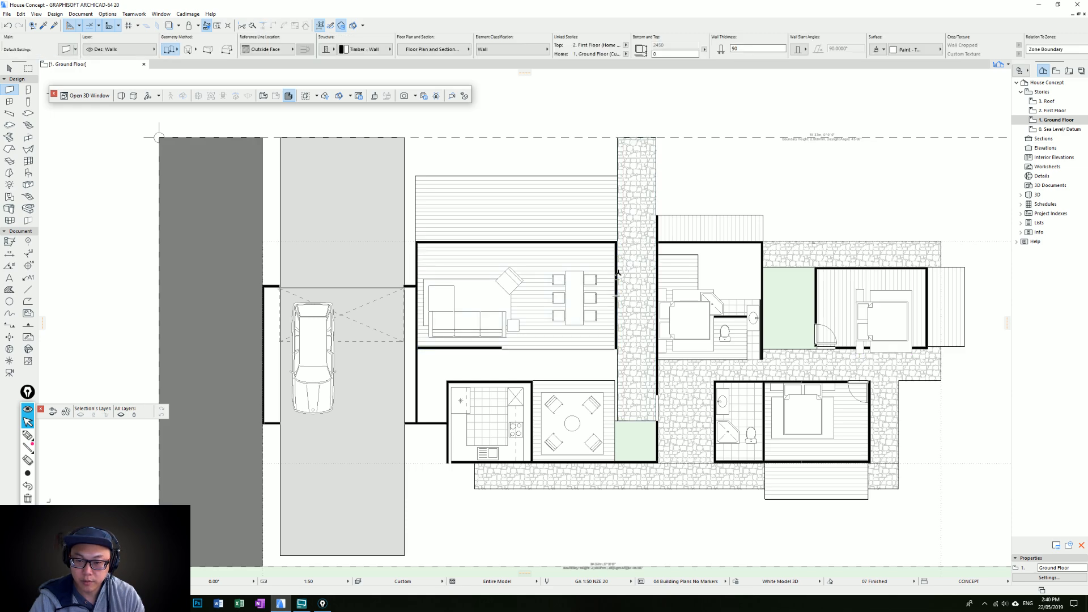
left_click(616, 271)
left_click(656, 272)
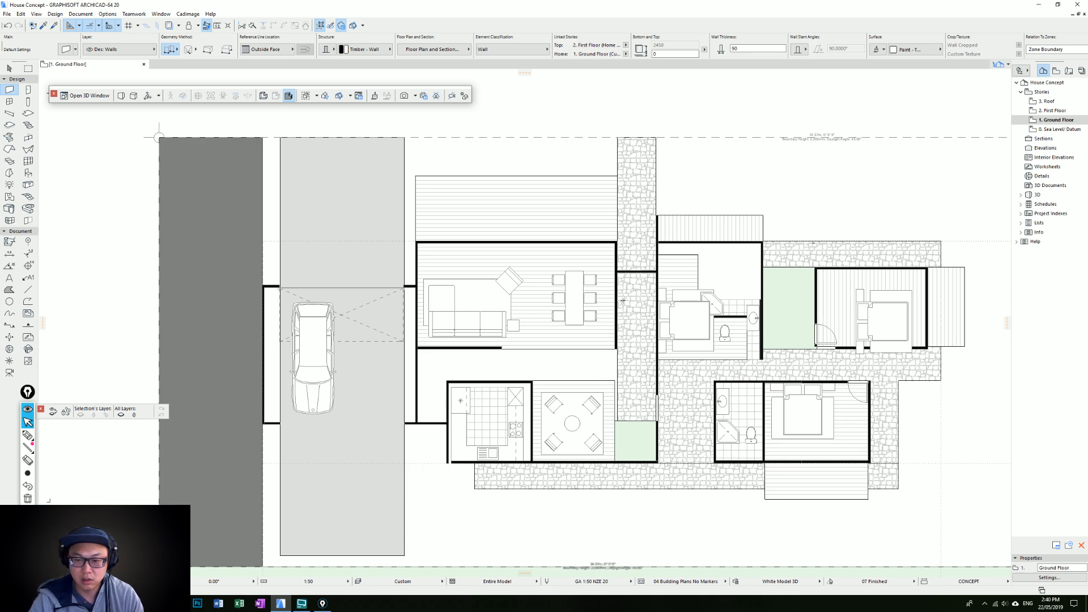
Place an 810 mm wide door in the new wall across the entry path
scroll(624, 295, "down", 5)
left_click(729, 301, "alt")
scroll(597, 262, "up", 2)
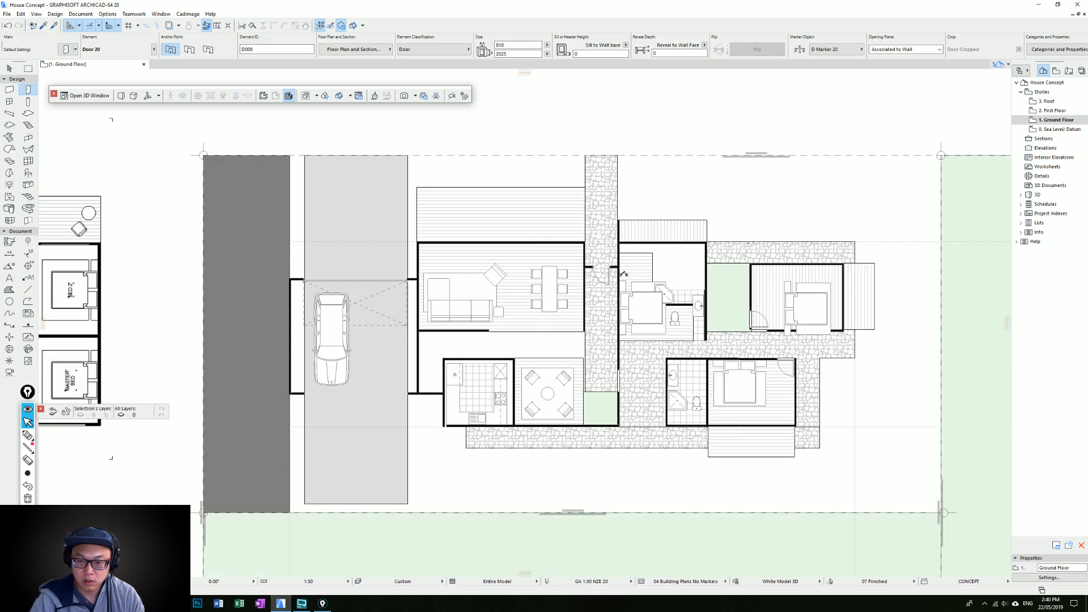
key("Escape")
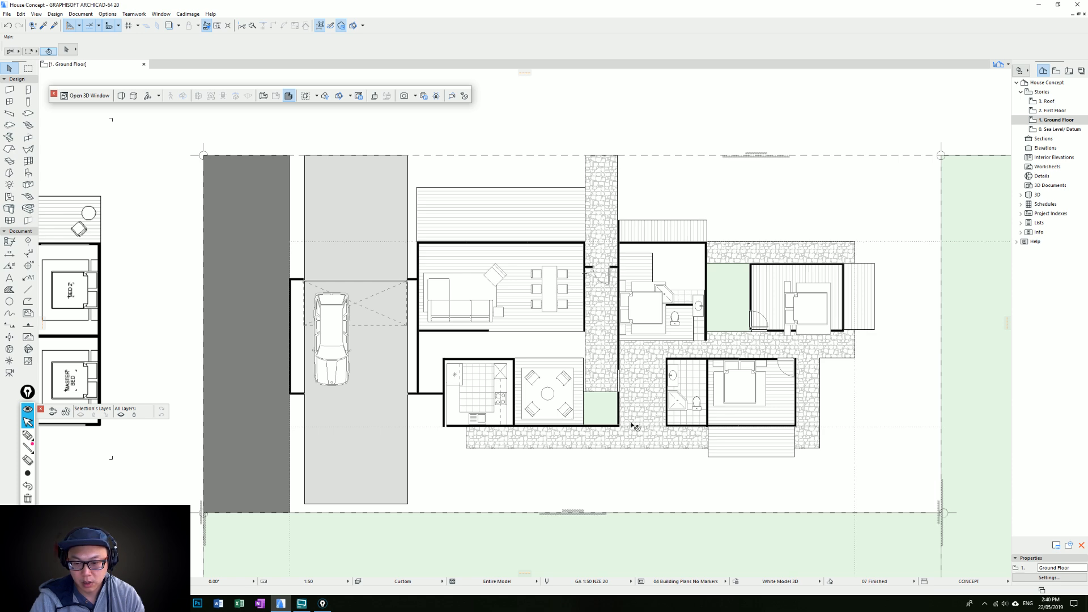
Shorten the long entry wall so its lower end stops at the planting bed's upper edge
scroll(634, 426, "up", 1)
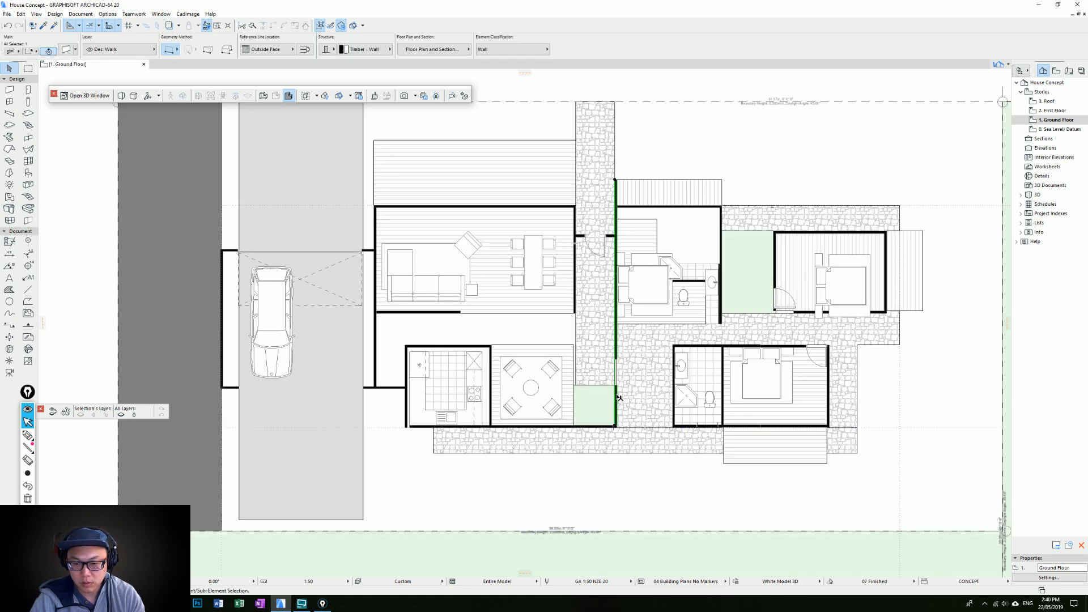
left_click(615, 376)
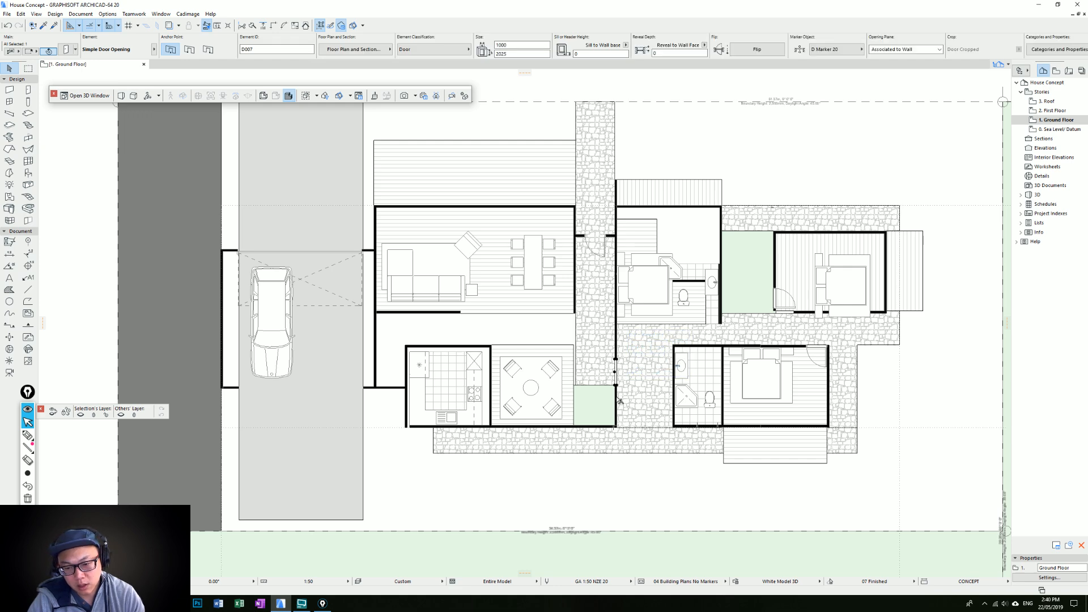
left_click(617, 399)
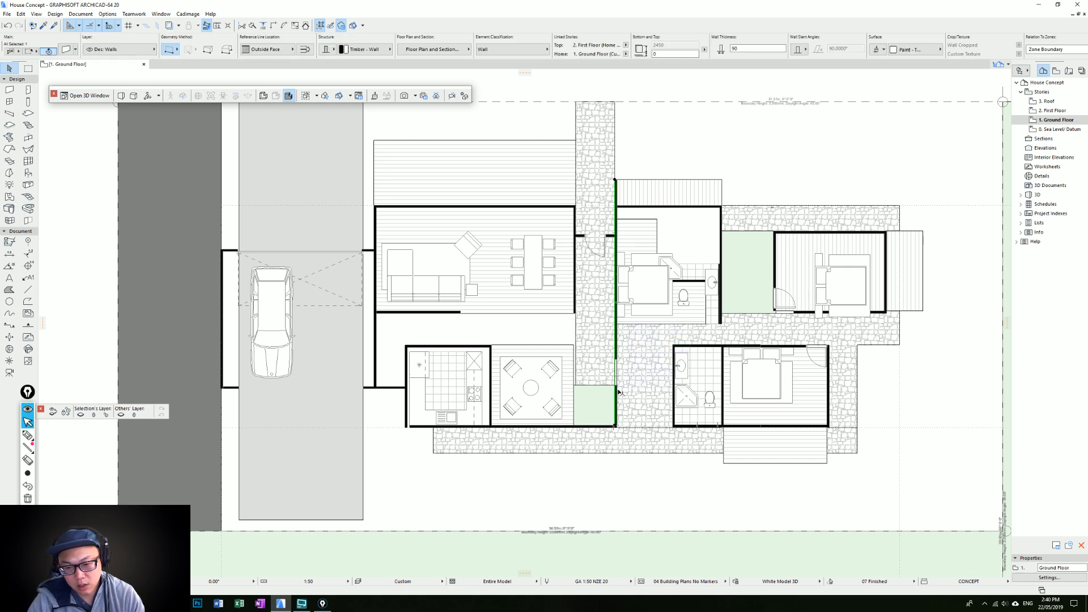
left_click(617, 392, "ctrl")
left_click(616, 396)
Extend the small lower planting bed across the stone path to the lower bathroom's left wall
left_click(615, 397)
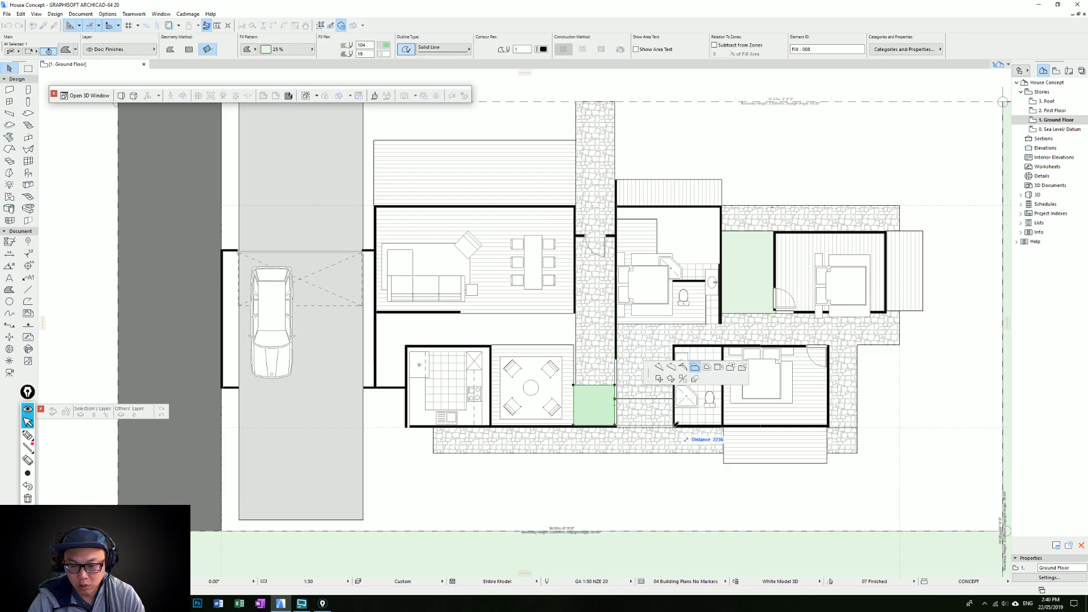
left_click(673, 424)
key("Escape")
Trim the kitchen and lounge's lower wall so it ends at the planting bed's left edge
left_click(617, 428)
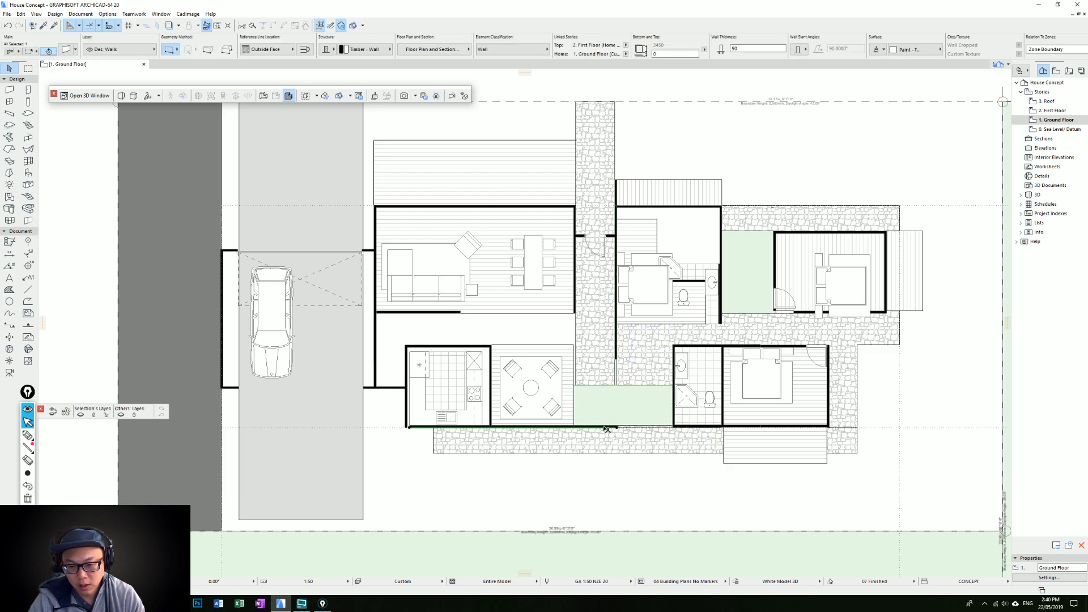
left_click(517, 426)
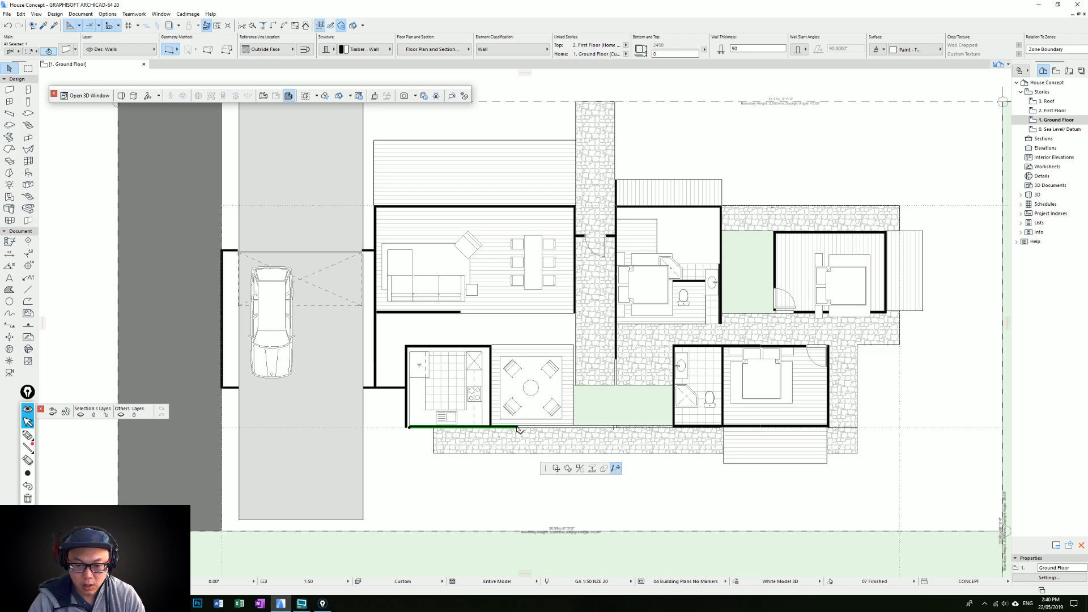
left_click(574, 426)
Draw walls up the planting bed's left side and along its upper edge to the lower bathroom wall
left_click(573, 427, "alt")
left_click(573, 426)
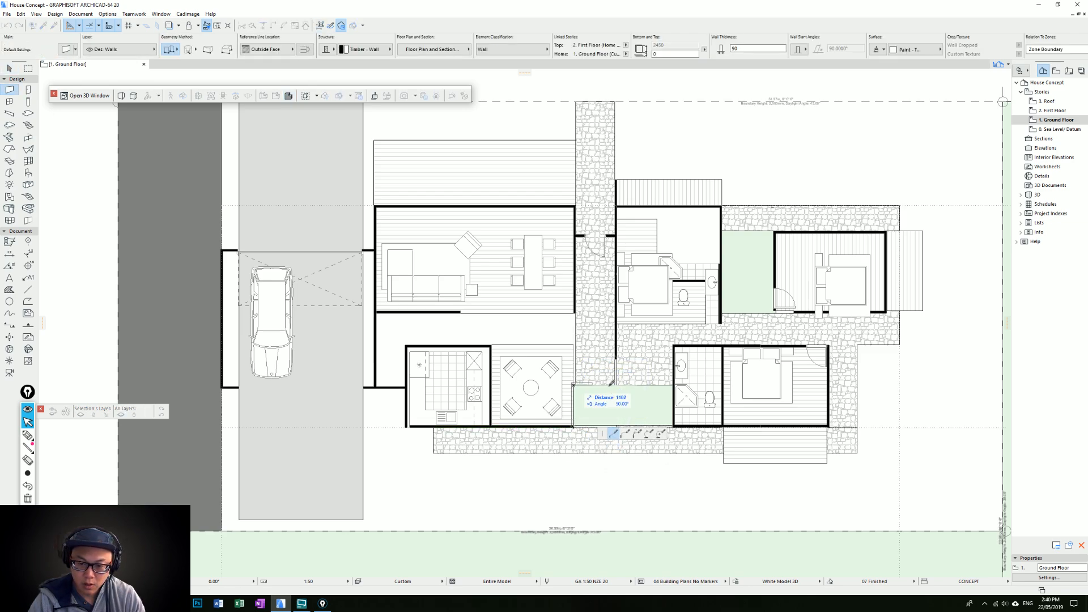
double_click(673, 385)
key("Escape")
Delete the overlapping short wall segment along the upper bathroom's right side
scroll(736, 382, "up", 1)
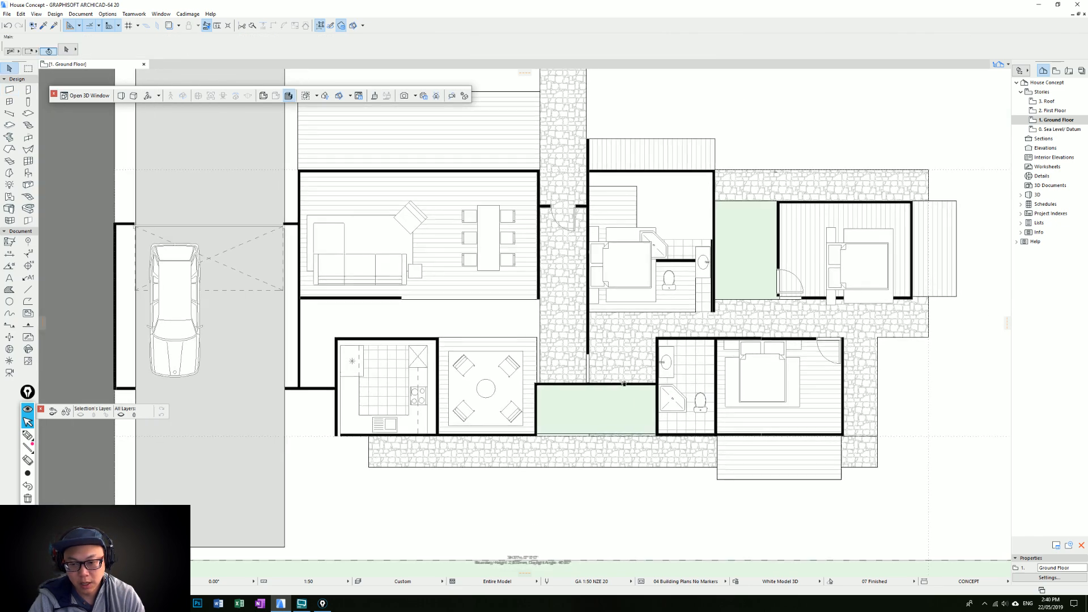
middle_click_drag(740, 296, 676, 338)
left_click(646, 283)
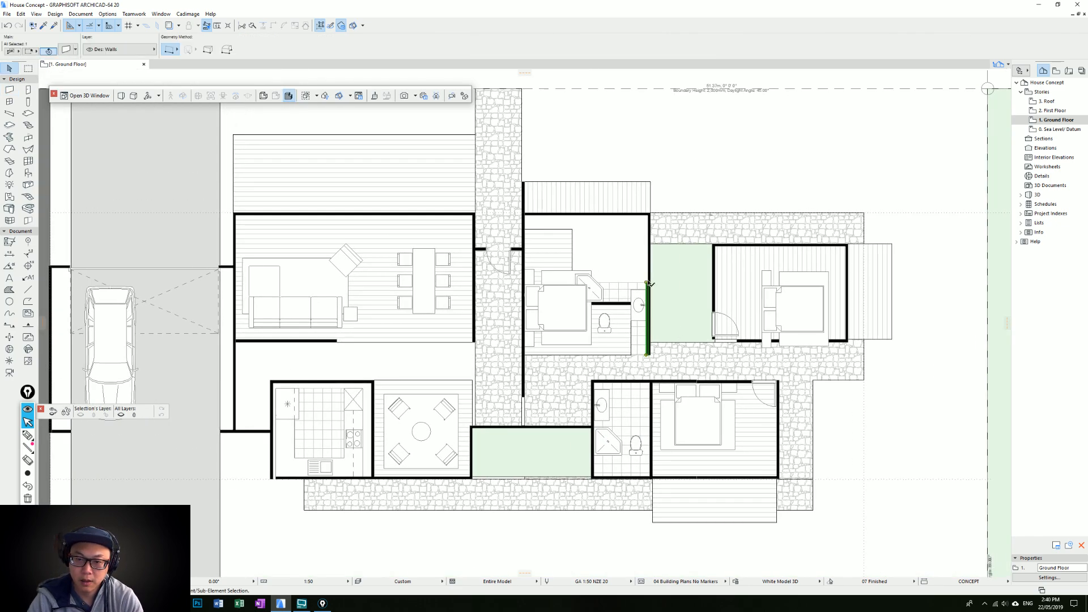
key("Delete")
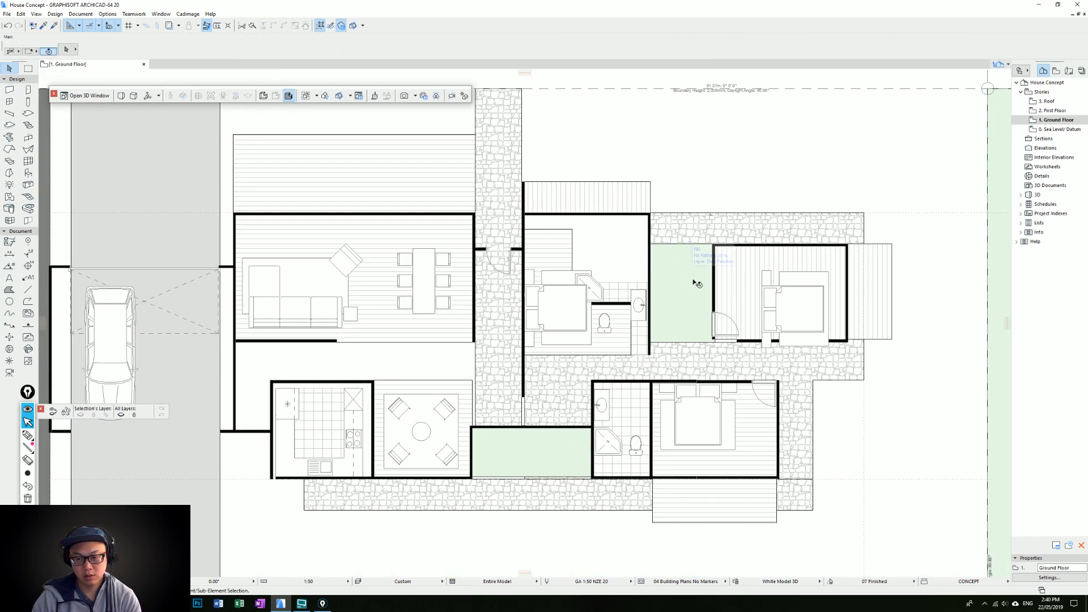
Extend the right-hand bedroom's lower wall across the planting bed to the upper bathroom wall, and delete the bedroom's old door piece
left_click(750, 341)
left_click(737, 341)
left_click(652, 340)
key("Escape")
left_click(715, 339)
key("Delete")
Place a door matching the lower bedroom's in the right-hand bedroom's lower wall, near its left corner and swinging inward
left_click(758, 383)
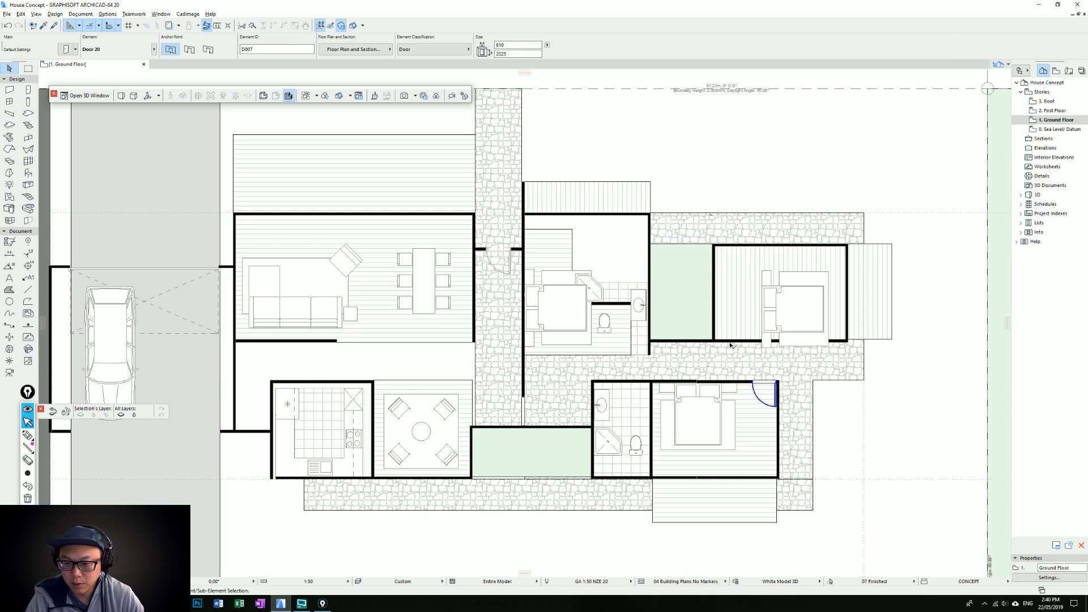
left_click(730, 340)
left_click(731, 334)
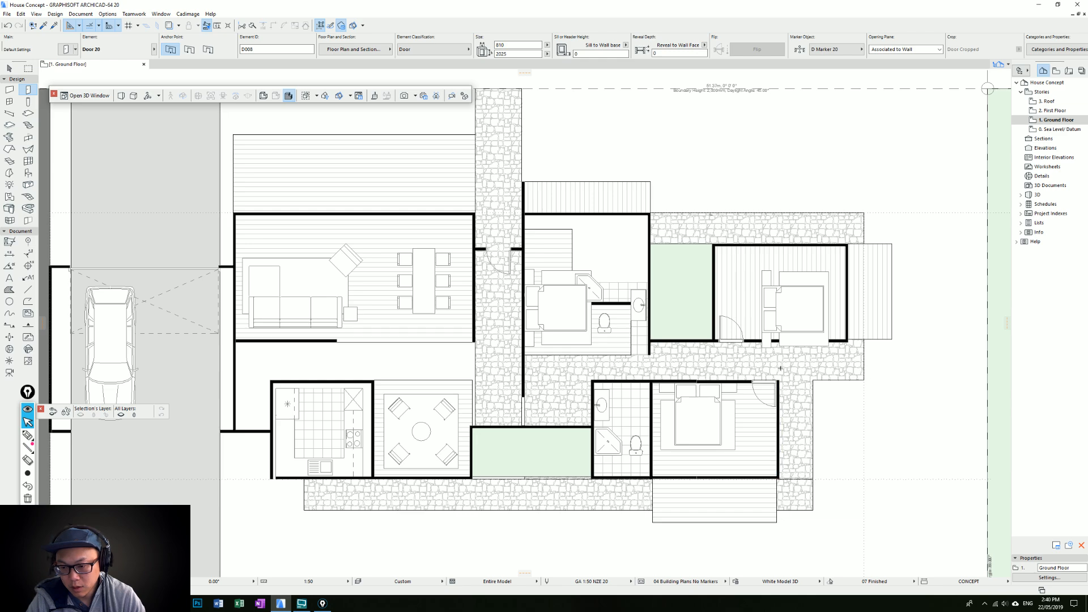
key("Escape")
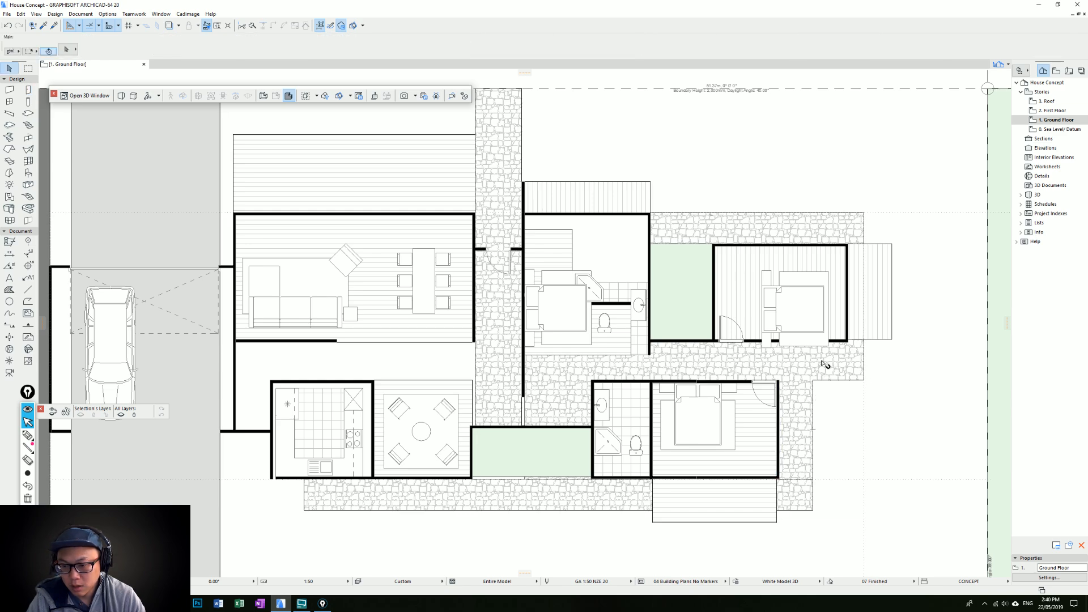
Extend the lower bedroom's right wall upward across the stone path to the right-hand bedroom's lower wall
middle_click_drag(825, 365, 765, 354)
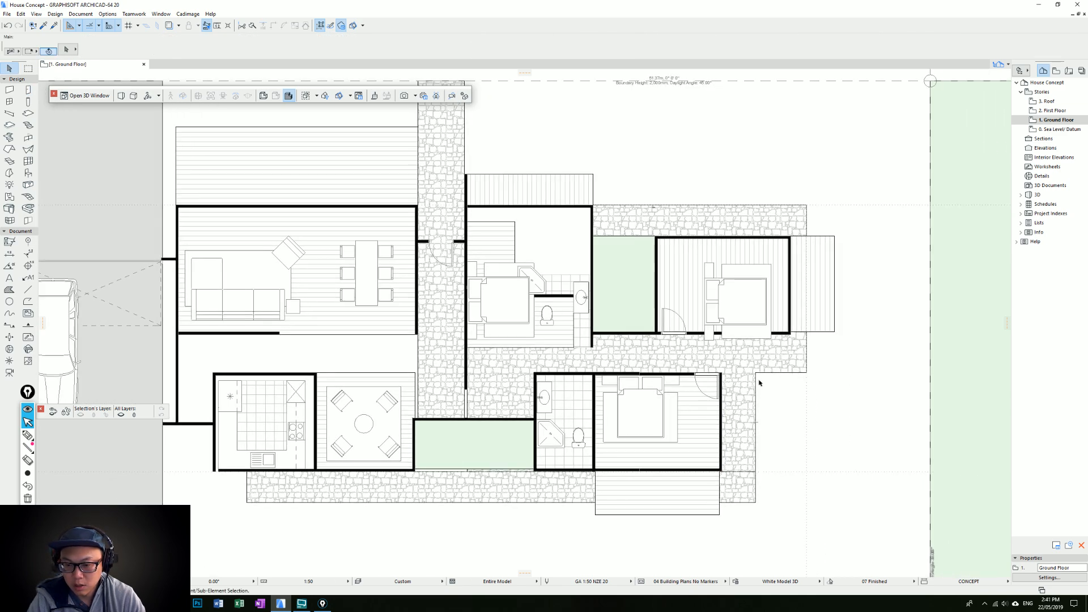
left_click(722, 388)
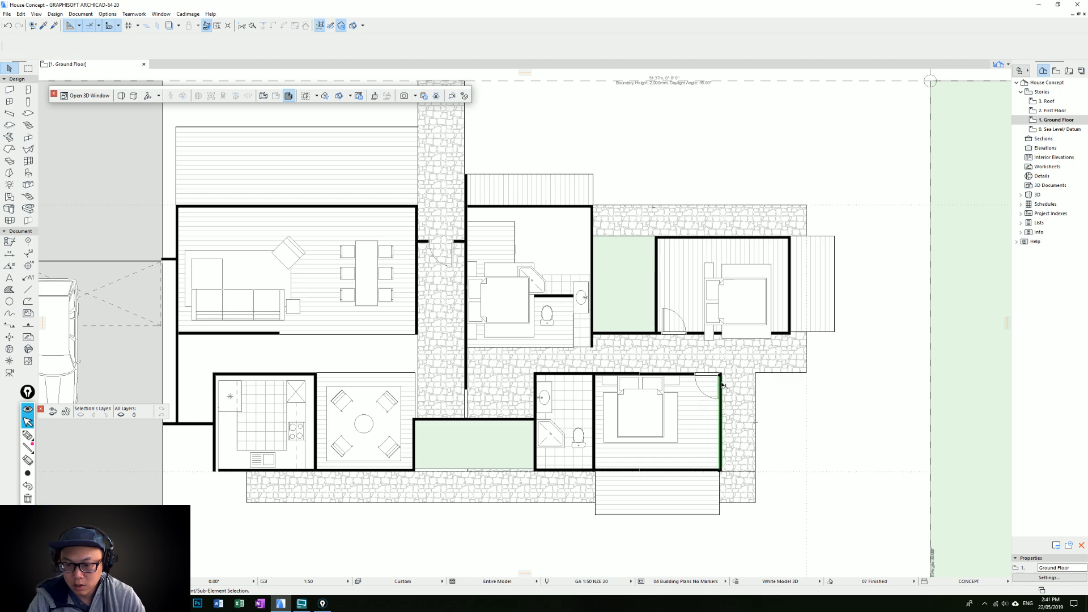
left_click(724, 331)
key("Escape")
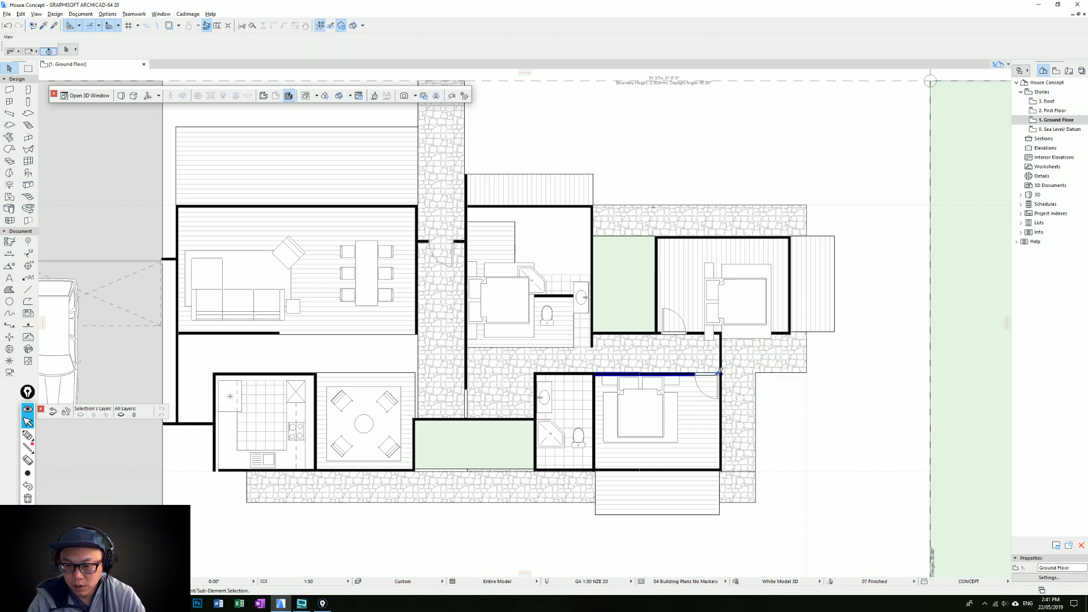
Shift the lower bedroom's door slightly left of the corner and place a matching door in the wall closing the stone path
left_click(696, 375)
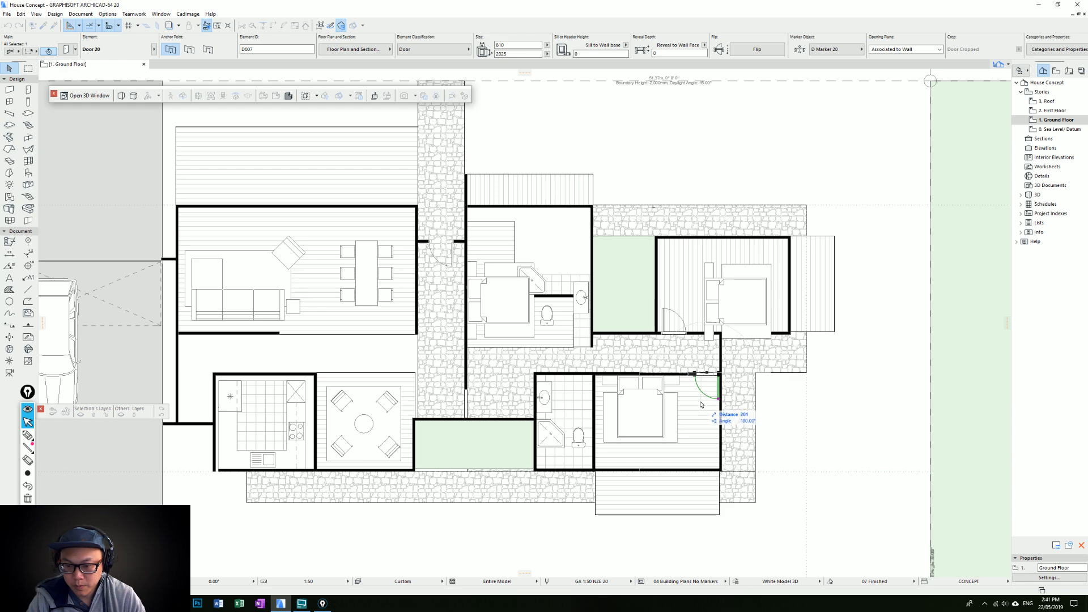
left_click(703, 372, "alt")
left_click(720, 356)
left_click(769, 349)
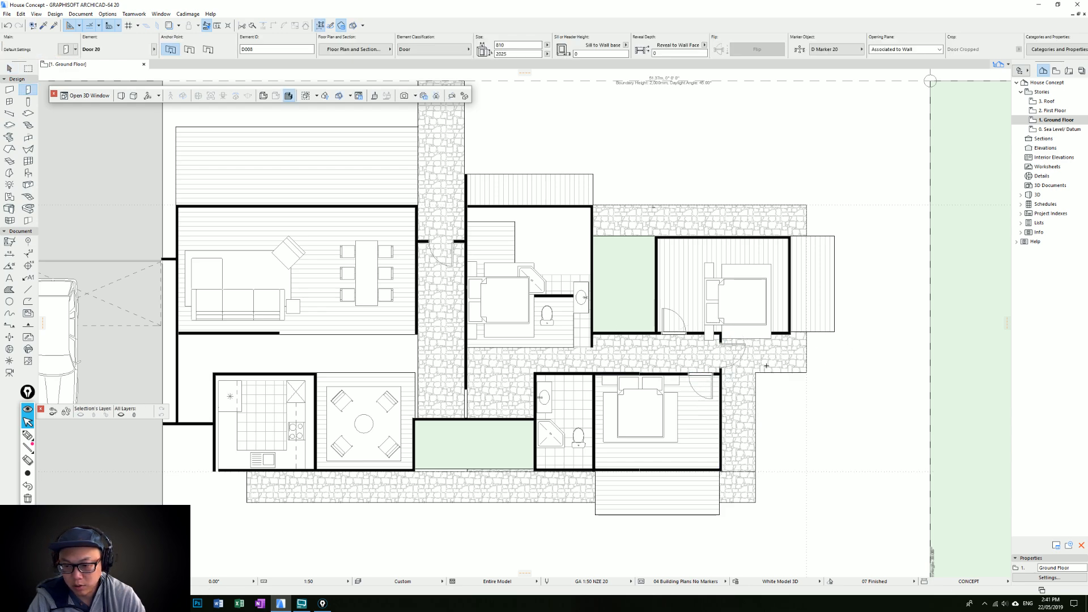
key("w")
left_click(756, 383)
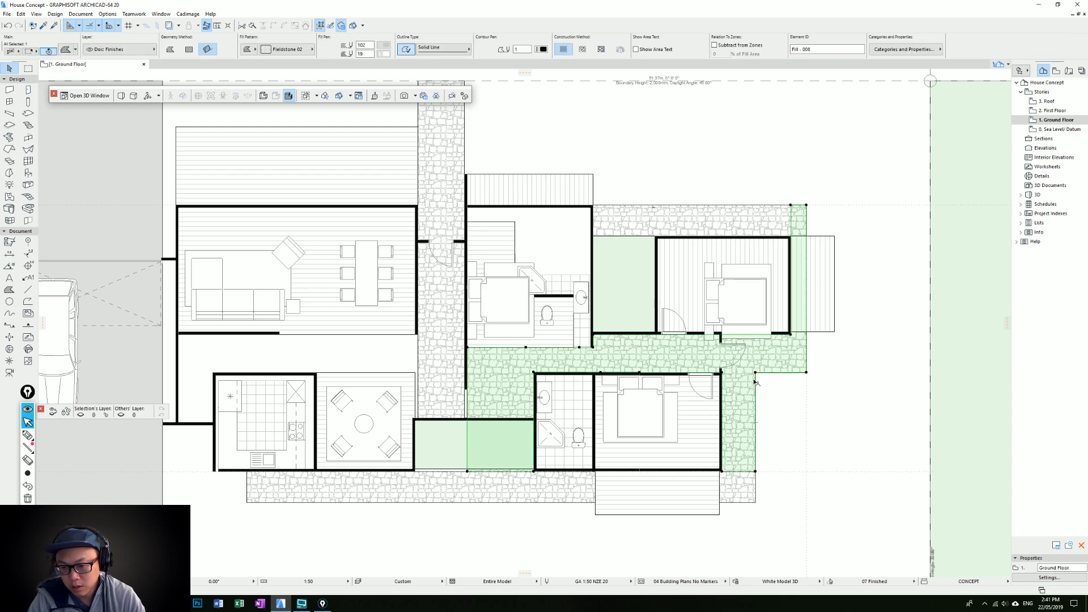
left_click(755, 379)
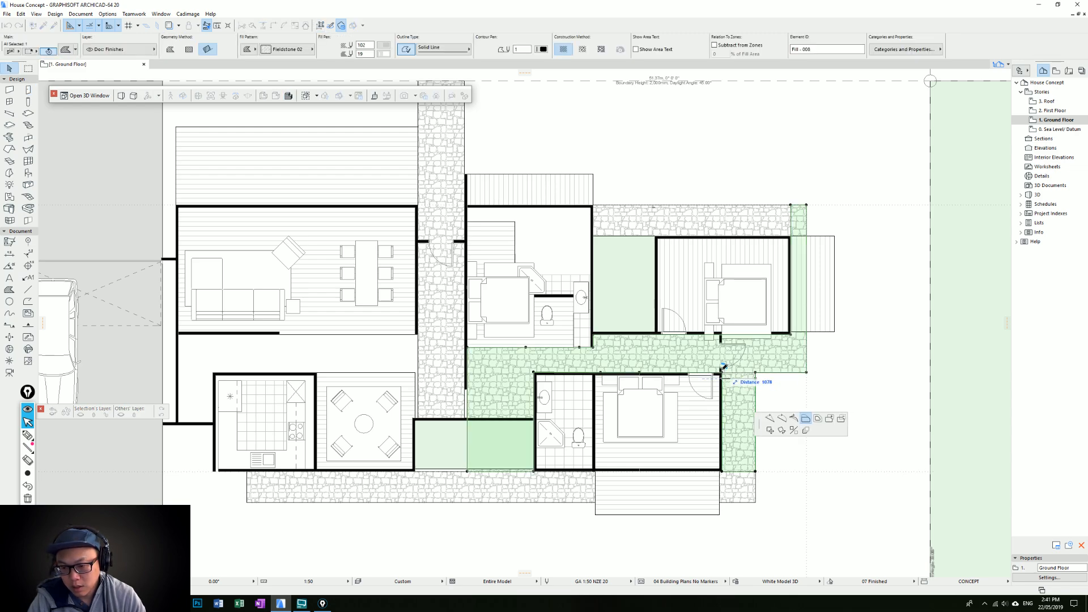
key("Escape")
key("Escape")
scroll(800, 385, "down", 2)
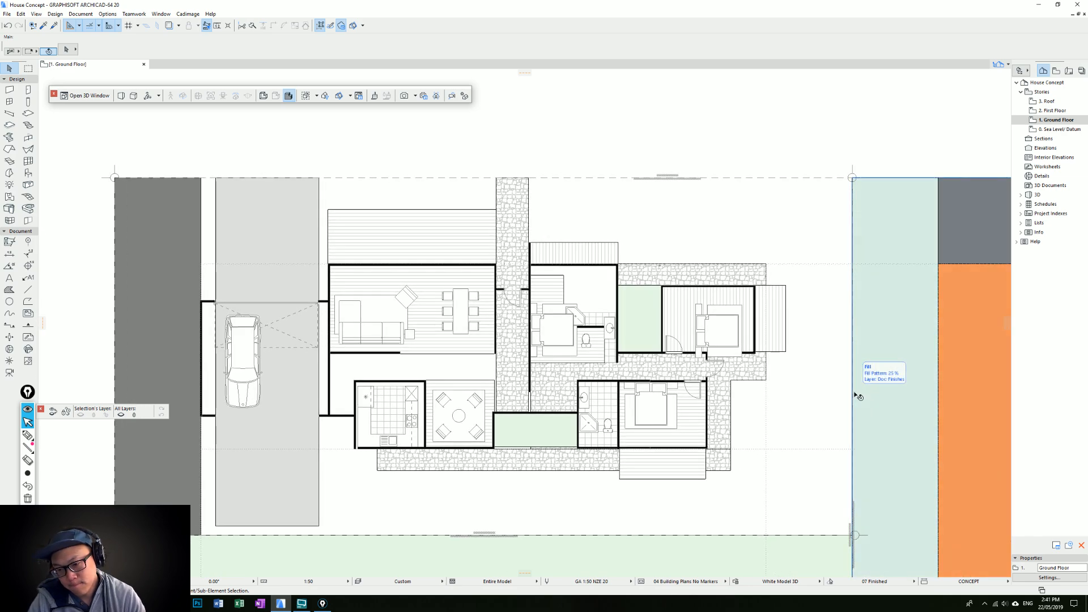
scroll(691, 457, "up", 2)
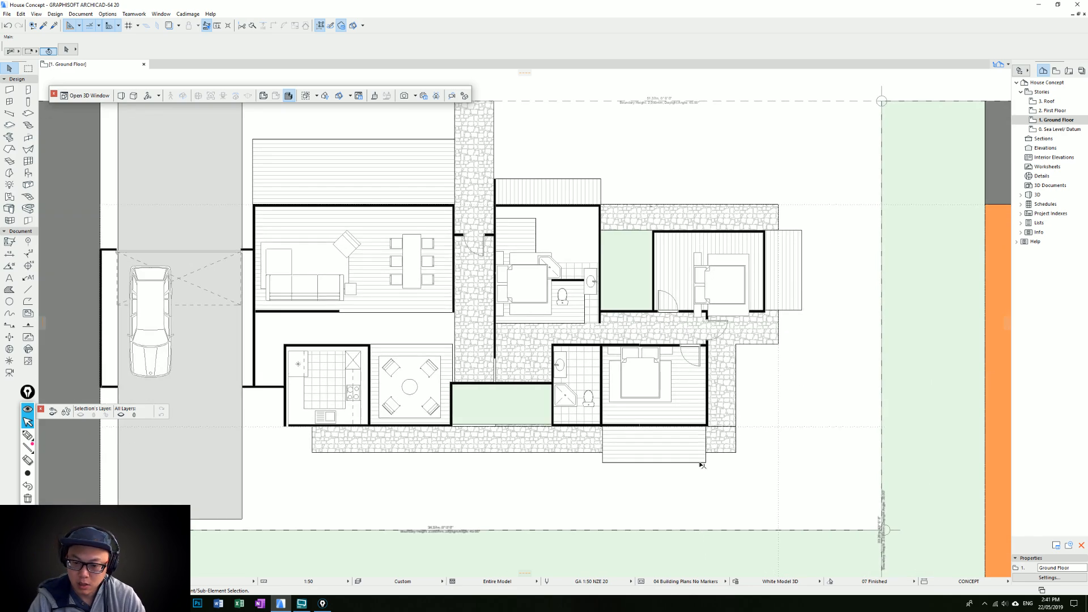
left_click(735, 435)
left_click(734, 433)
key("Escape")
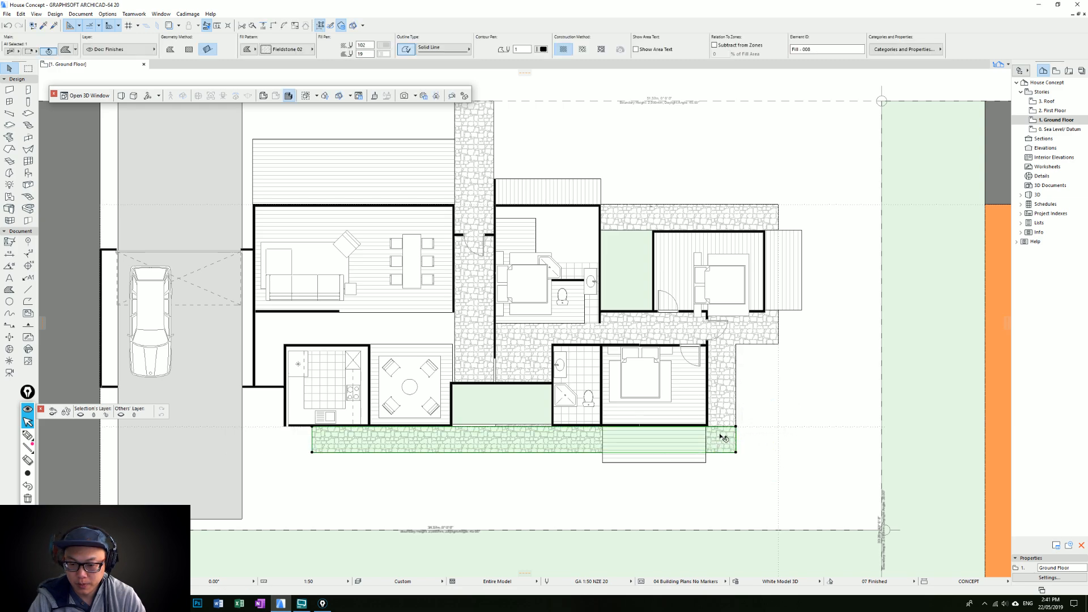
key("Escape")
Examine the ground floor layout around the living room, its deck, the bedrooms, the planting beds and the garage
middle_click_drag(694, 424, 691, 428)
middle_click_drag(671, 325, 670, 347)
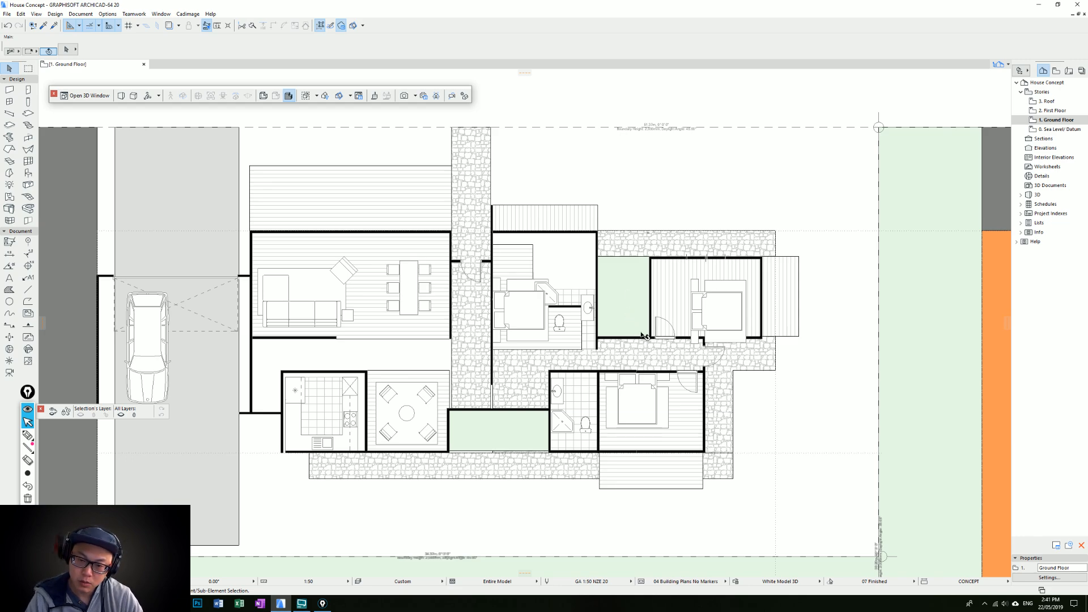
scroll(645, 323, "up", 2)
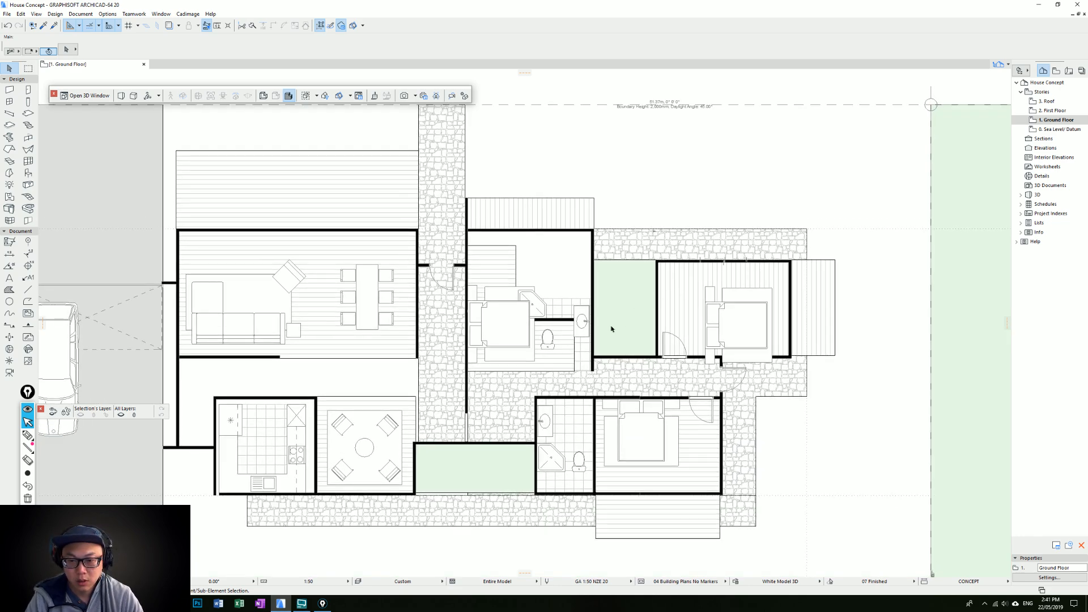
middle_click_drag(620, 326, 703, 300)
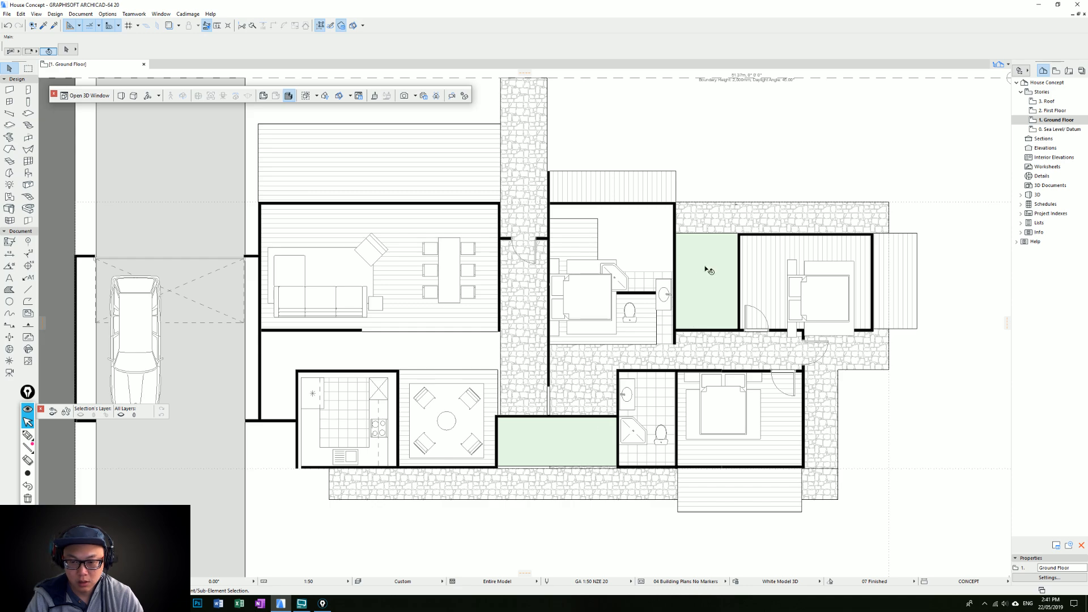
scroll(462, 405, "down", 1)
middle_click_drag(531, 404, 585, 420)
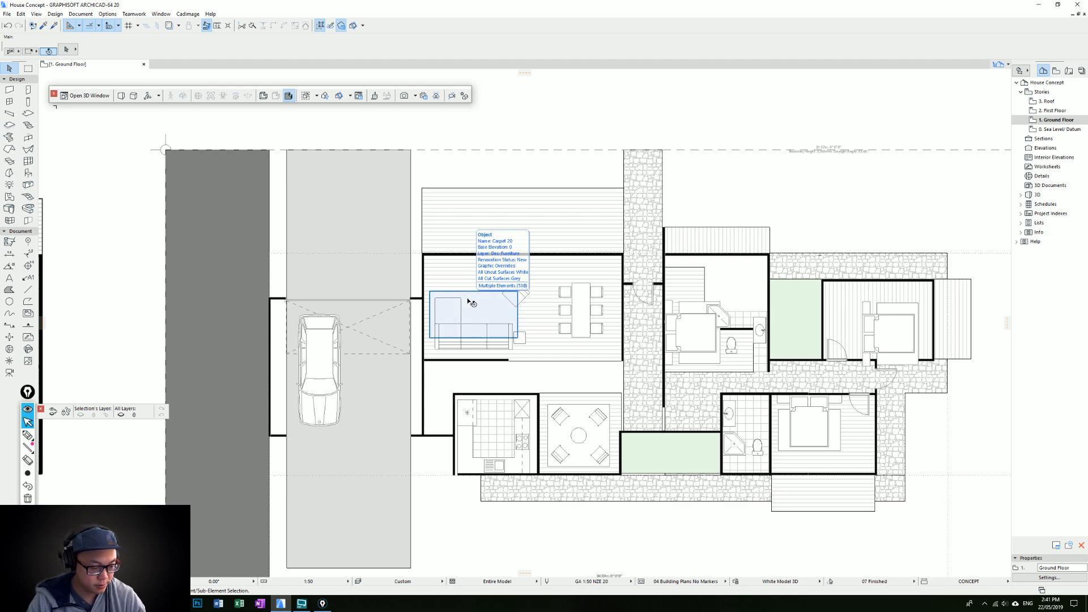
key("Tab")
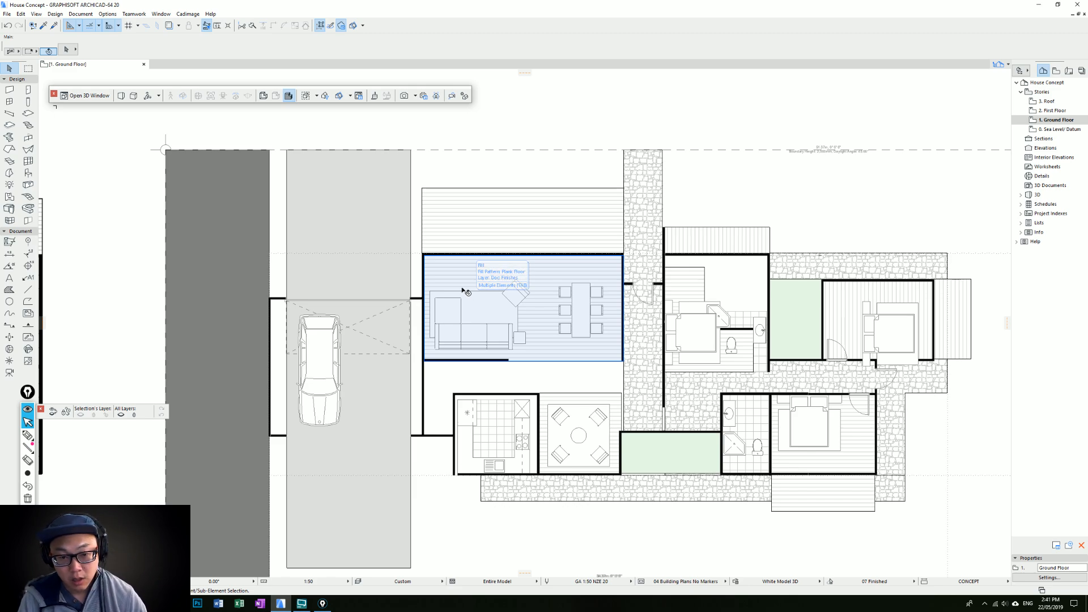
left_click(479, 211)
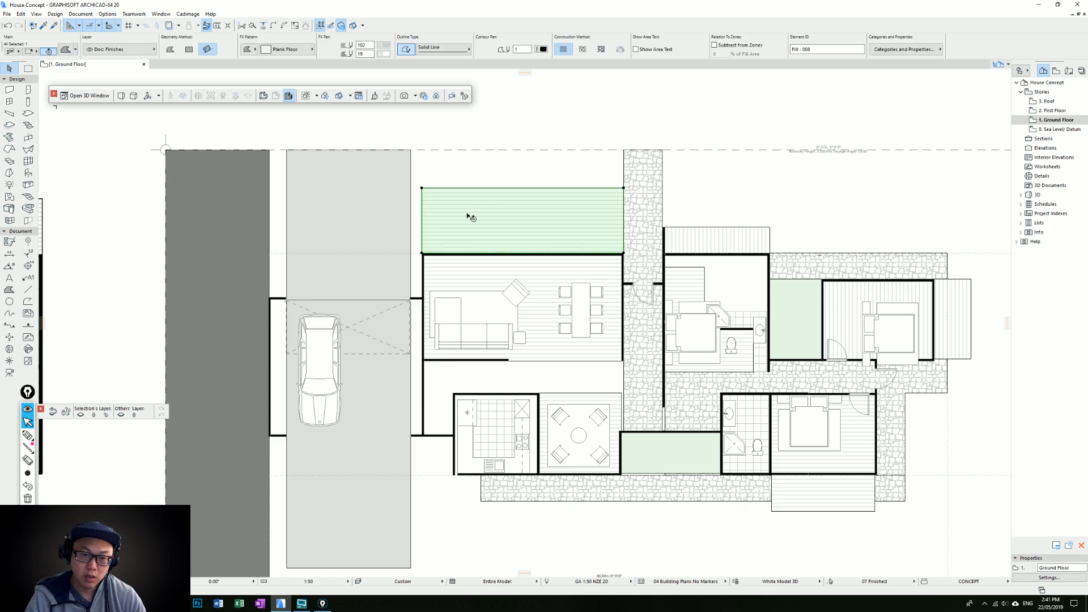
scroll(473, 227, "down", 2)
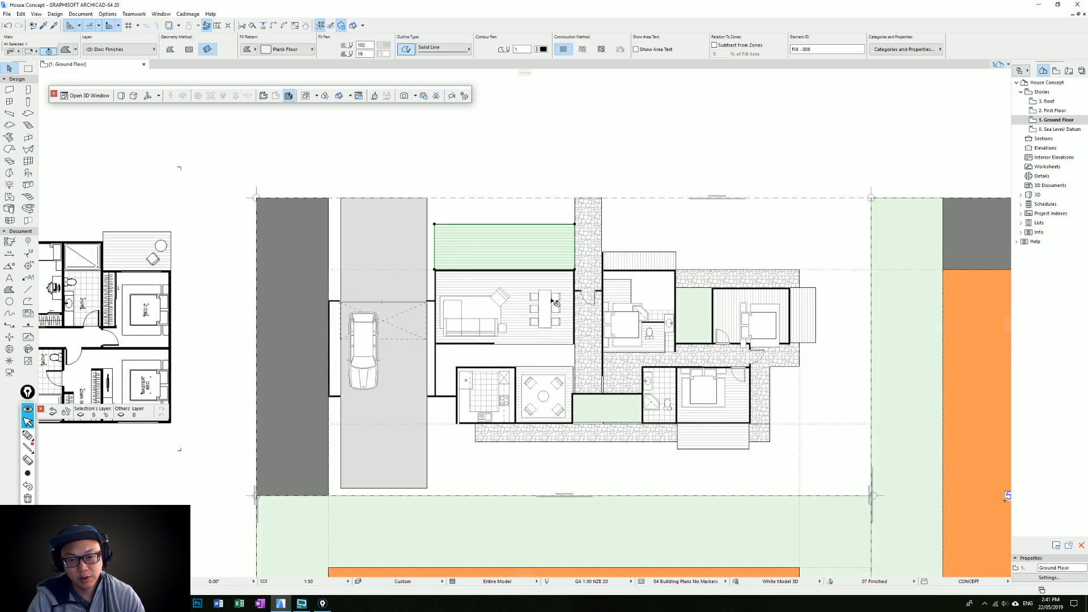
key("Escape")
left_click(602, 374, "alt")
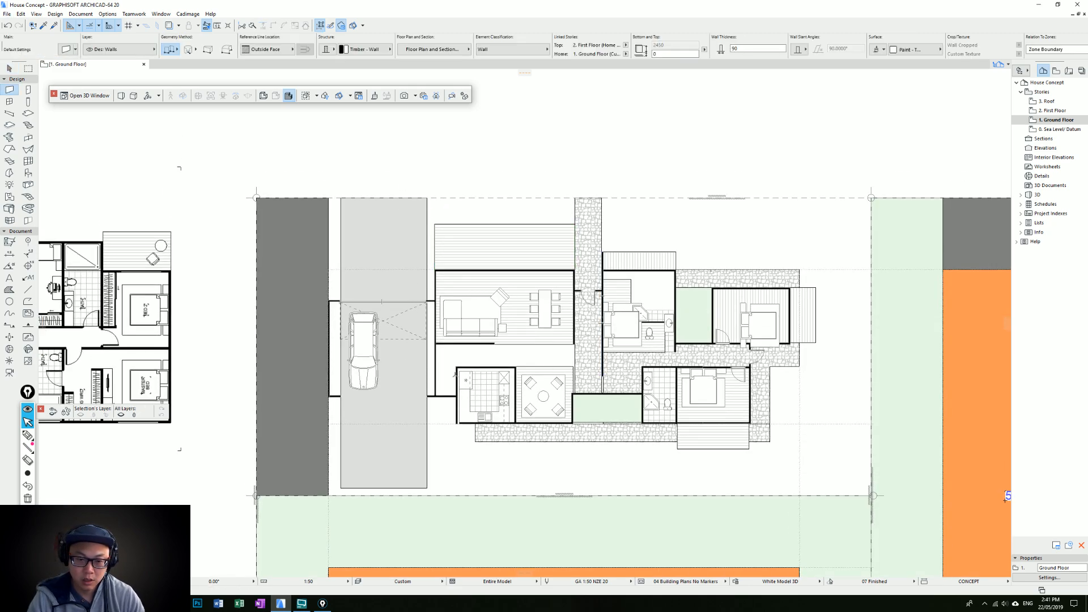
left_click(436, 396)
key("Escape")
key("Escape")
Set the living room wall facing the garage to 400 mm thick and extend its upper end to the deck's outer edge
left_click(437, 283)
left_click_drag(747, 49, 597, 50)
type("400")
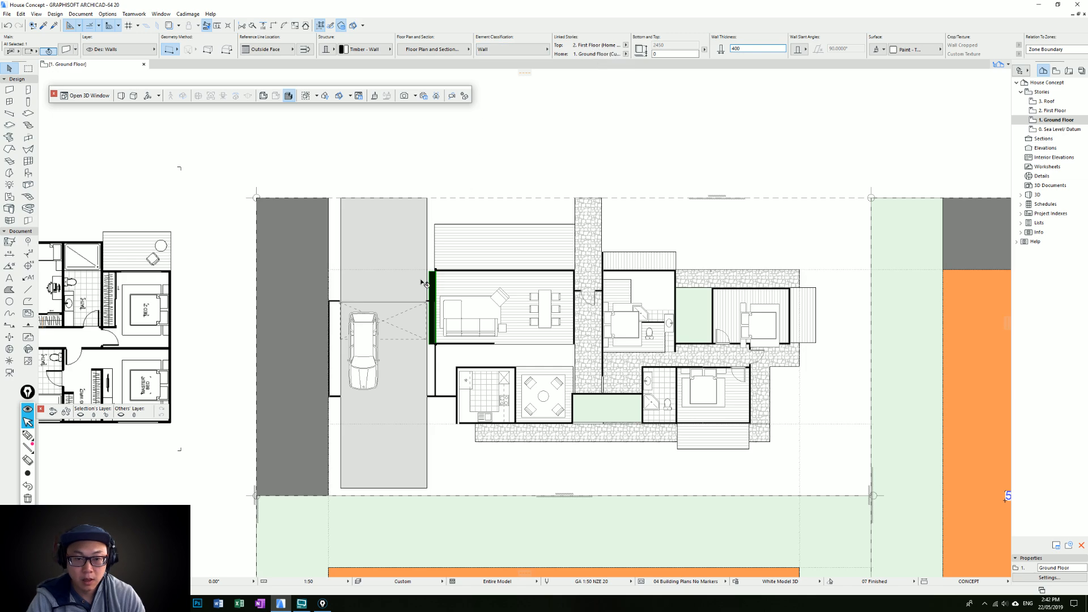
left_click(436, 272)
left_click(435, 224)
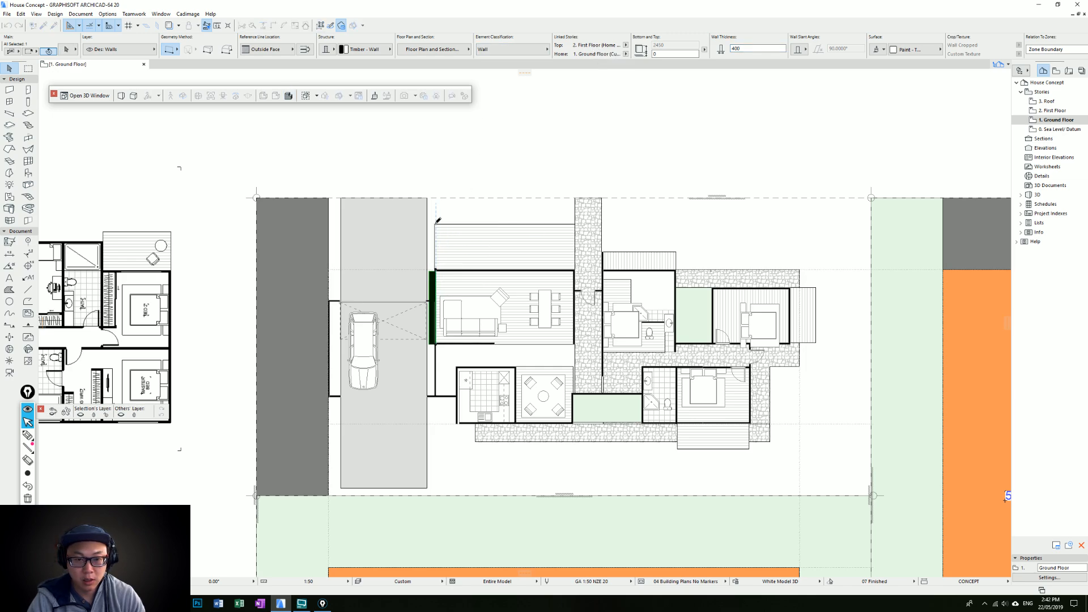
key("Escape")
Extend the thick wall's lower end down to the garage's lower wall line beside the kitchen
scroll(540, 308, "up", 2)
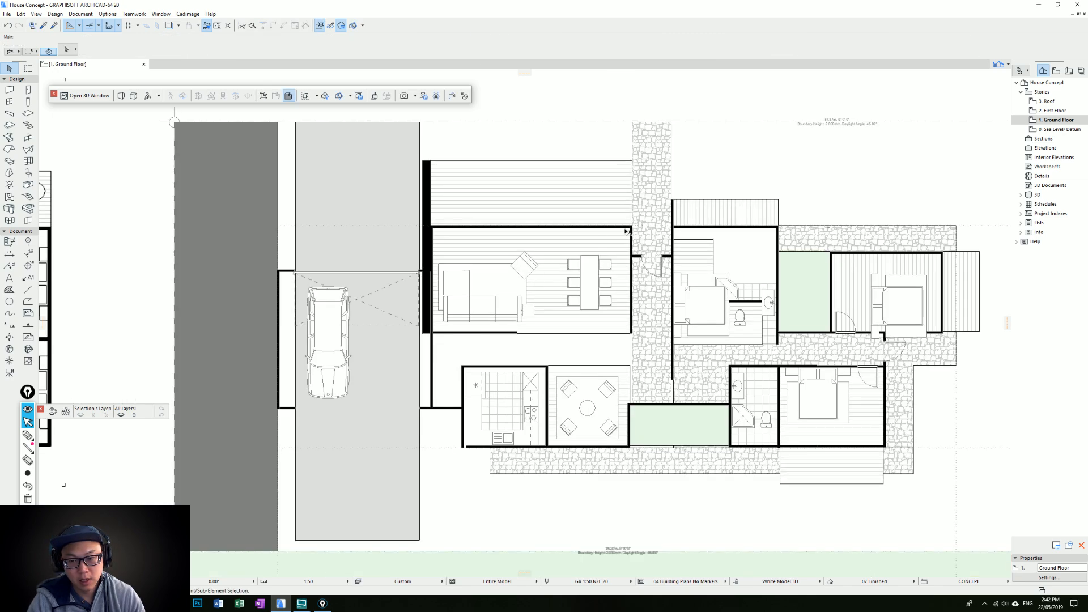
middle_click_drag(624, 271, 616, 288)
left_click(380, 379)
left_click(380, 377)
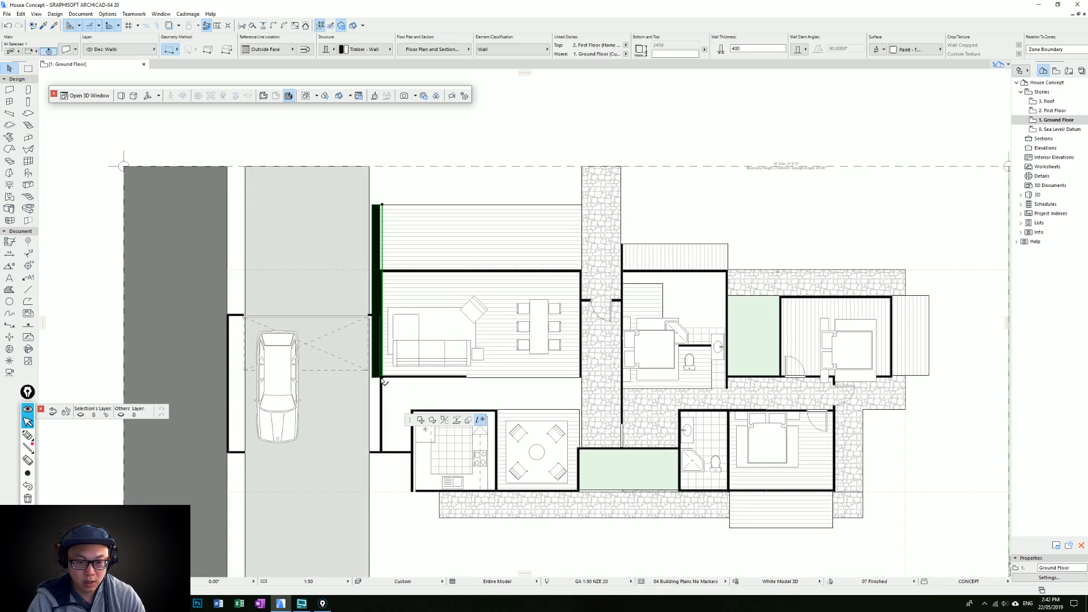
left_click(382, 453)
key("Escape")
Delete the old thin wall overlapping the thick wall's lower part, and undo the deletion of the thick wall
left_click(382, 406)
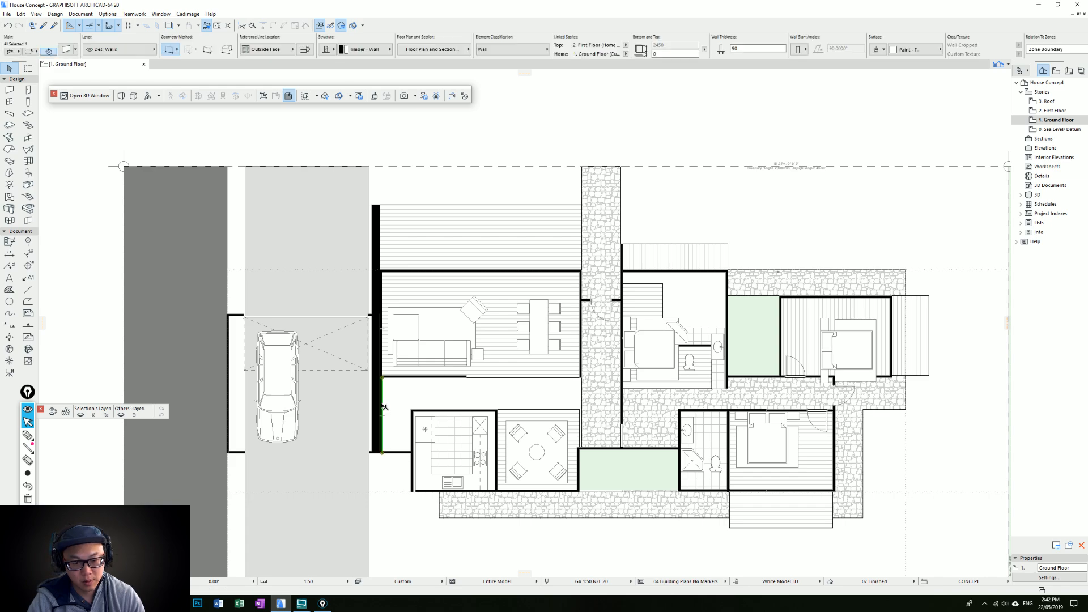
key("Escape")
left_click(383, 353)
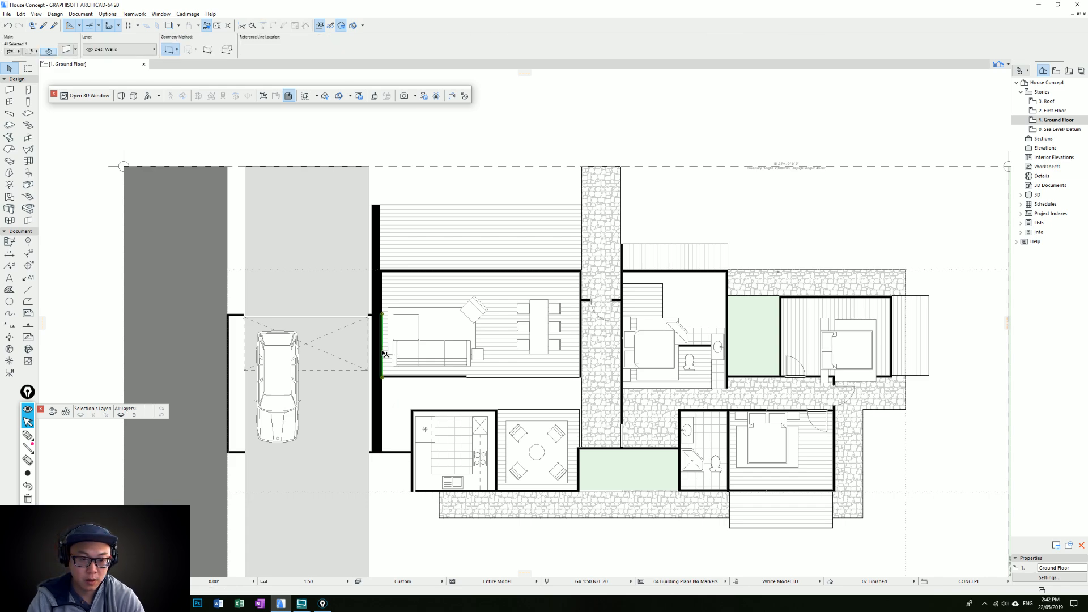
left_click(383, 298)
key("Delete")
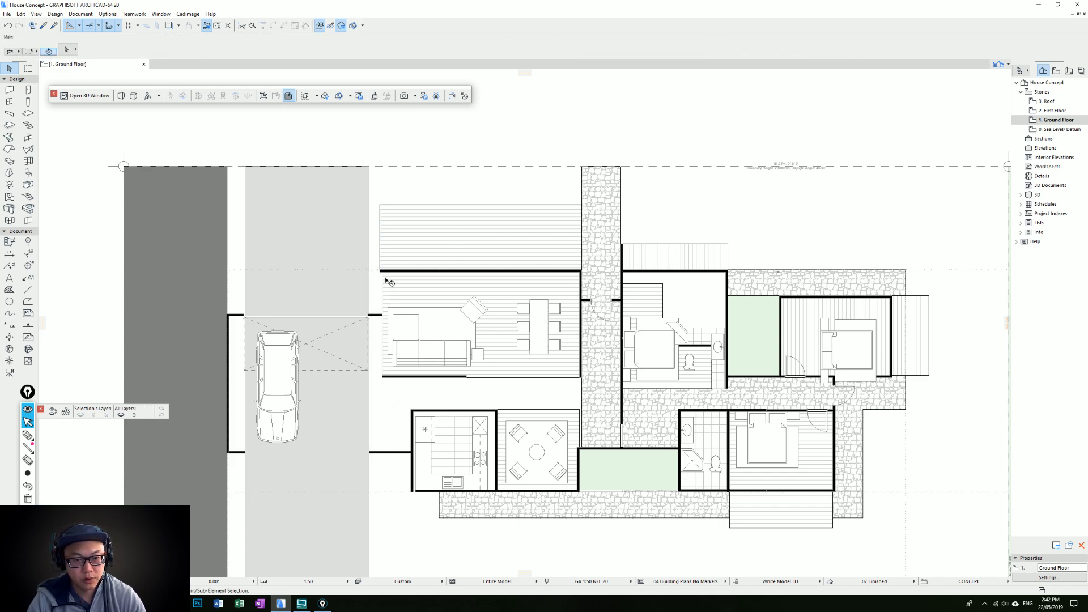
key("ctrl+z")
key("Escape")
Move the living room deck's left edge to line up with the thick wall's inner face
left_click(396, 217)
left_click(395, 216)
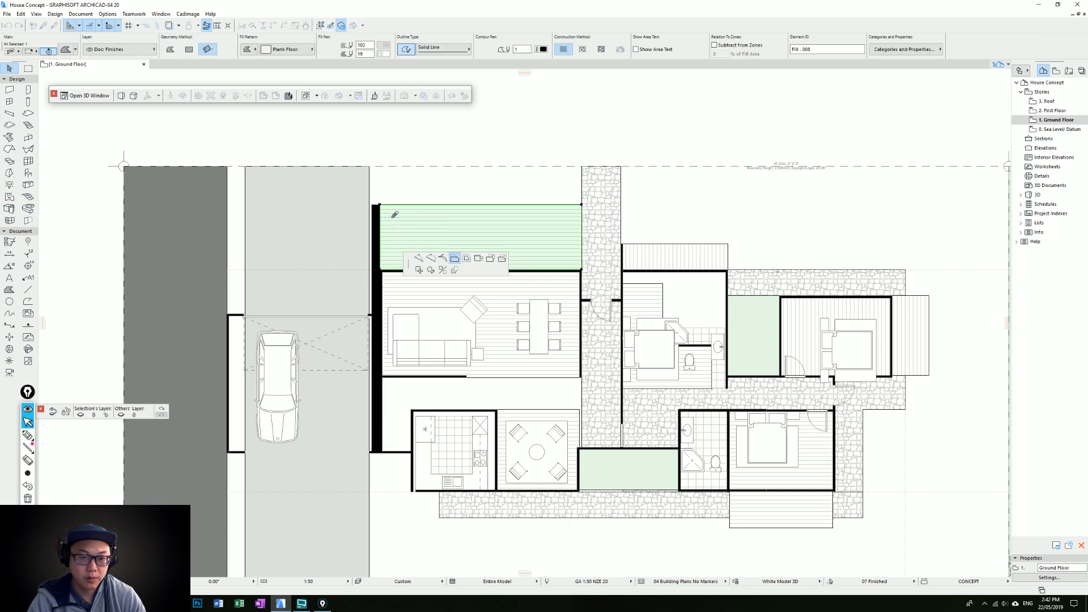
key("Escape")
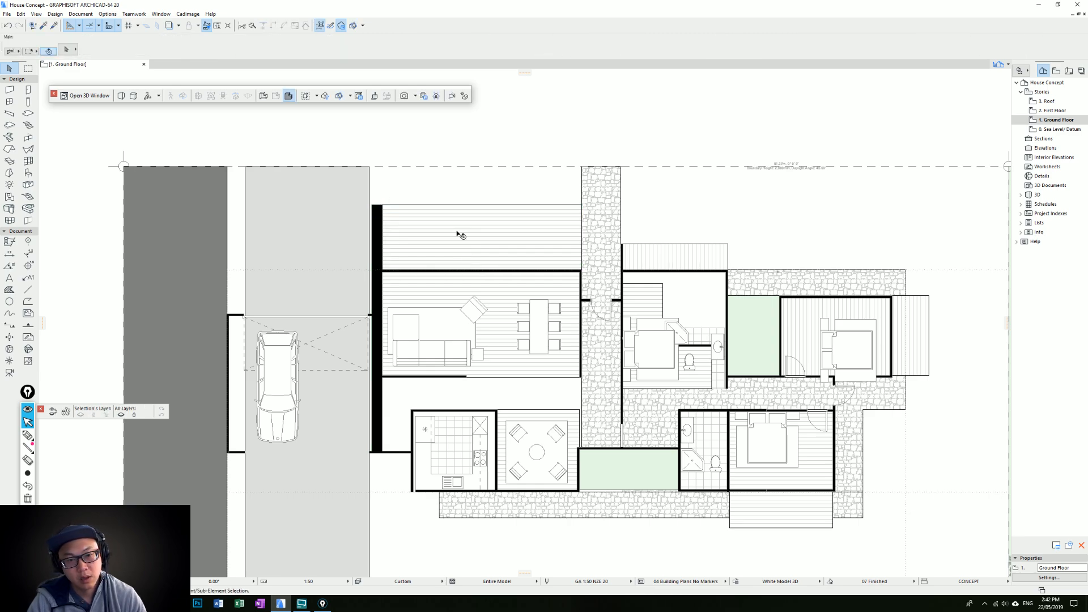
Shorten the thick wall's upper end from the deck's outer edge to the living room's upper wall
middle_click_drag(457, 232, 431, 234)
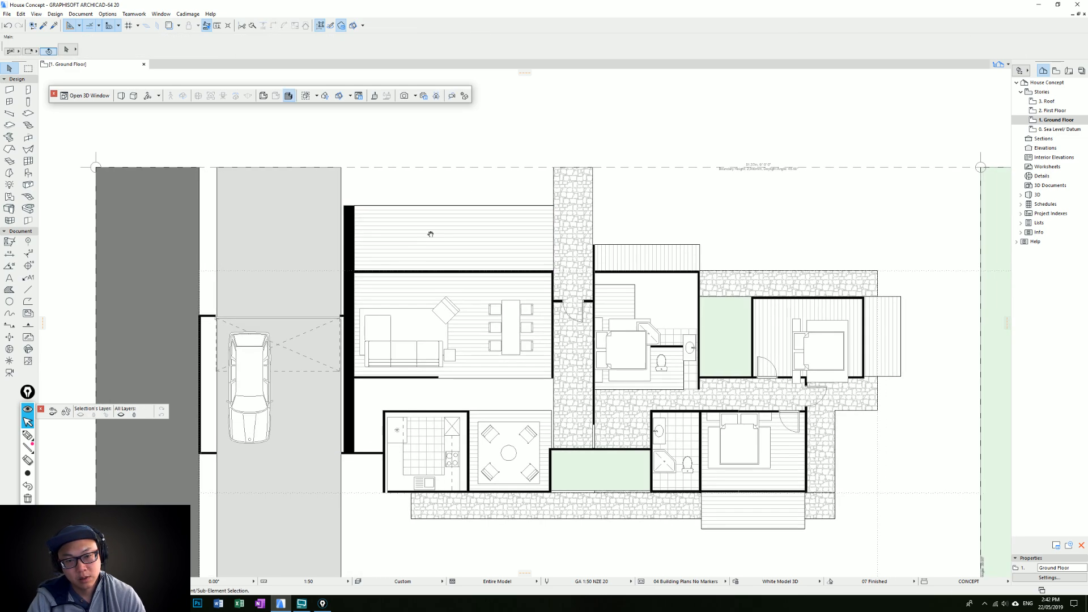
left_click(351, 304)
left_click(352, 206)
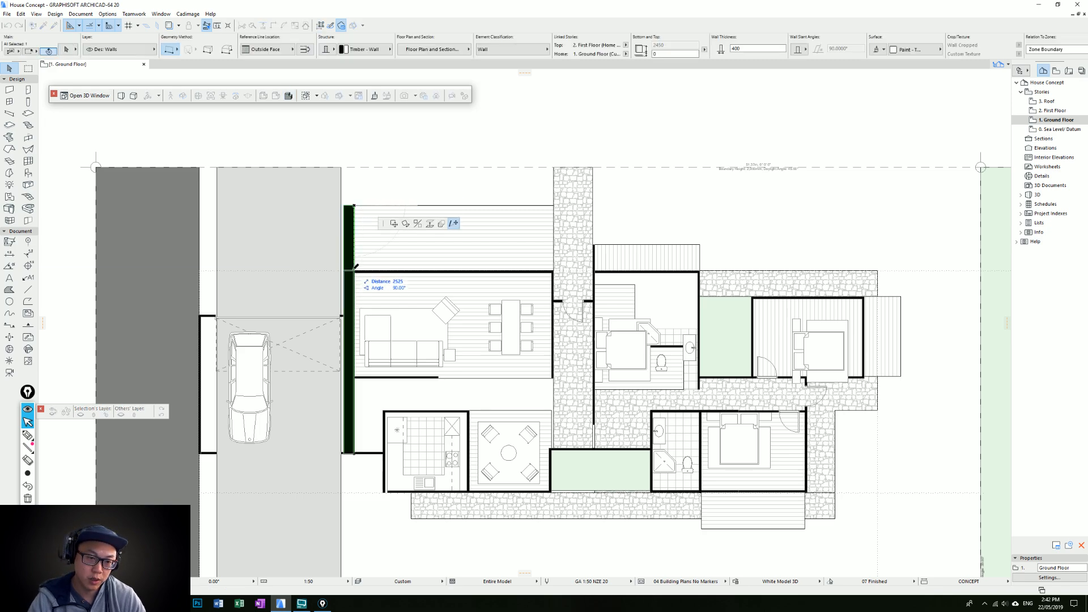
key("Escape")
key("Escape")
middle_click_drag(461, 293, 484, 252)
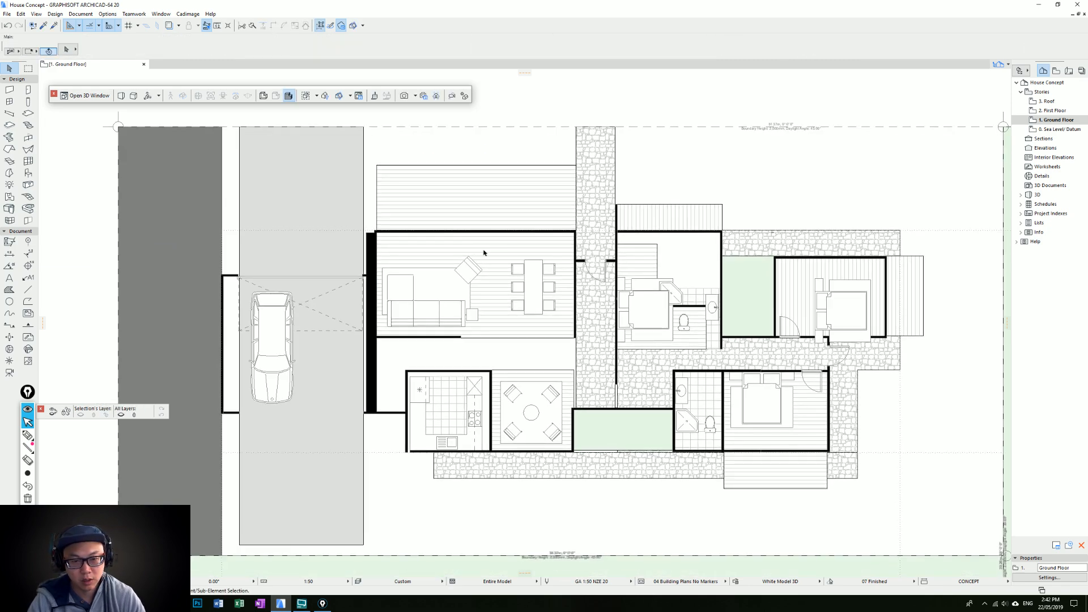
Move the living room's upper and lower walls, timber floor and furniture down together, towards the kitchen
left_click(551, 231)
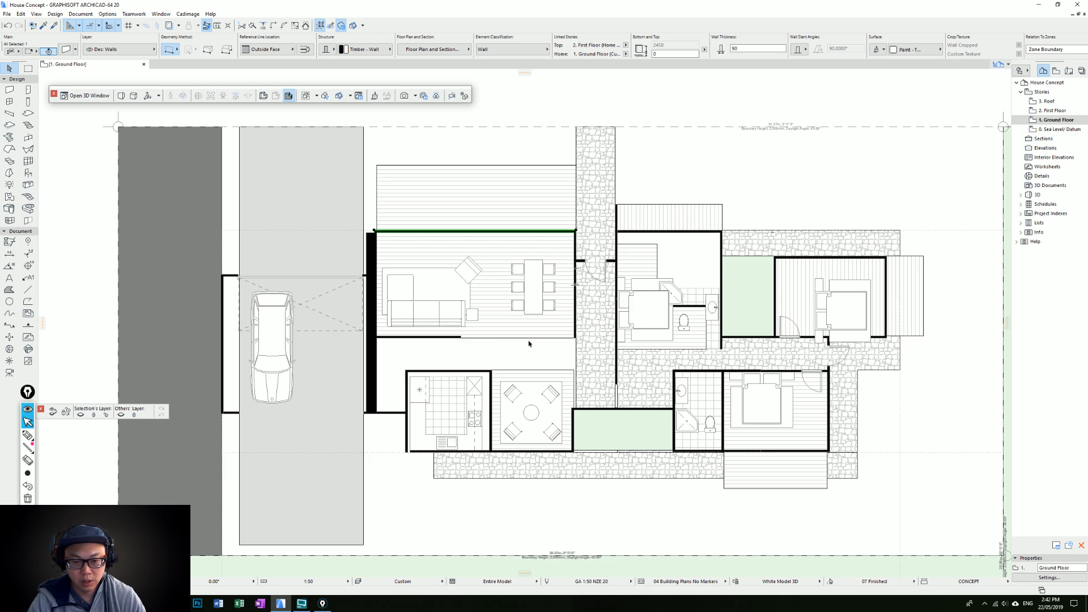
key("Escape")
left_click_drag(553, 351, 420, 256)
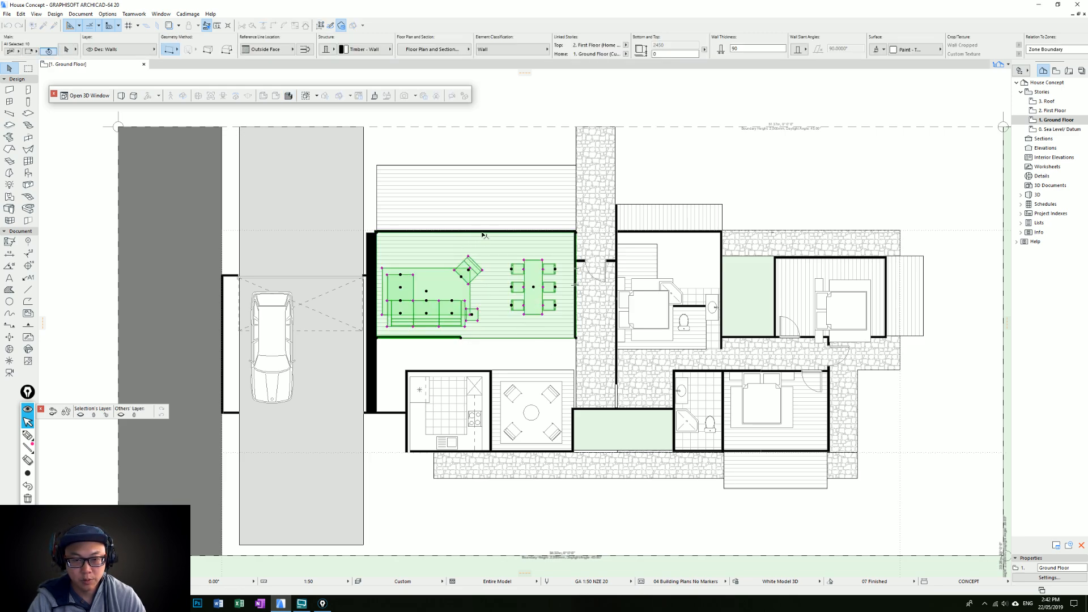
left_click(487, 232, "shift")
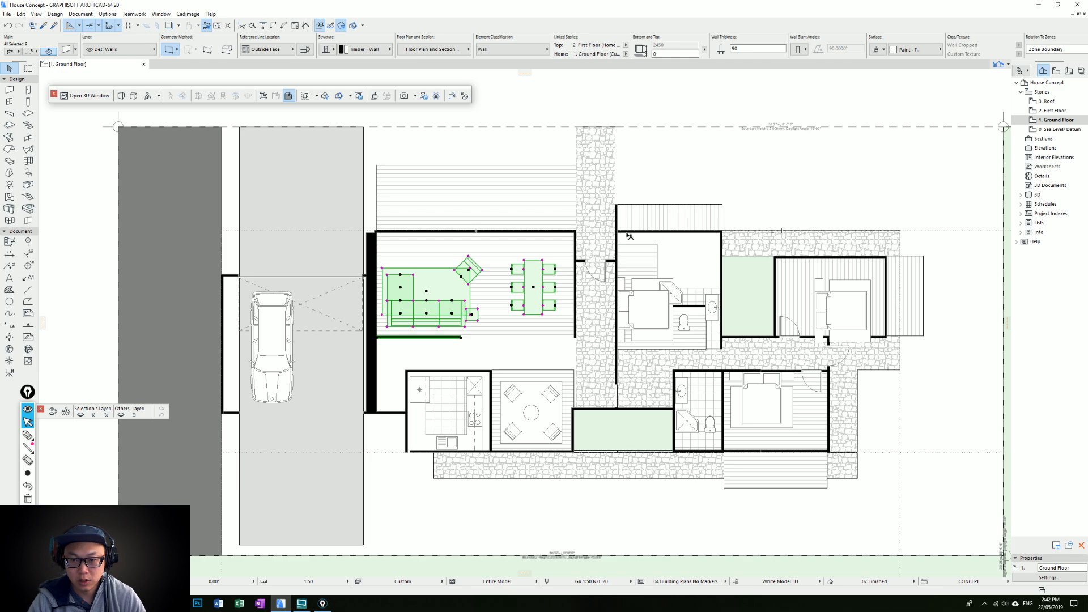
left_click(575, 232)
left_click_drag(550, 353, 417, 259)
left_click_drag(492, 285, 497, 311)
type("10")
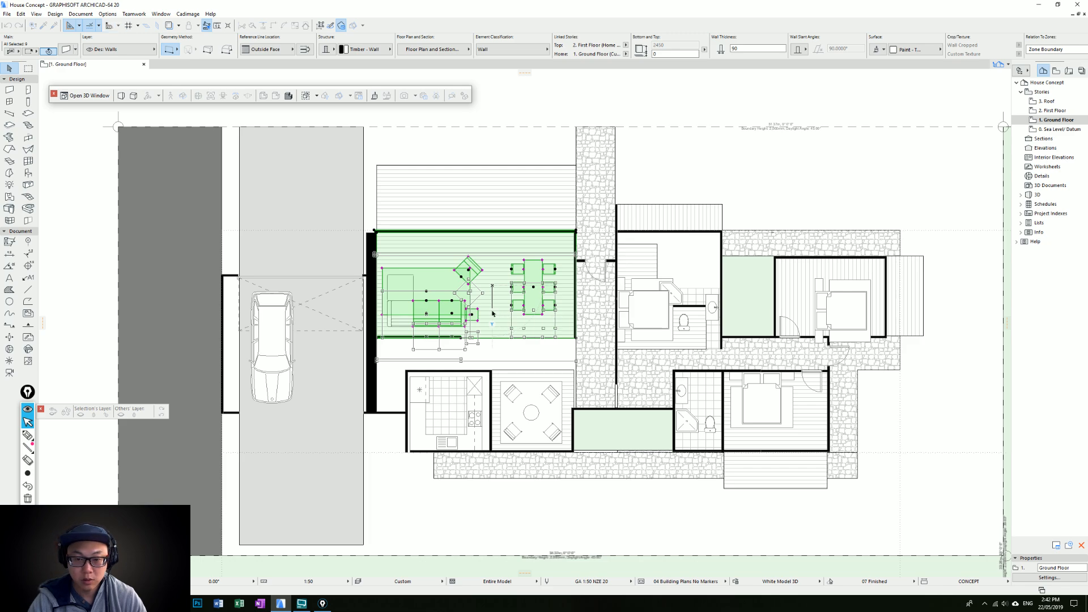
key("Return")
middle_click_drag(497, 365, 511, 321)
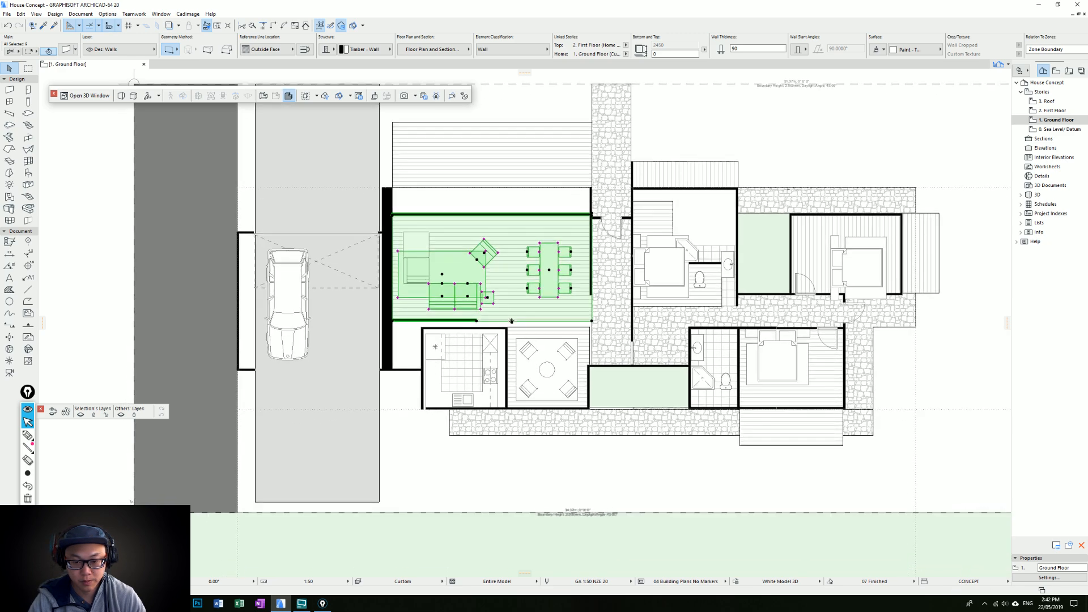
key("Escape")
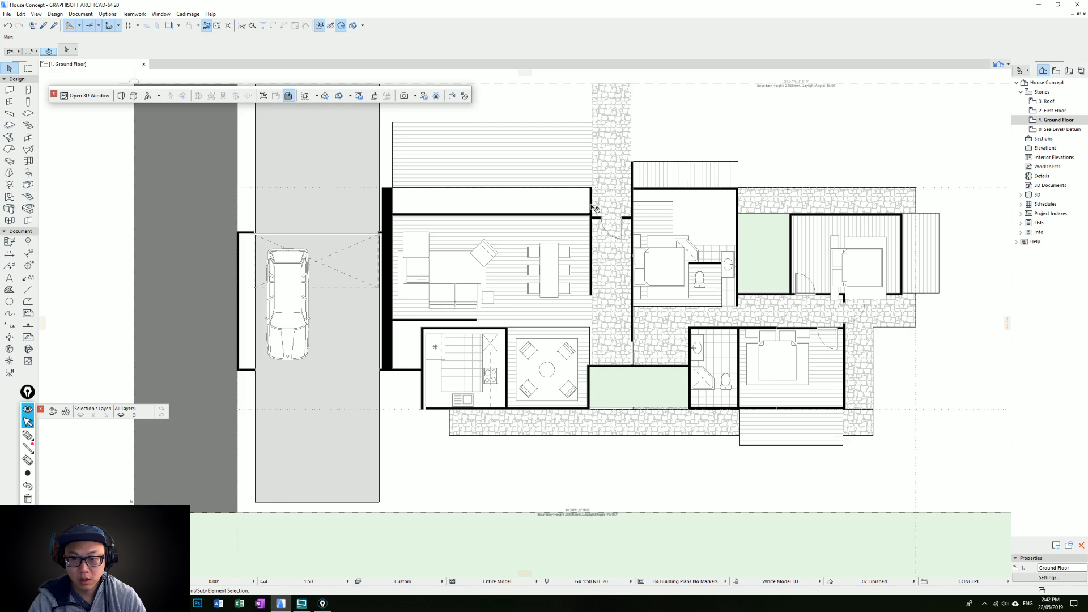
Trim the living room's right wall to its shifted upper wall and move the entry door's wall up in line with it
middle_click_drag(596, 201, 574, 253)
left_click(606, 273)
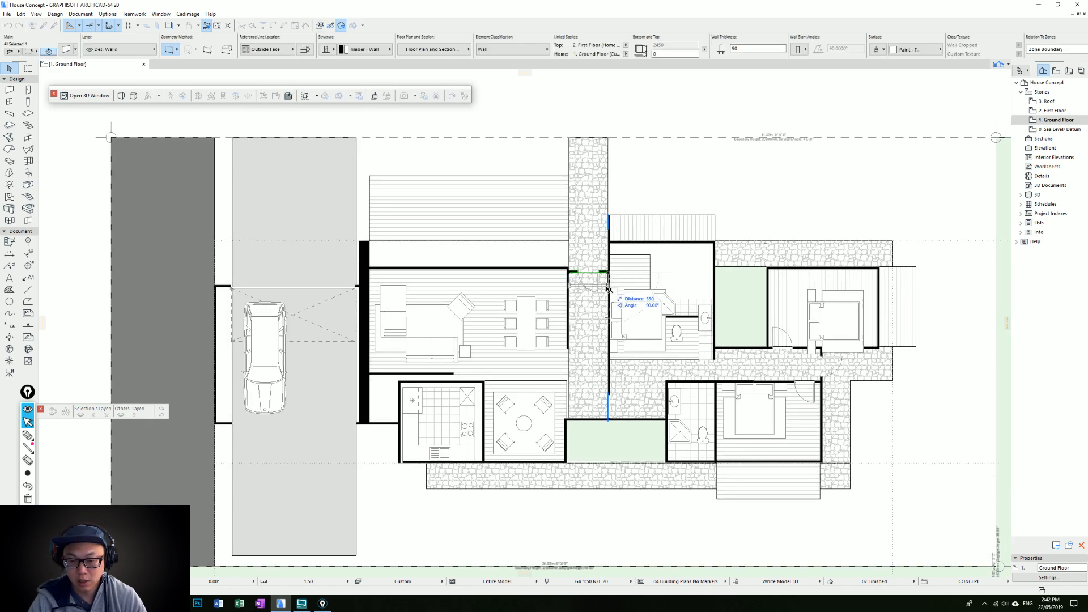
key("Escape")
scroll(578, 276, "up", 2)
key("Escape")
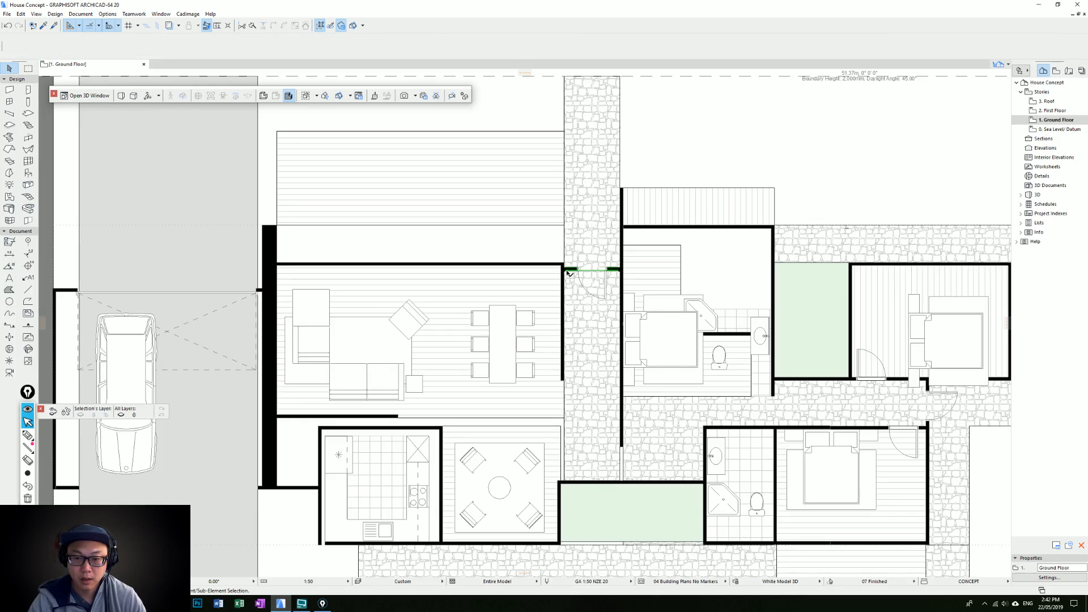
left_click(569, 274)
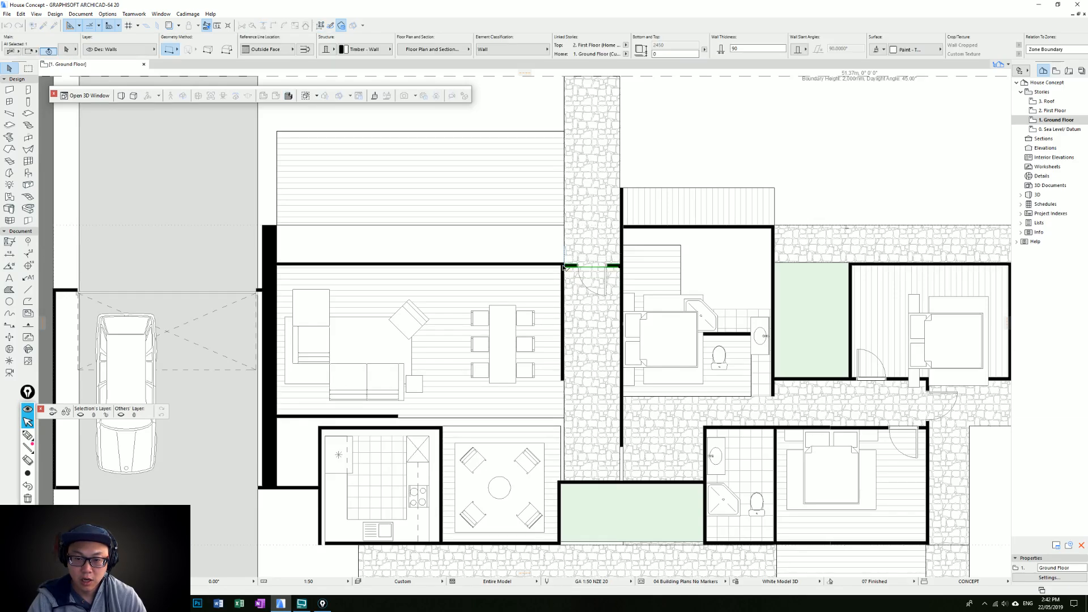
scroll(545, 297, "down", 2)
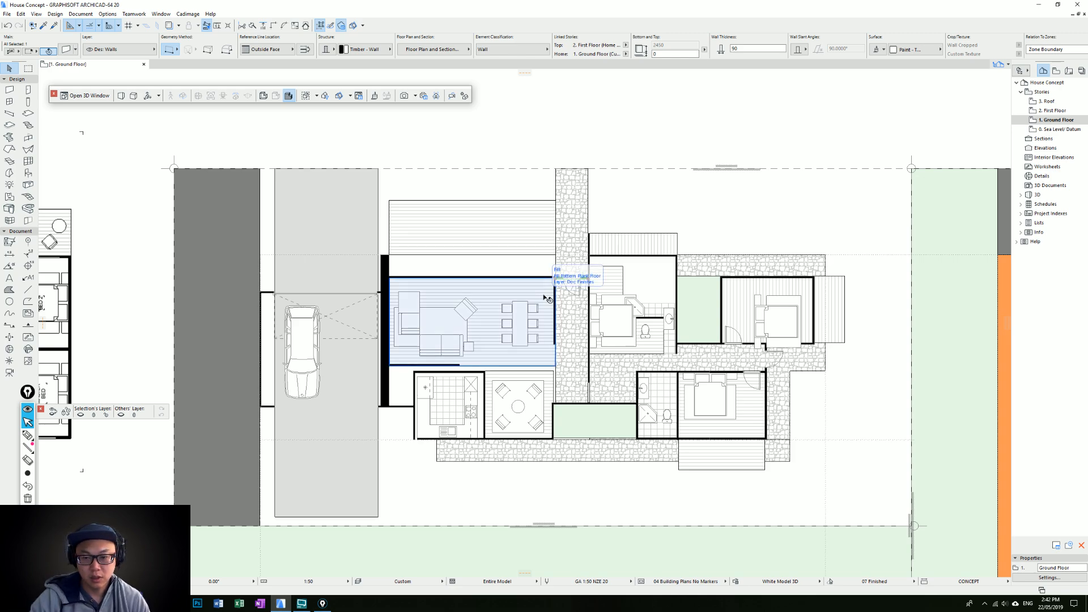
Move the entry door's wall down along the stone path, below the living room's upper wall
scroll(606, 329, "up", 2)
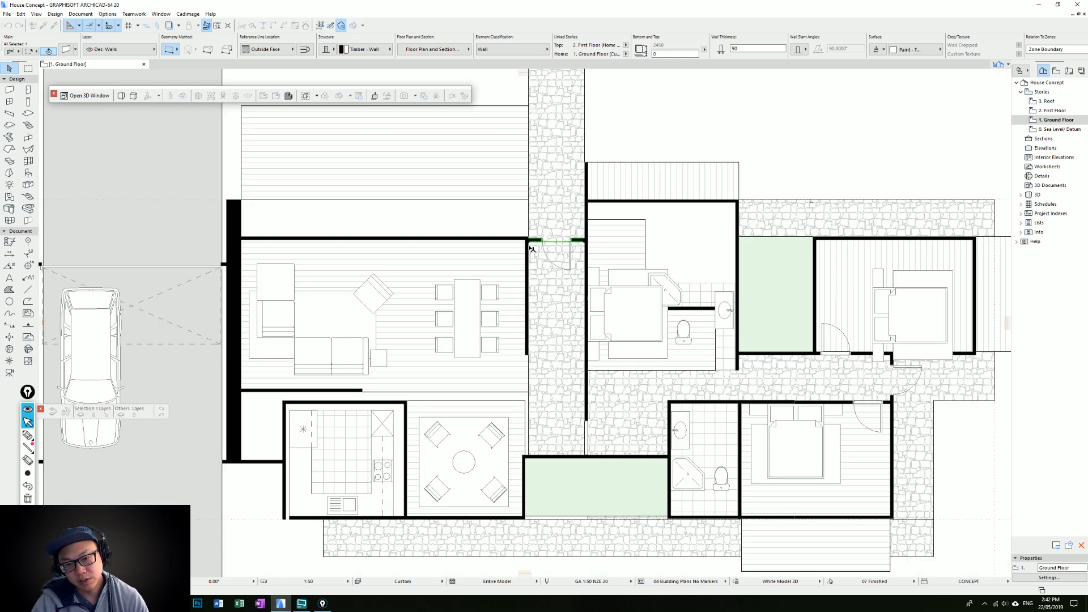
scroll(529, 243, "up", 2)
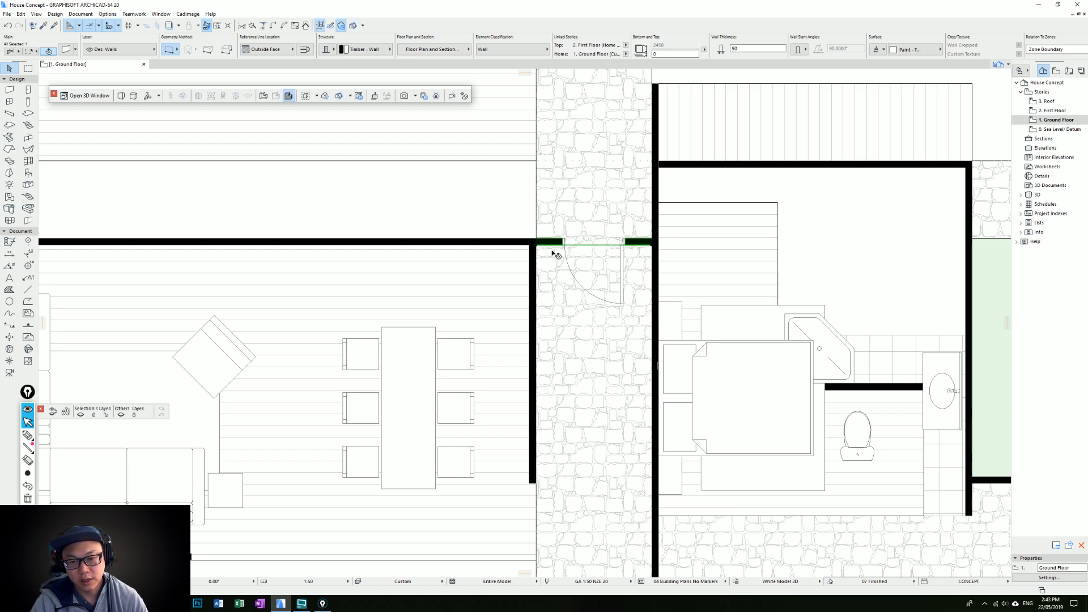
scroll(555, 254, "down", 2)
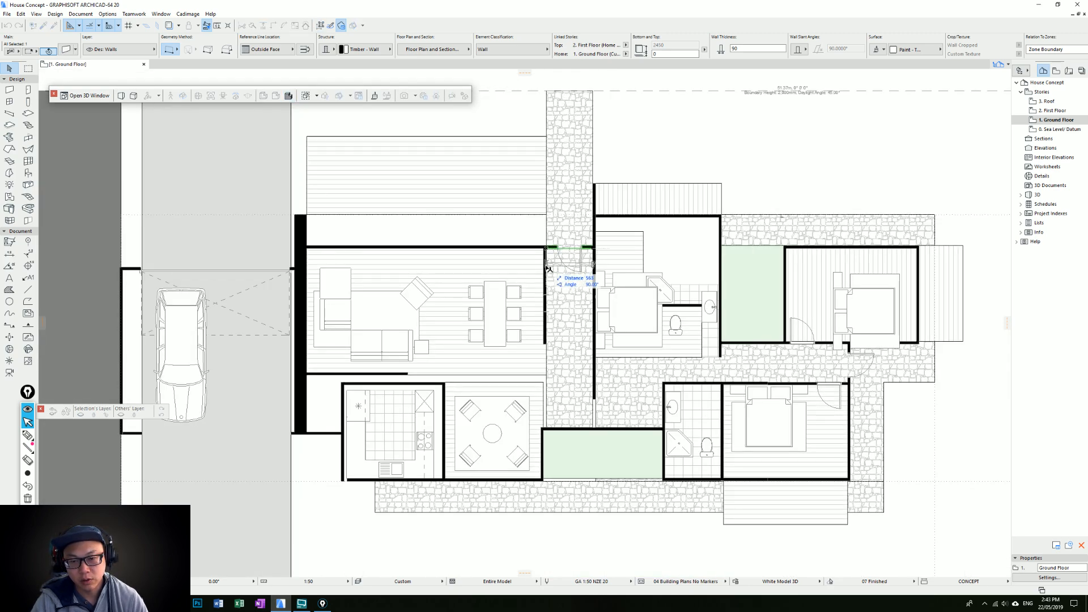
type("1000")
key("Return")
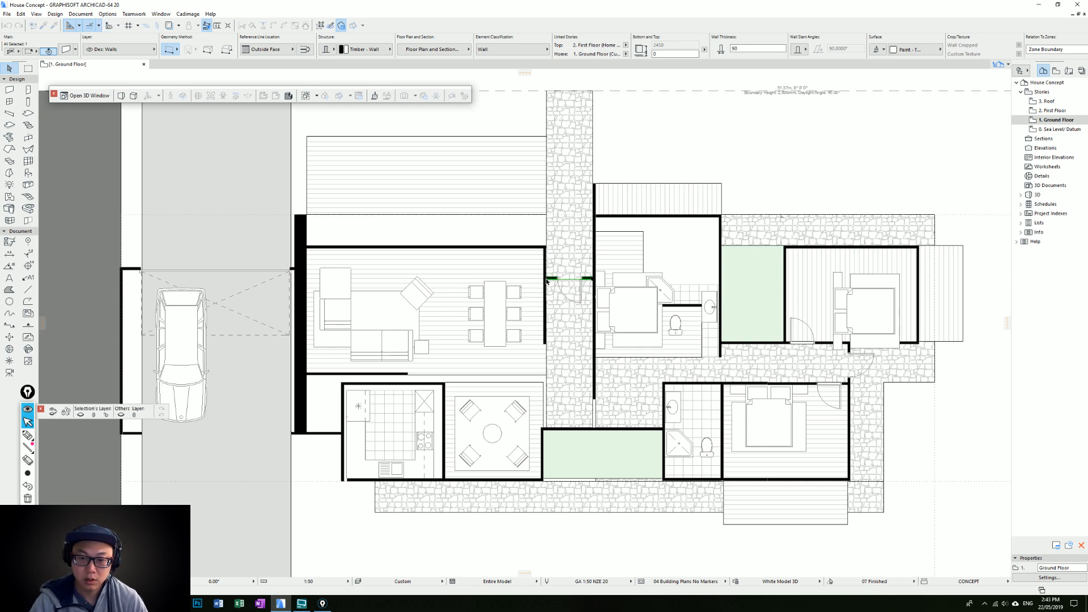
Shorten the living room's right wall by moving its lower end up towards the entry door
scroll(555, 347, "up", 1)
left_click(546, 344)
left_click(544, 344)
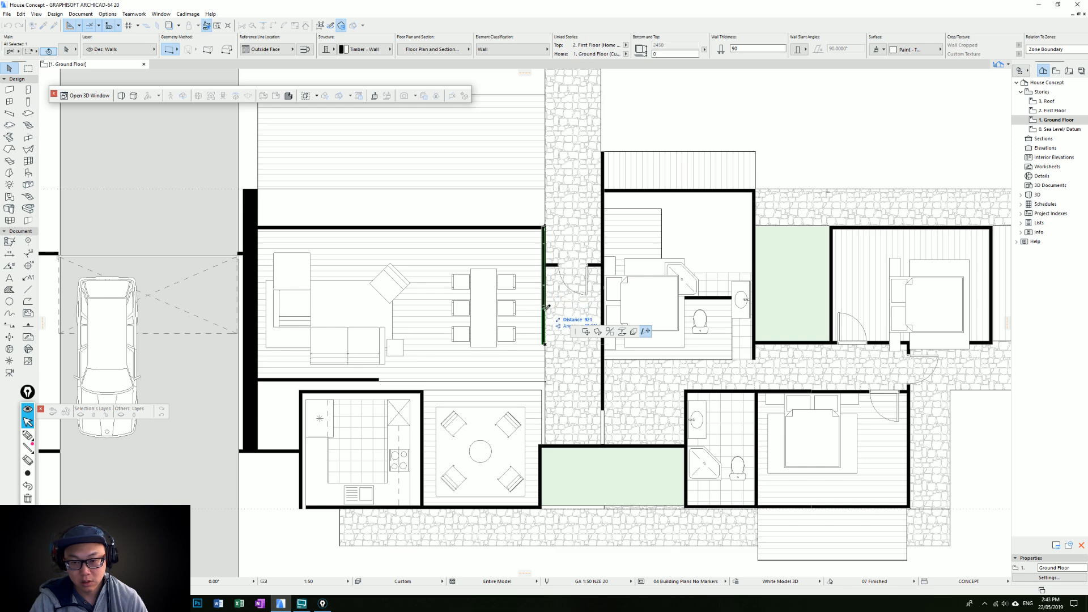
left_click(560, 330)
key("Escape")
scroll(559, 329, "down", 2)
middle_click_drag(566, 324, 633, 312)
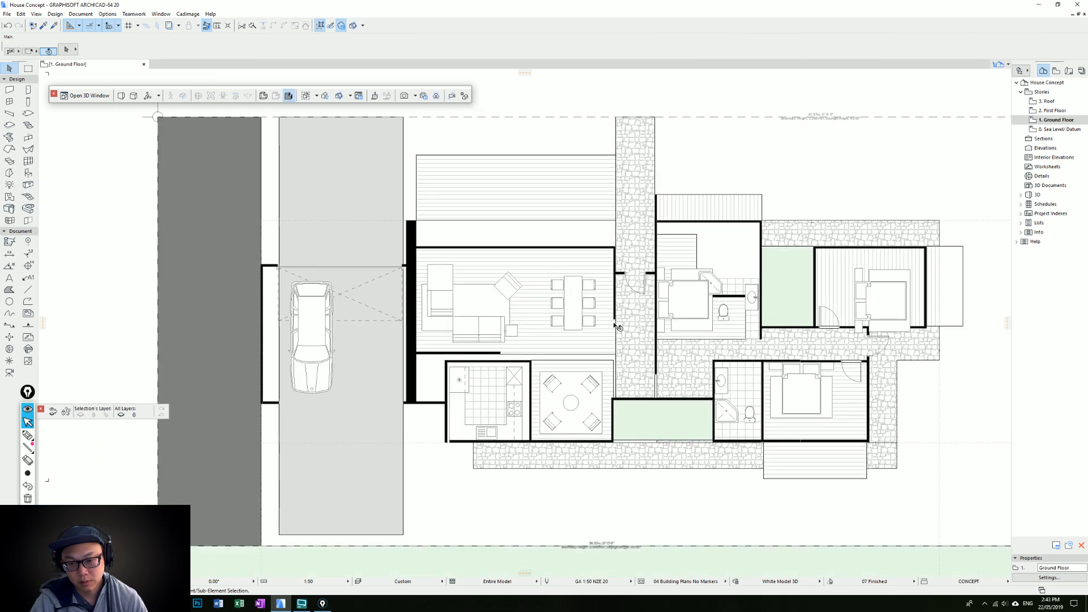
left_click(616, 321)
key("Escape")
scroll(630, 323, "up", 1)
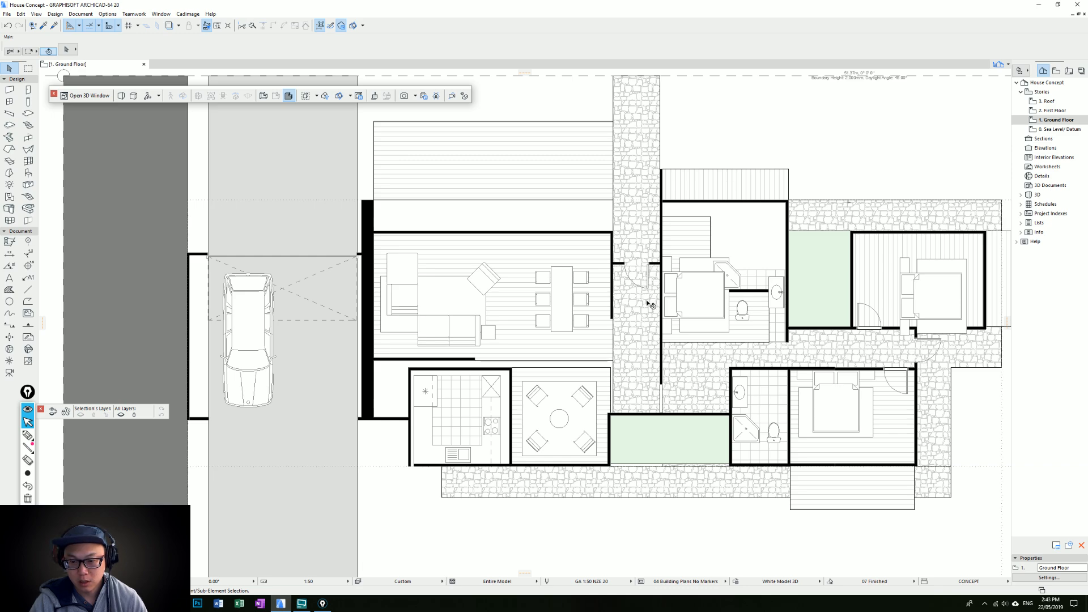
left_click(609, 423)
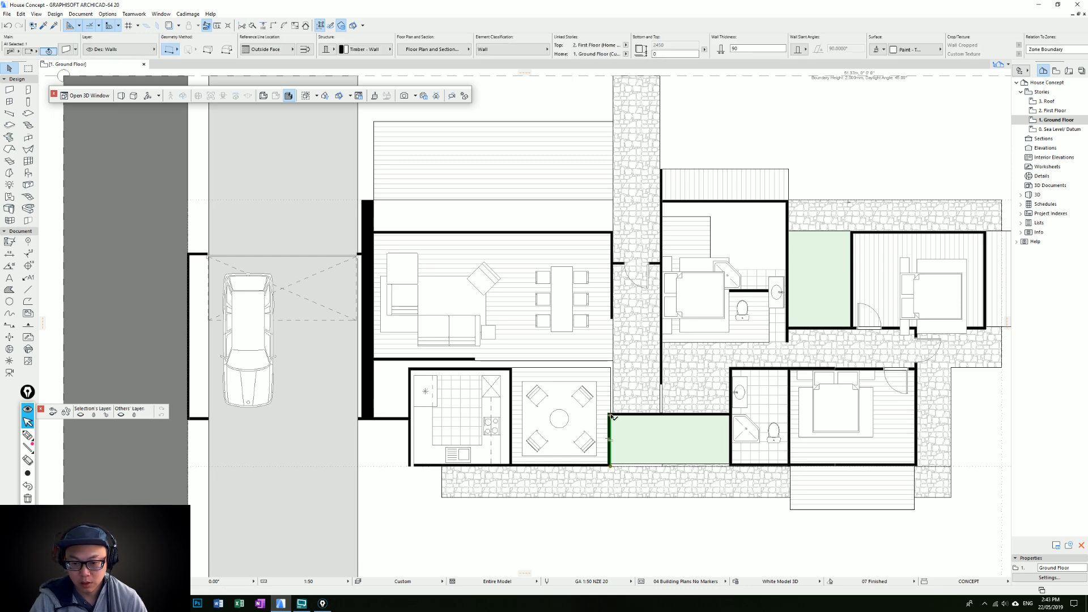
middle_click_drag(634, 441, 627, 376)
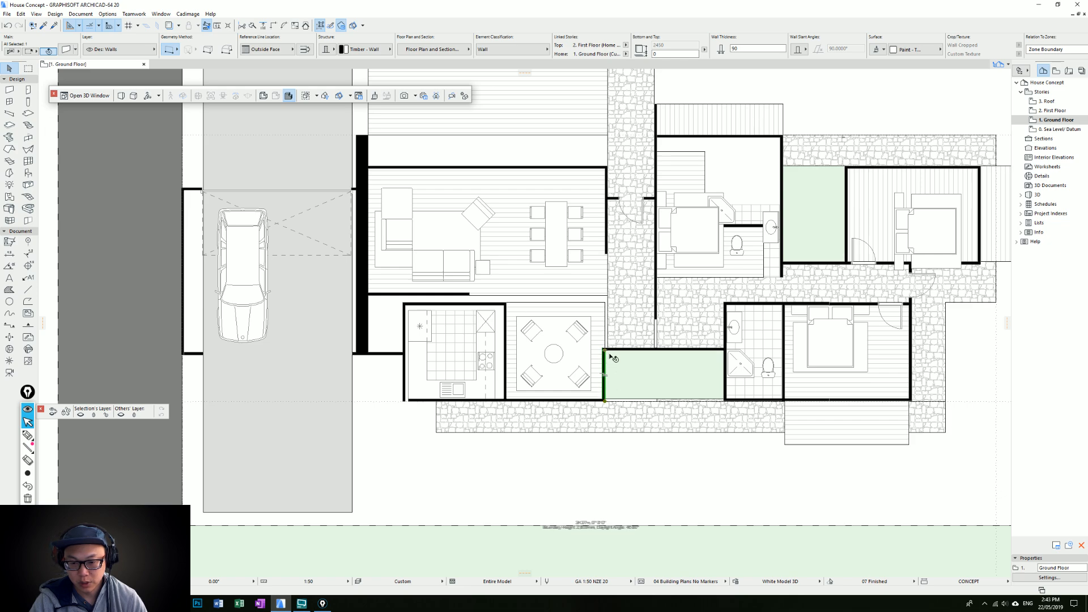
key("Escape")
middle_click_drag(648, 333, 572, 445)
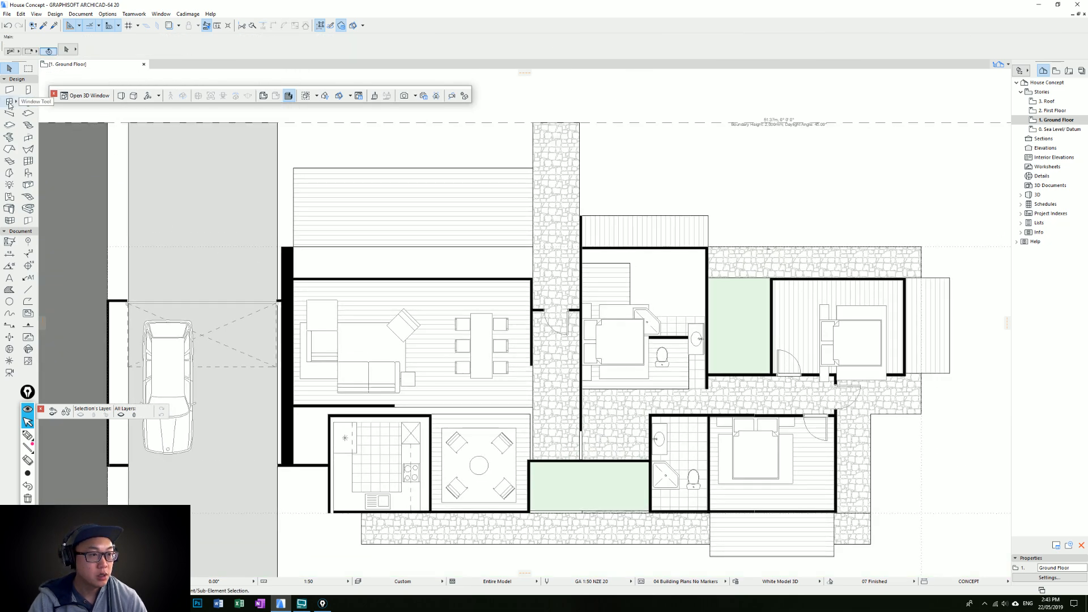
Place a window in the wall below the upper garden and fit both its ends between the adjoining bedroom walls
left_click(9, 103)
left_click(738, 359)
key("Escape")
left_click(753, 374)
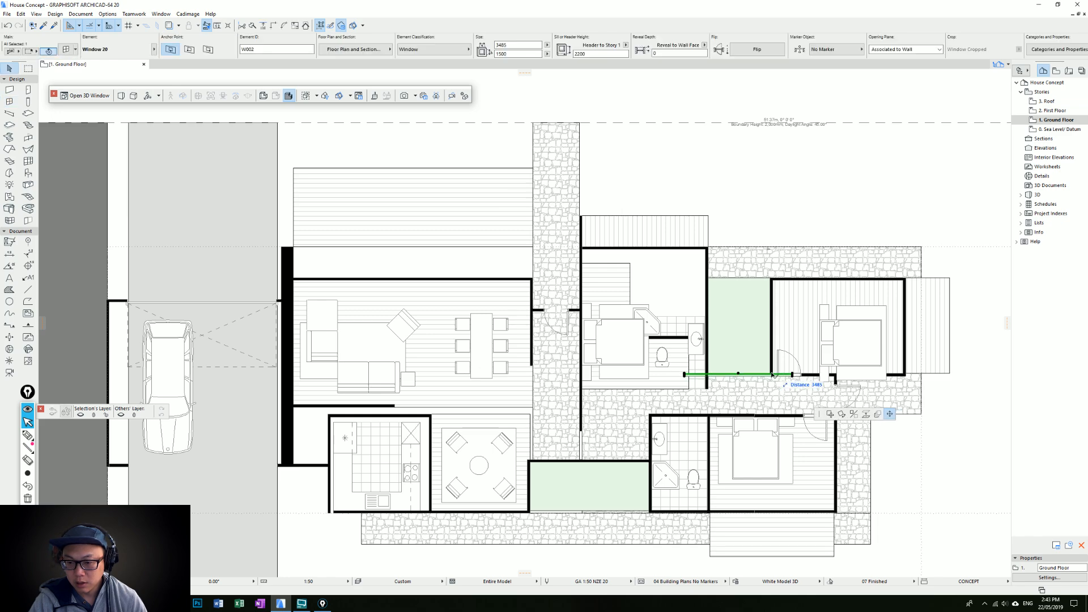
left_click(715, 374)
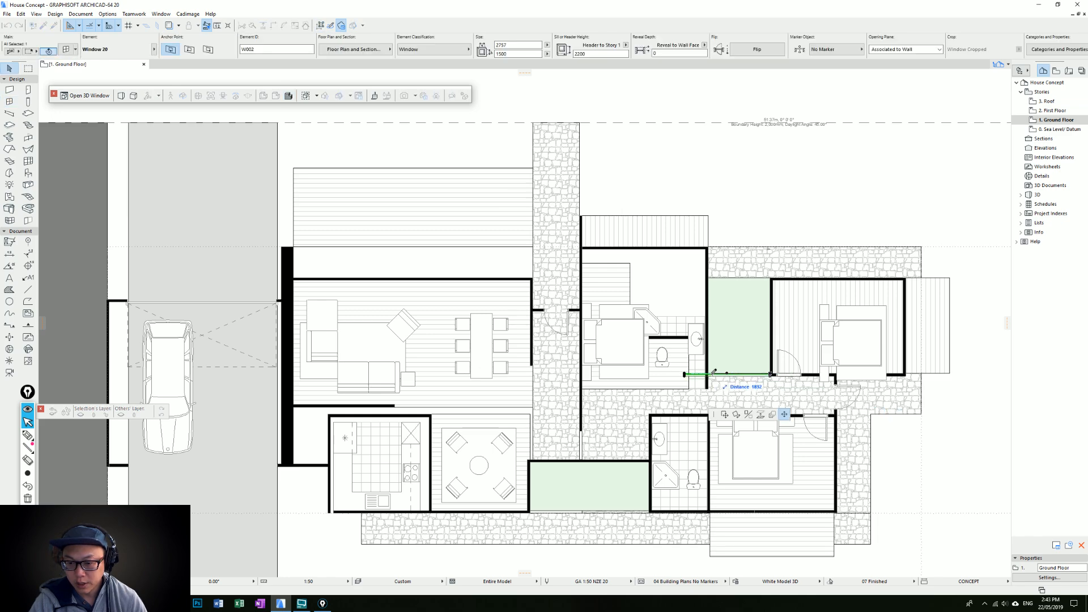
key("Escape")
scroll(781, 389, "up", 5)
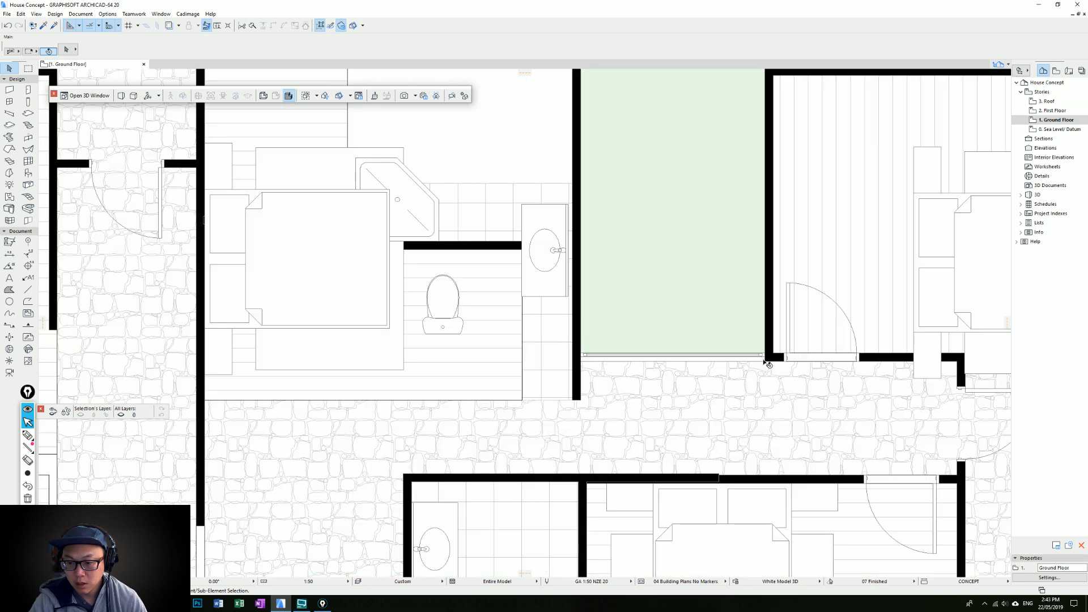
Place a matching window in the wall above the lower garden and stretch it from the lounge wall to the bathroom wall
left_click(769, 357)
scroll(680, 385, "down", 3)
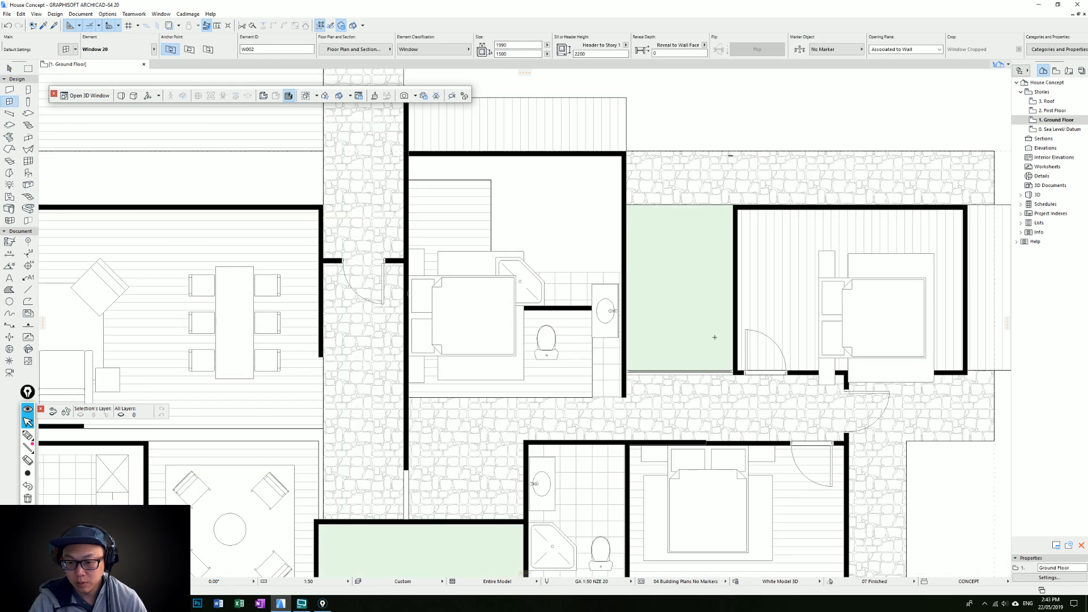
scroll(677, 371, "down", 2)
middle_click_drag(678, 369, 759, 248)
left_click(585, 362)
left_click(586, 382)
key("Escape")
left_click(625, 363)
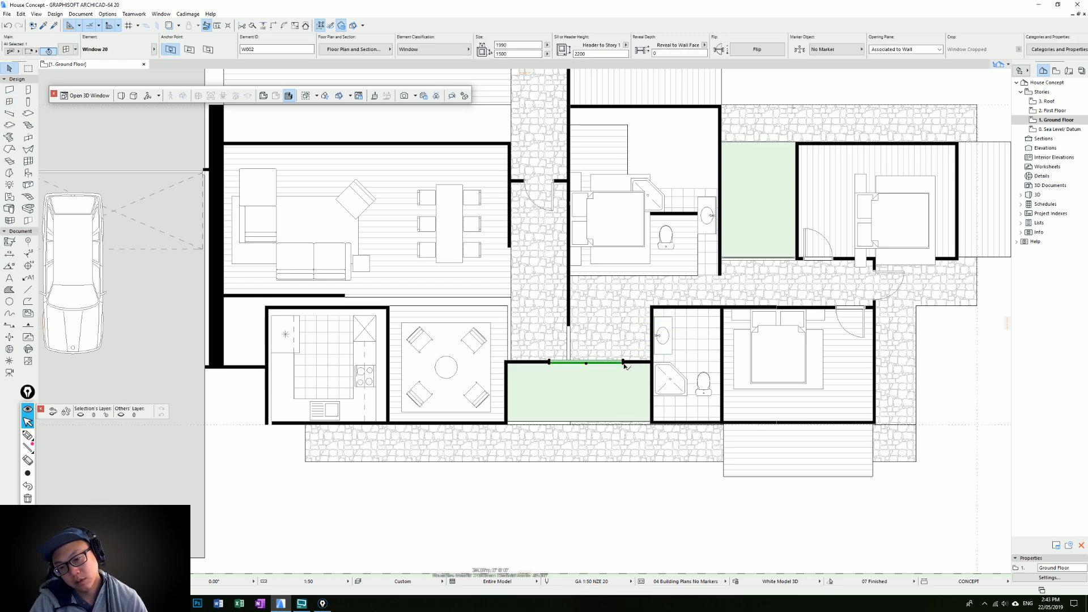
left_click(623, 363)
left_click(650, 362)
left_click(549, 363)
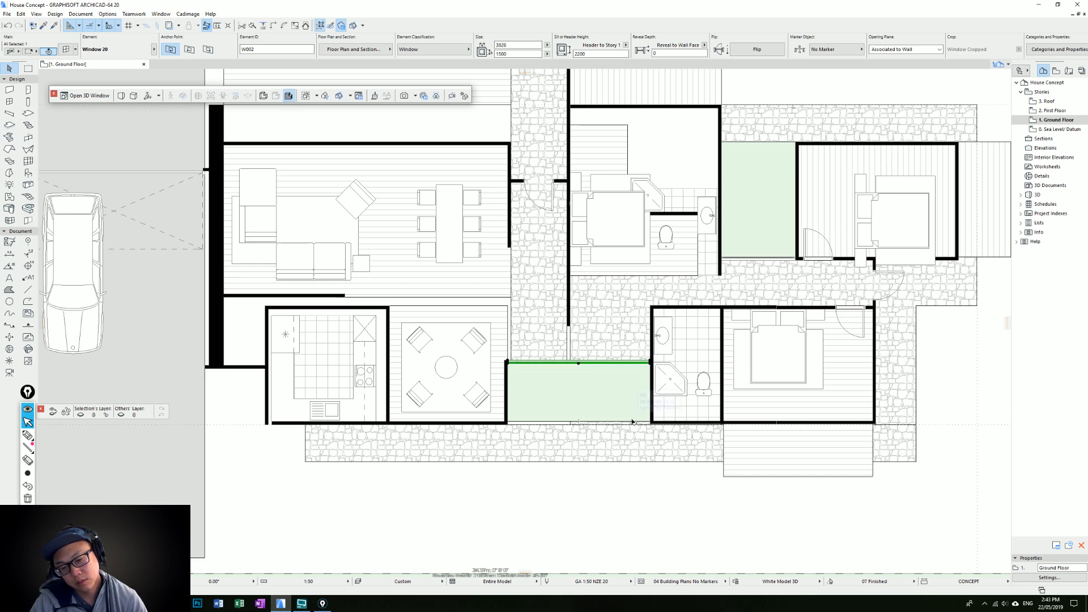
key("Escape")
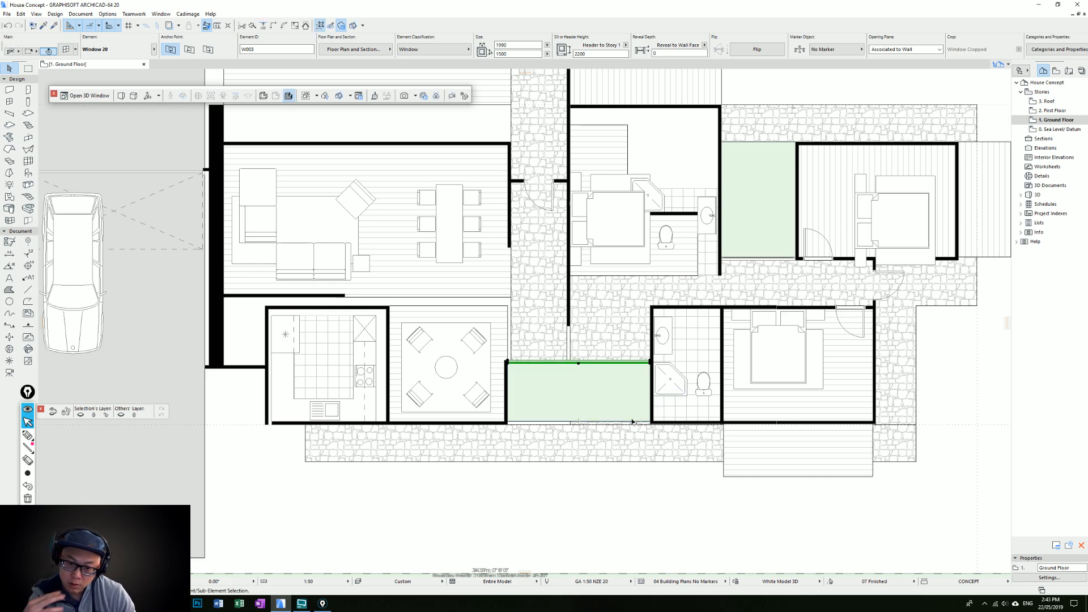
Try to nudge the window above the lower garden so it sits between the lounge and bathroom walls
scroll(588, 367, "up", 2)
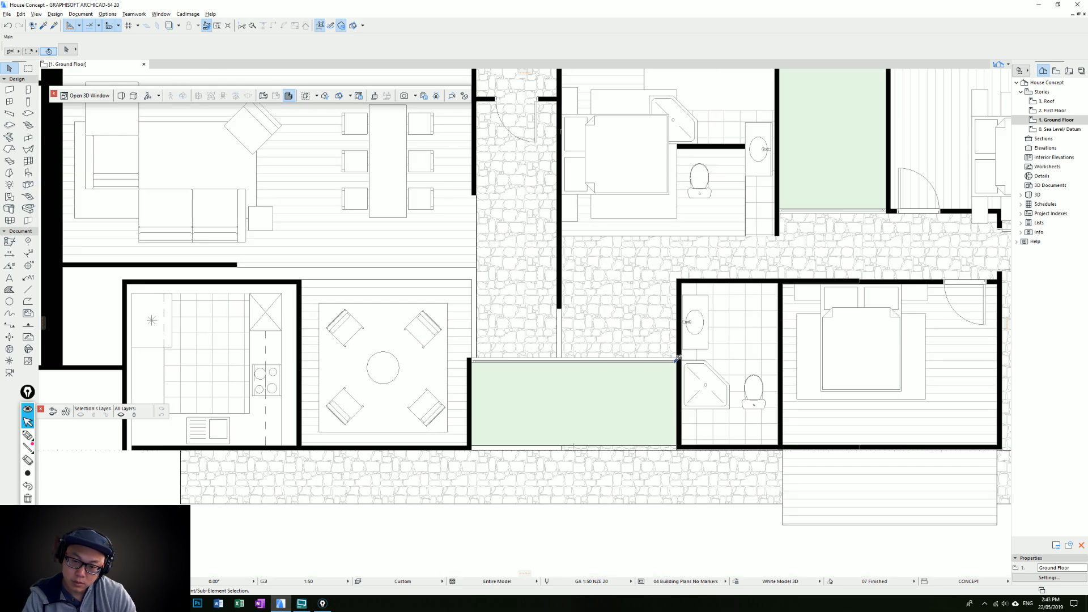
left_click(678, 362)
left_click(680, 361)
key("Escape")
key("Escape")
left_click(676, 359)
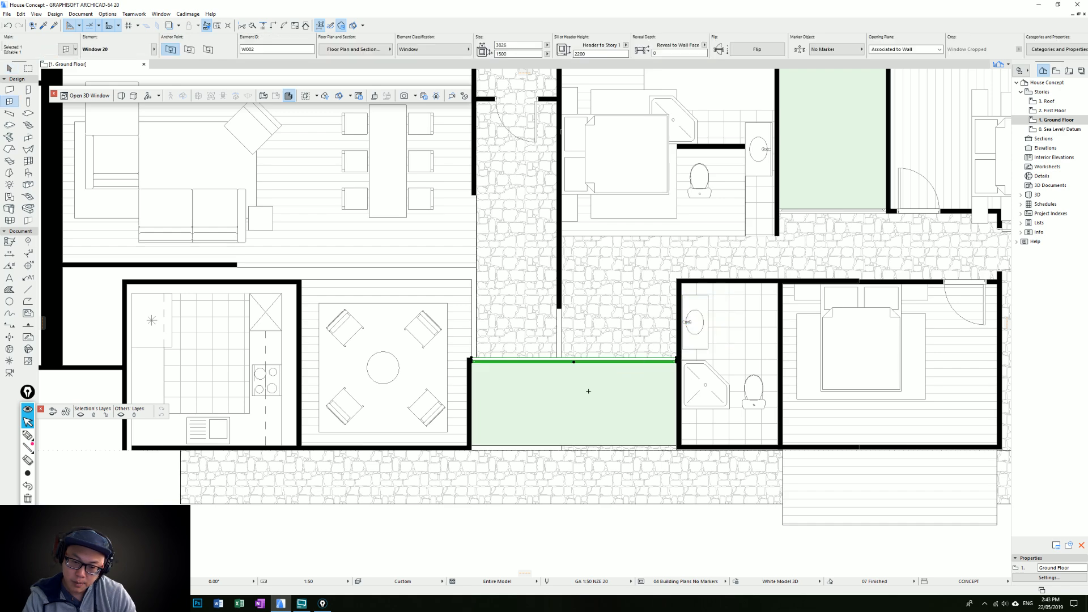
key("ctrl+d")
left_click(603, 360)
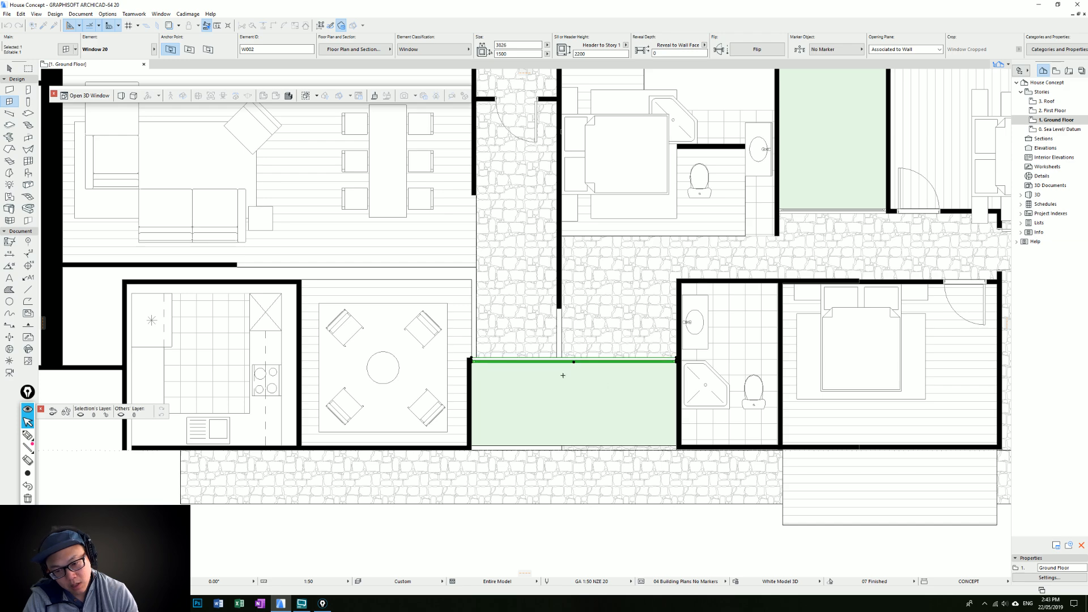
scroll(498, 362, "up", 3)
scroll(657, 442, "down", 3)
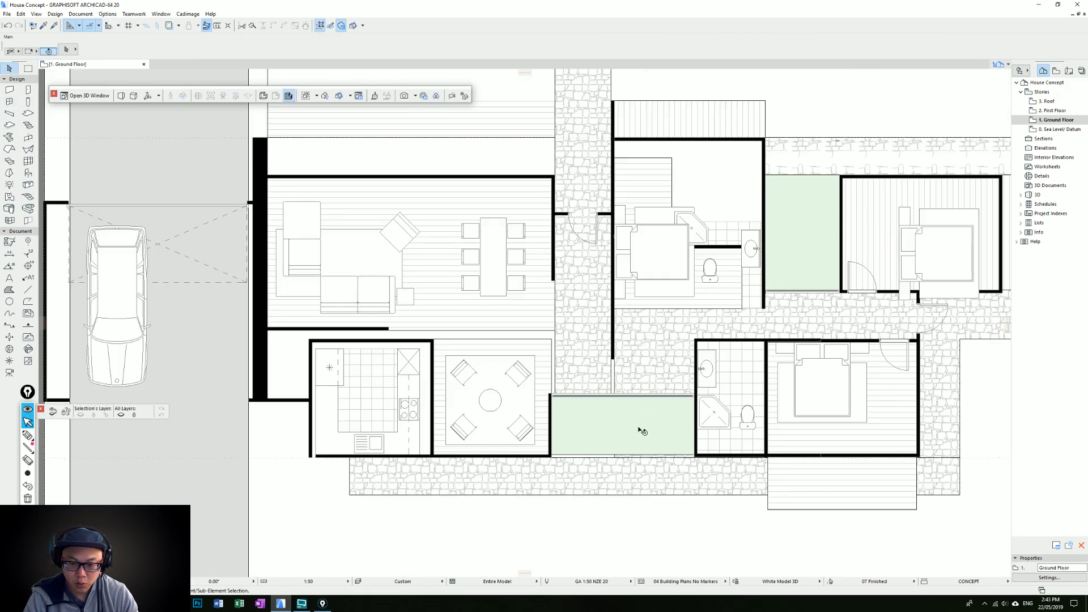
scroll(713, 245, "up", 1)
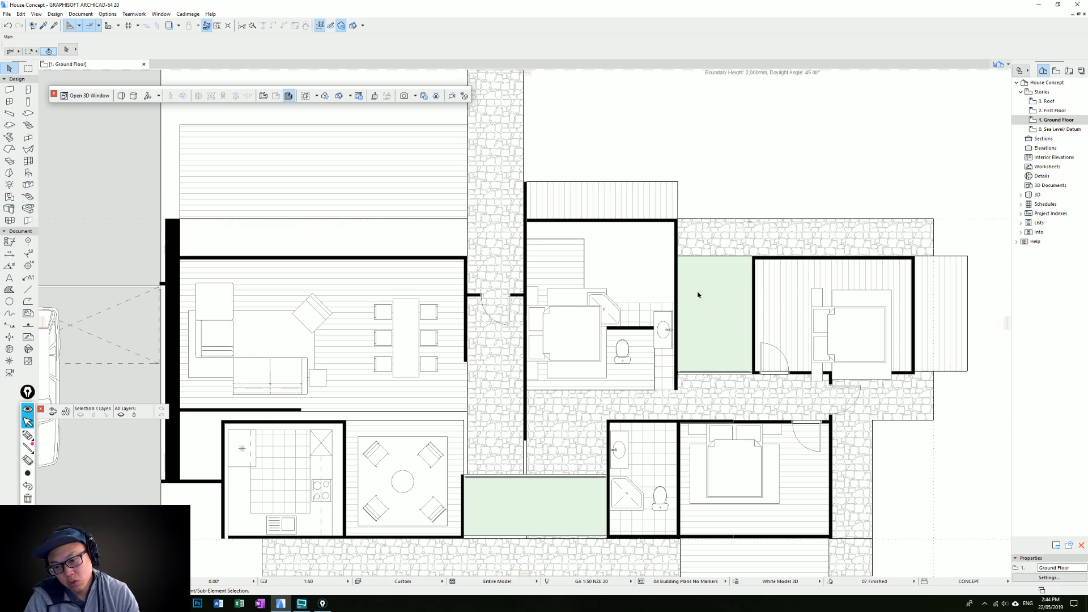
scroll(593, 521, "down", 2)
scroll(517, 365, "up", 3)
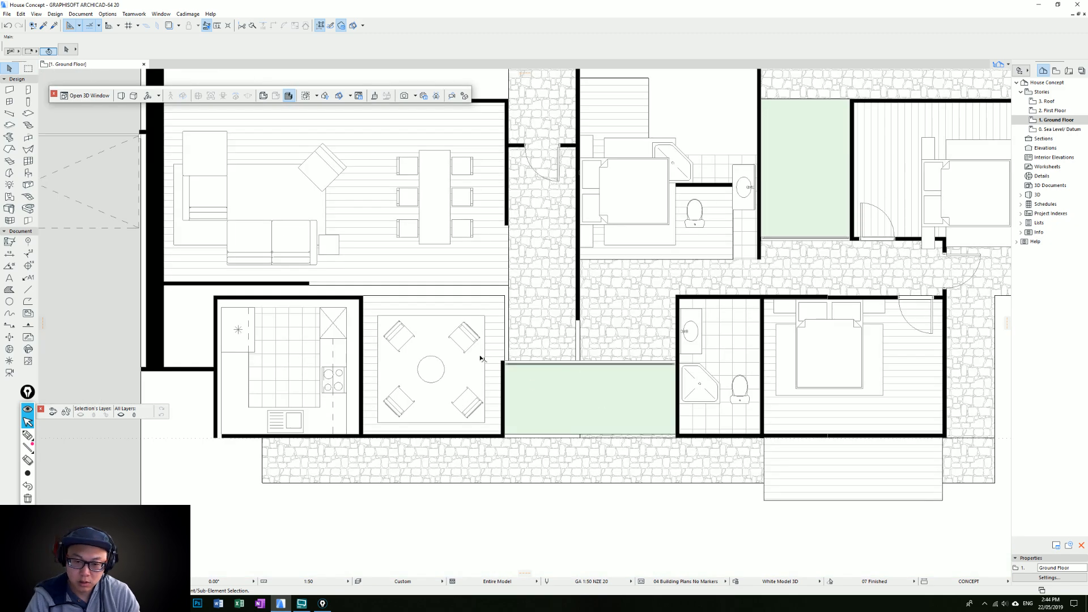
Place a window in the lounge's right wall and shorten both ends to fit along the lower garden's side
left_click(512, 369)
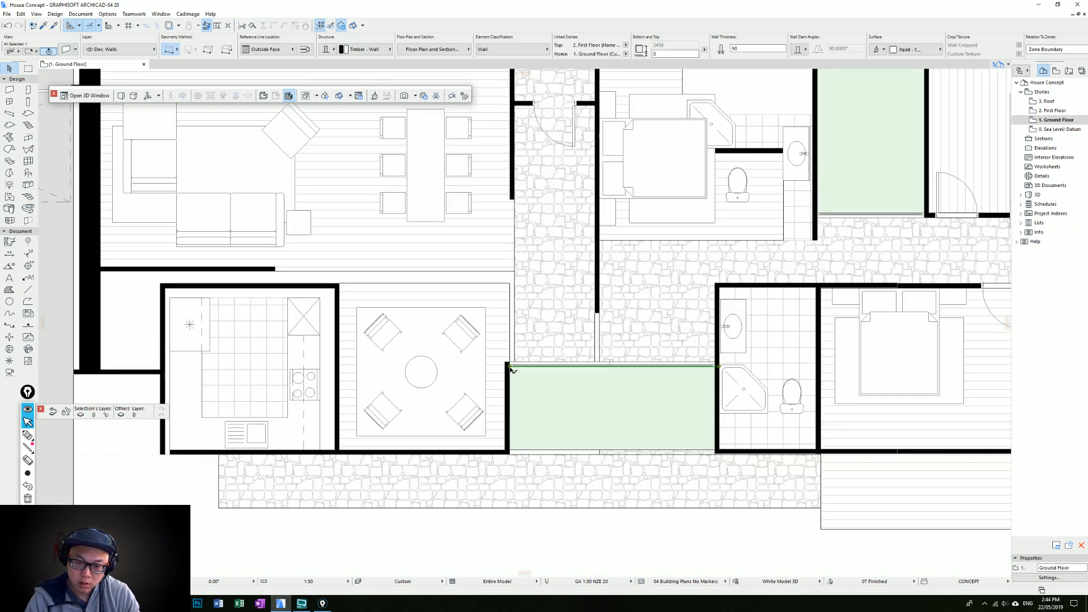
left_click(712, 365)
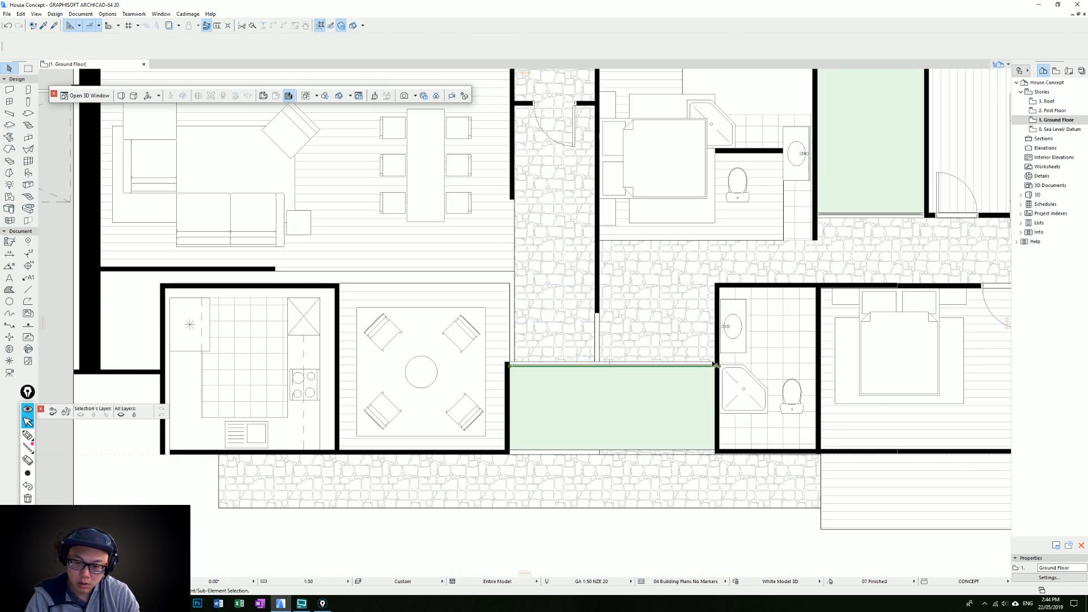
left_click(713, 364)
left_click(712, 365, "alt")
left_click(510, 403)
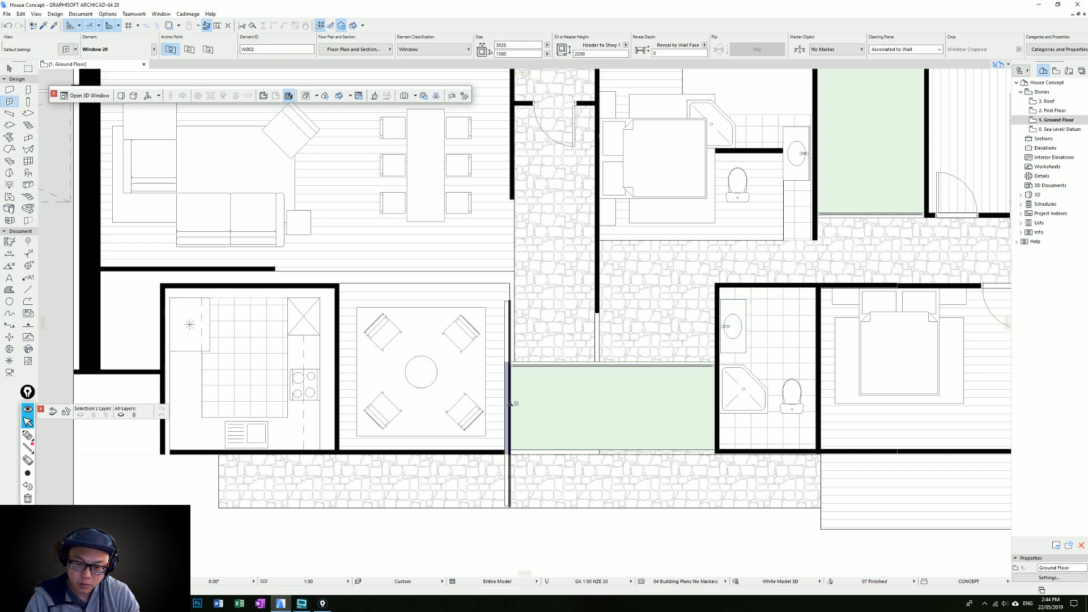
left_click(549, 406)
key("Escape")
left_click(508, 302)
left_click(509, 301)
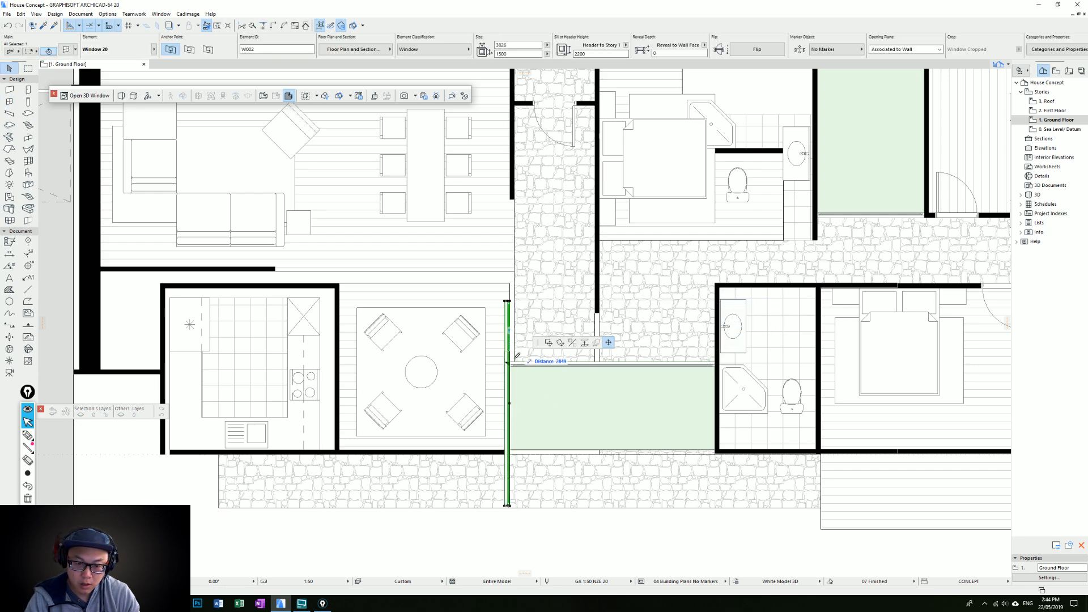
left_click(511, 363)
left_click(507, 506)
left_click(508, 450)
key("Escape")
Place a window in the lounge's lower wall and stretch it from the kitchen wall to the lounge's right corner
left_click(510, 449, "alt")
left_click(431, 455)
left_click(419, 470)
key("Escape")
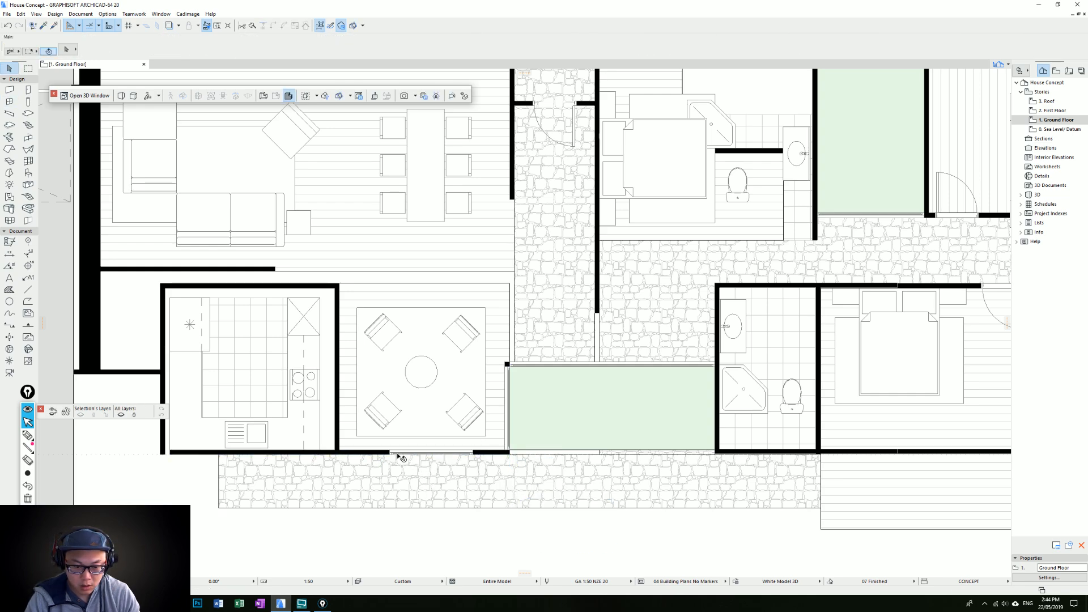
left_click(391, 452)
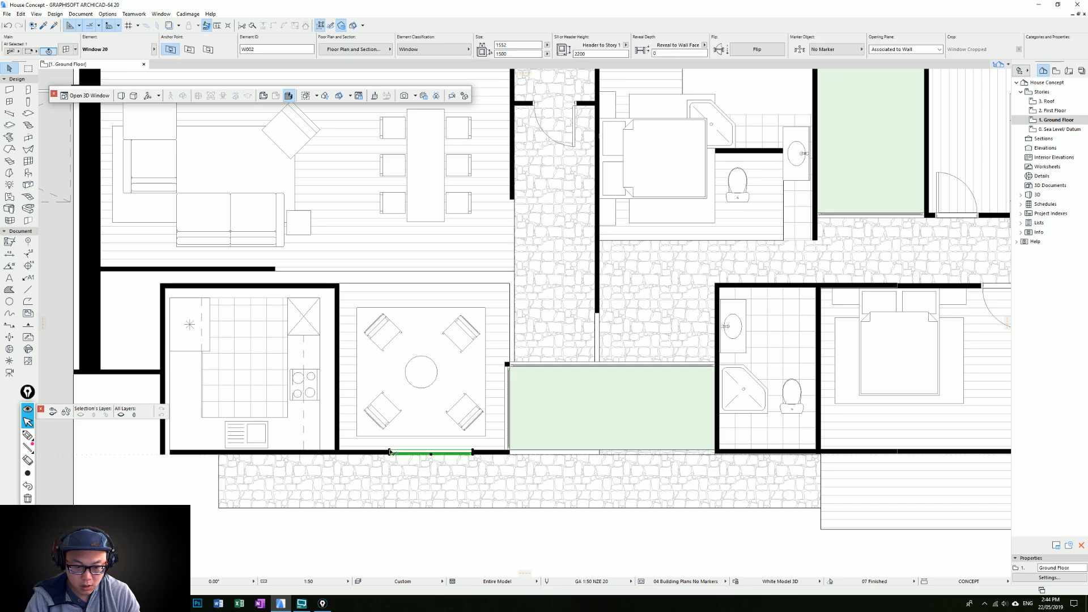
left_click(473, 453)
left_click(505, 453)
key("Escape")
left_click(376, 453)
left_click(376, 454)
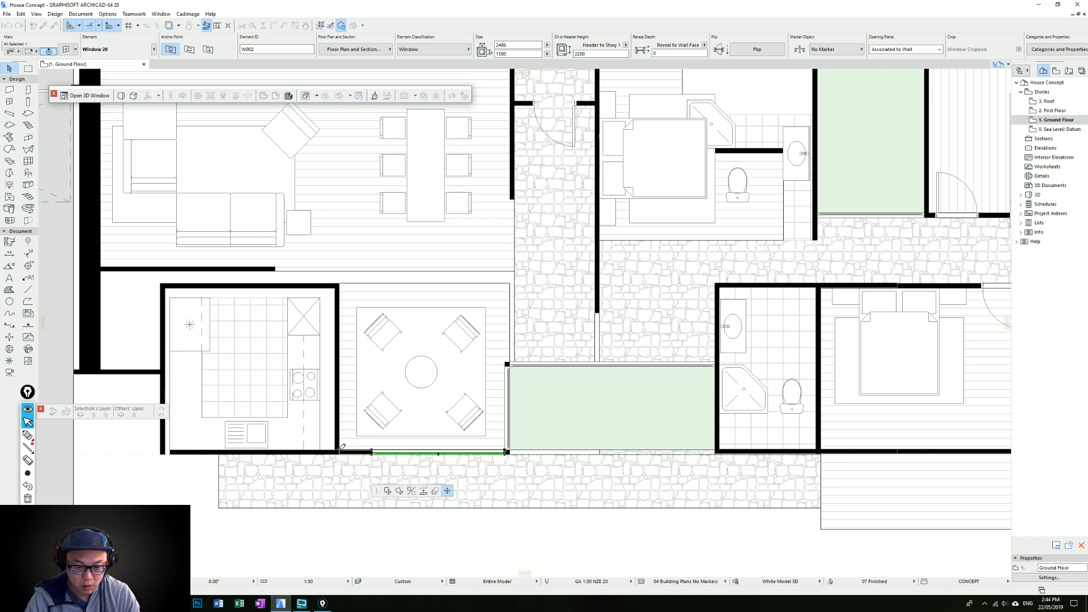
key("Escape")
Try to move the lower bedroom's timber floor and deck to the lounge's lower wall and rotate it, and undo the change
scroll(475, 351, "down", 2)
middle_click_drag(475, 346, 544, 321)
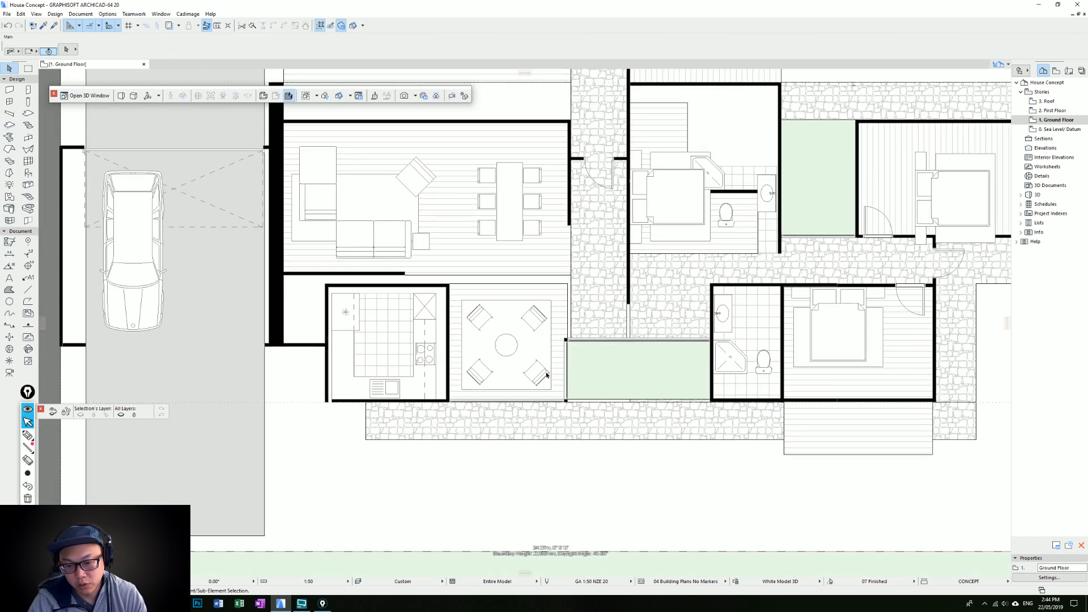
scroll(634, 447, "down", 1)
middle_click_drag(634, 447, 591, 335)
middle_click_drag(574, 291, 509, 380)
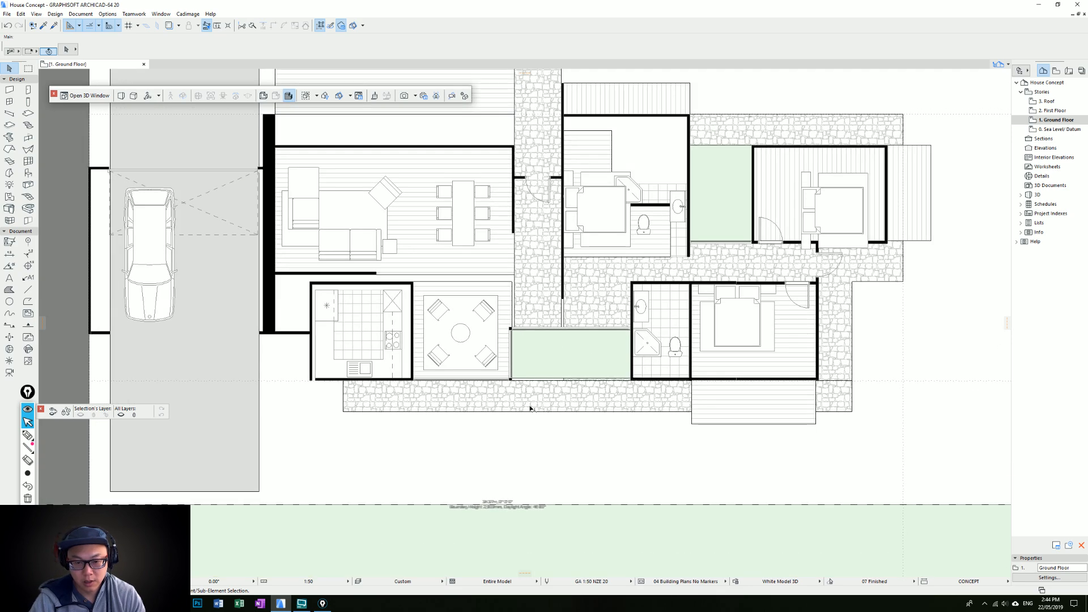
left_click(533, 409)
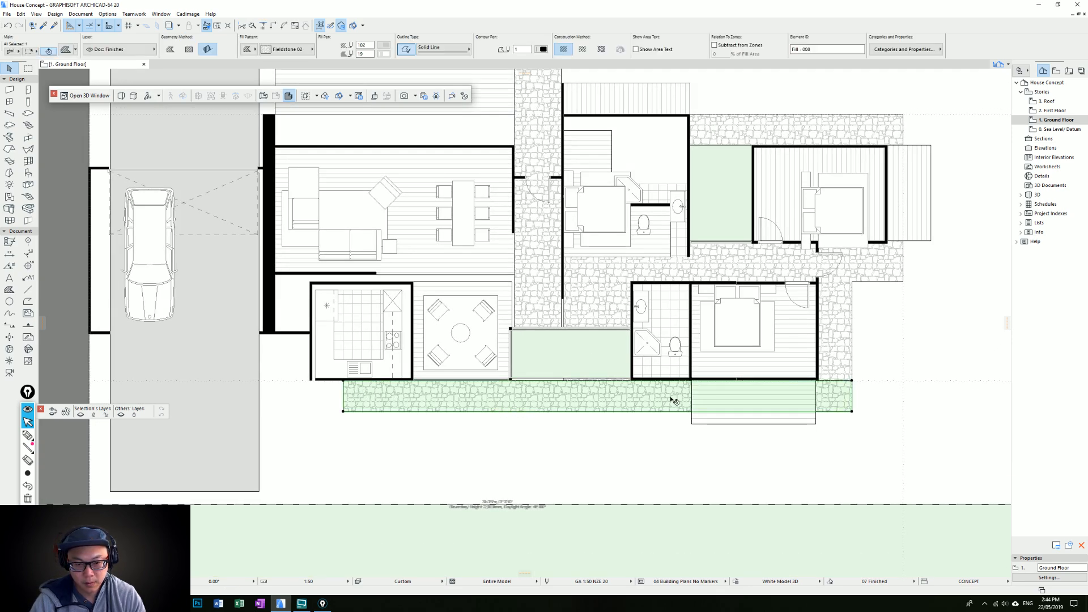
left_click(725, 422)
left_click_drag(692, 285, 413, 380)
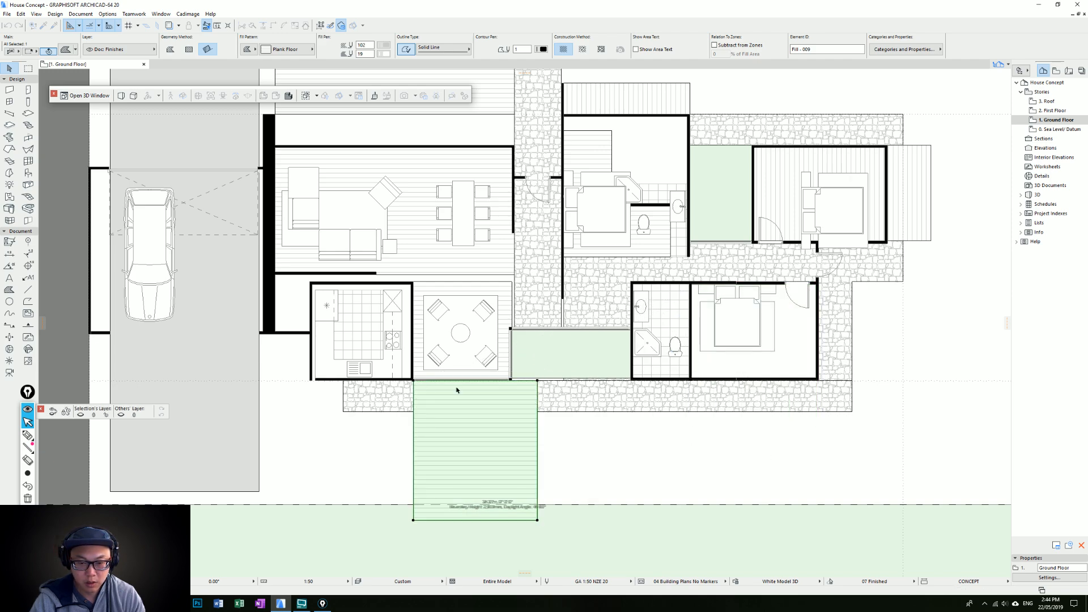
left_click(537, 380)
key("Escape")
key("ctrl+z")
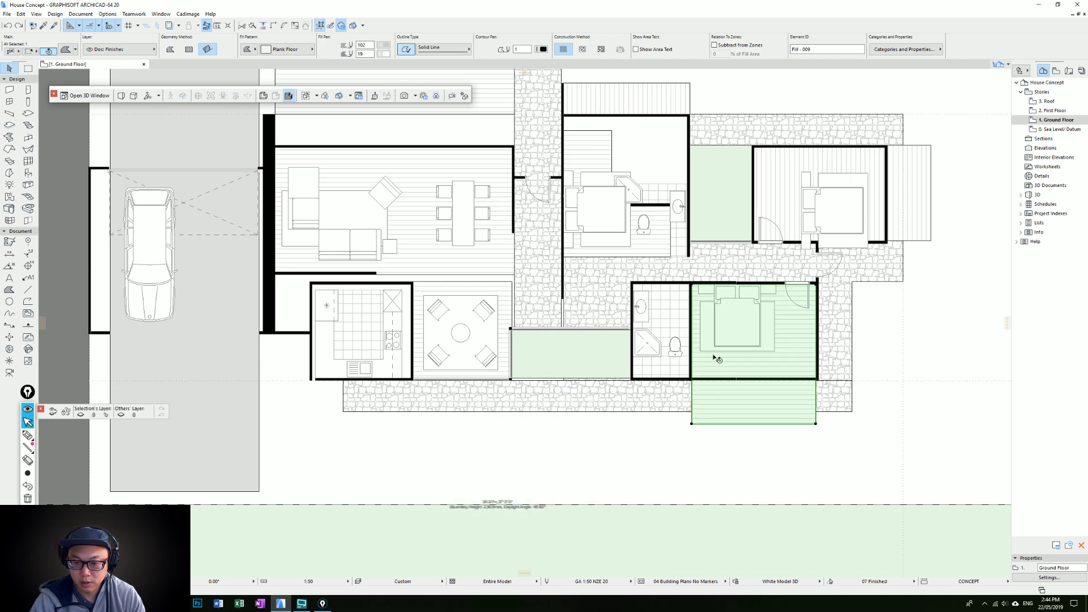
Copy the lower bedroom's timber fill to the lounge's lower wall and shrink it into a shallower deck matching the lounge's width
left_click_drag(691, 284, 411, 381)
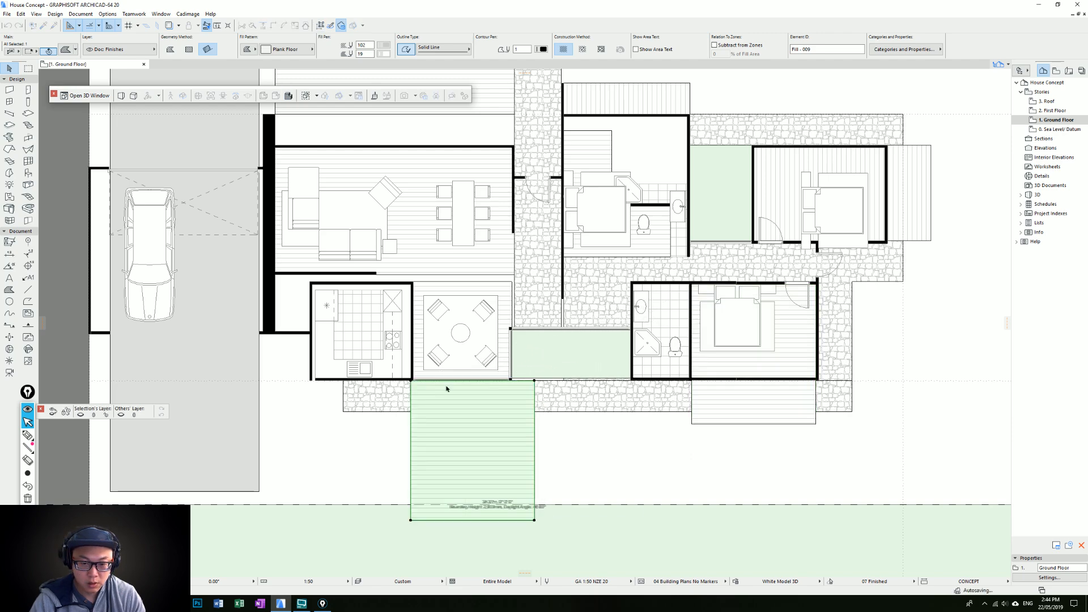
left_click(534, 381)
left_click(512, 380)
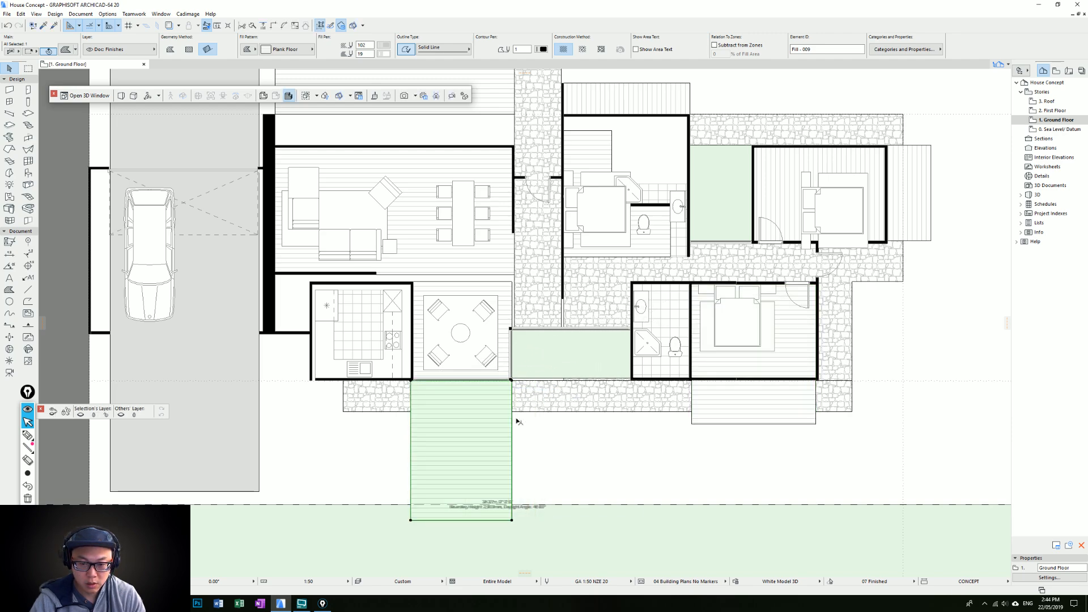
left_click(455, 520)
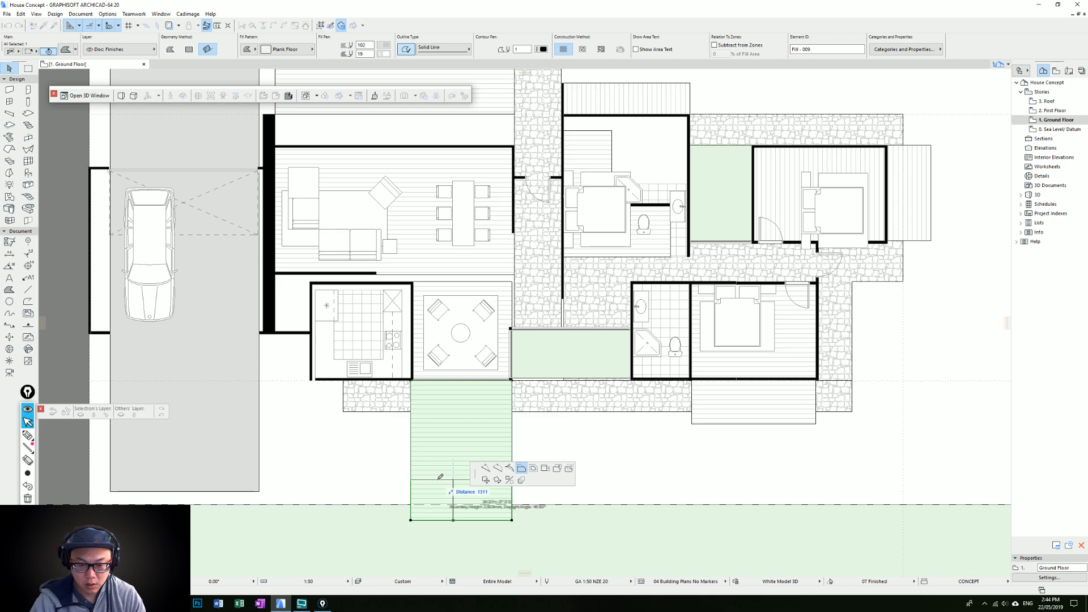
left_click(445, 473)
key("Escape")
Narrow the upper timber deck from its left side to align with the lounge's left wall and extend it down to the living room's upper wall
scroll(517, 391, "down", 3)
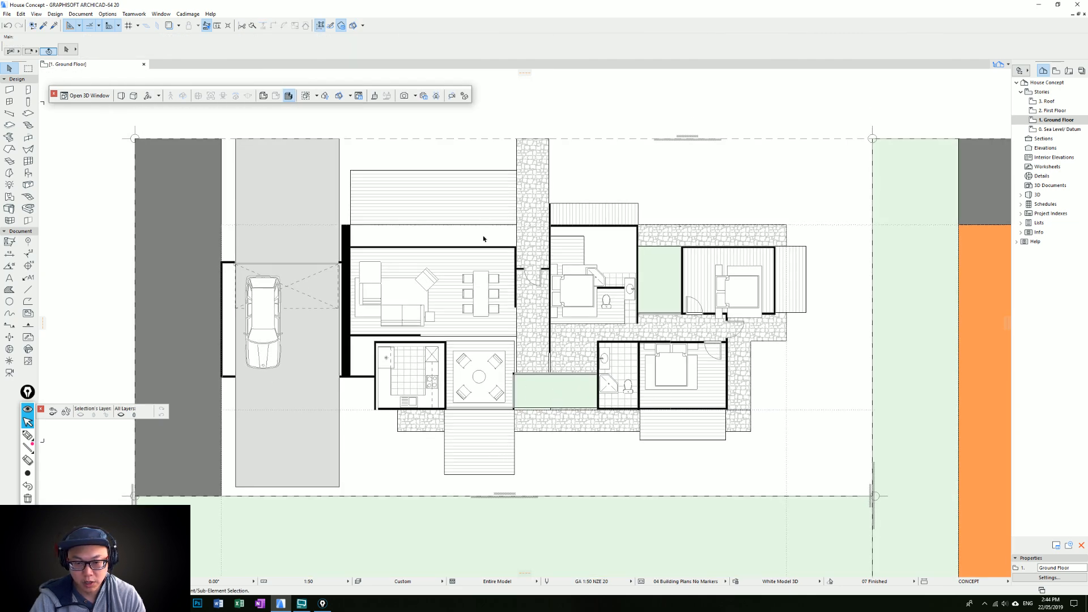
middle_click_drag(491, 234, 491, 239)
left_click(498, 215)
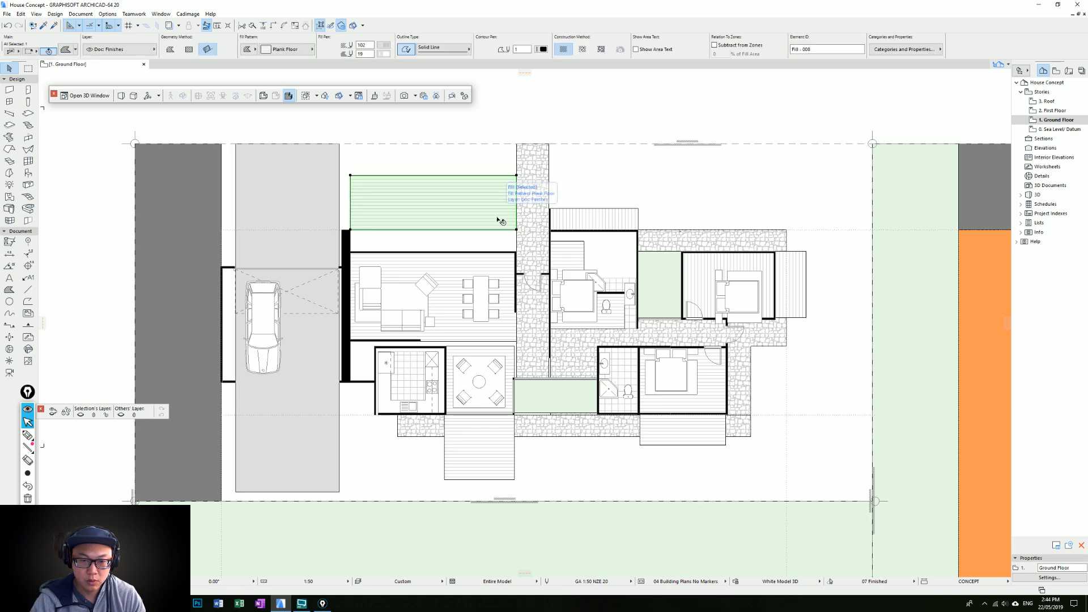
left_click(350, 201)
left_click(426, 230)
key("Escape")
left_click(350, 189)
left_click(438, 190)
left_click(439, 193)
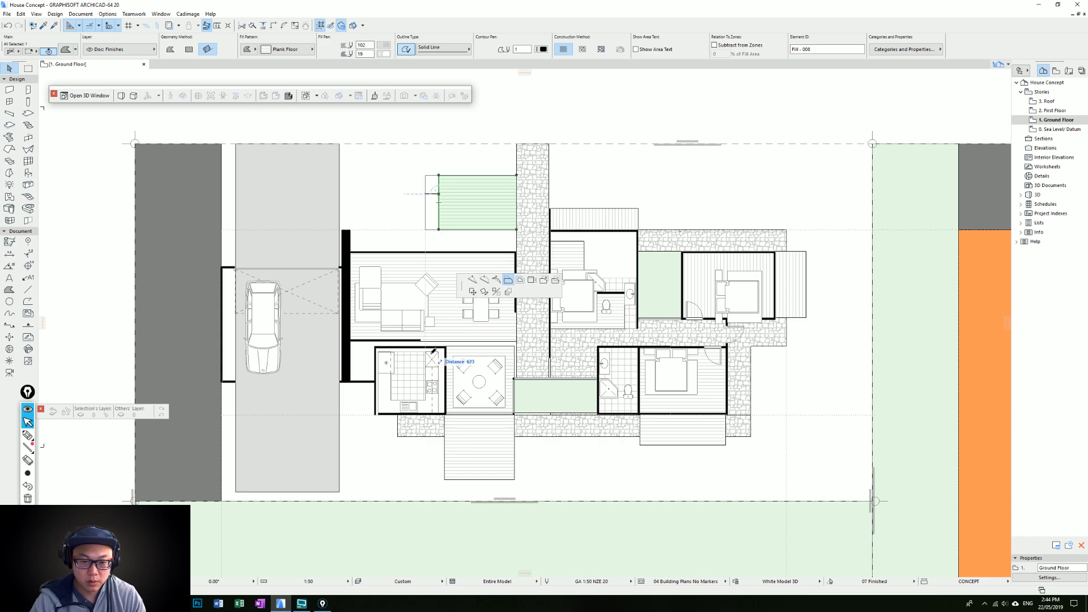
left_click(446, 341)
left_click(500, 230)
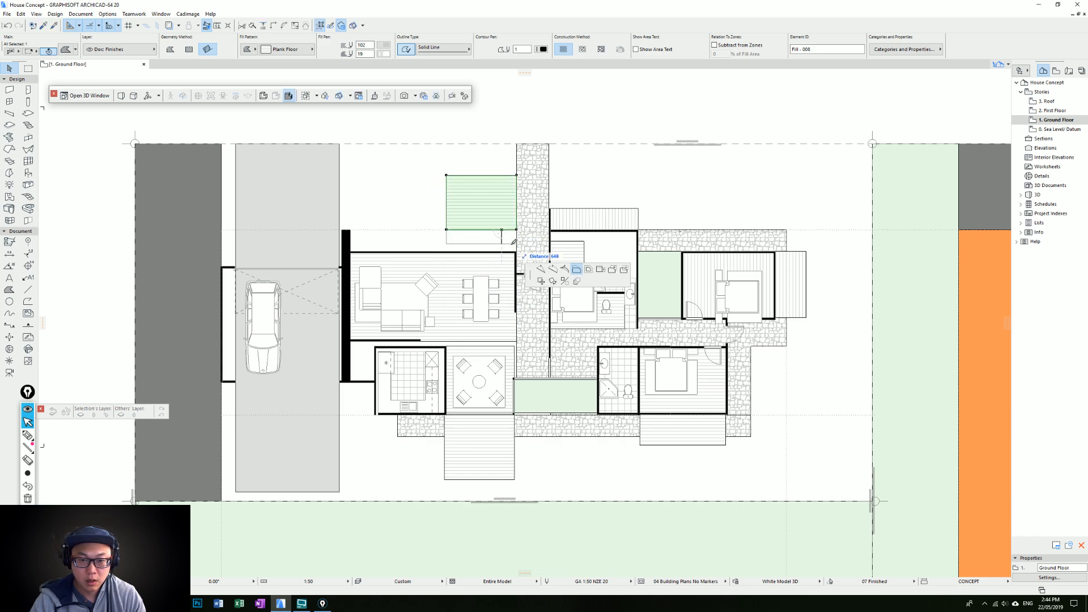
left_click(488, 251)
Move the upper timber deck along the living room's upper wall until its corner meets the thick black wall
scroll(487, 244, "up", 4)
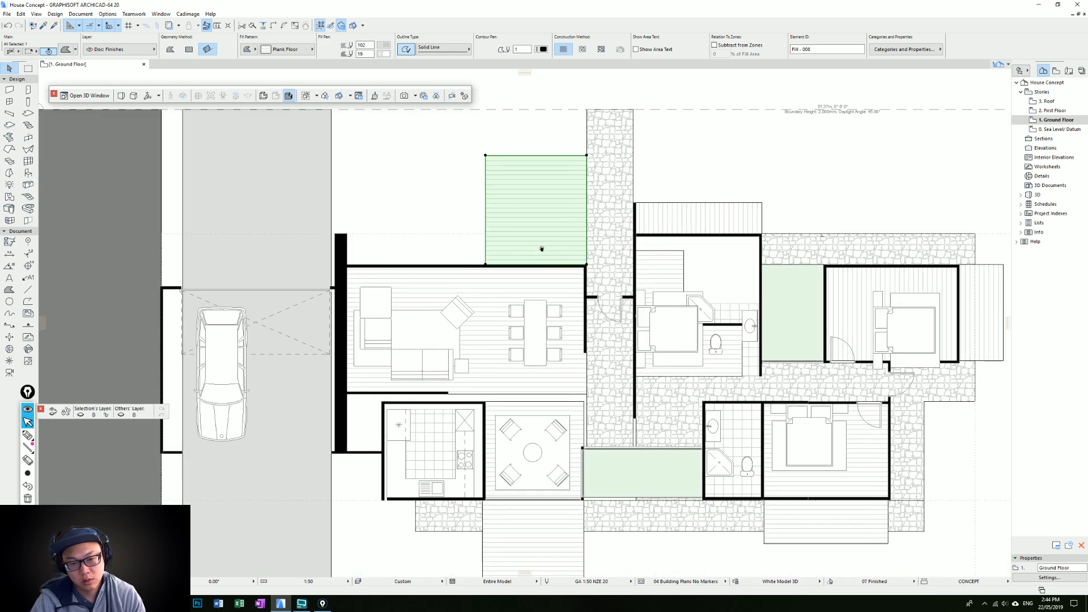
key("ctrl+d")
left_click(491, 284)
left_click(353, 283)
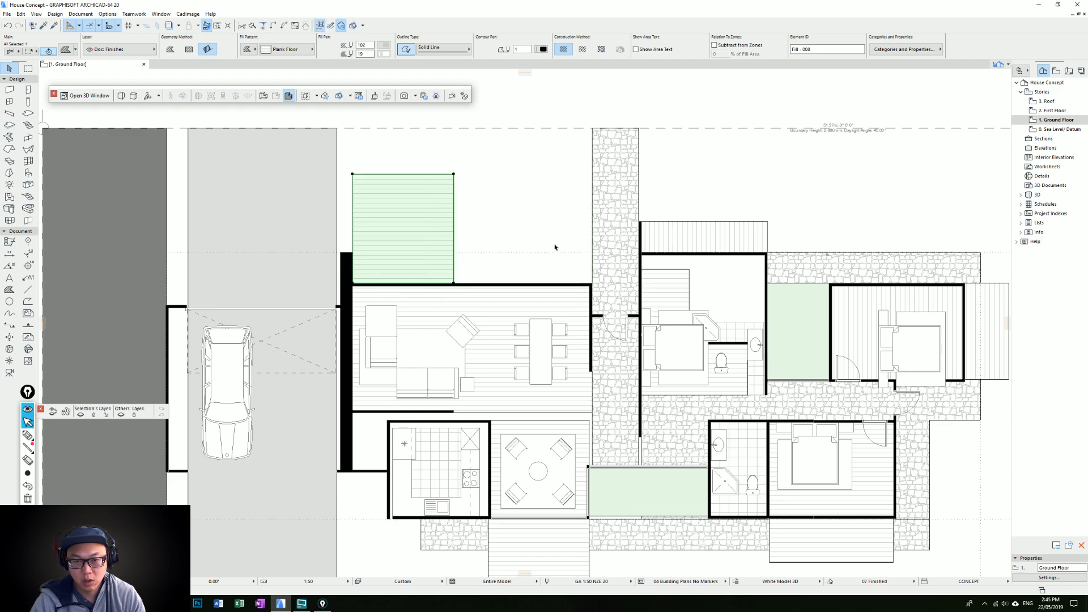
scroll(561, 232, "down", 1)
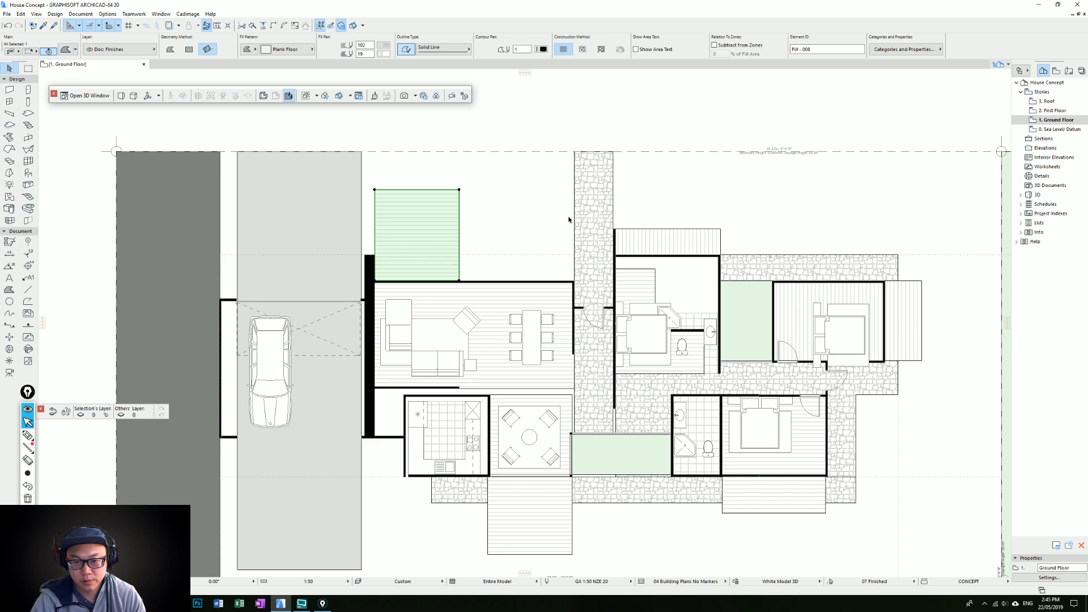
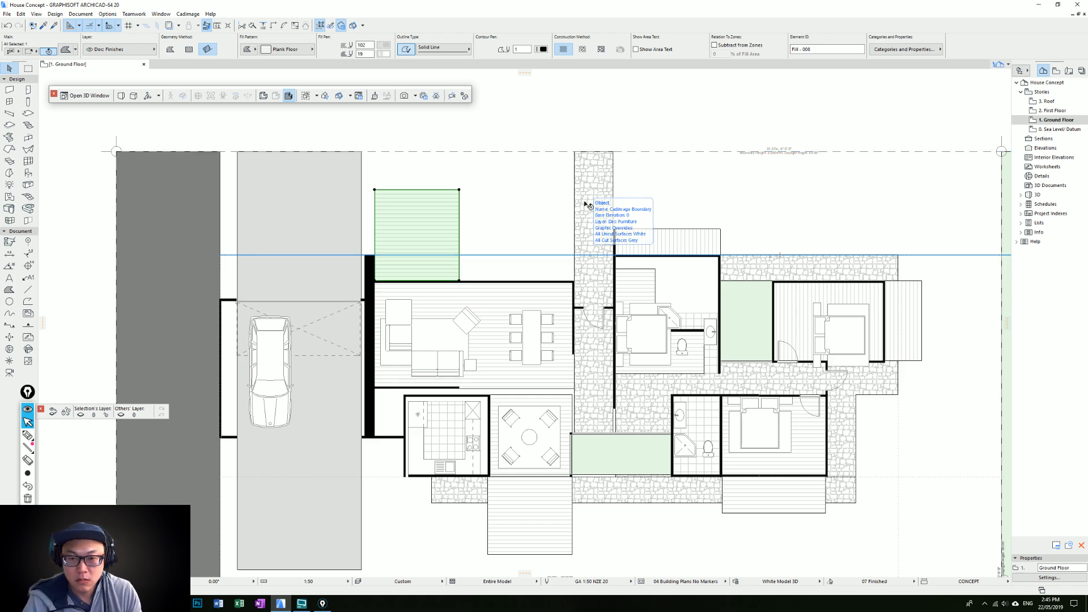
Lower the upper edge of the timber deck above the living room to make the deck shallower
scroll(574, 263, "up", 1)
middle_click_drag(574, 262, 571, 240)
scroll(558, 198, "down", 2)
middle_click_drag(558, 201, 545, 230)
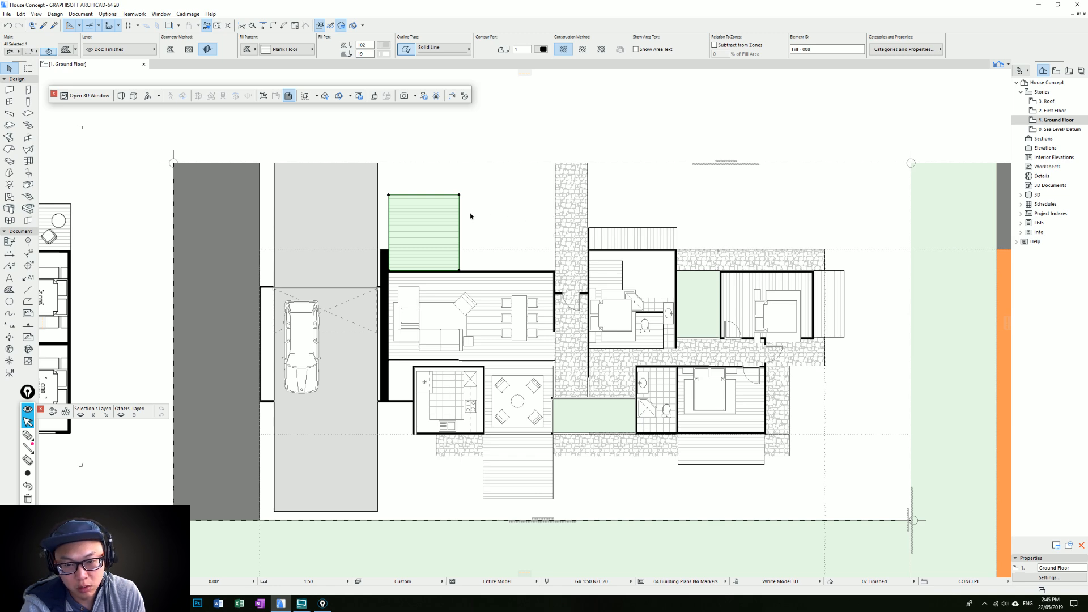
left_click(441, 196)
left_click(440, 225)
key("Escape")
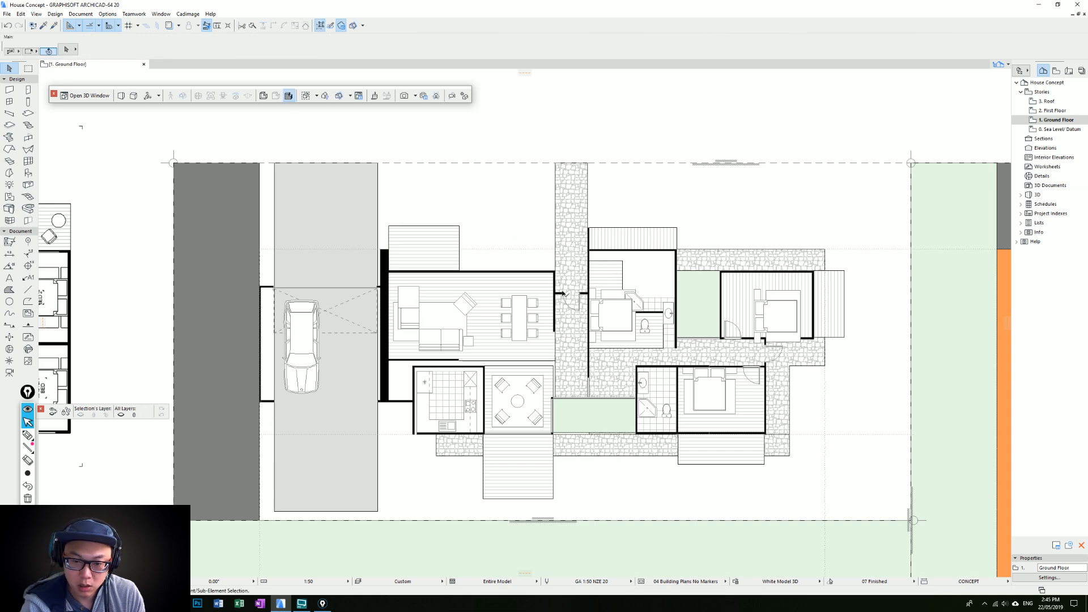
Draw an L-shaped 400 mm thick wall from the living room's upper right corner, about 2.5 m up and 3.4 m left
left_click(384, 250, "alt")
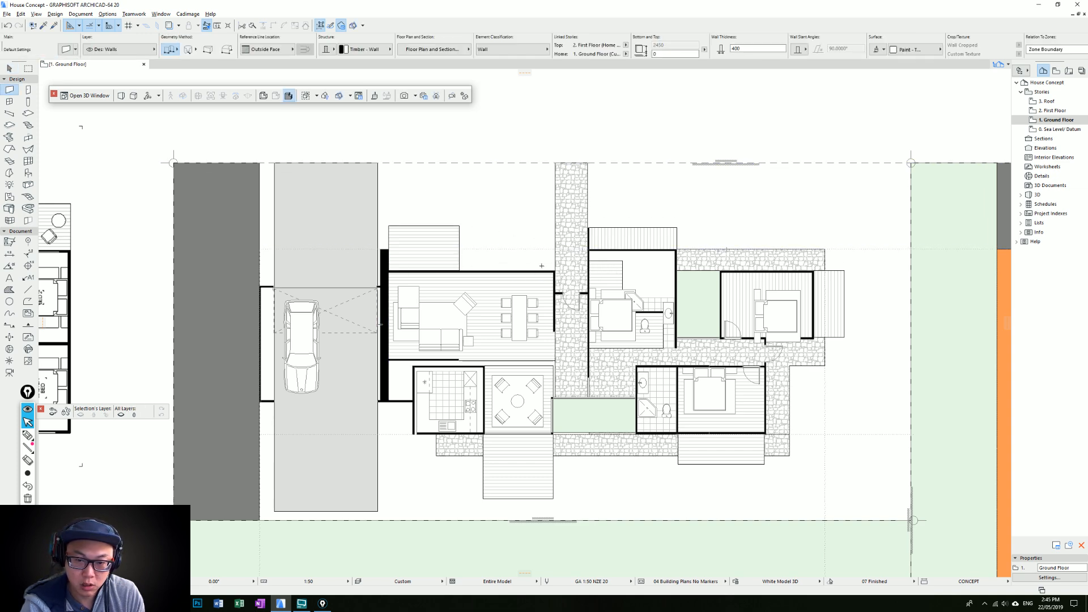
left_click(554, 270)
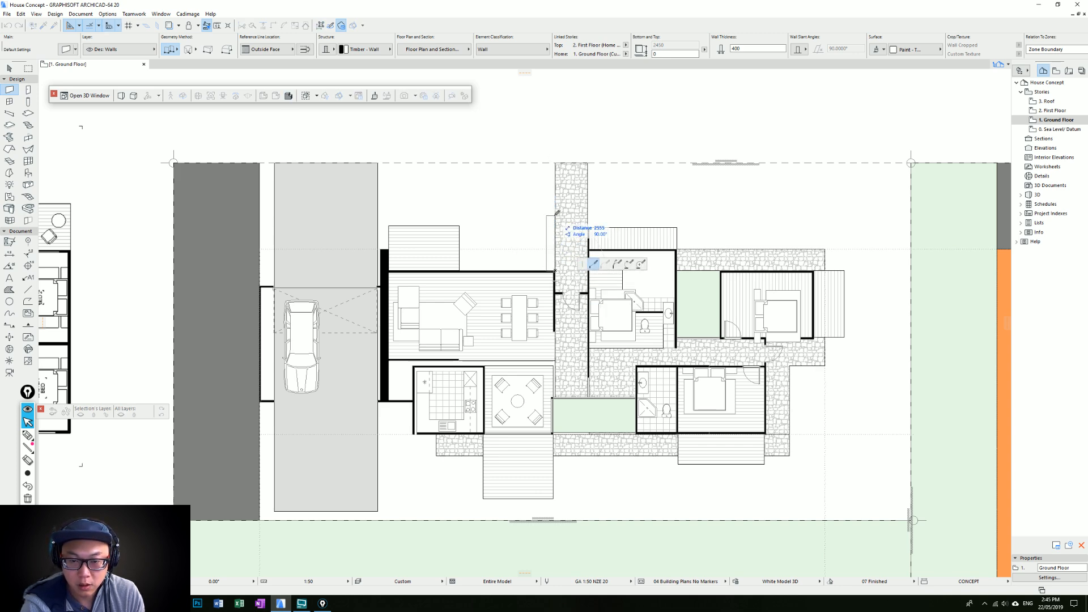
key("Return")
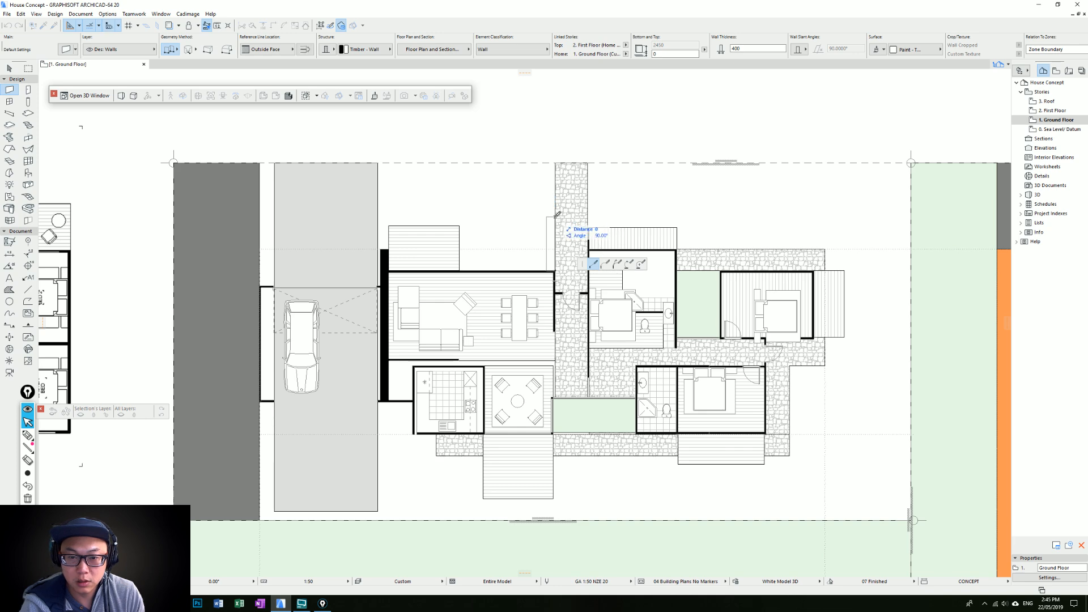
key("Return")
left_click(481, 216)
key("Escape")
Widen the upper timber deck to the right until its edge meets the inner face of the L-shaped wall
left_click(448, 225)
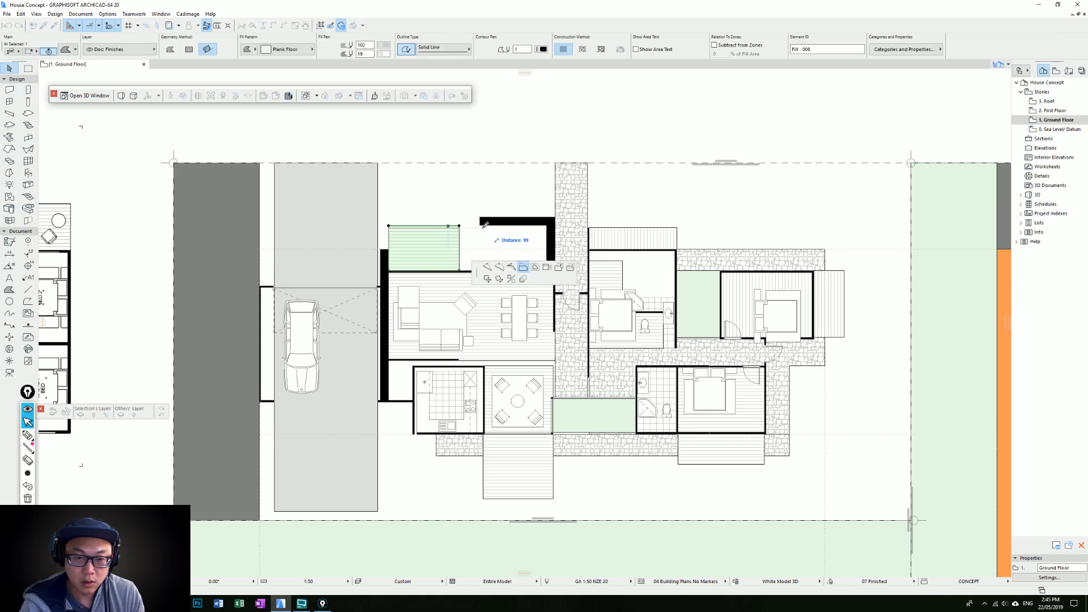
left_click(460, 232)
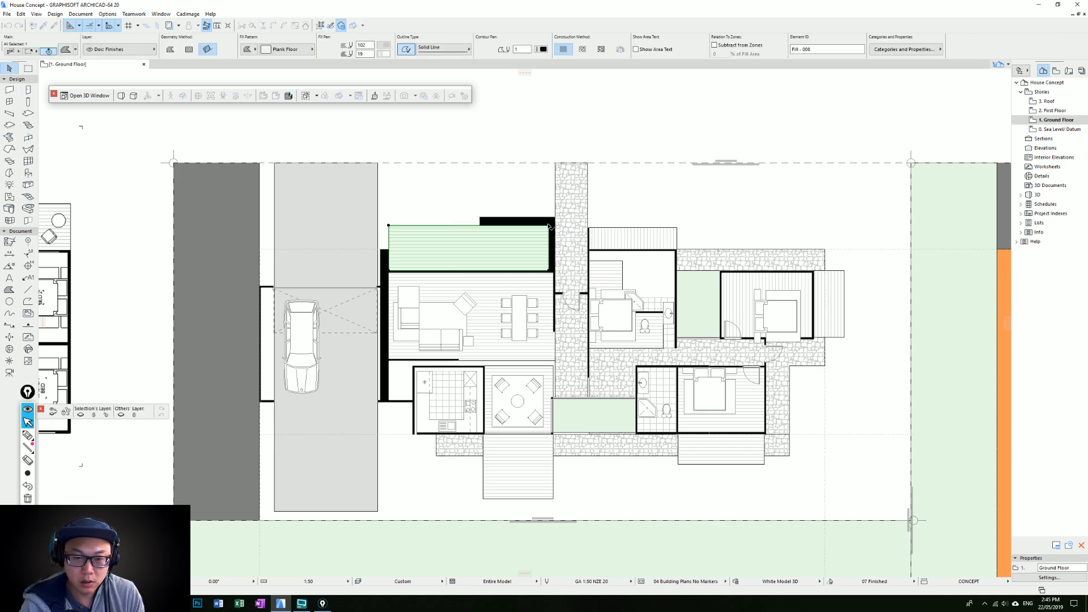
left_click(535, 235)
left_click(535, 235)
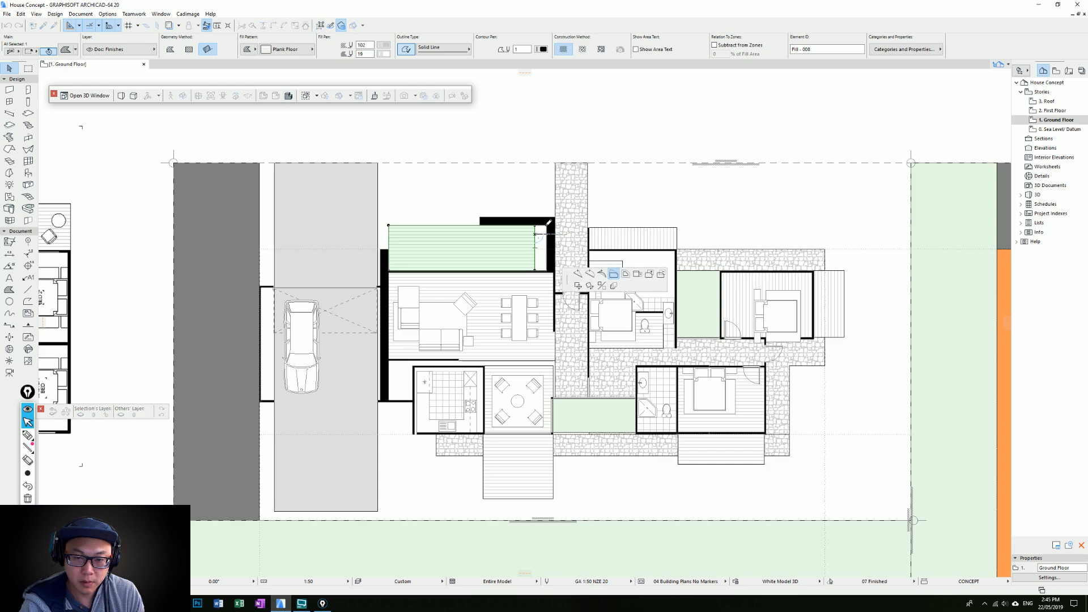
left_click(547, 225)
key("Escape")
middle_click_drag(577, 245, 578, 280)
scroll(572, 297, "up", 2)
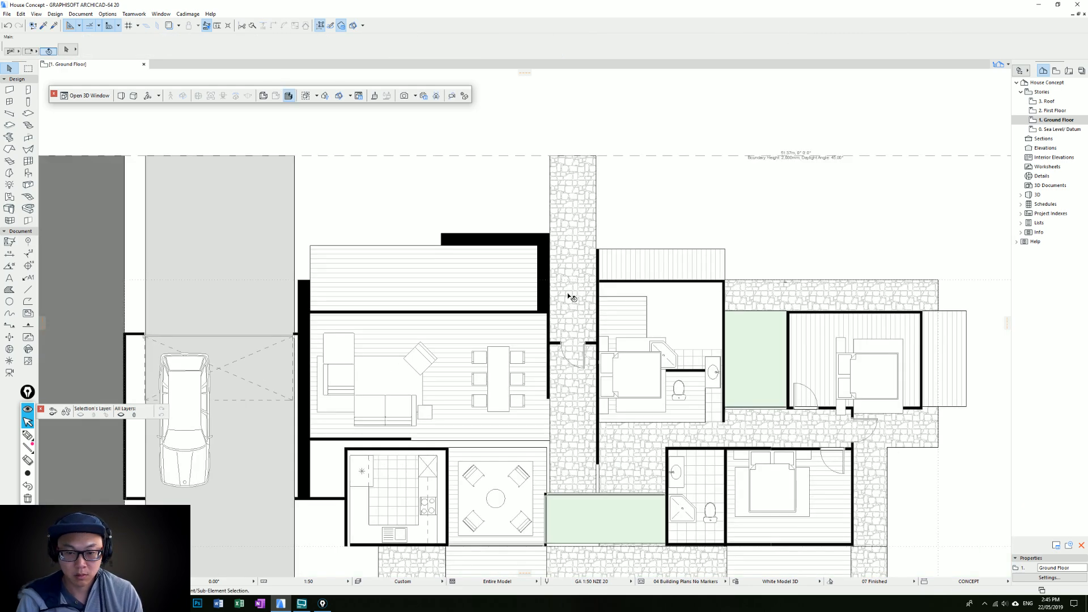
left_click(546, 306)
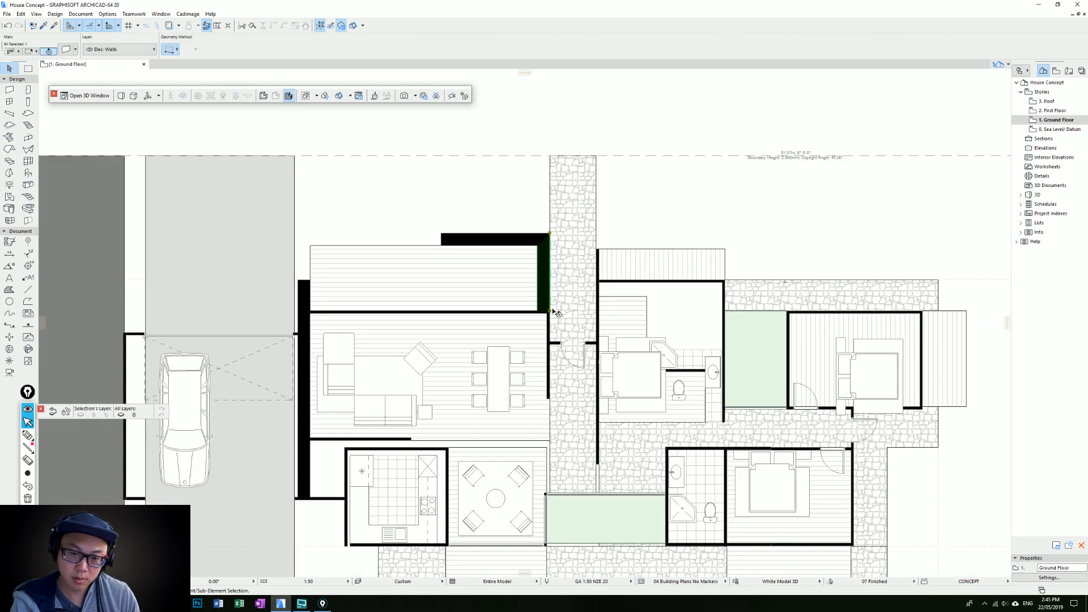
left_click(549, 309)
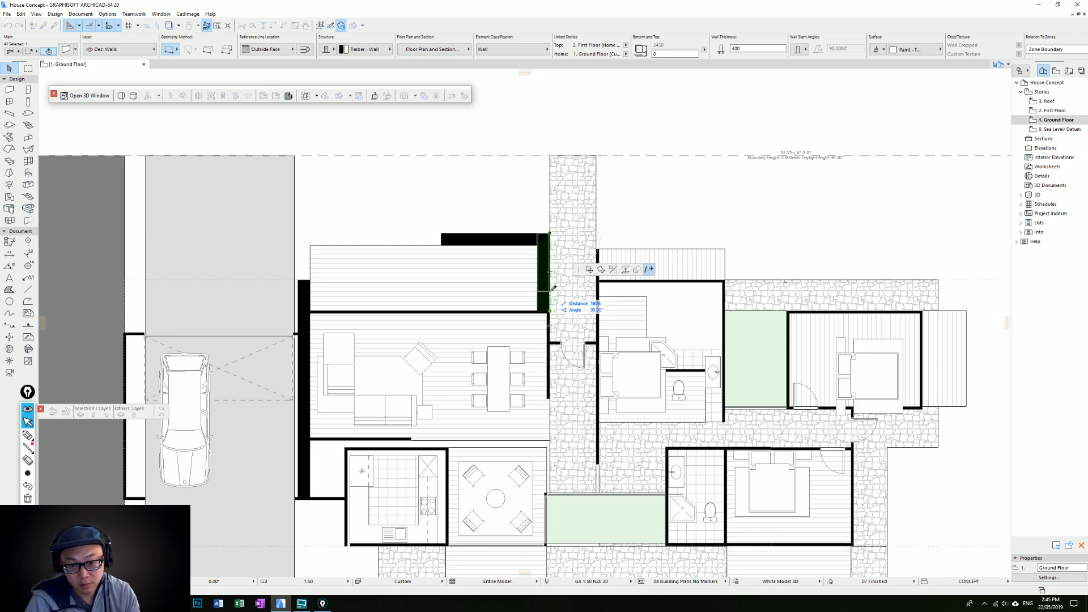
key("Escape")
key("Escape")
Shorten the thick black wall beside the garage so its upper end aligns with the living room's upper wall
scroll(401, 260, "down", 2)
middle_click_drag(401, 260, 466, 227)
left_click(404, 247)
key("Escape")
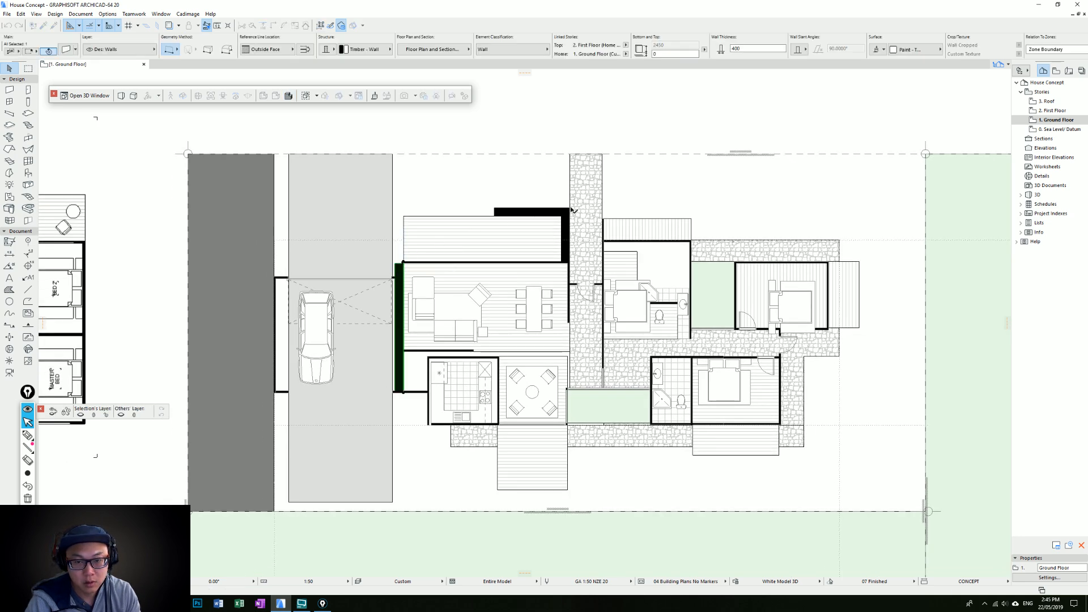
Set both legs of the L-shaped deck wall to Not Linked at the top and give them a height of 500
left_click(551, 212)
left_click(568, 214, "shift")
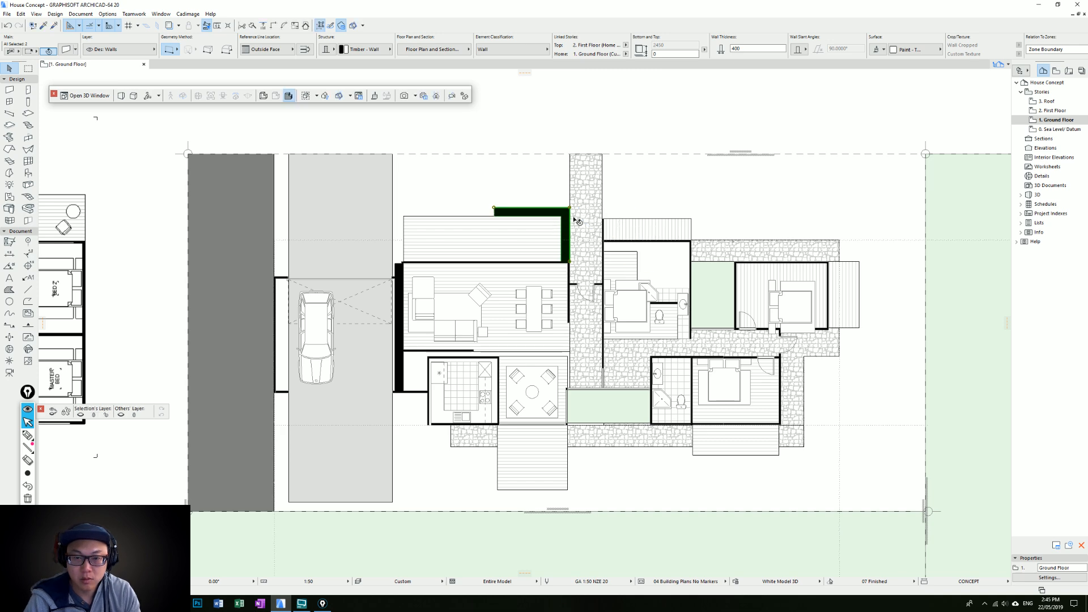
left_click(625, 45)
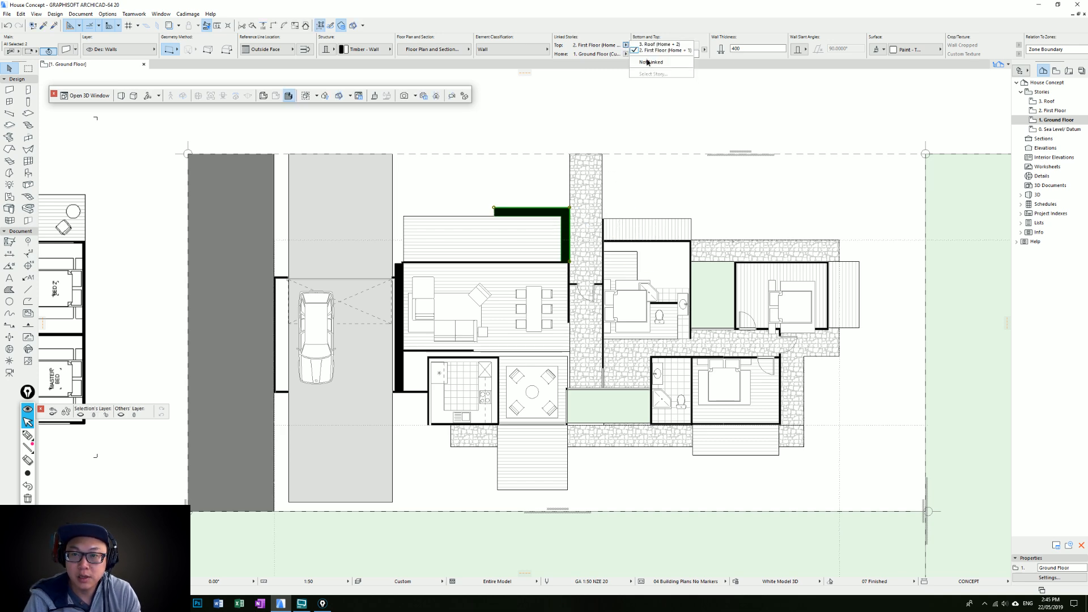
left_click(649, 64)
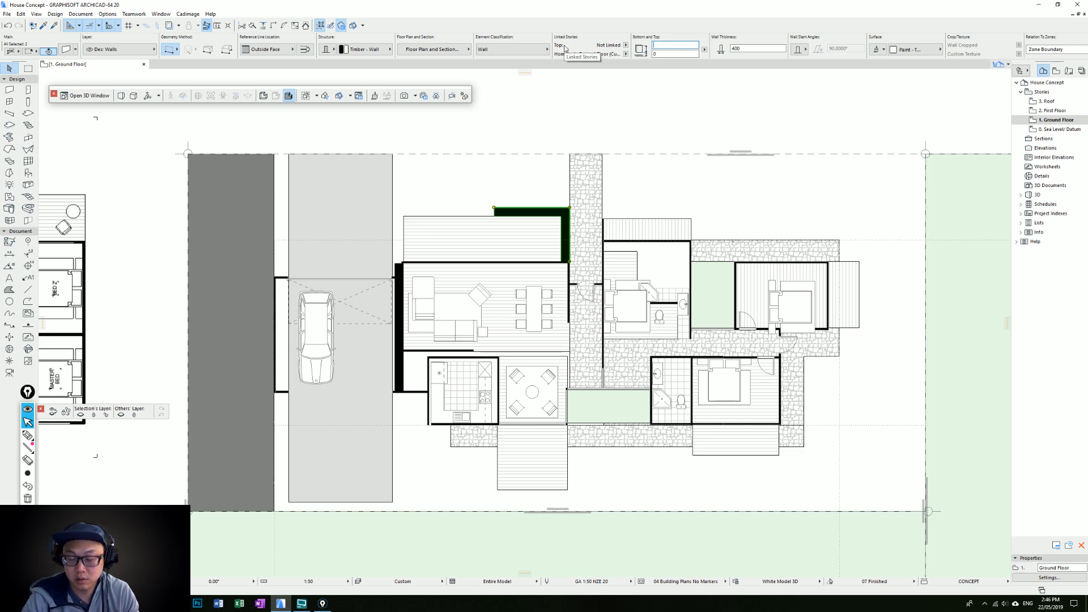
key("Escape")
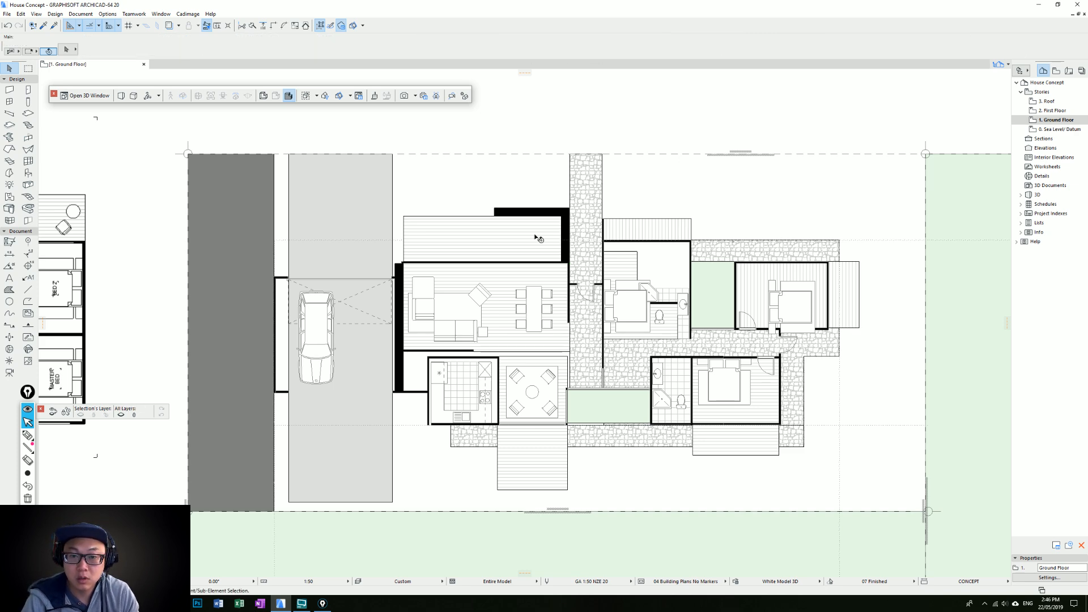
Delete both legs of the thick L-shaped wall around the upper timber deck
scroll(572, 290, "down", 1)
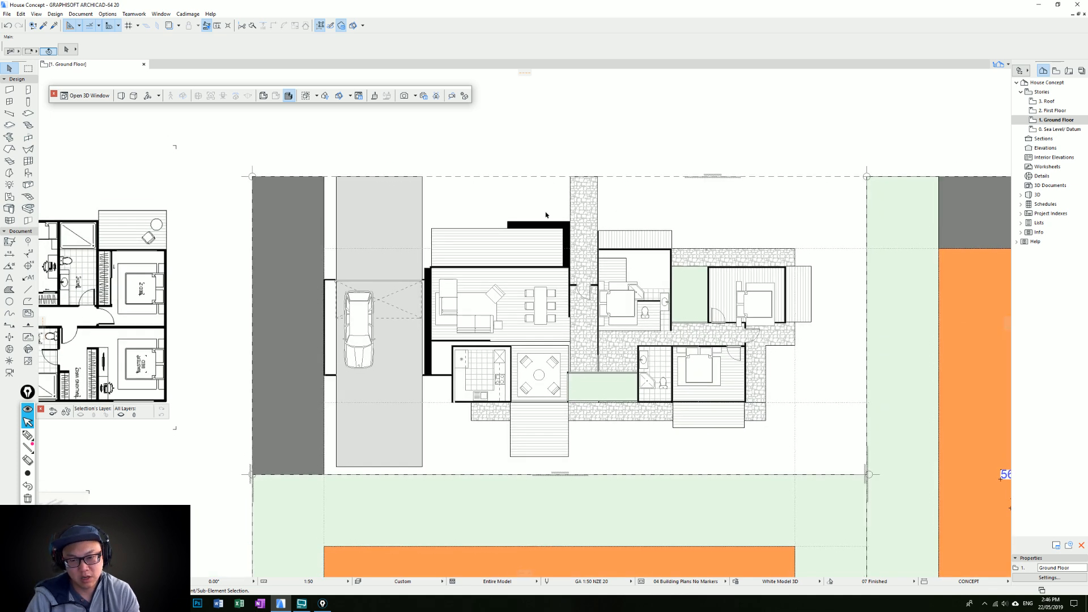
left_click(553, 225)
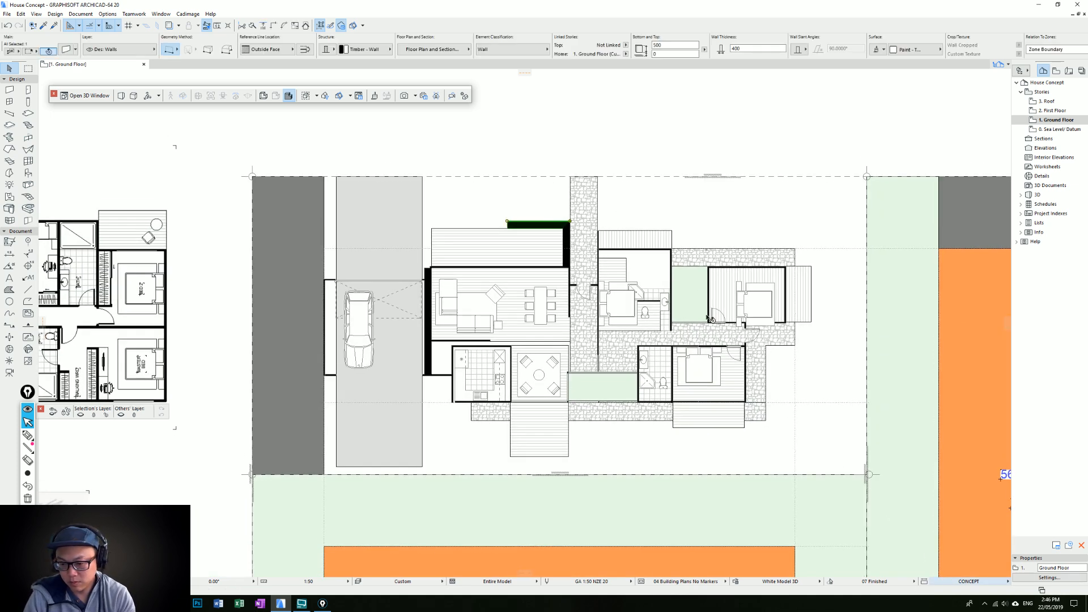
key("Escape")
left_click(564, 226)
key("Delete")
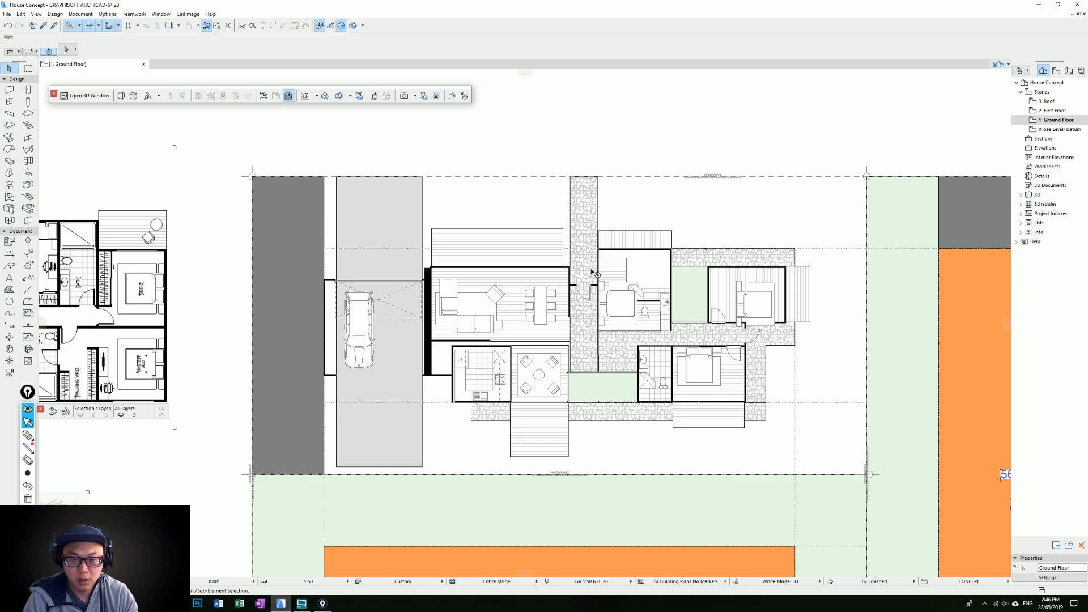
Extend the upper timber deck's right edge to the vertical stone path
scroll(566, 231, "up", 2)
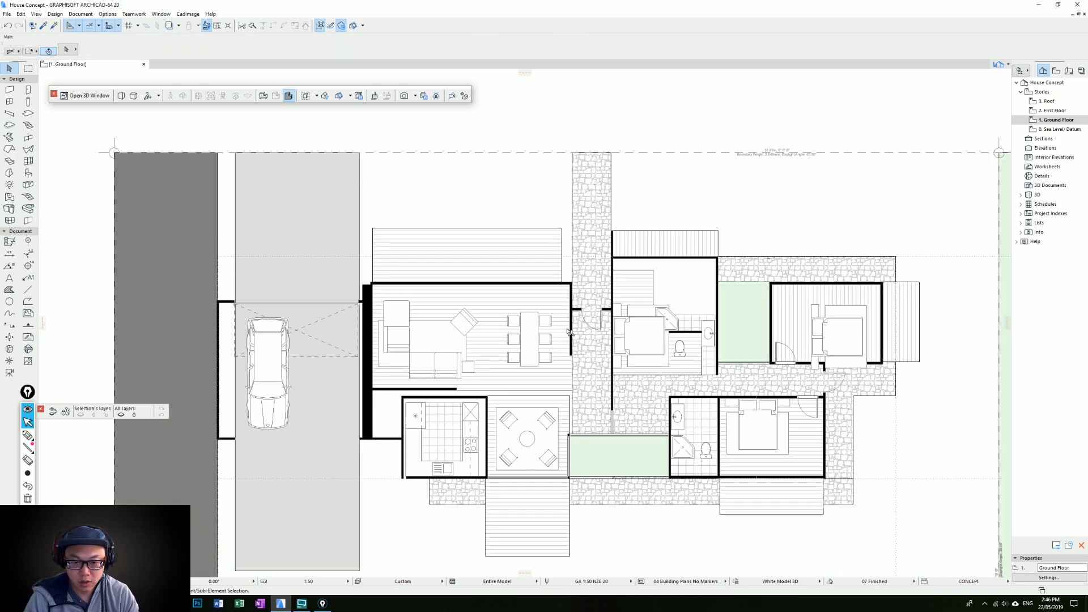
scroll(682, 343, "down", 3)
scroll(619, 342, "down", 4)
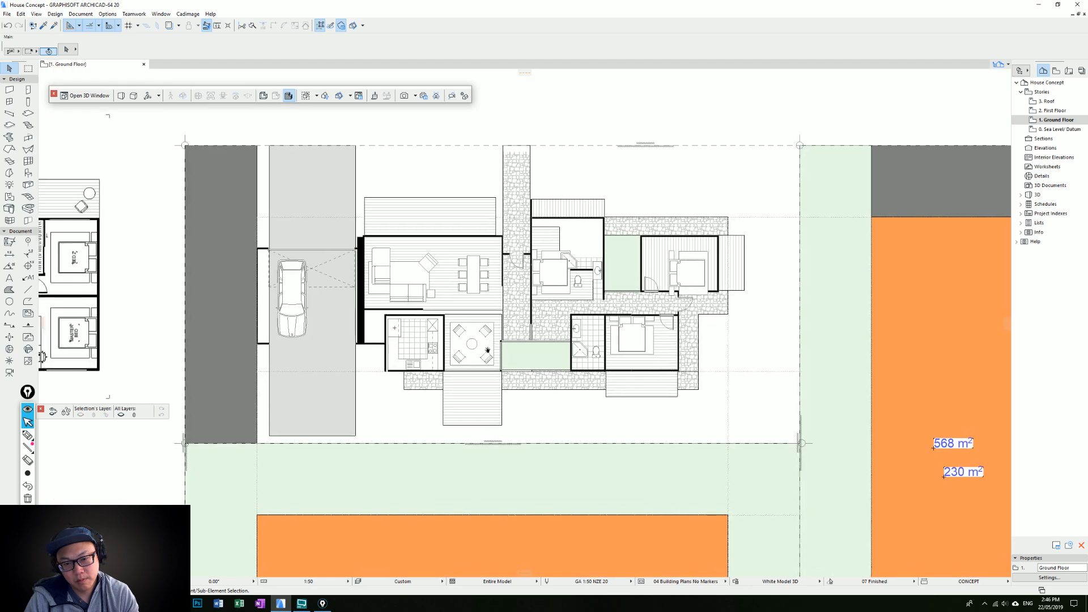
middle_click_drag(487, 350, 504, 376)
left_click(513, 243)
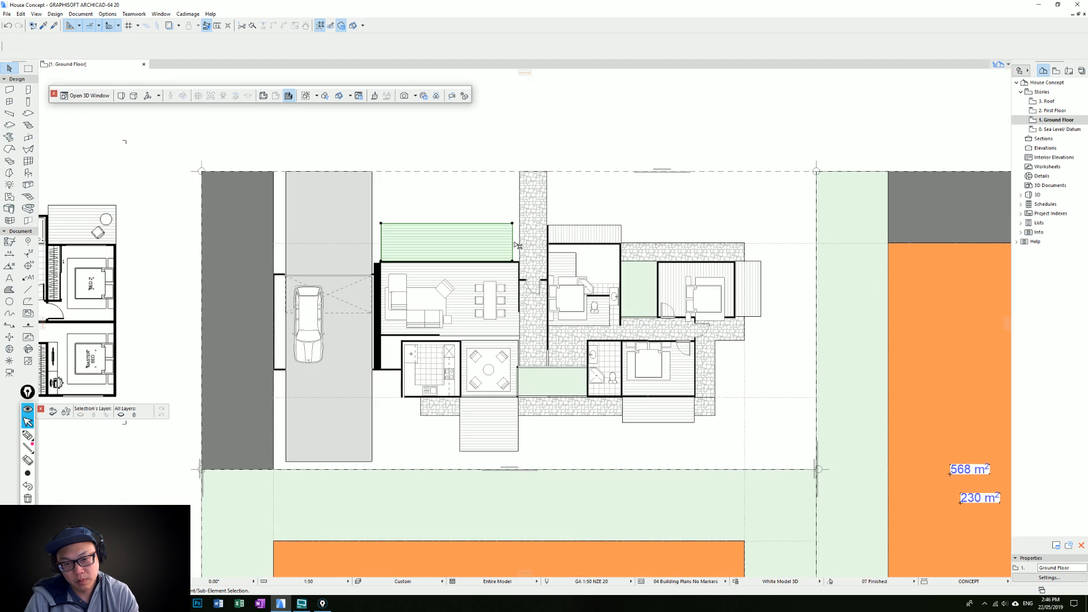
left_click(513, 243)
left_click(528, 253)
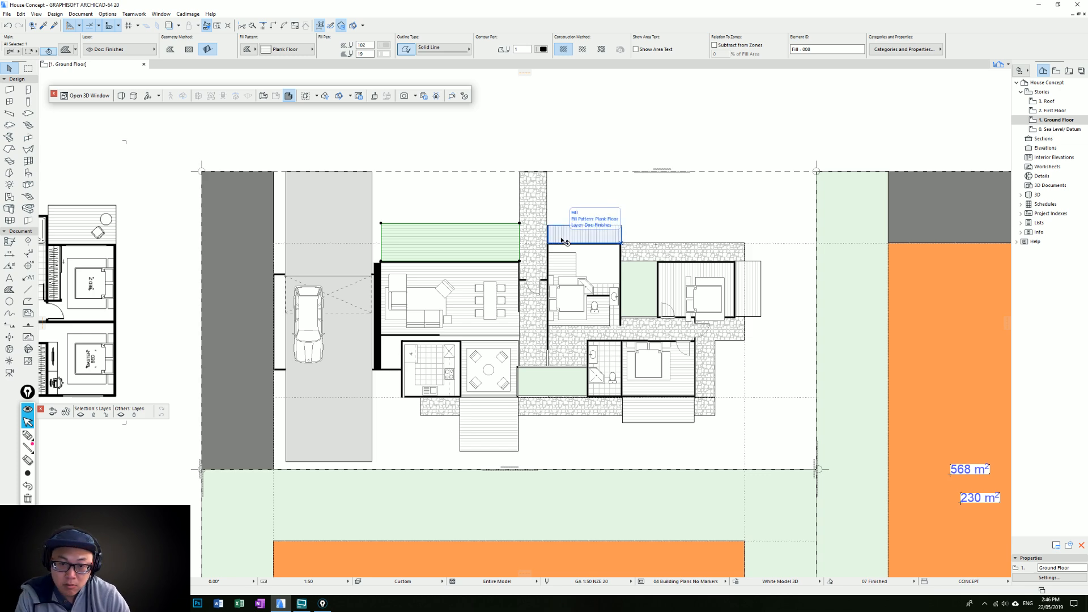
Reduce the upper timber deck's depth so its upper edge aligns with the upper wall of the bedroom across the stone path
left_click(448, 224)
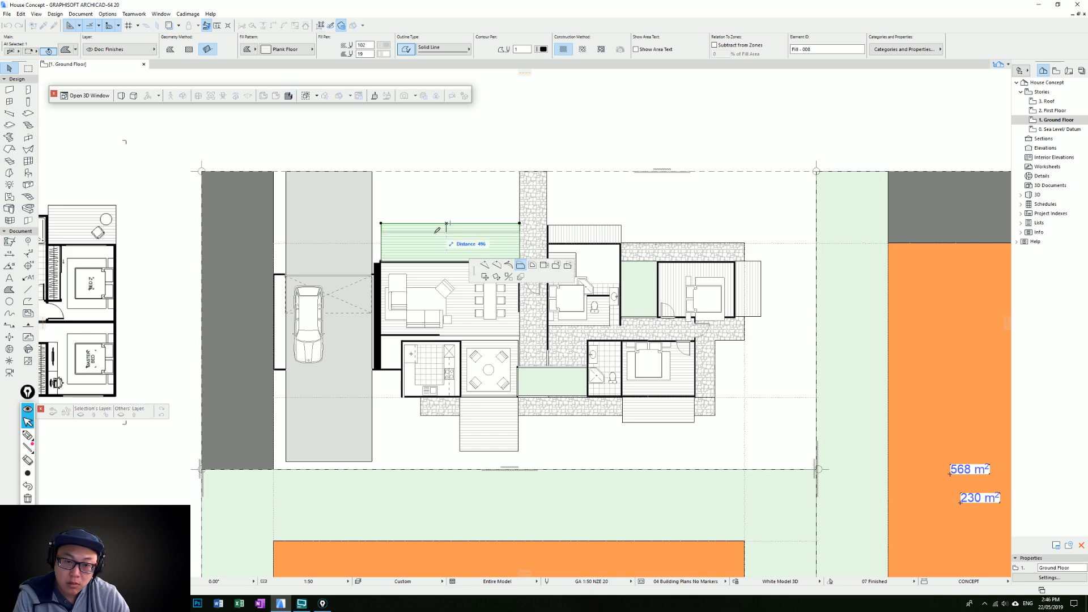
left_click(547, 244)
key("Escape")
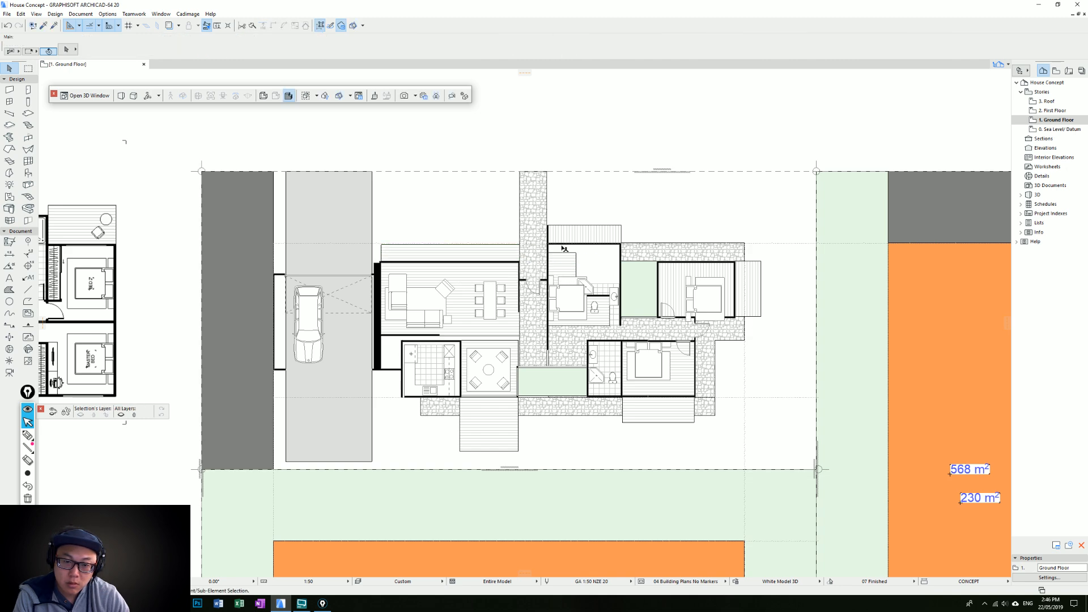
left_click(660, 245, "alt")
left_click(381, 261)
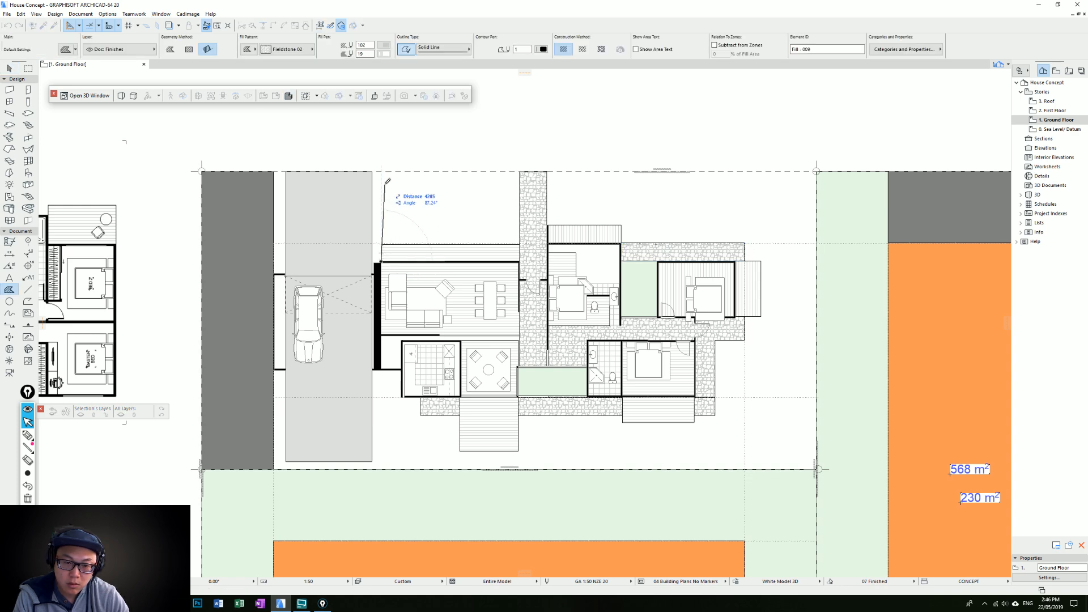
key("Escape")
key("Escape")
Move the kitchen's left wall toward the thick black wall and delete it
scroll(494, 298, "up", 2)
middle_click_drag(494, 298, 498, 284)
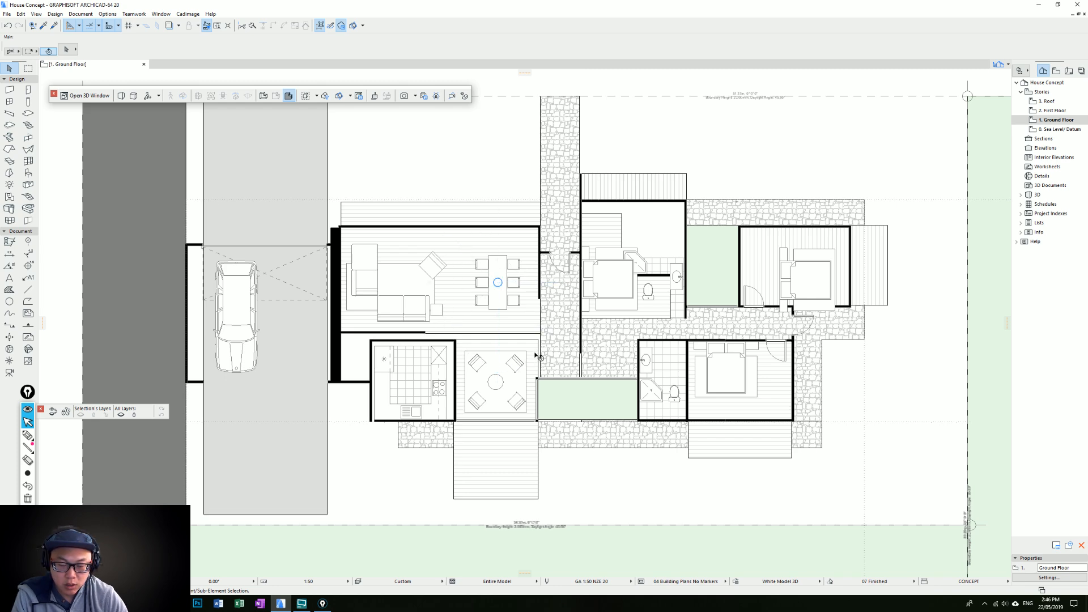
middle_click_drag(488, 325, 429, 310)
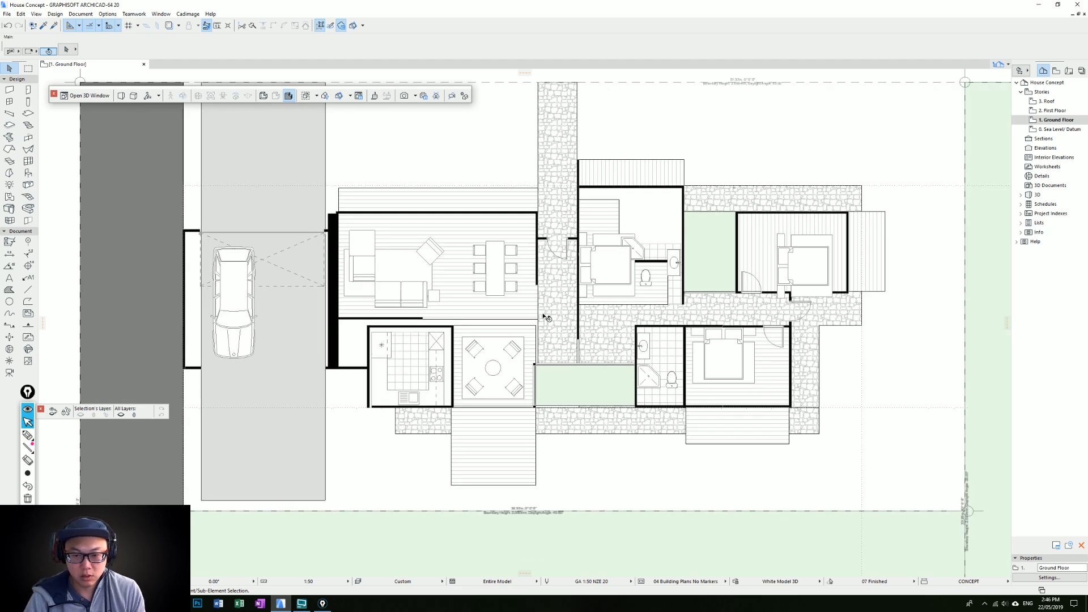
middle_click_drag(503, 300, 518, 324)
middle_click_drag(478, 368, 514, 325)
left_click(420, 380)
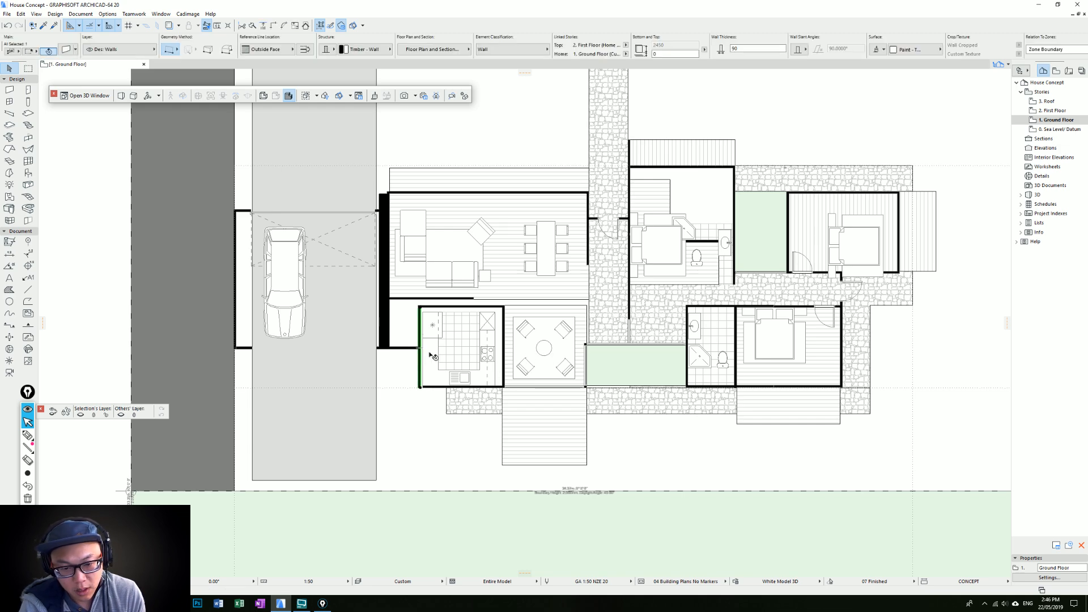
key("ctrl+d")
left_click(420, 347)
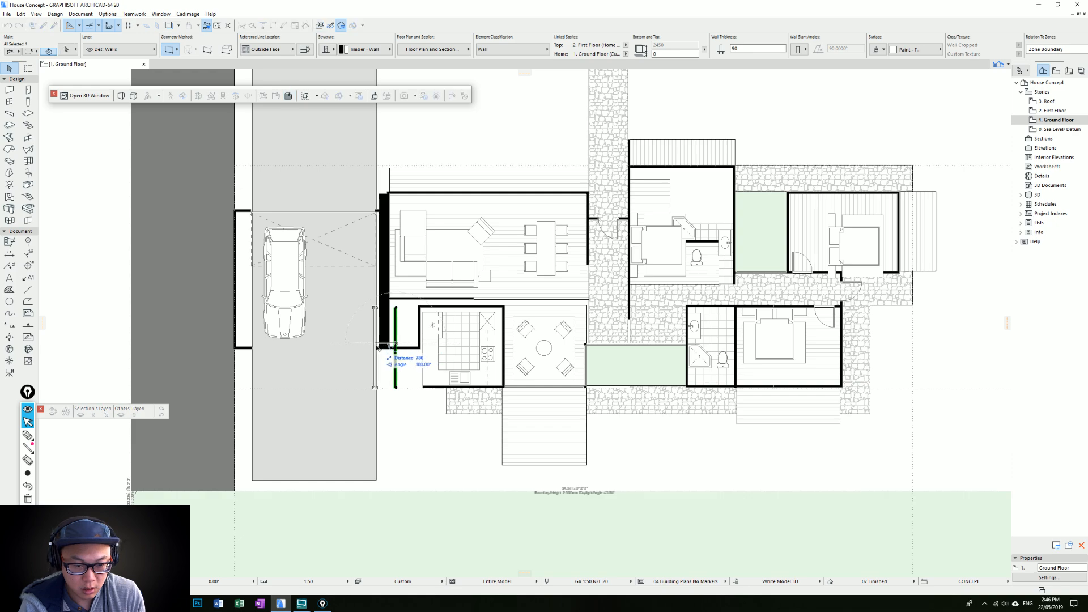
left_click(400, 355)
key("ctrl+d")
left_click(400, 350)
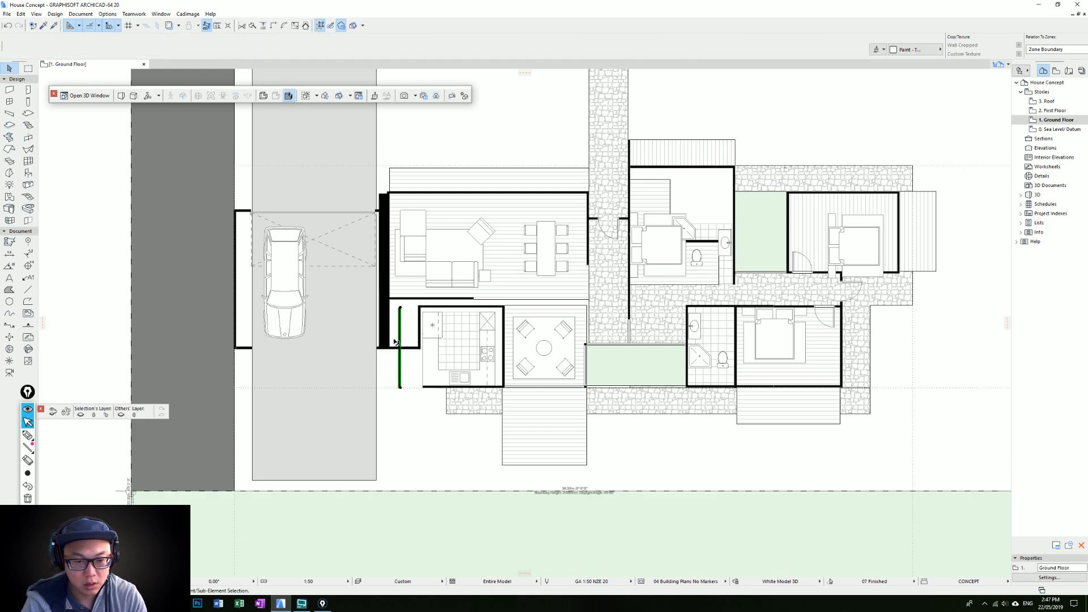
key("Delete")
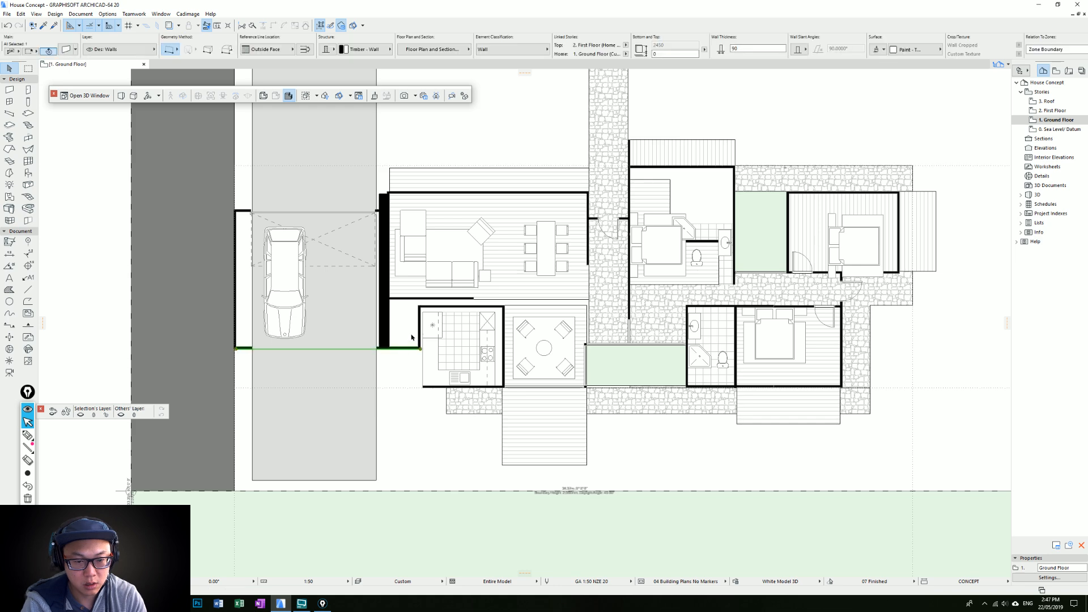
Trim the garage's lower wall back to the thick black wall and remove the leftover wall piece at the kitchen's left side
left_click(422, 386)
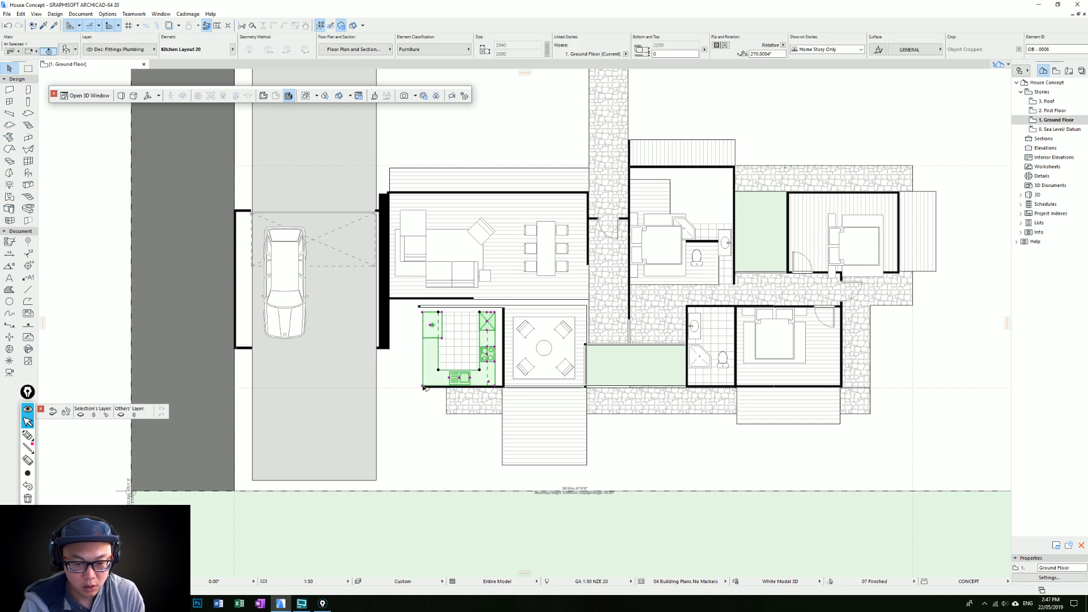
key("ctrl+m")
left_click(506, 345)
key("Escape")
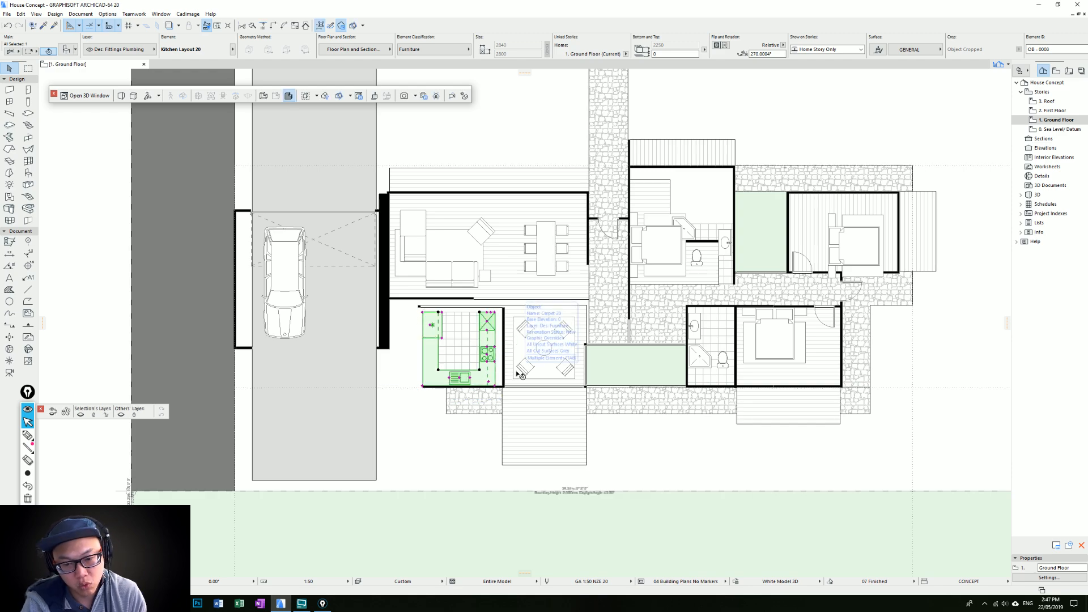
Change the kitchen object's layout from U-shaped to a single straight run
key("ctrl+t")
left_click(431, 242)
left_click(477, 243)
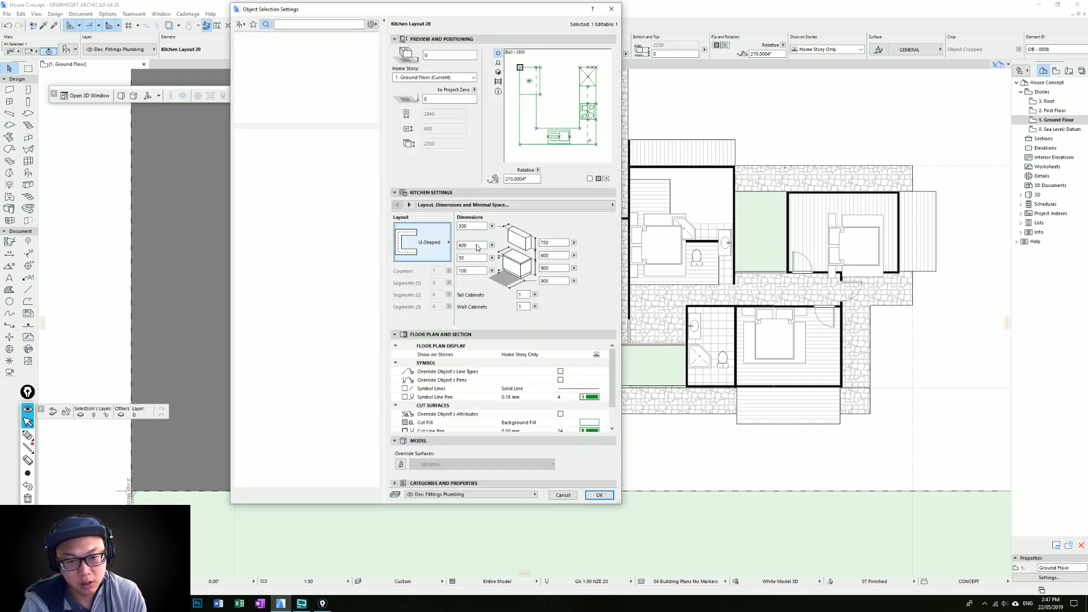
key("Return")
Rotate the straight kitchen run to lie along the kitchen's lower wall and join that wall to the thick black wall
left_click(429, 347)
left_click(475, 383)
left_click(430, 346)
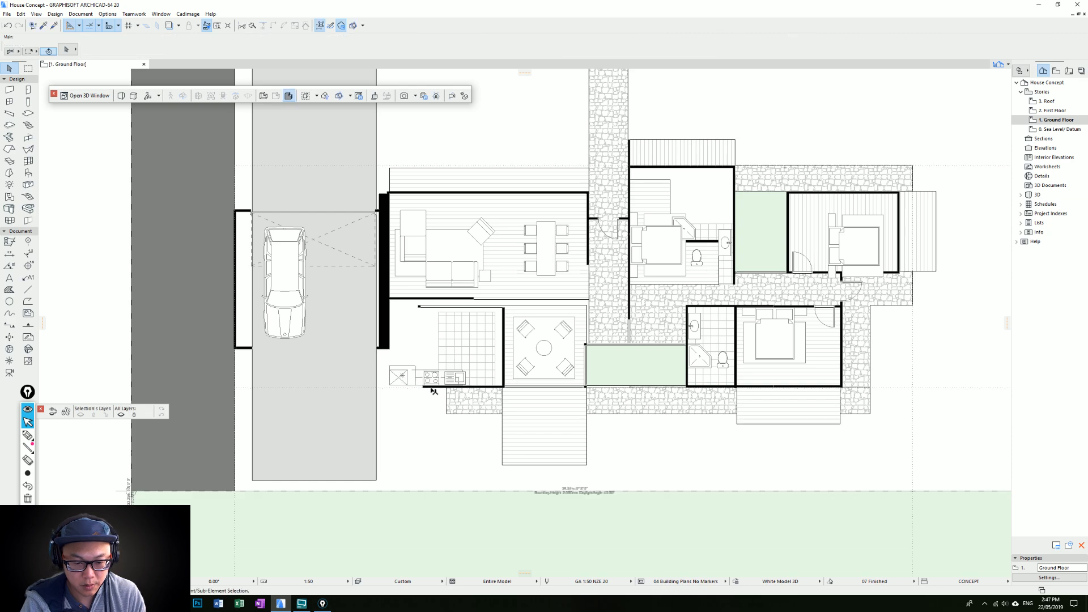
left_click(433, 387)
left_click(389, 323, "shift")
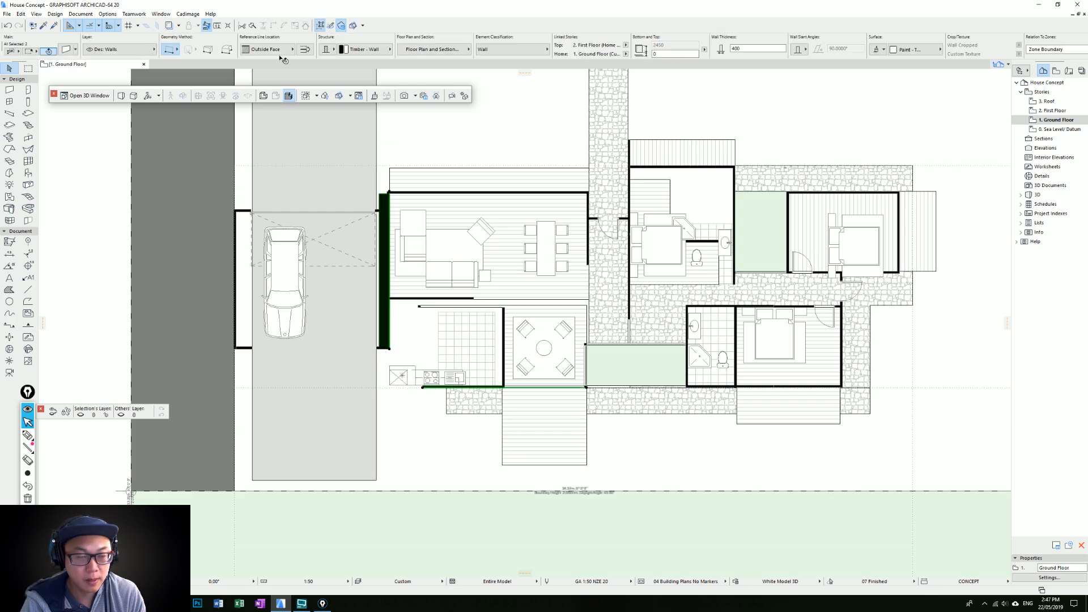
key("Escape")
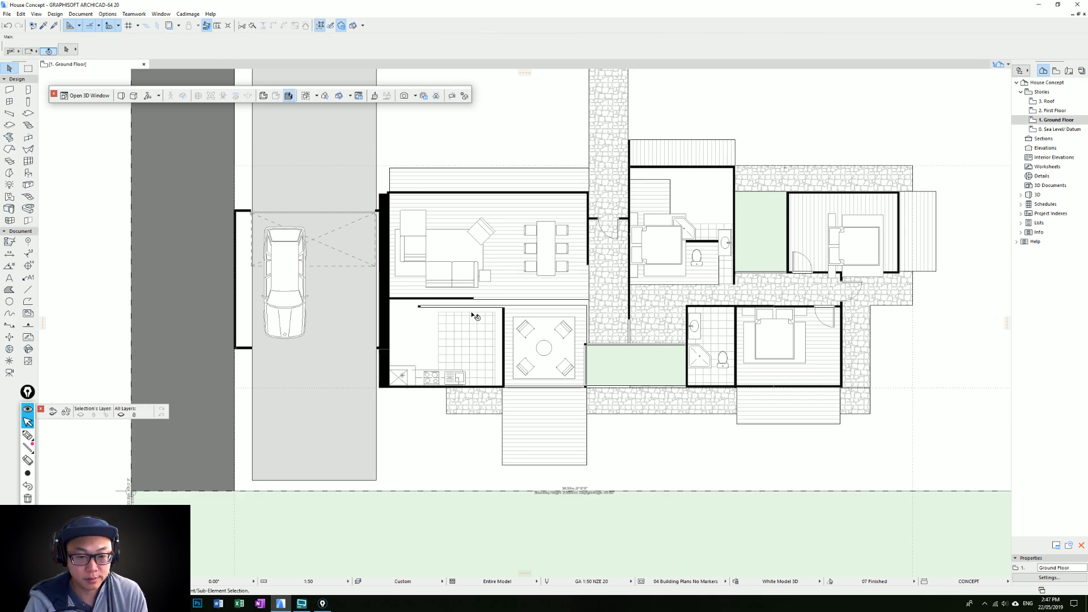
scroll(493, 348, "up", 2)
left_click(472, 281)
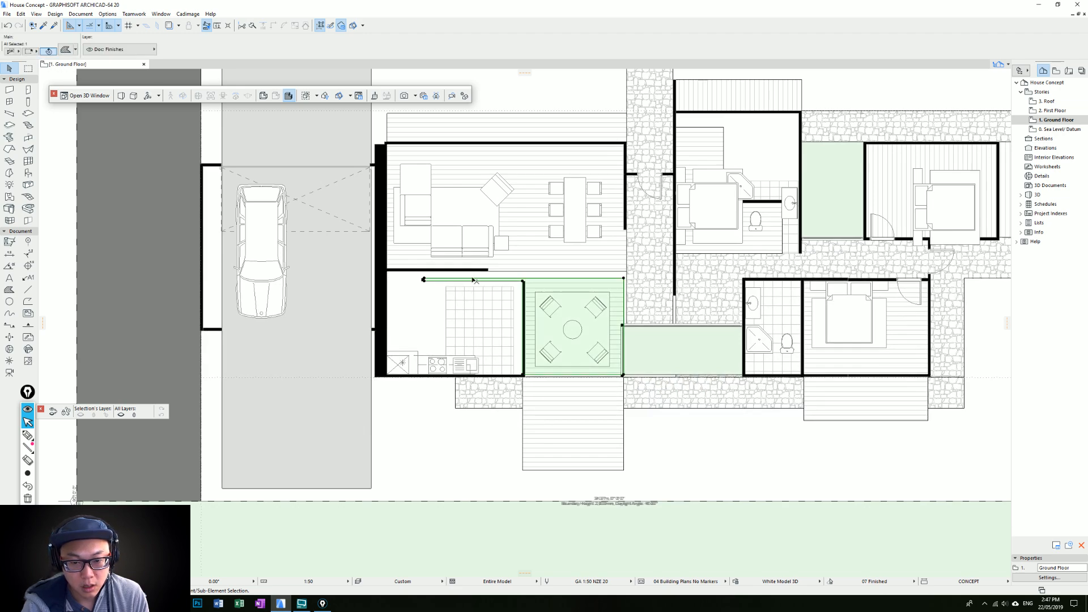
left_click(524, 278)
left_click(623, 278)
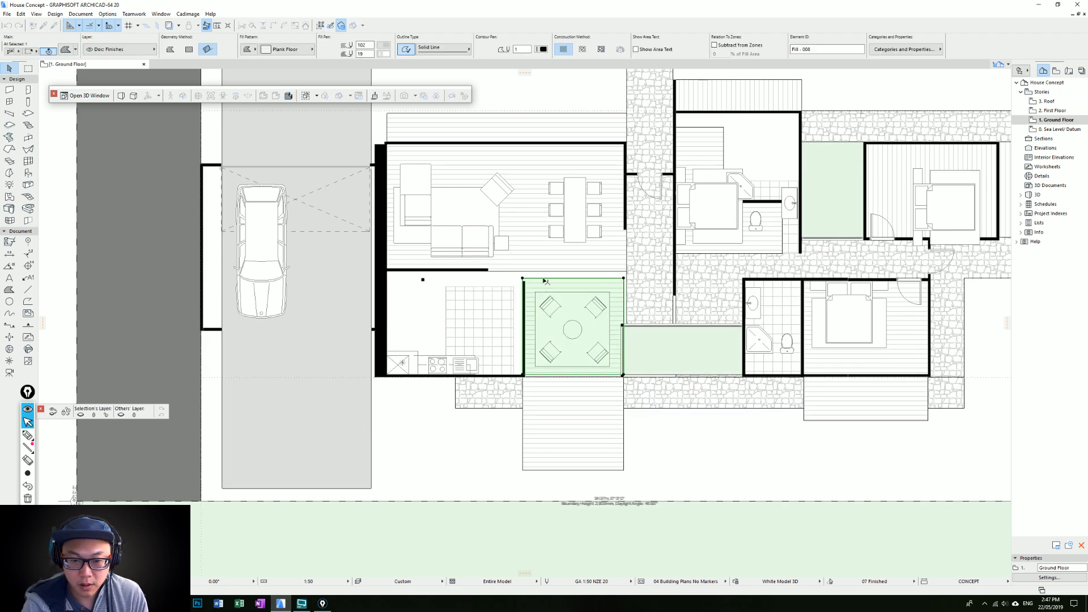
key("Escape")
Move the short wall above the kitchen to 2400 mm from the lower wall and extend it to the thick black wall
left_click(425, 281)
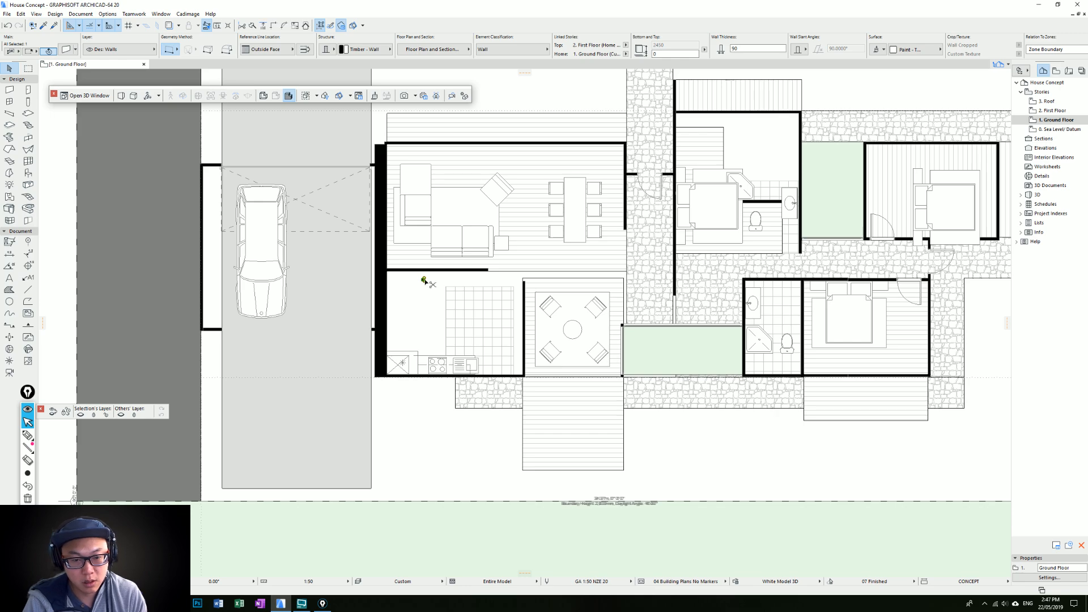
left_click(424, 280)
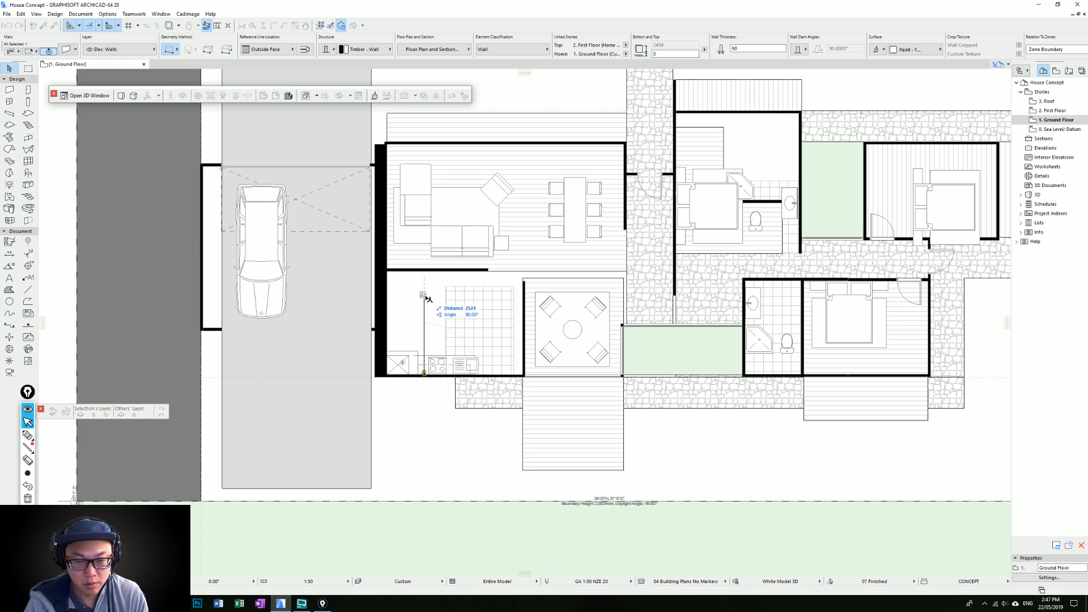
type("2400")
key("Return")
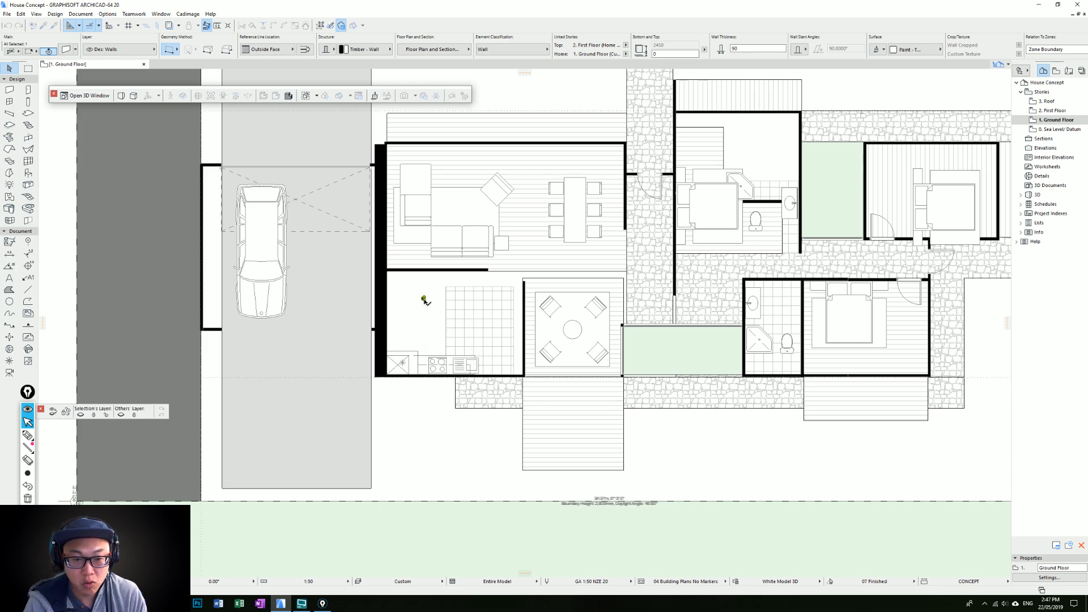
left_click(424, 298)
left_click(525, 296)
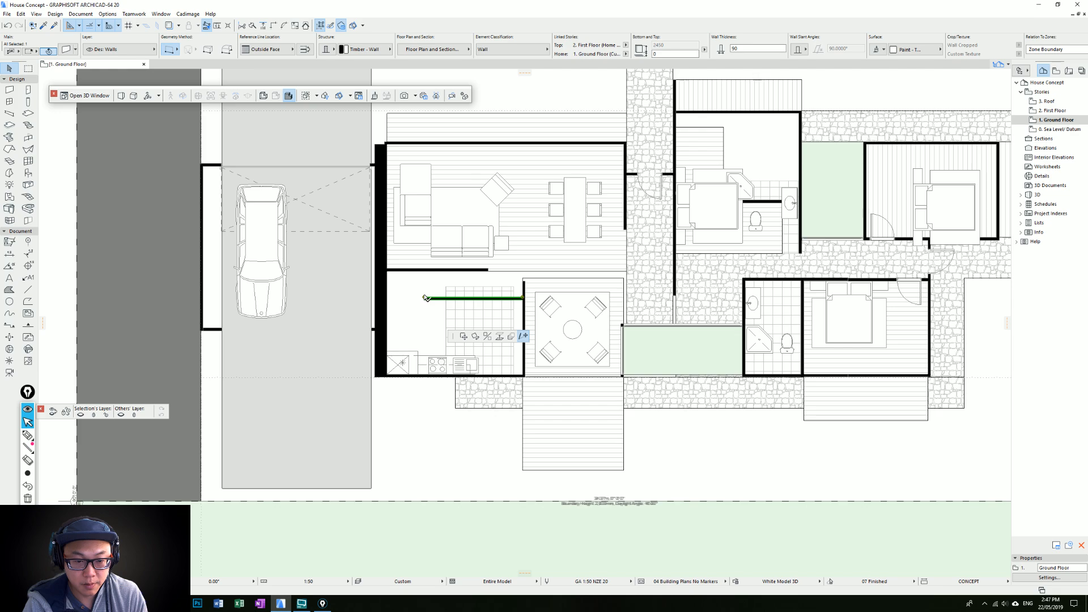
left_click(387, 298)
Stretch the kitchen's tile fill up, left and right so it covers the floor between the kitchen walls
left_click(487, 286)
left_click(487, 287)
left_click(397, 299)
left_click(446, 307)
left_click(387, 307)
left_click(514, 307)
left_click(514, 306)
left_click(525, 297)
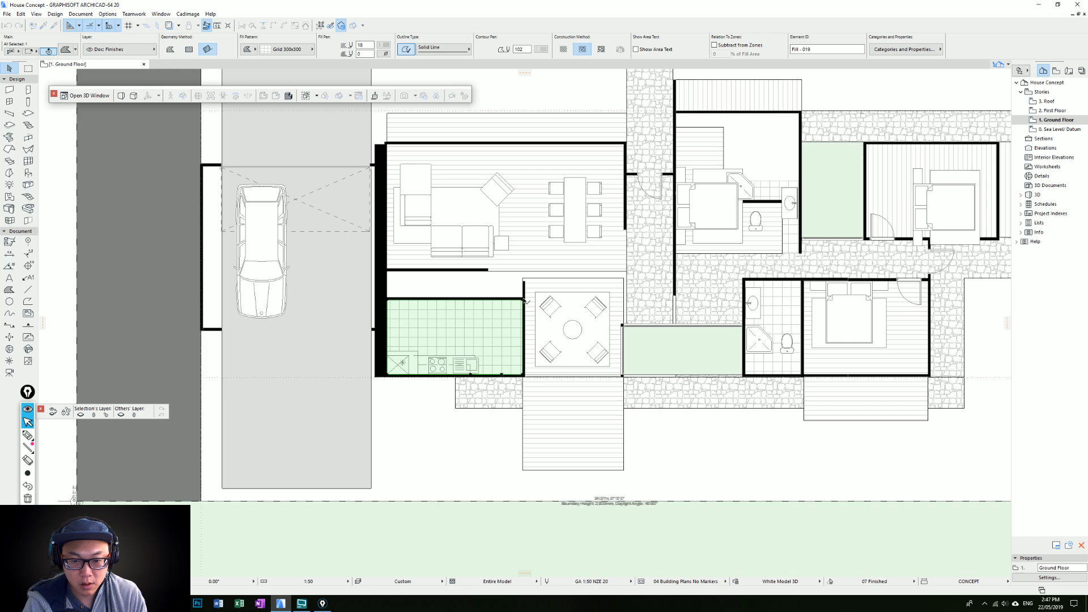
key("Escape")
Pick up the Simple Door Opening settings from the wall beside the stone path and place an opening in the kitchen's upper wall
scroll(535, 340, "down", 1)
middle_click_drag(534, 340, 550, 359)
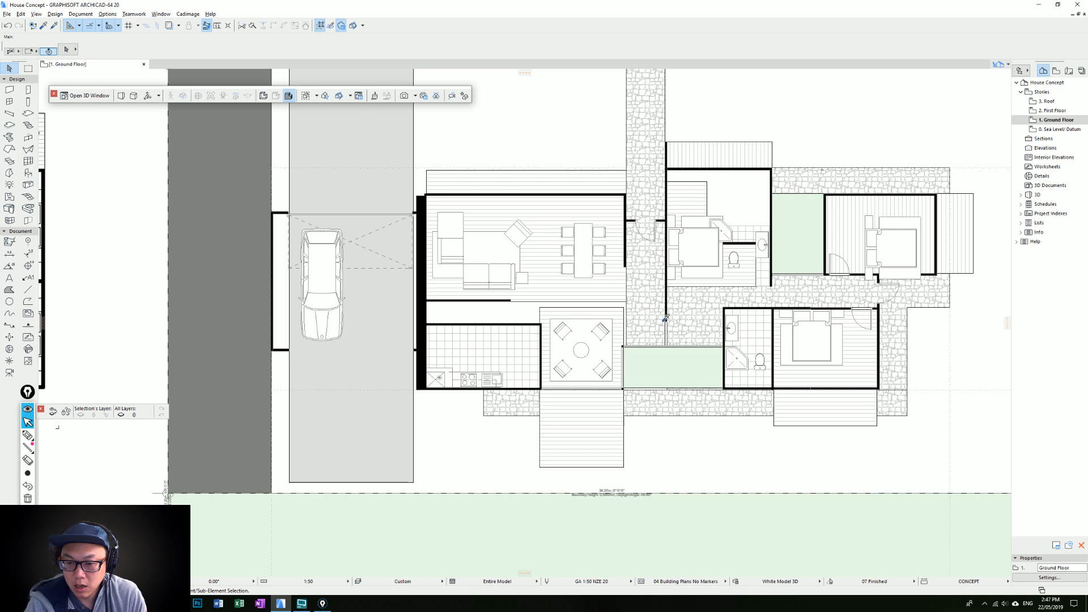
left_click(666, 321, "alt")
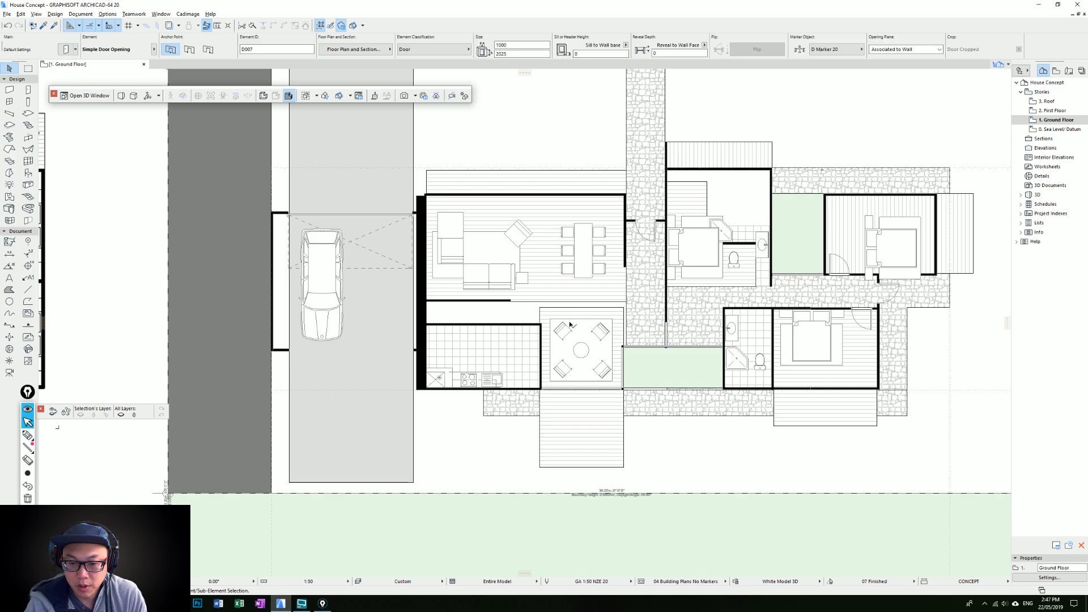
scroll(571, 324, "up", 2)
key("Escape")
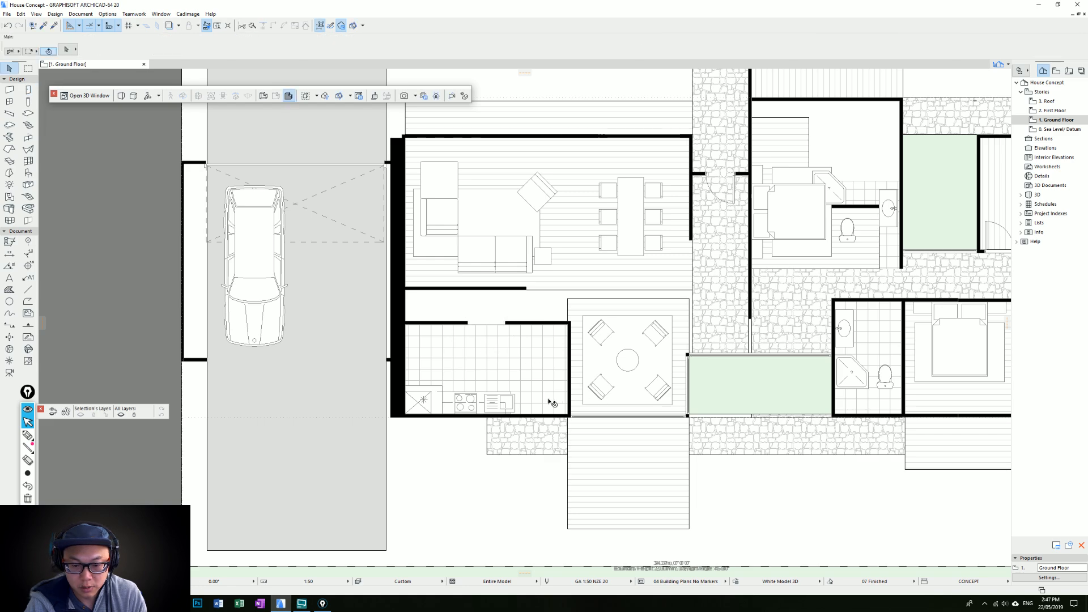
Move the kitchen's right wall inward, close to the sink, and stretch the living room's lower wall to line up with it
left_click(570, 368)
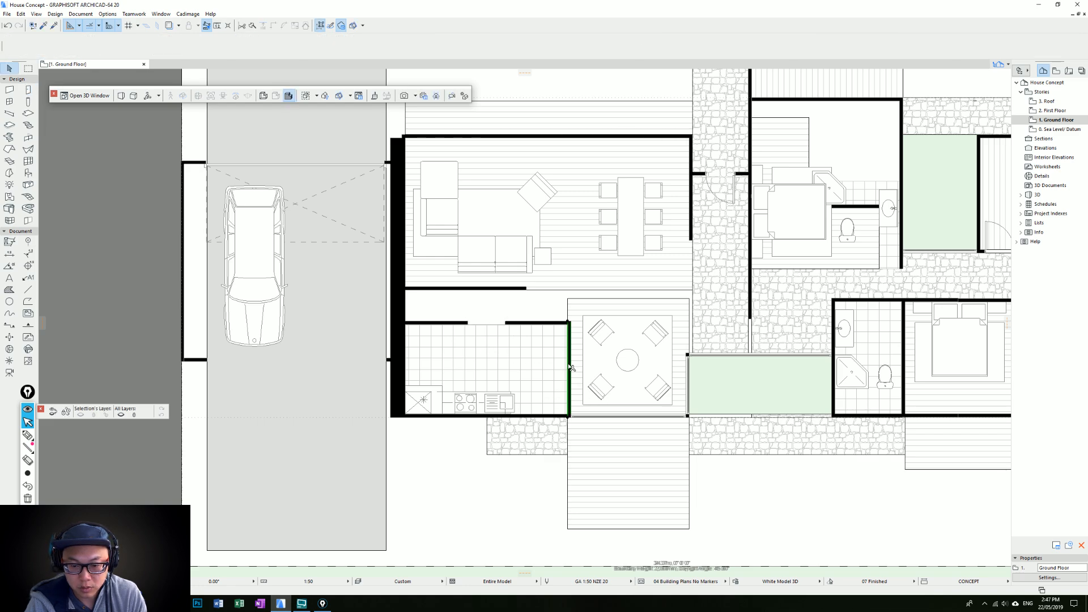
left_click_drag(569, 367, 533, 359)
key("Escape")
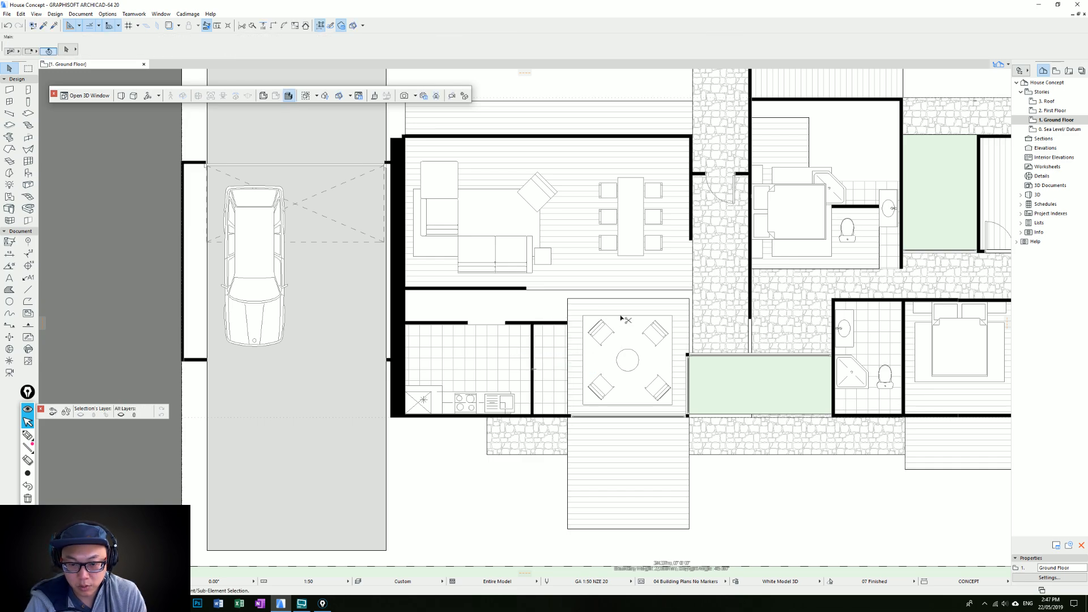
left_click(524, 289)
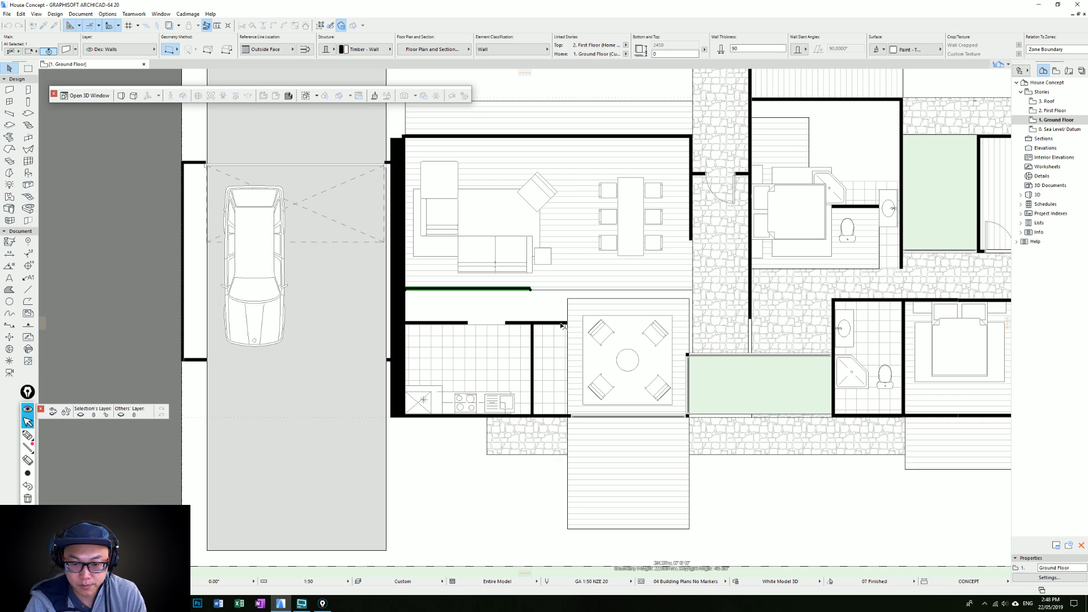
Stretch the lounge's timber floor left to the kitchen wall and align the living room's lower wall end with that wall's outer face
left_click(568, 401)
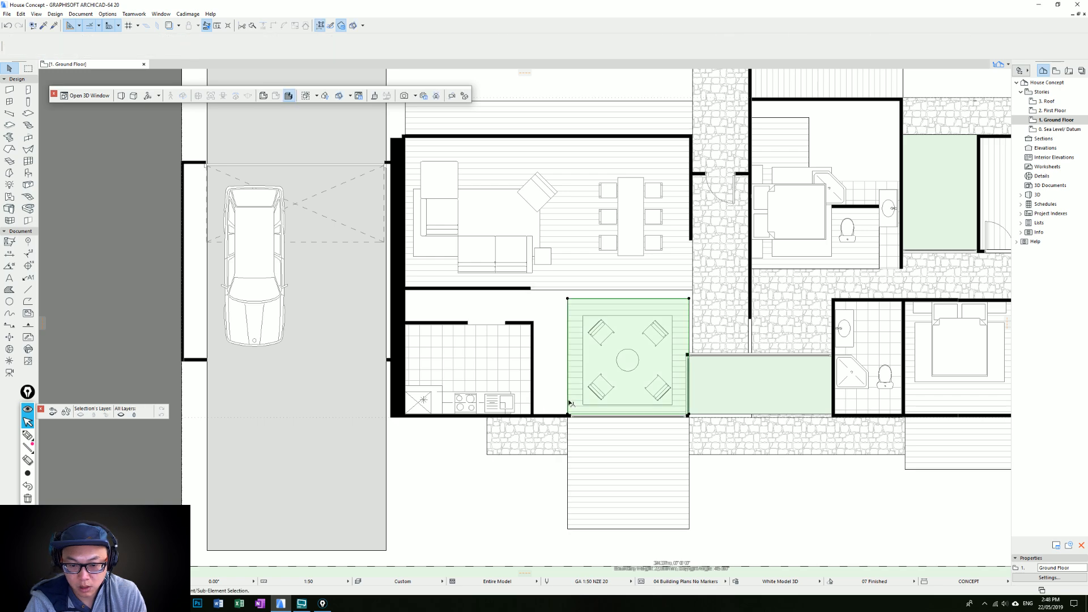
left_click(568, 401)
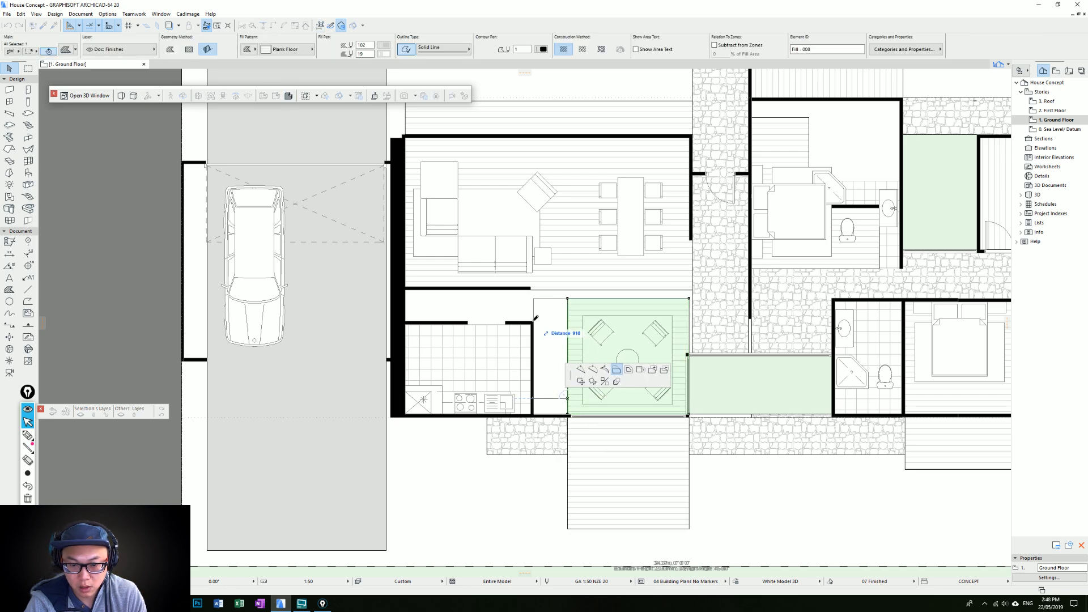
left_click(533, 319)
left_click(536, 289)
left_click(532, 289)
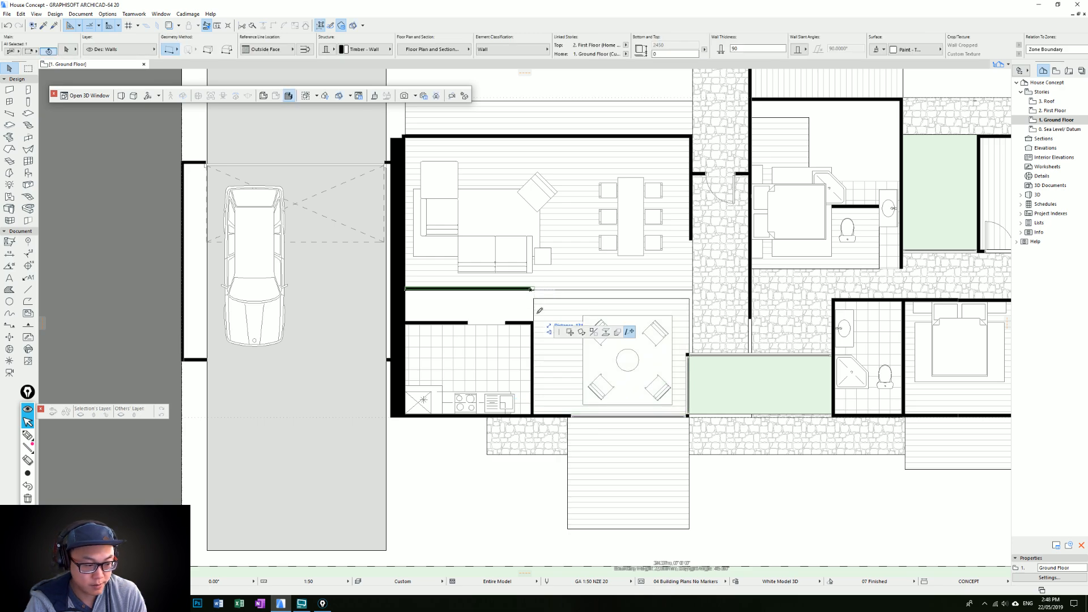
left_click(535, 301)
Lower the upper edge of the lounge's timber floor to line up with the kitchen's upper wall
left_click(544, 299)
left_click(543, 298)
left_click(534, 321)
key("Escape")
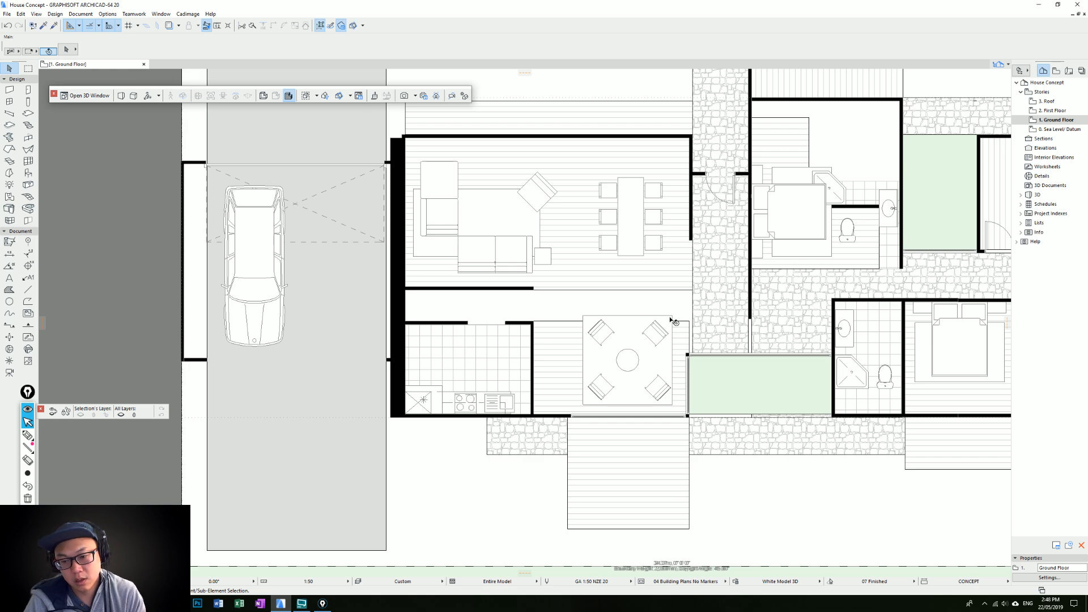
Delete the timber floor fill beneath the lounge carpet and armchairs
left_click(672, 319)
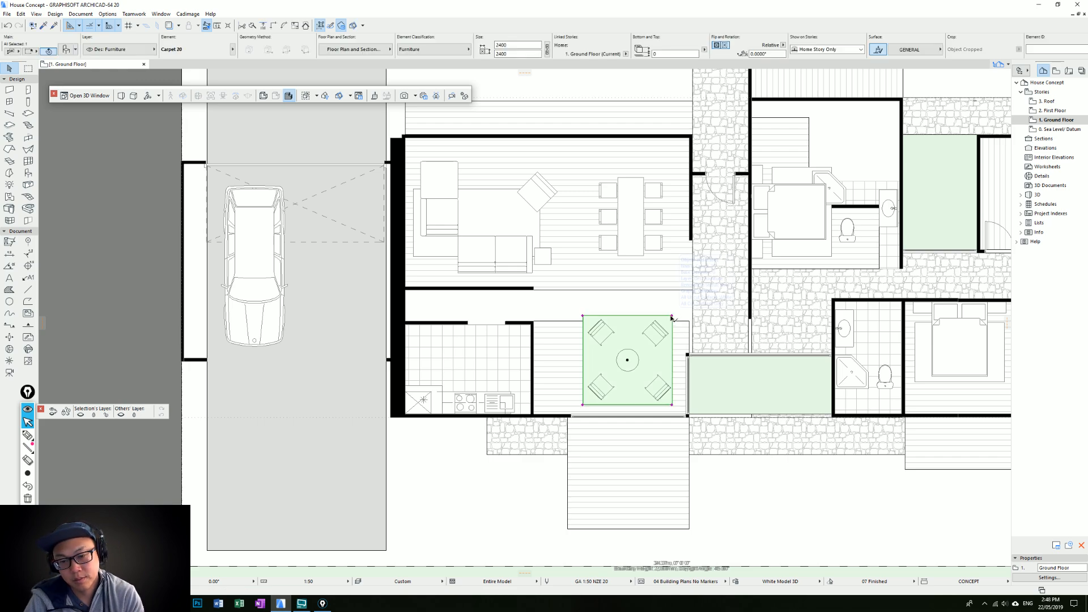
scroll(609, 390, "down", 2)
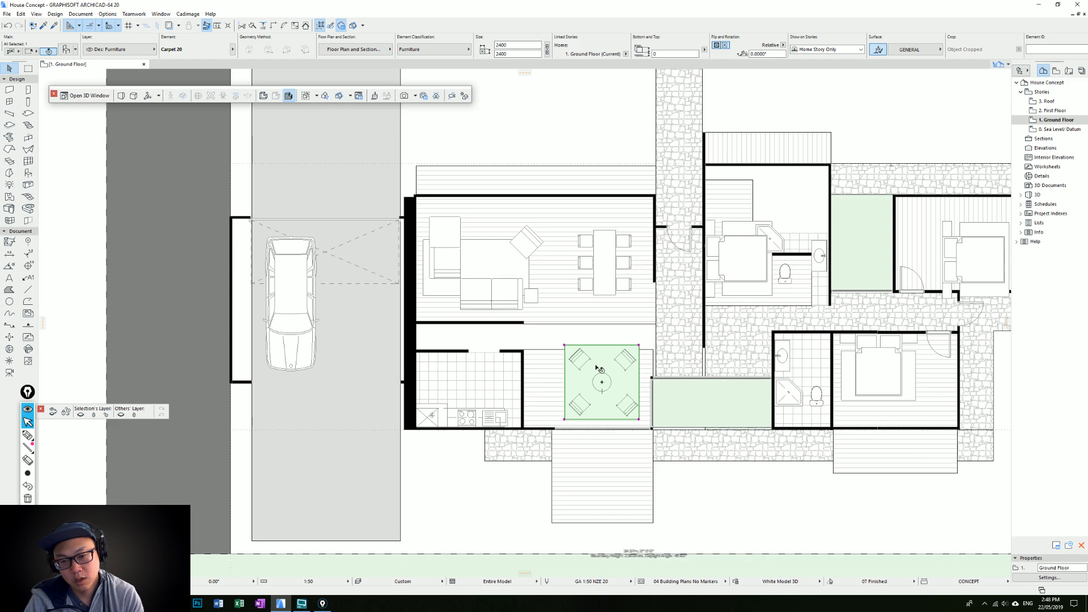
key("Delete")
left_click(643, 358)
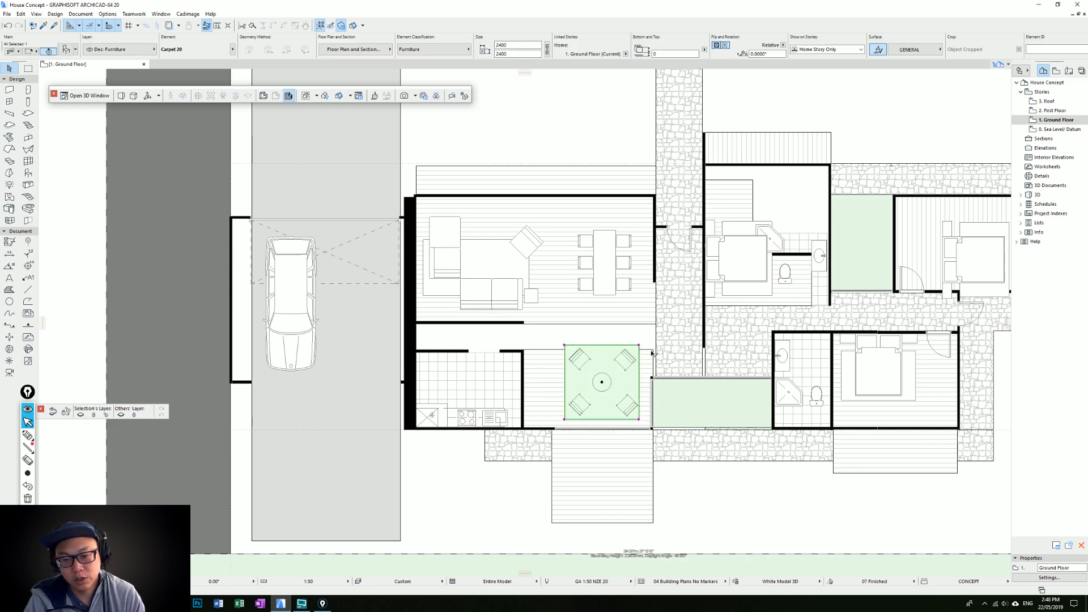
left_click(656, 355)
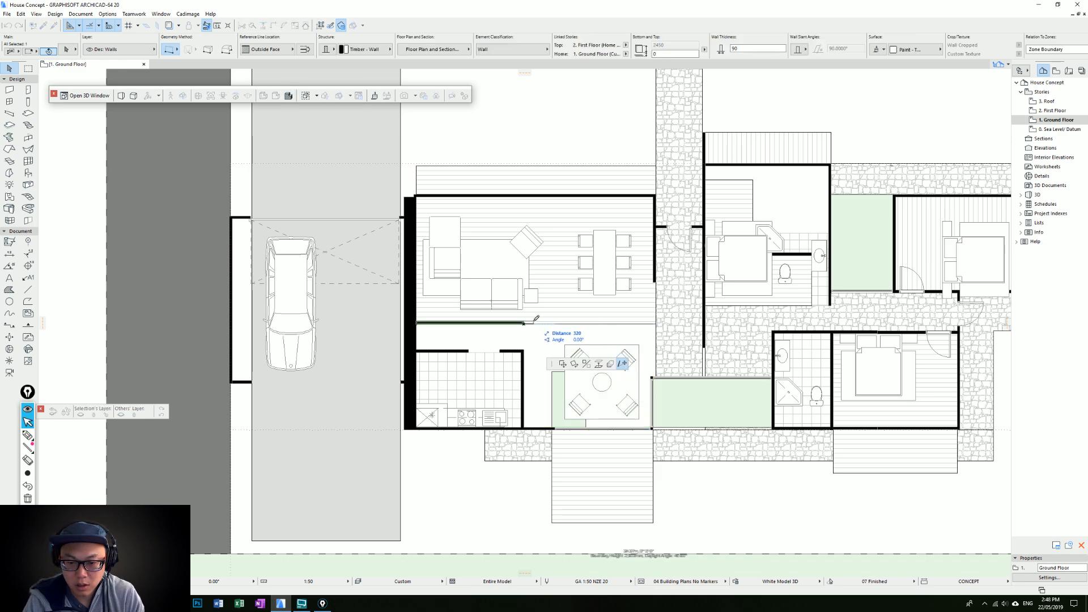
key("Escape")
key("Escape")
left_click(655, 333)
left_click(655, 333)
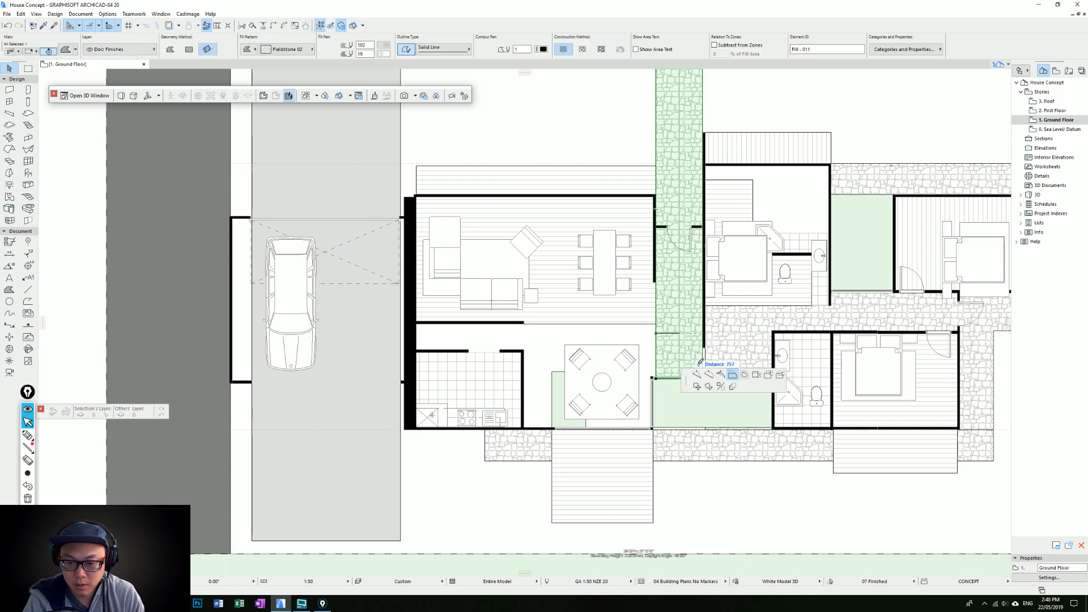
left_click(696, 375)
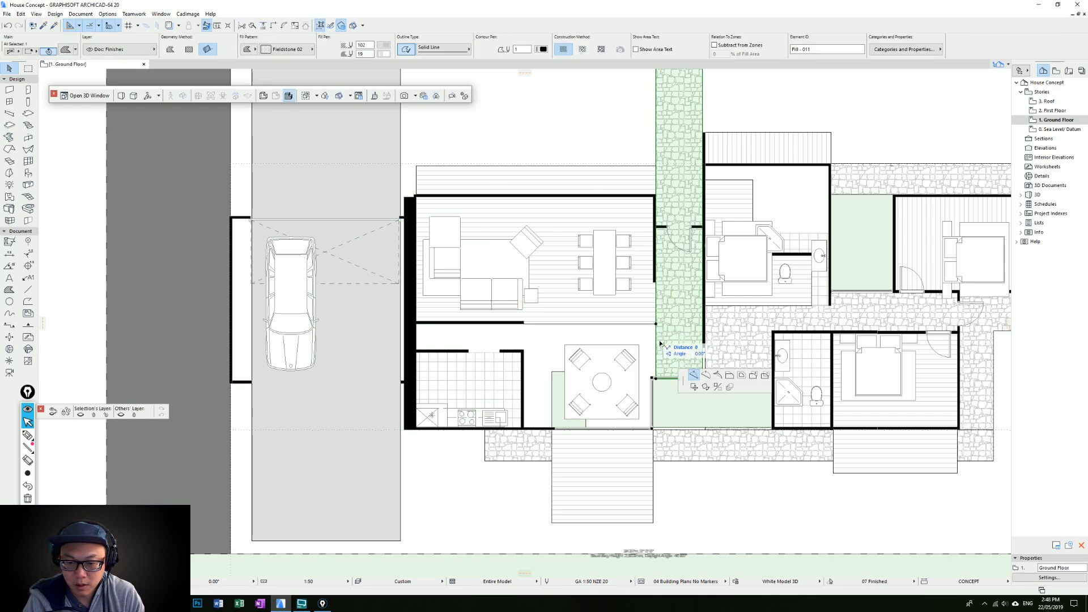
left_click(730, 375)
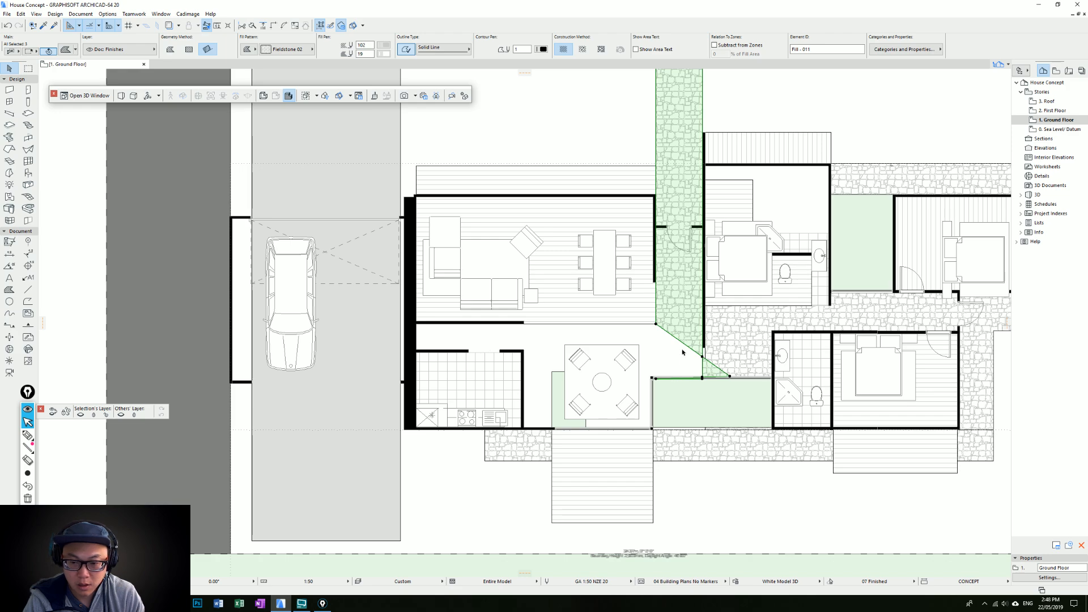
key("ctrl+z")
Extend the stone path fill left between the living room and kitchen as far as the thick black wall
left_click(655, 334)
left_click(731, 376)
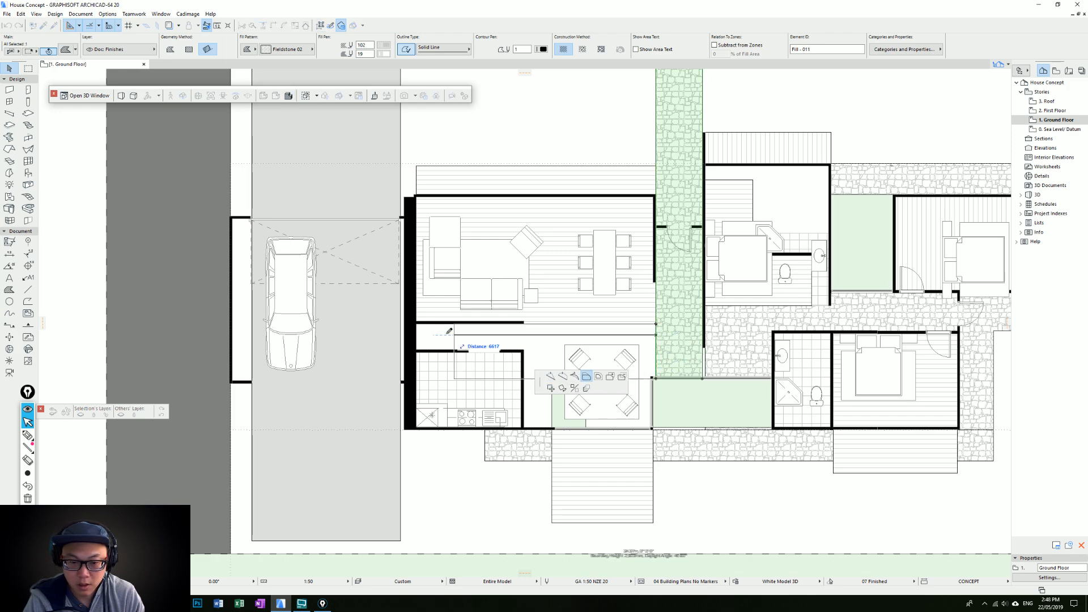
left_click(417, 323)
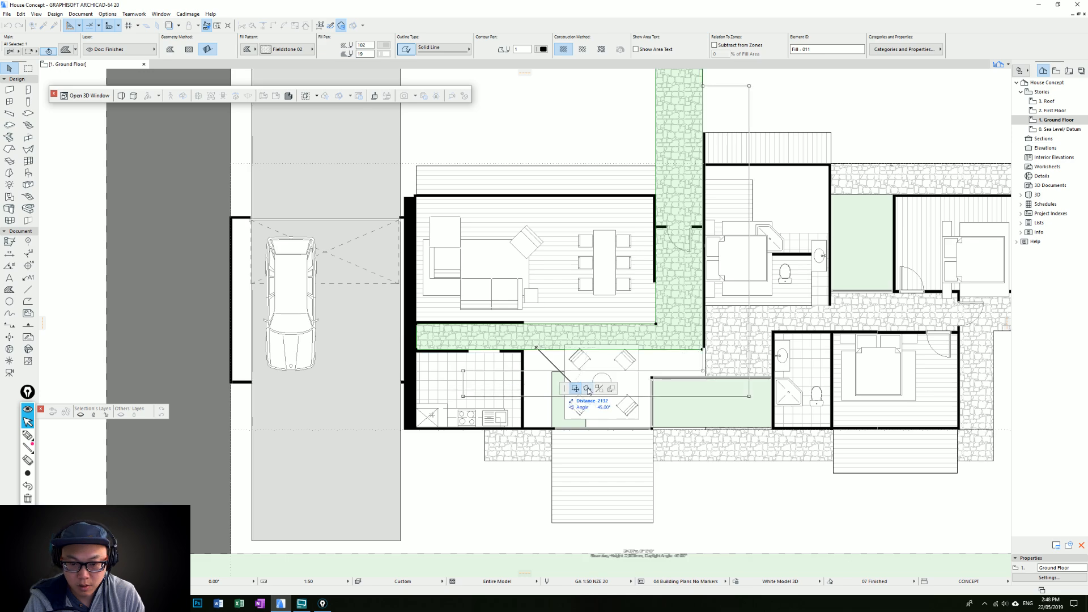
key("Escape")
Add a node to the stone fill at the kitchen's upper right corner and stretch the adjoining edge down to the lounge's lower wall
left_click(538, 350)
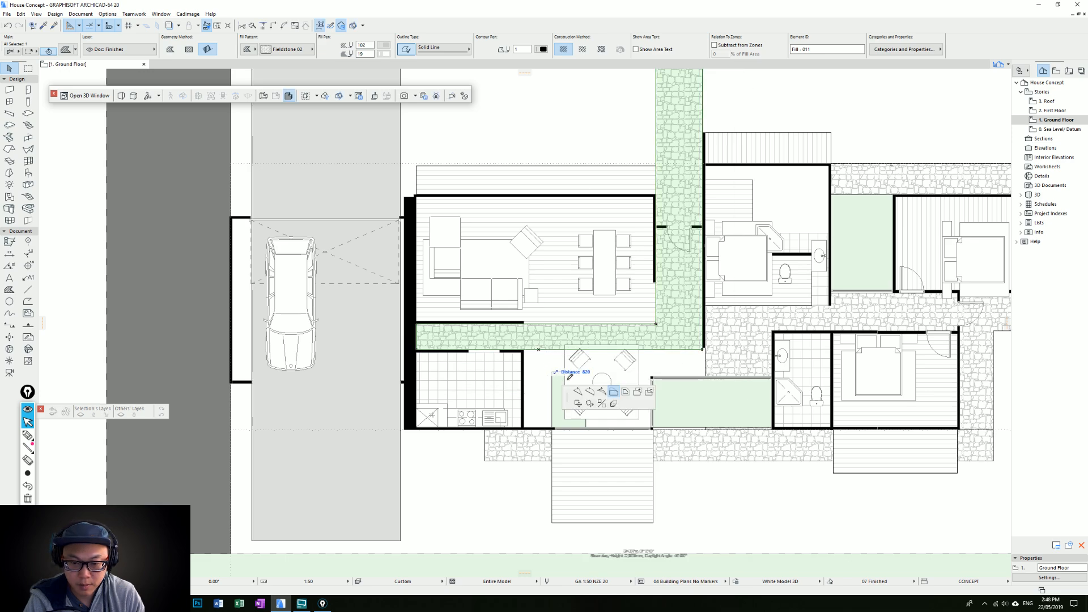
left_click(577, 392)
left_click(521, 348)
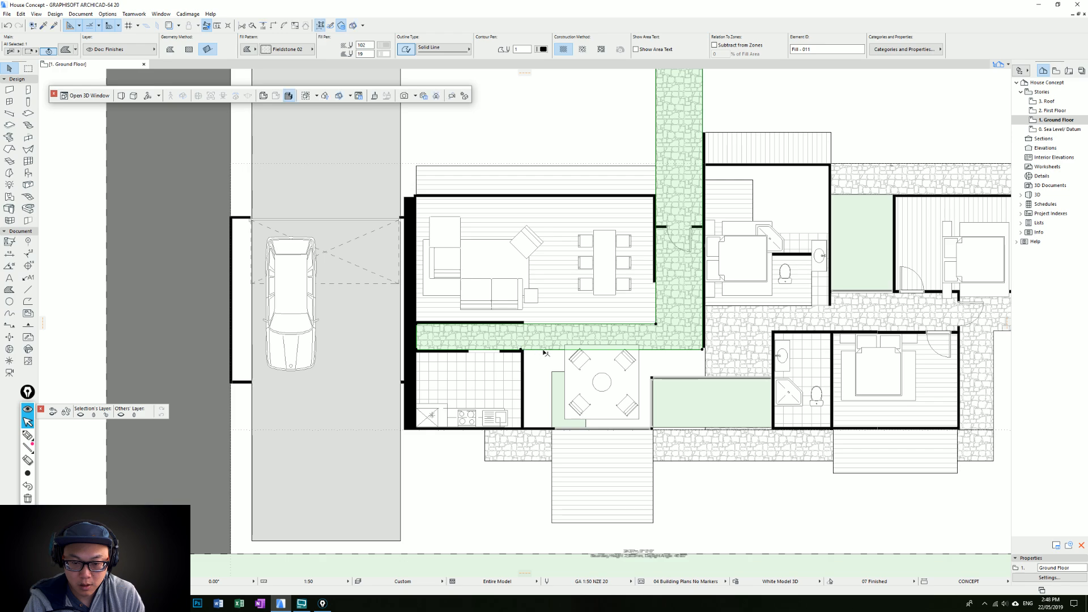
left_click(543, 349)
left_click(618, 392)
left_click(523, 427)
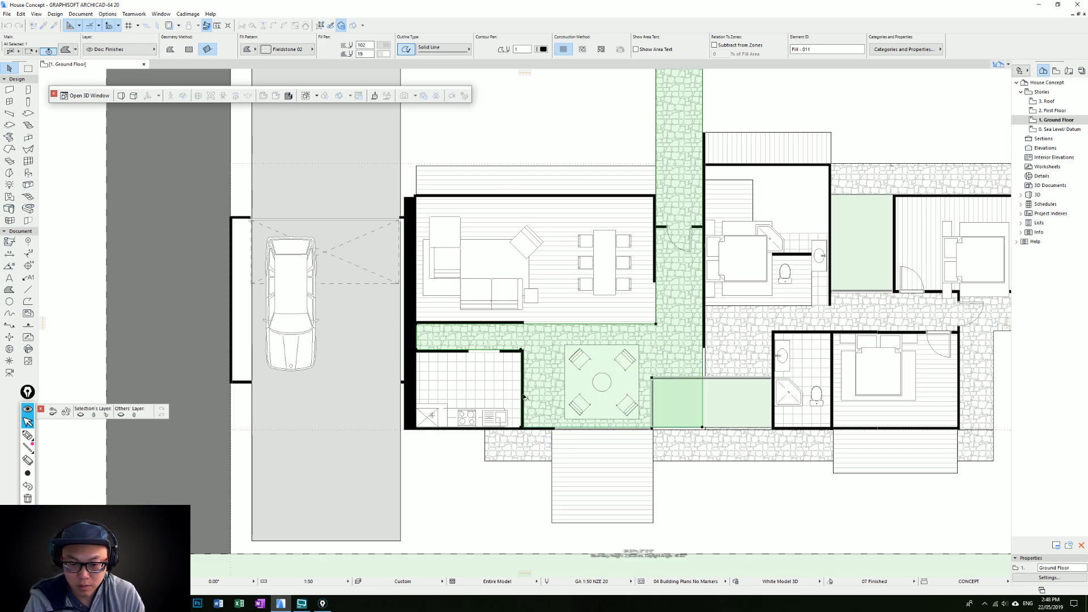
Align the left edge of the lounge's stone paving with the outer face of the kitchen's right wall
left_click(522, 361)
left_click(536, 358)
left_click(536, 357)
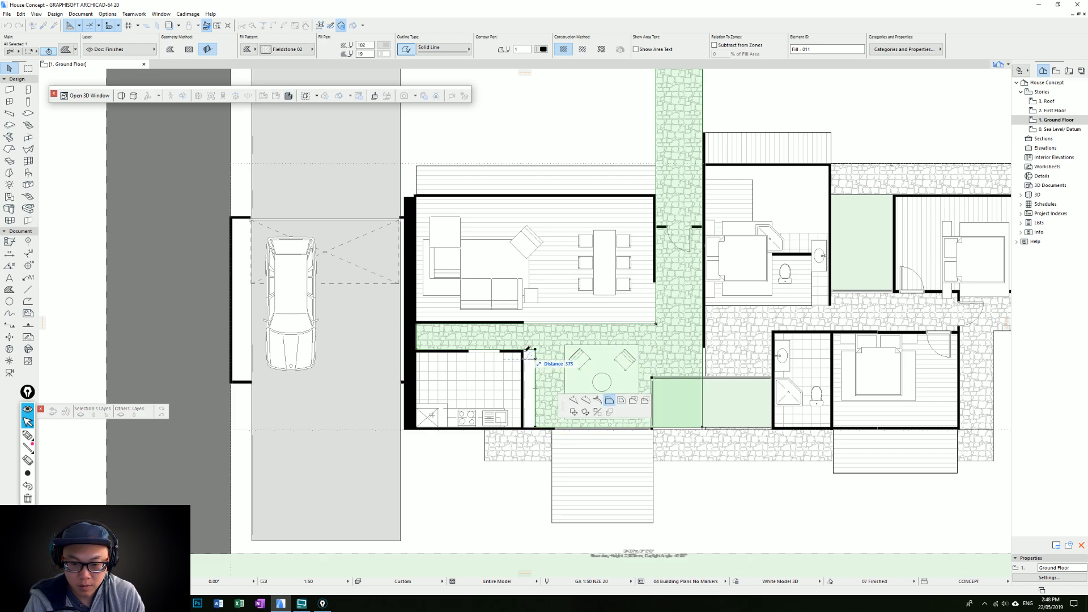
left_click(523, 358)
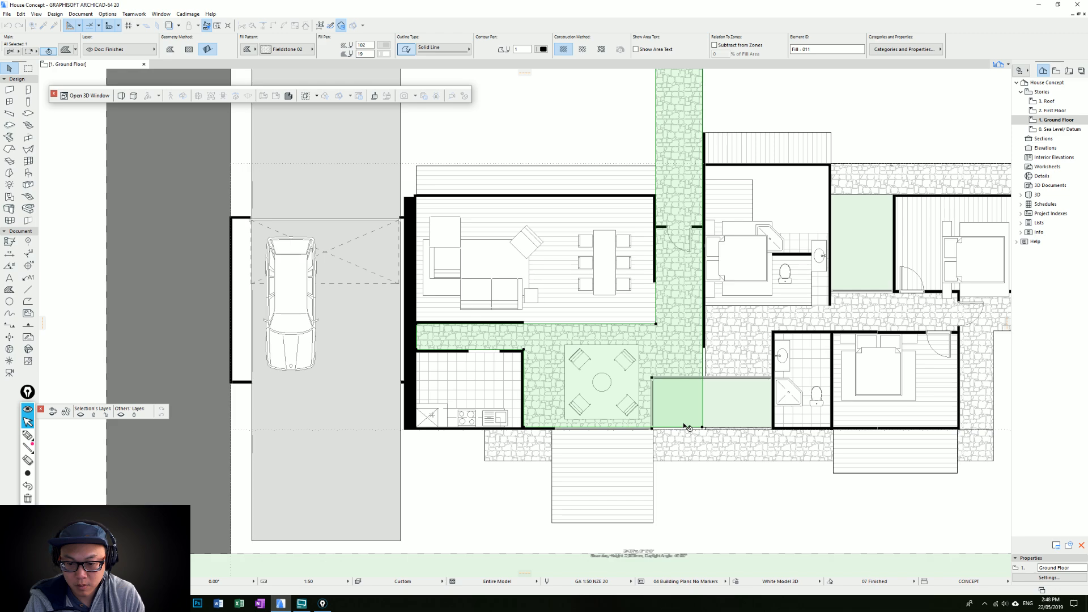
key("Escape")
scroll(680, 402, "down", 2)
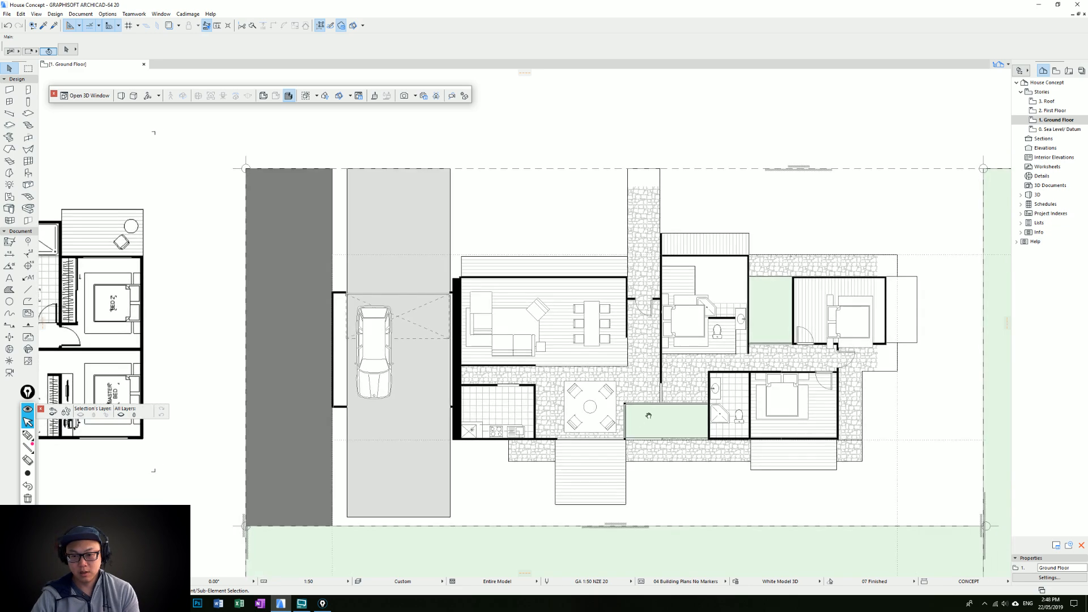
scroll(623, 337, "up", 1)
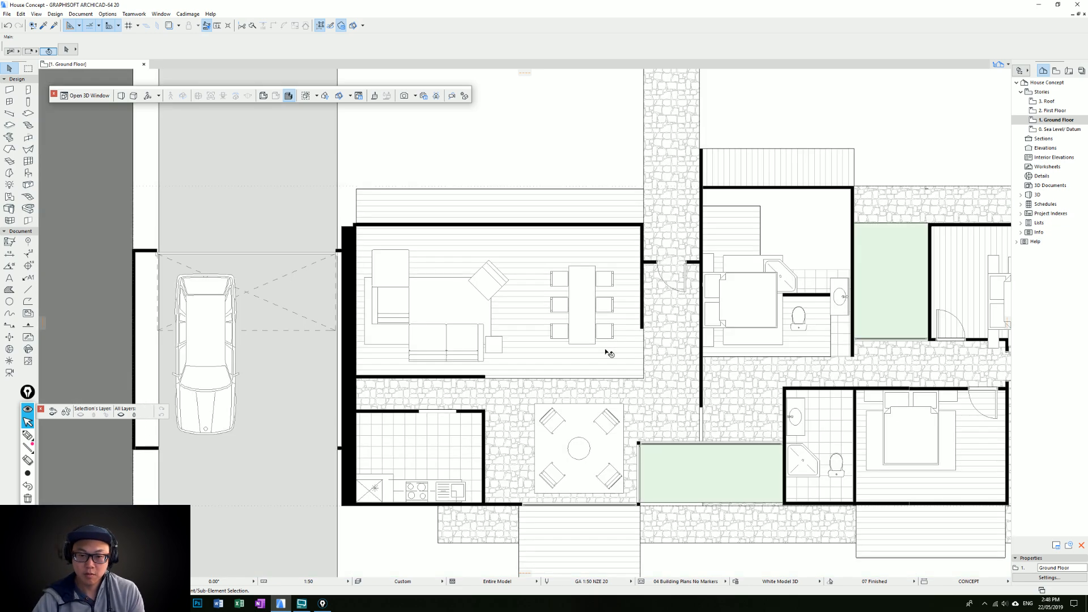
scroll(614, 263, "up", 1)
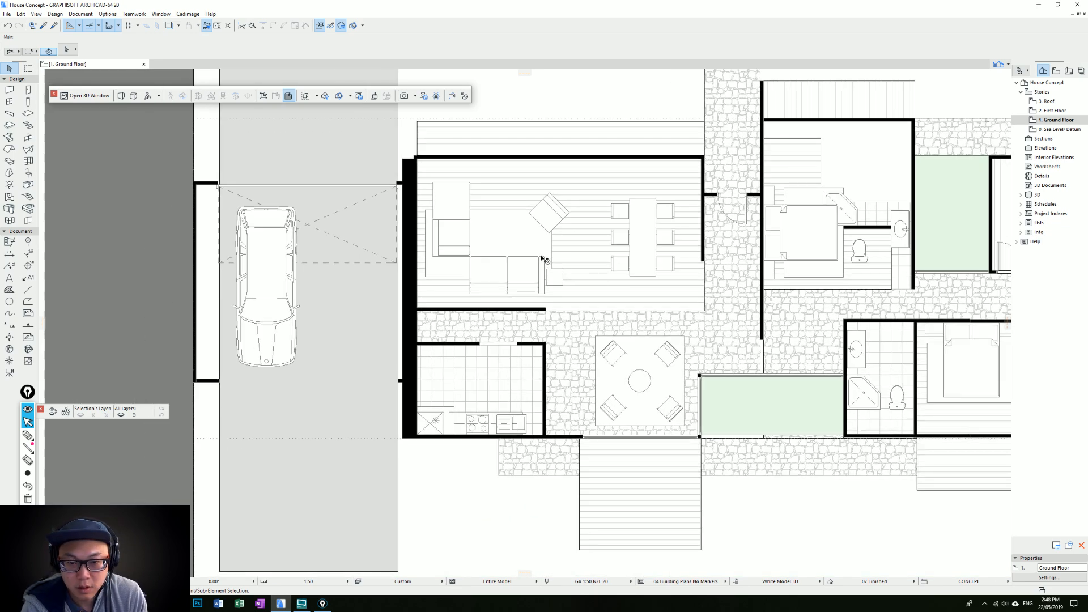
middle_click_drag(545, 259, 545, 290)
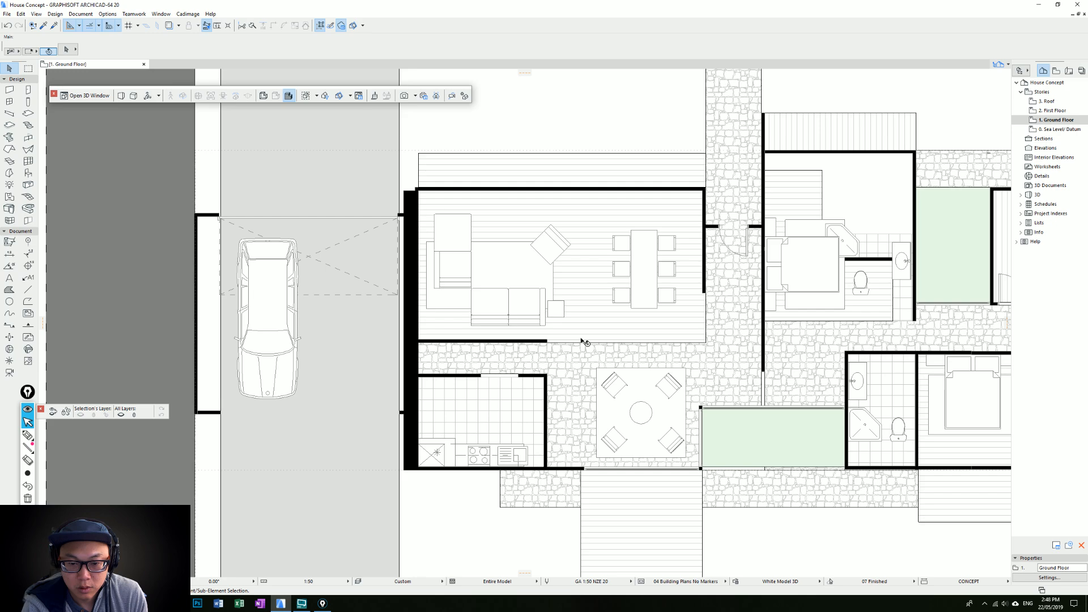
left_click(524, 309)
left_click(527, 306)
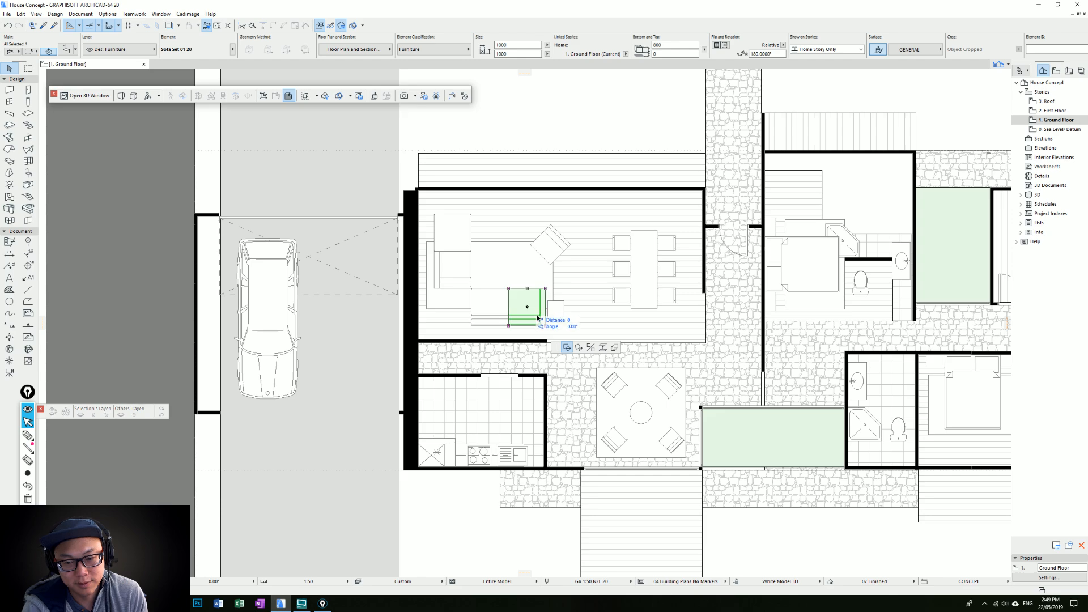
left_click(591, 348)
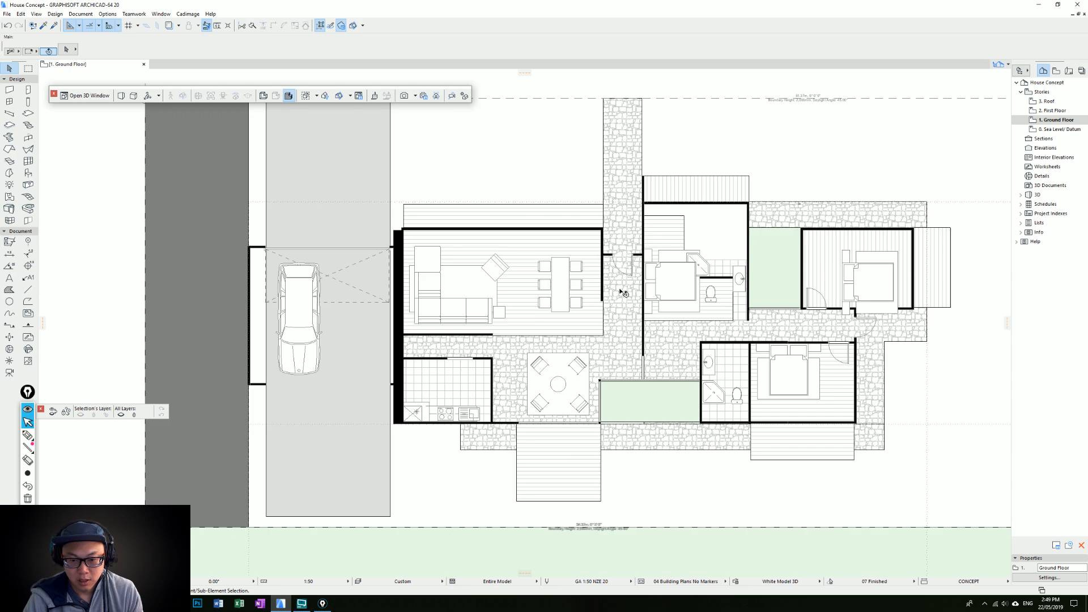
scroll(621, 293, "down", 1)
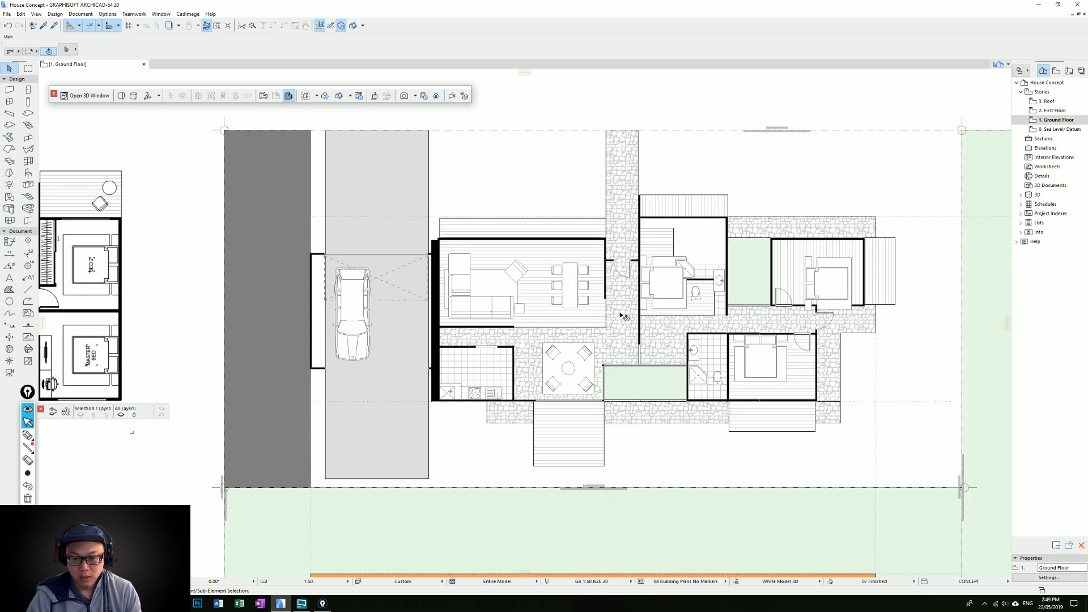
left_click(609, 337)
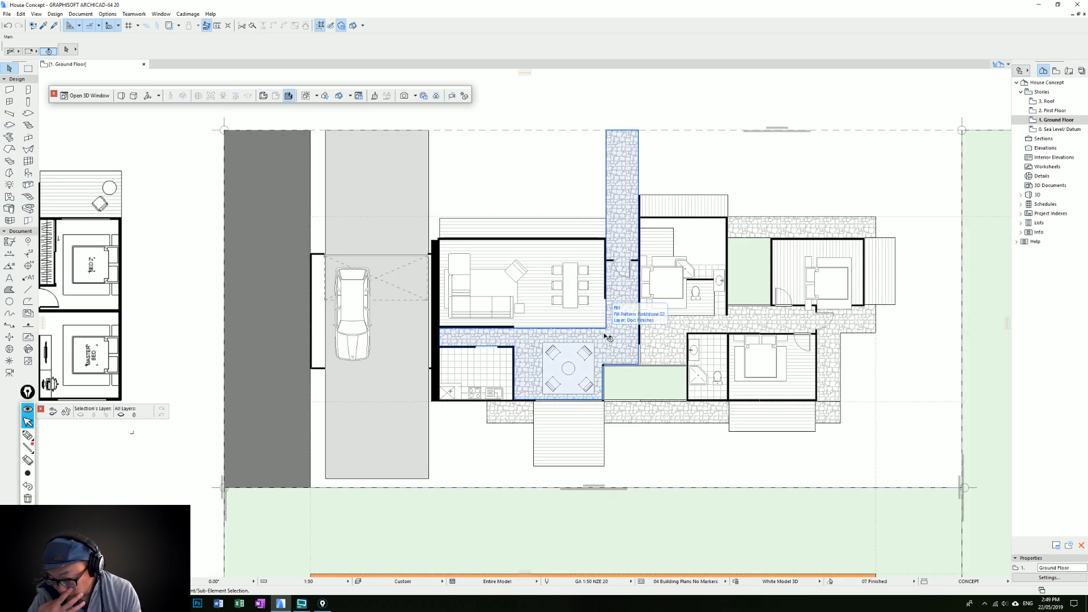
key("Escape")
Remove the kitchen's tile fill and extend the adjoining stone fill across the whole kitchen floor
scroll(457, 363, "up", 1)
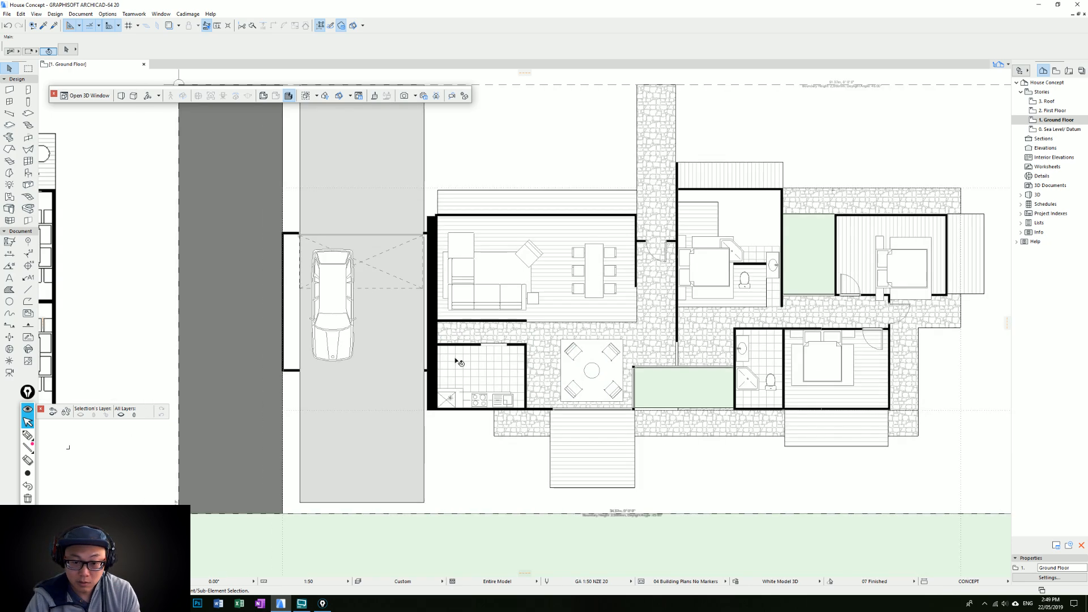
left_click(529, 360)
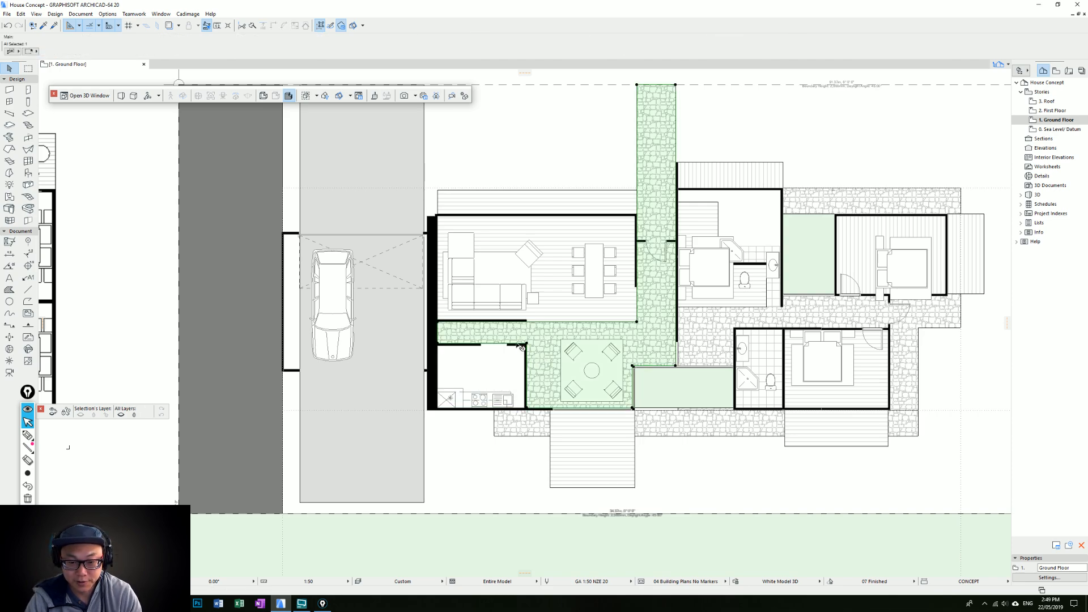
left_click(526, 357)
left_click(532, 411)
key("Escape")
Swap the dining set with the lounge's four armchairs and round table by mirroring them about the living room's lower edge
middle_click_drag(602, 361, 589, 387)
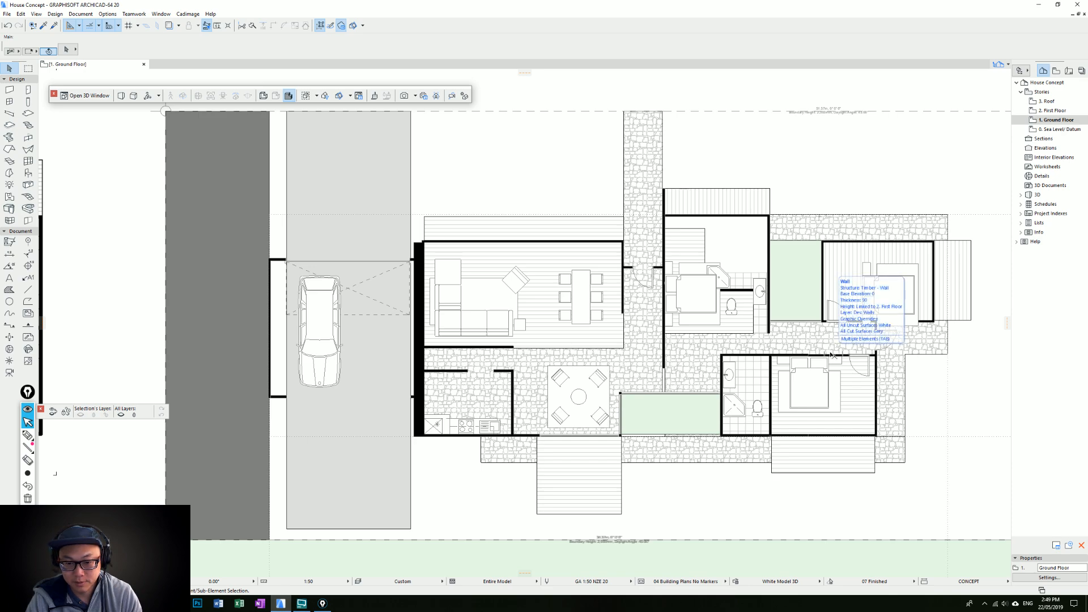
left_click(585, 306)
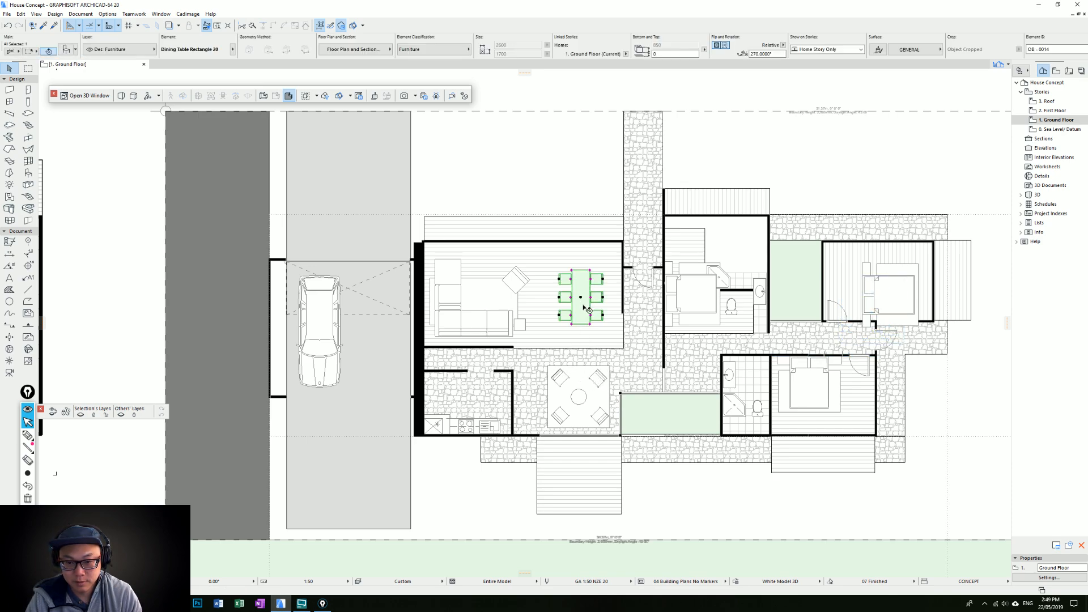
left_click(608, 375, "shift")
left_click(604, 378, "shift")
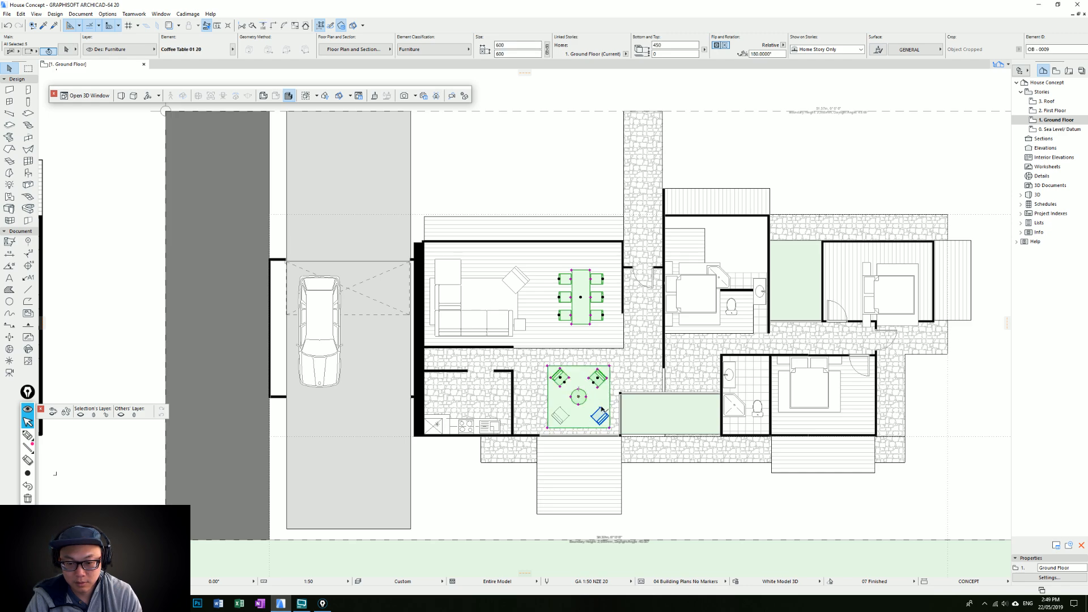
left_click(566, 411, "shift")
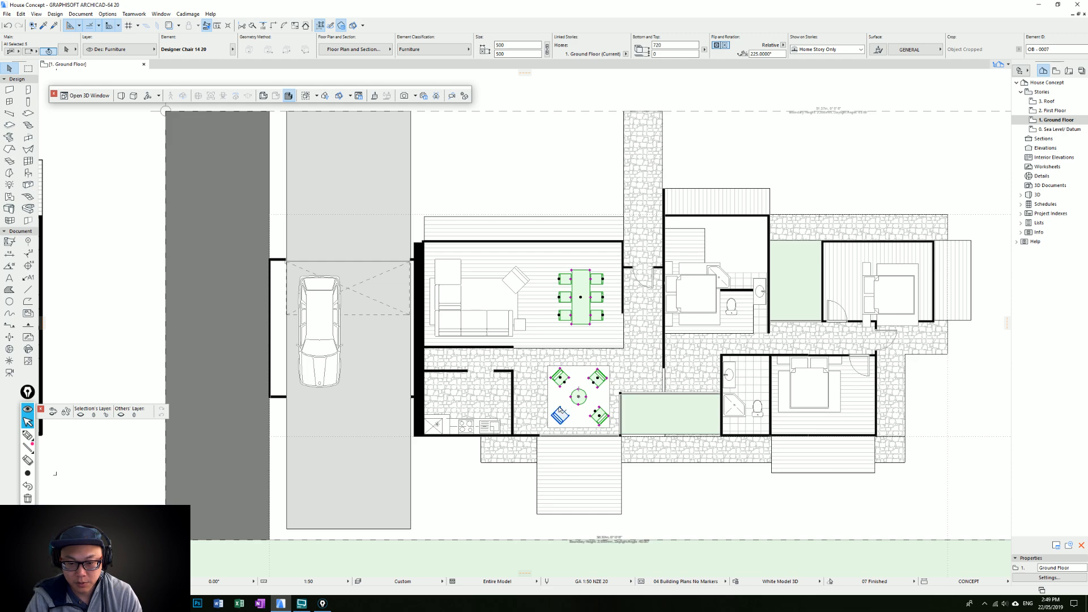
left_click(641, 437)
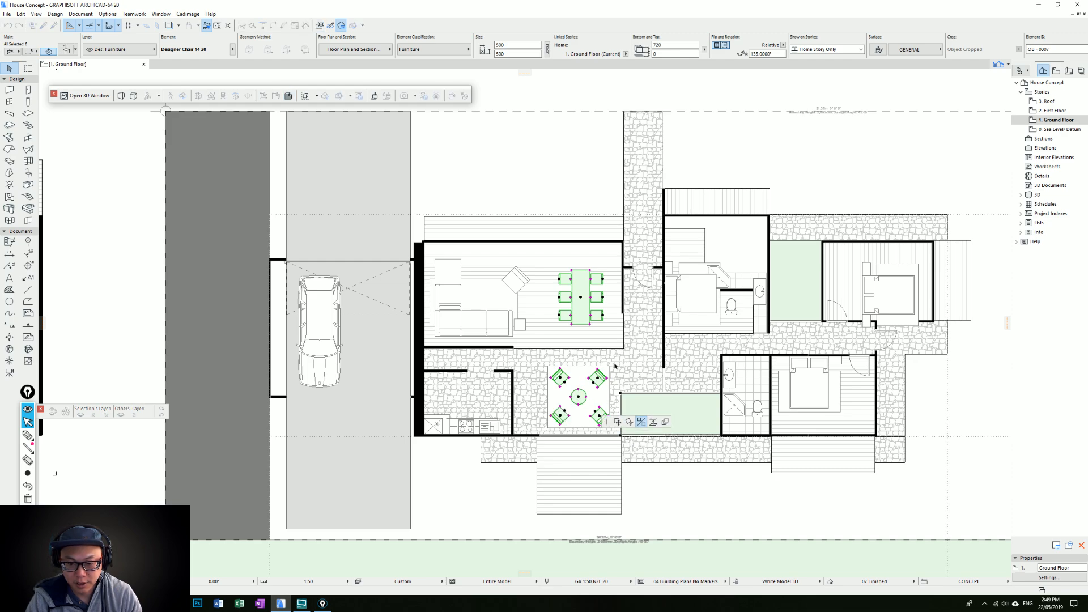
left_click(620, 348)
left_click(605, 348)
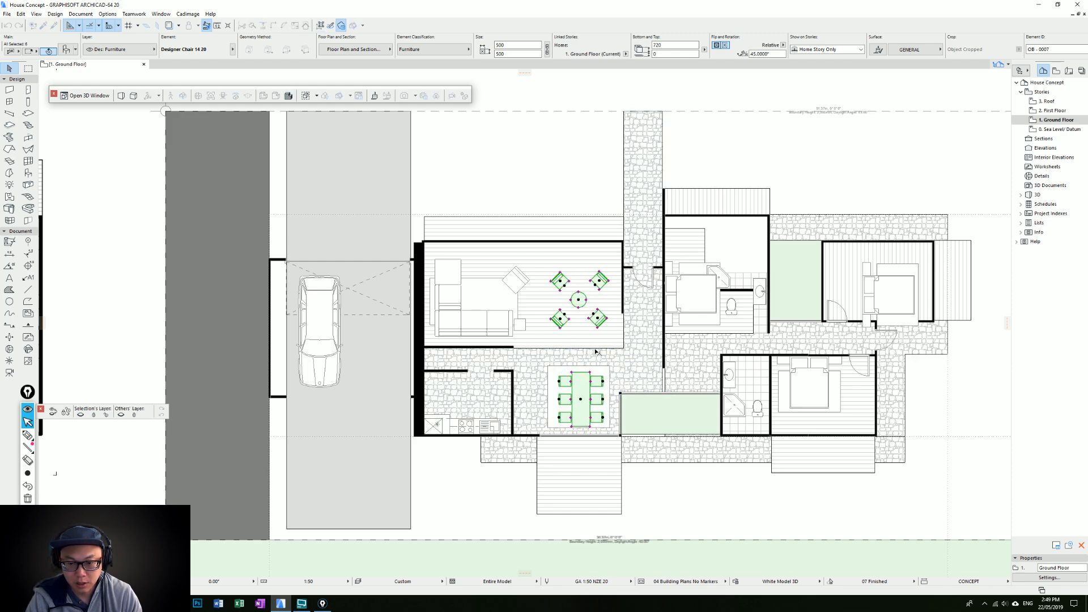
key("Escape")
Move the square carpet into the living room so it lies beneath the four armchairs and round table
left_click(575, 399)
left_click_drag(578, 397, 580, 302)
key("Escape")
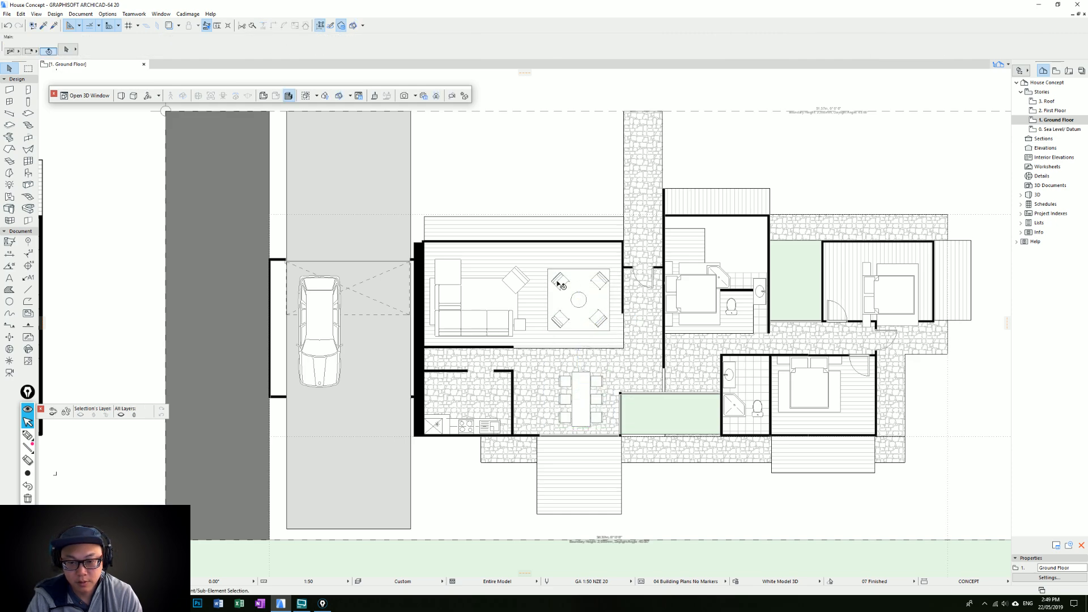
Rotate the dining set beside the kitchen by 90 degrees so the table runs horizontally
middle_click_drag(587, 410, 614, 368)
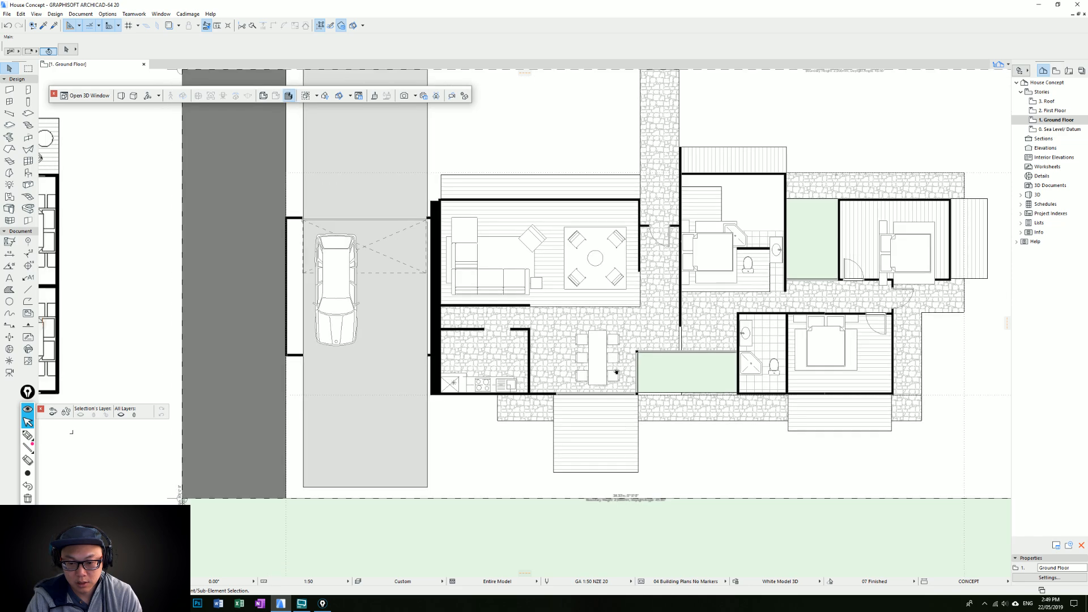
left_click(605, 367)
left_click(607, 359)
left_click(657, 399)
left_click(605, 363)
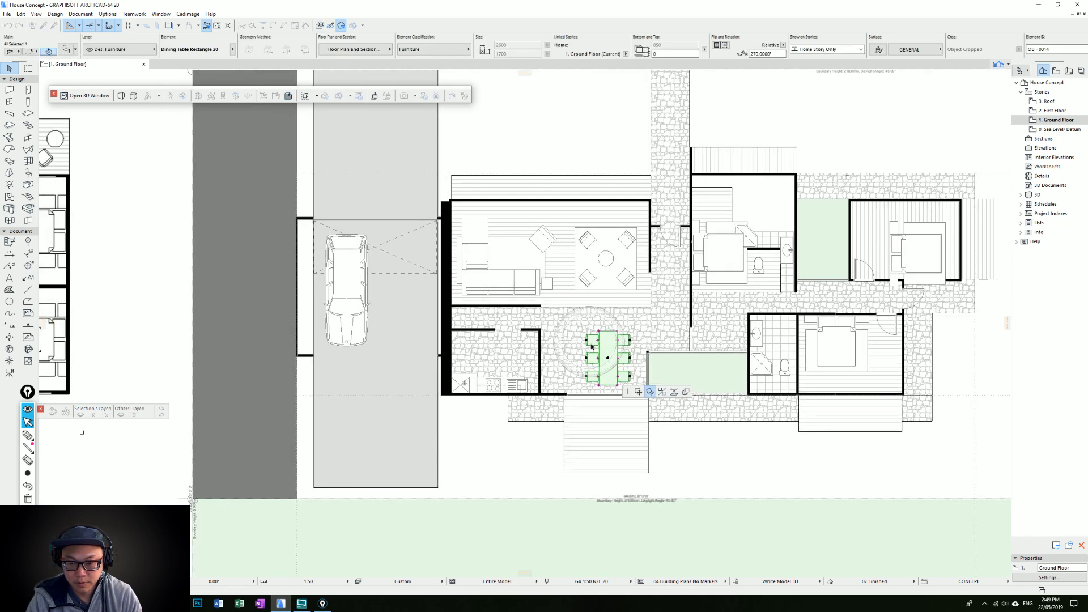
left_click(604, 327)
left_click(699, 363)
Centre the rotated dining set in the stone-paved area between the kitchen and the green courtyard
key("ctrl+d")
left_click(616, 373)
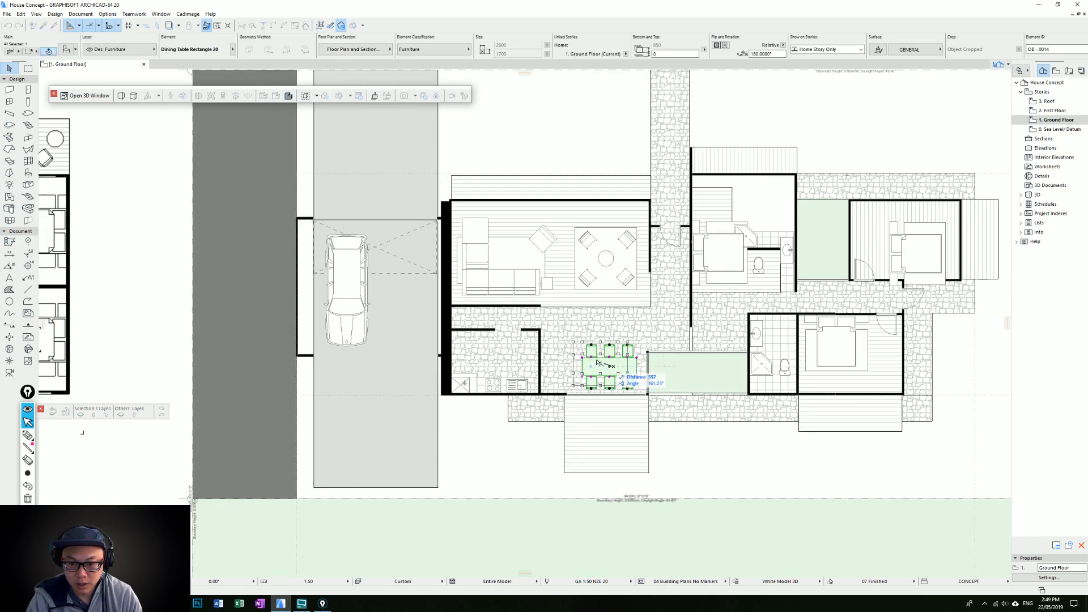
left_click(594, 363)
key("Escape")
left_click(594, 362)
key("ctrl+d")
left_click(594, 363)
left_click(602, 363)
key("Escape")
Stretch the right-hand part of the deck above the living room outward toward the boundary, and delete the timber deck below the dining area
middle_click_drag(580, 210, 586, 264)
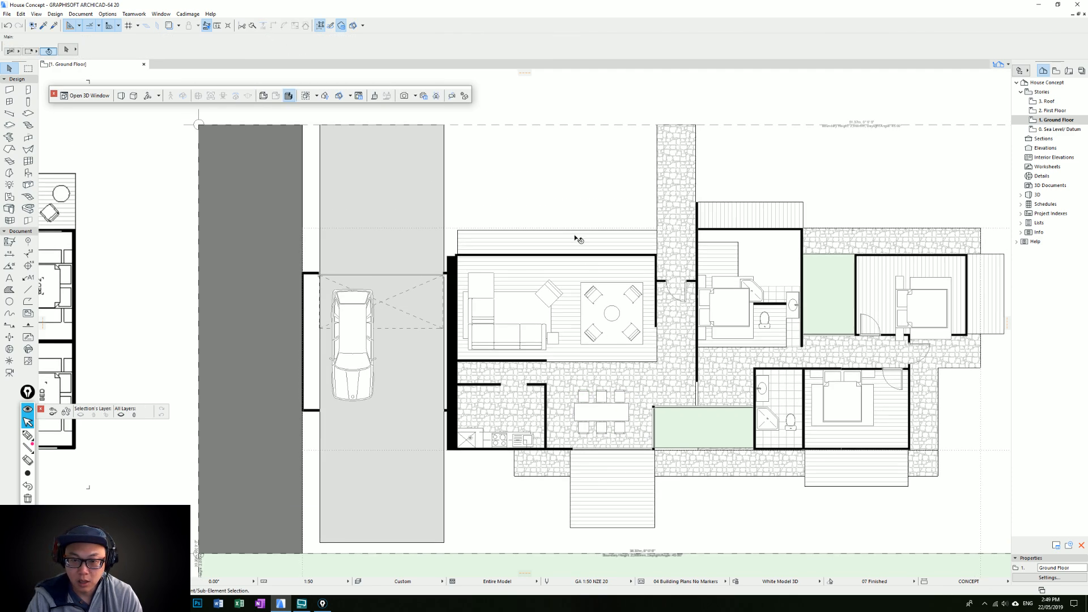
left_click(538, 238)
left_click(540, 230)
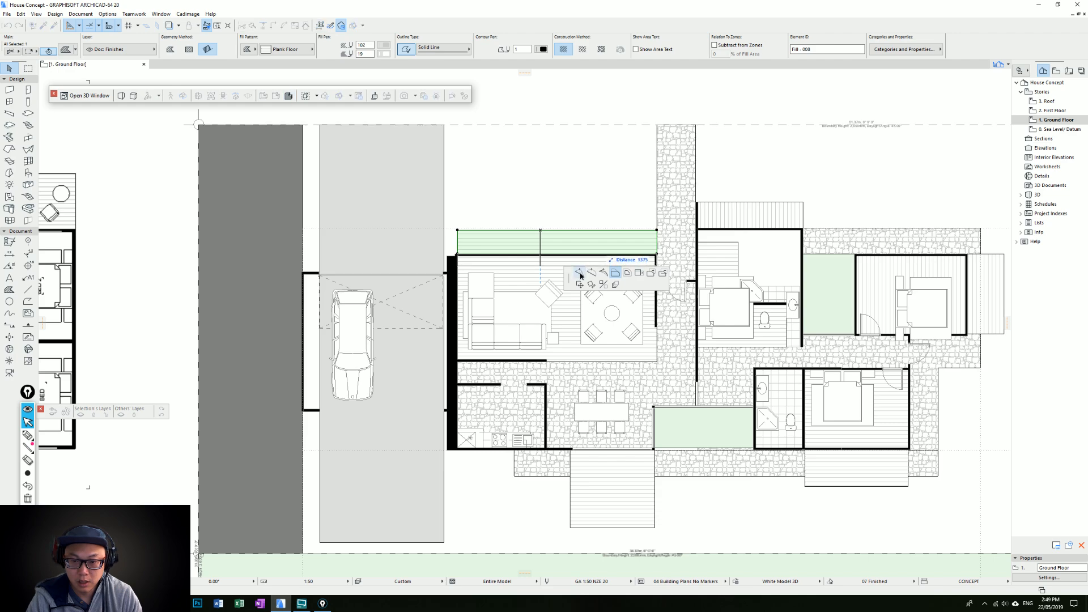
left_click(546, 229)
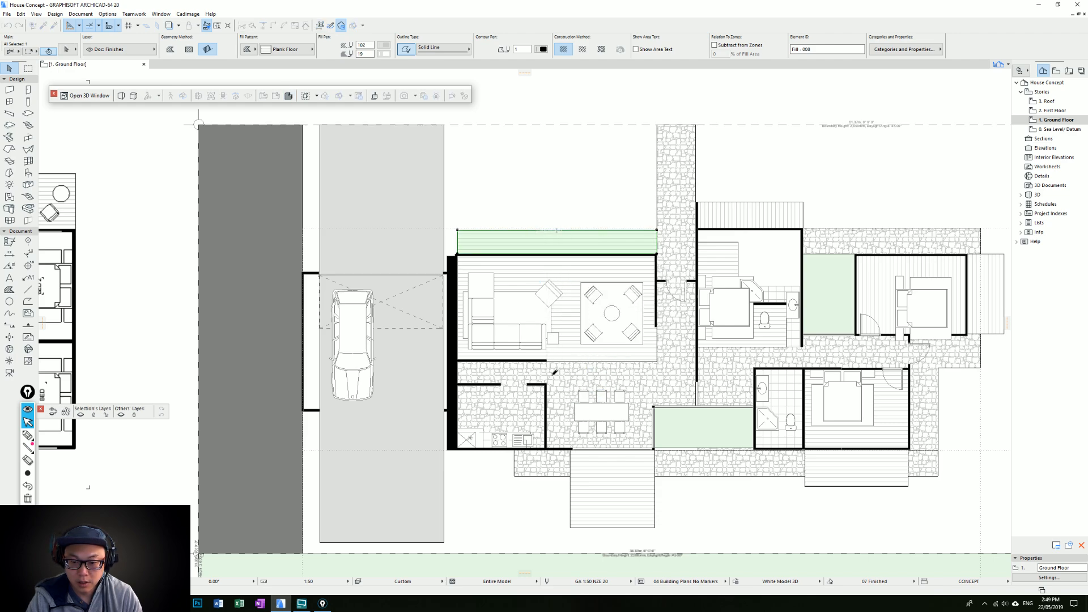
left_click(640, 230)
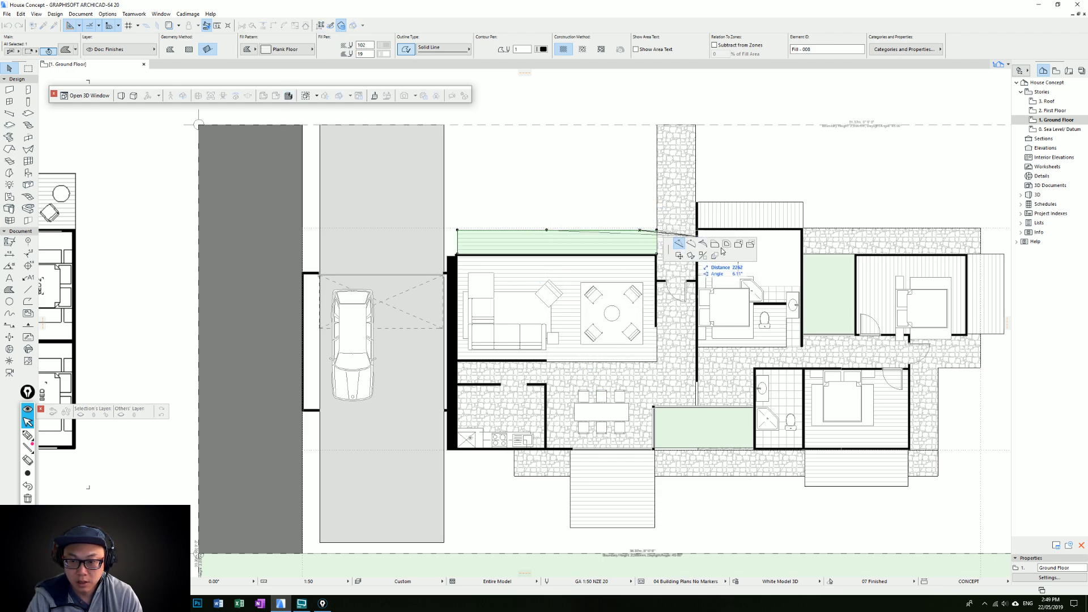
left_click(656, 178)
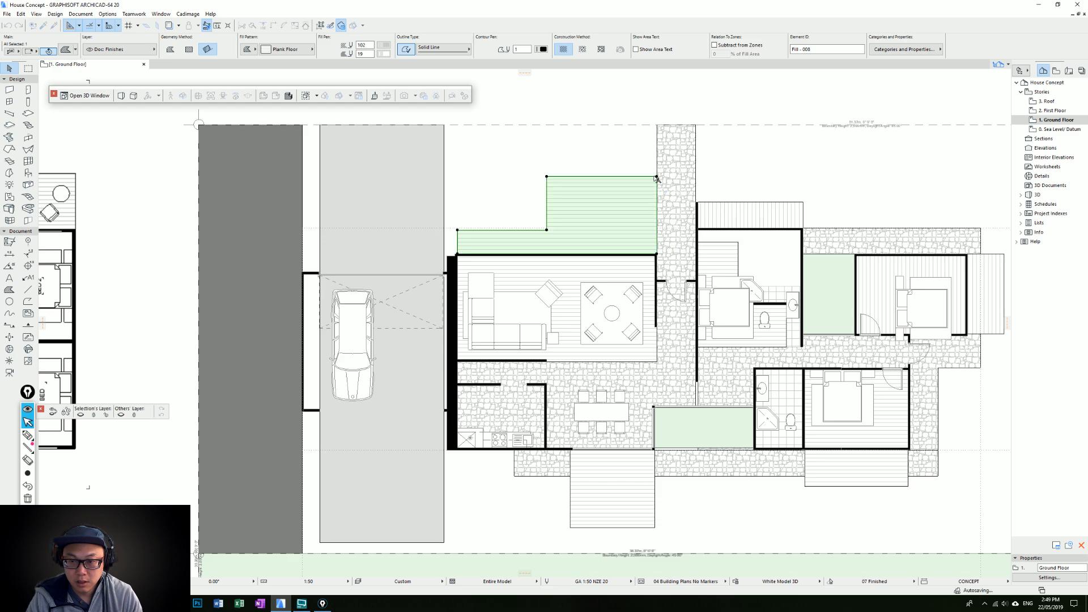
key("Escape")
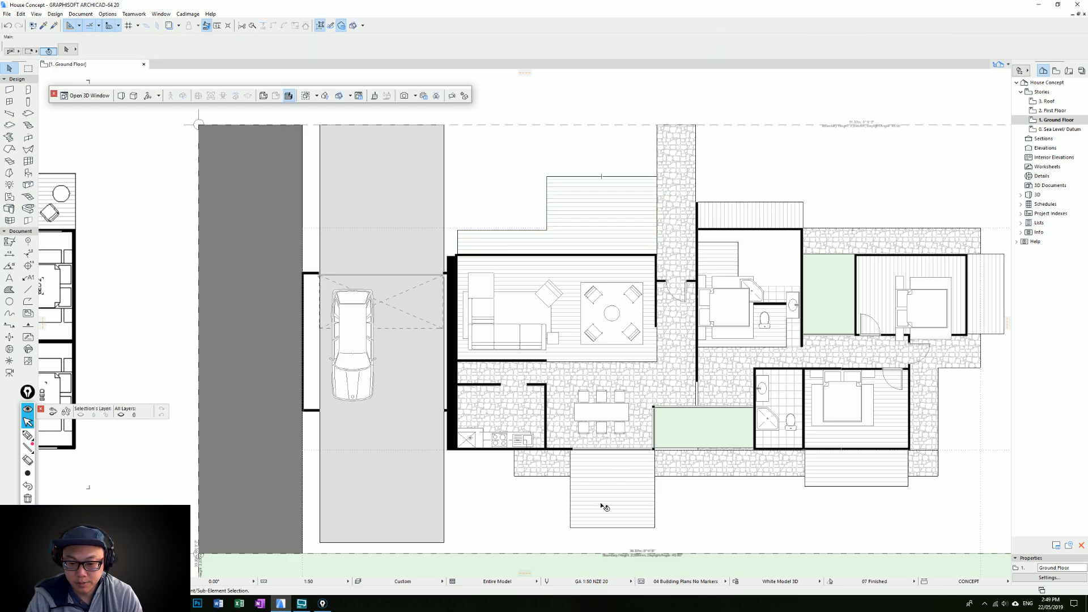
left_click(622, 519)
key("Delete")
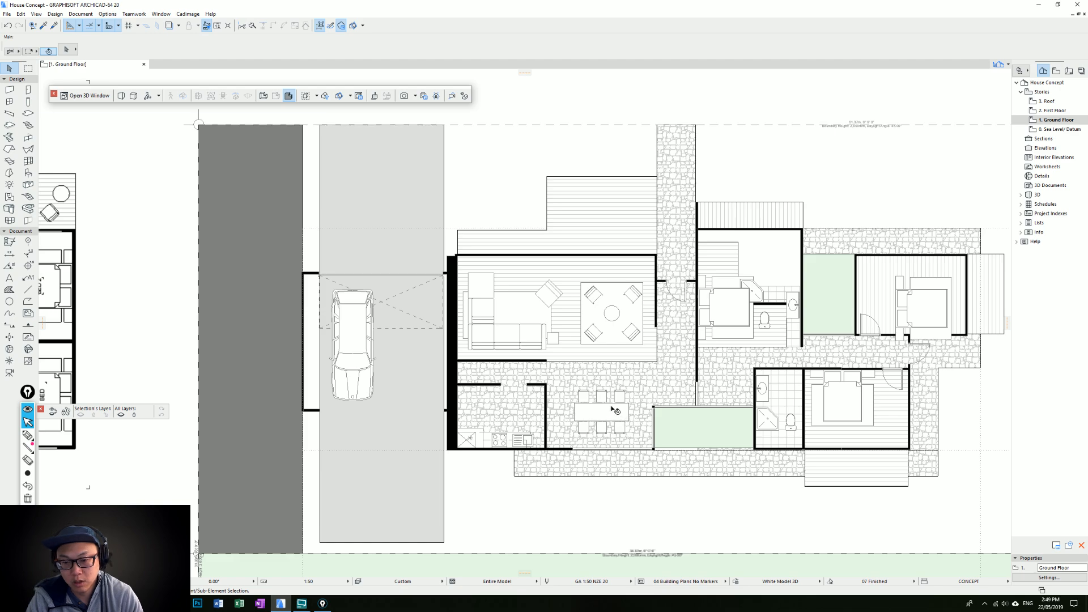
Copy the dining set onto the enlarged deck above the living room and bring the copy to the front
scroll(610, 408, "down", 2)
middle_click_drag(611, 408, 616, 444)
left_click(613, 446)
key("ctrl+shift+d")
left_click(613, 446)
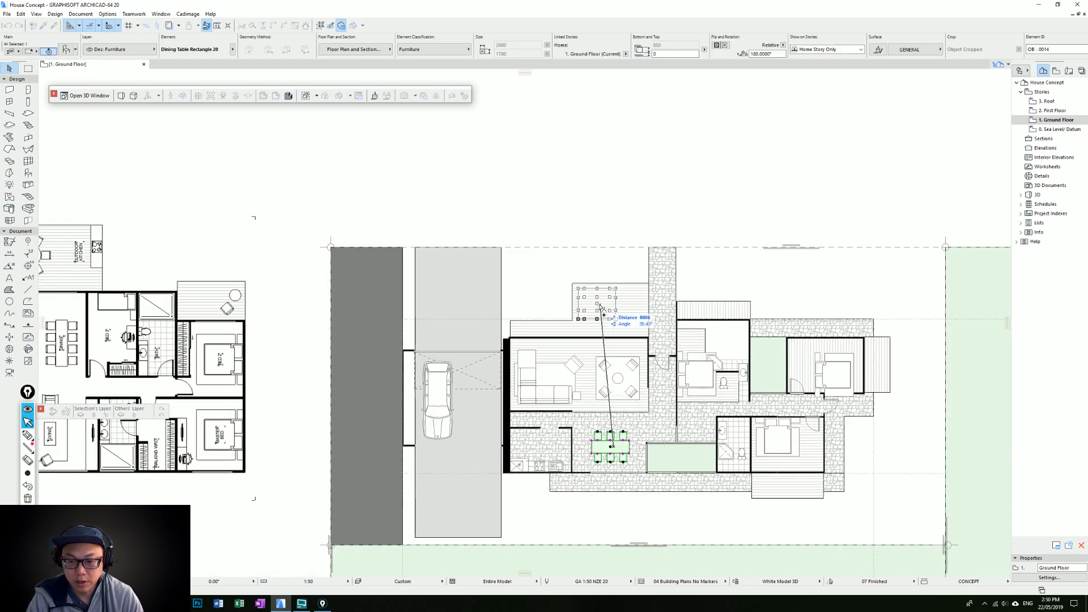
left_click(605, 314)
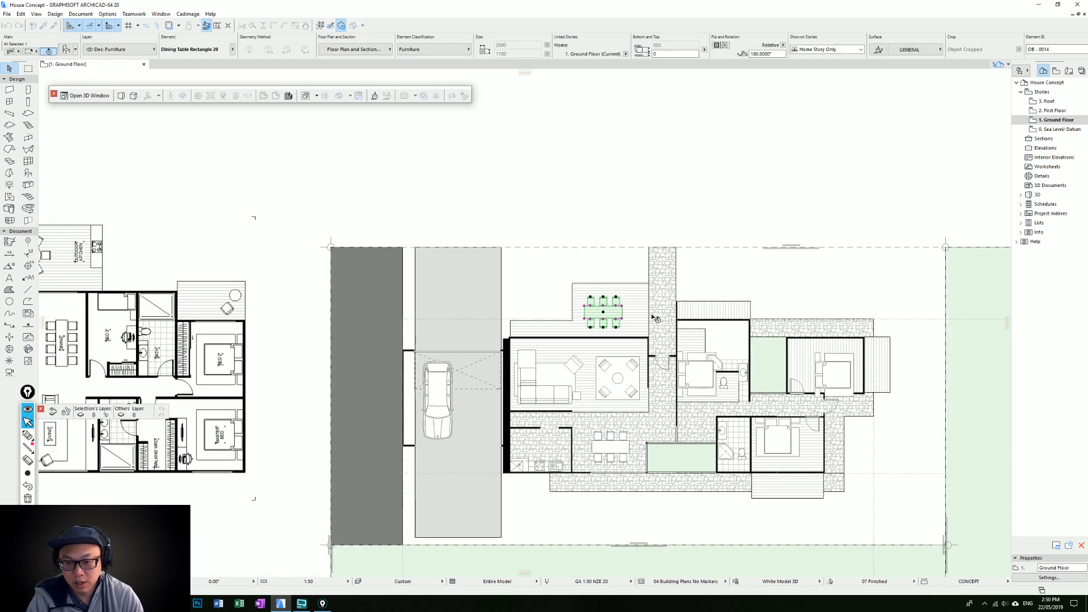
right_click(607, 317)
mouse_move(679, 433)
left_click(733, 432)
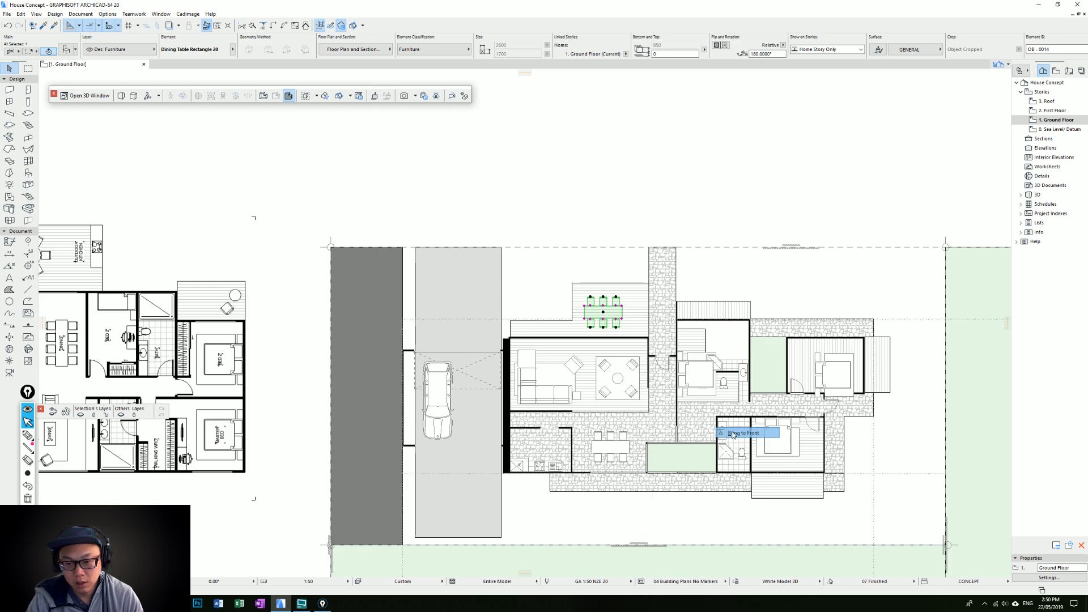
left_click(554, 307)
Move the outdoor dining set into the open corner beside the enlarged deck and rotate it 90 degrees
scroll(554, 307, "up", 2)
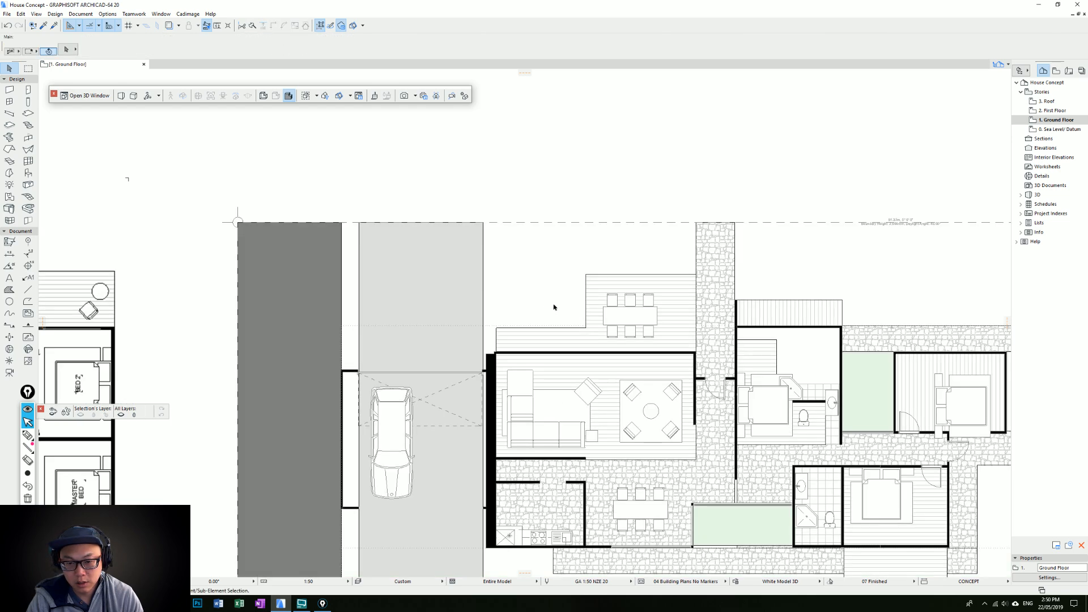
left_click(629, 315)
left_click_drag(630, 315, 539, 290)
key("ctrl+e")
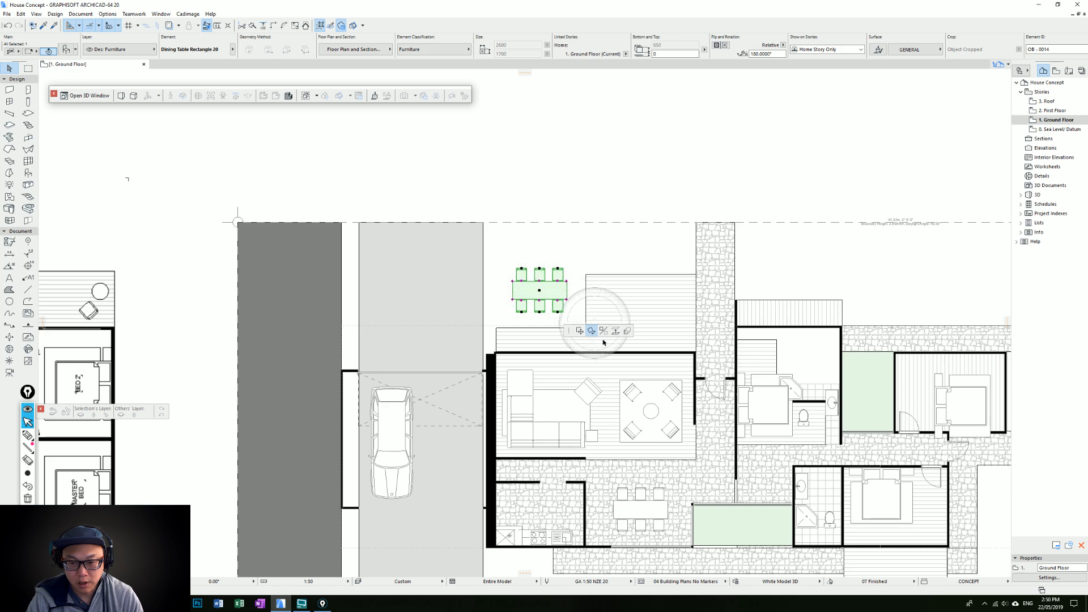
left_click(538, 290)
left_click(599, 293)
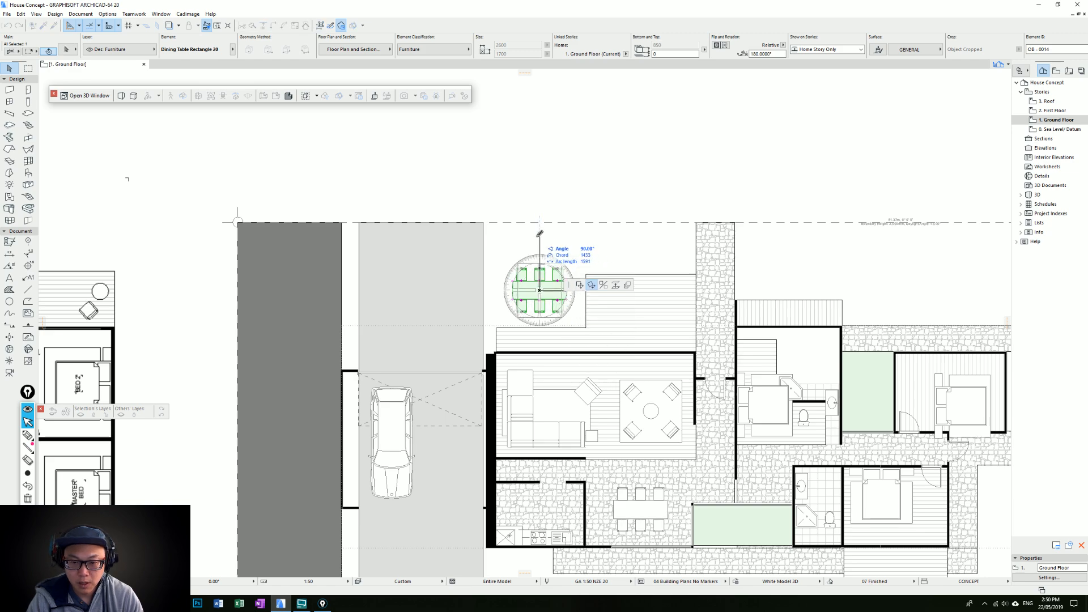
left_click(538, 235)
Draw a rectangular Fieldstone 02 fill under the outdoor dining set, spanning the width of the deck's recessed corner
left_click(498, 330, "alt")
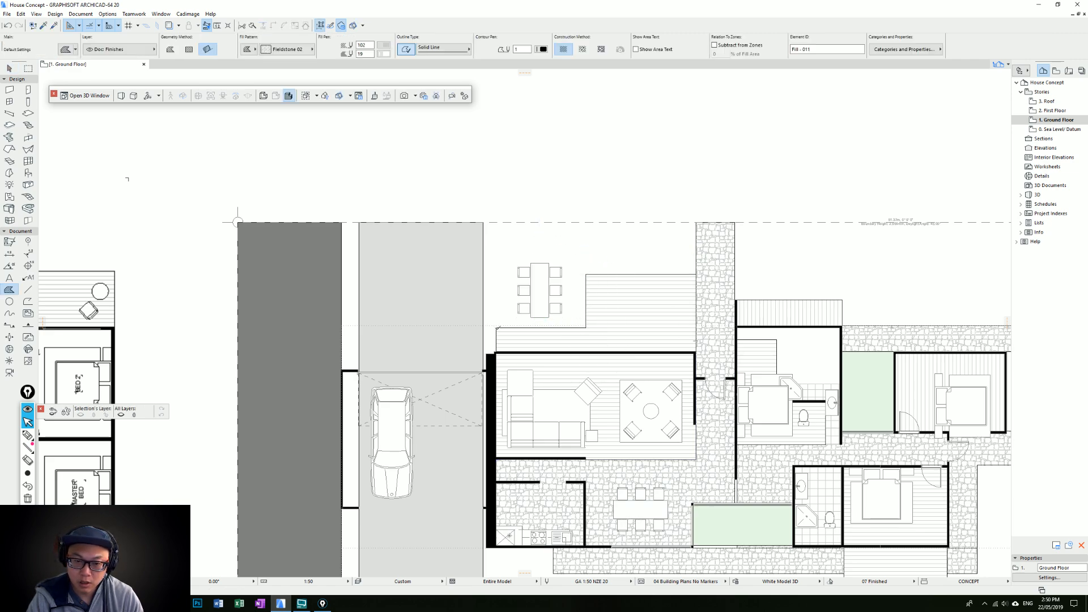
left_click(497, 328)
left_click(586, 327)
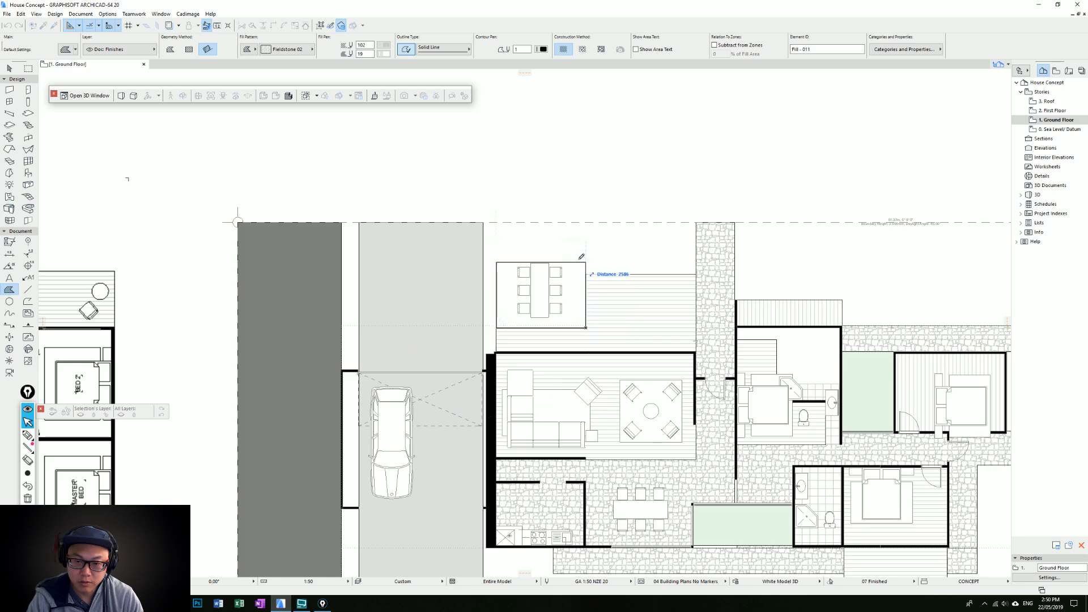
left_click(586, 232)
key("Escape")
Centre the outdoor dining set on its stone paving and change the object to Dining Table Round 20
left_click(539, 290)
key("ctrl+d")
left_click(540, 290)
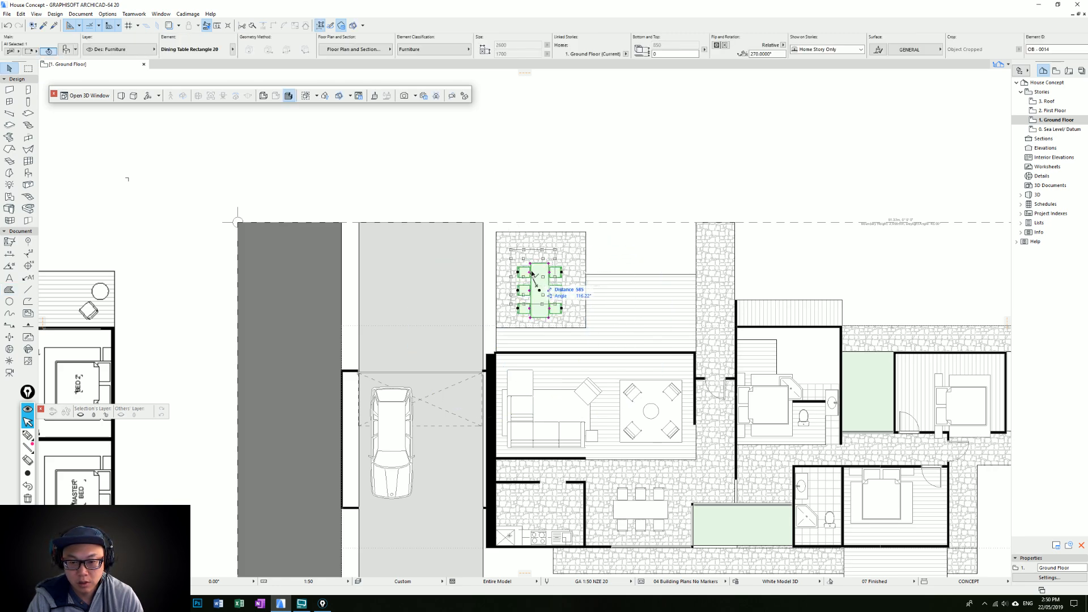
left_click(539, 276)
key("ctrl+t")
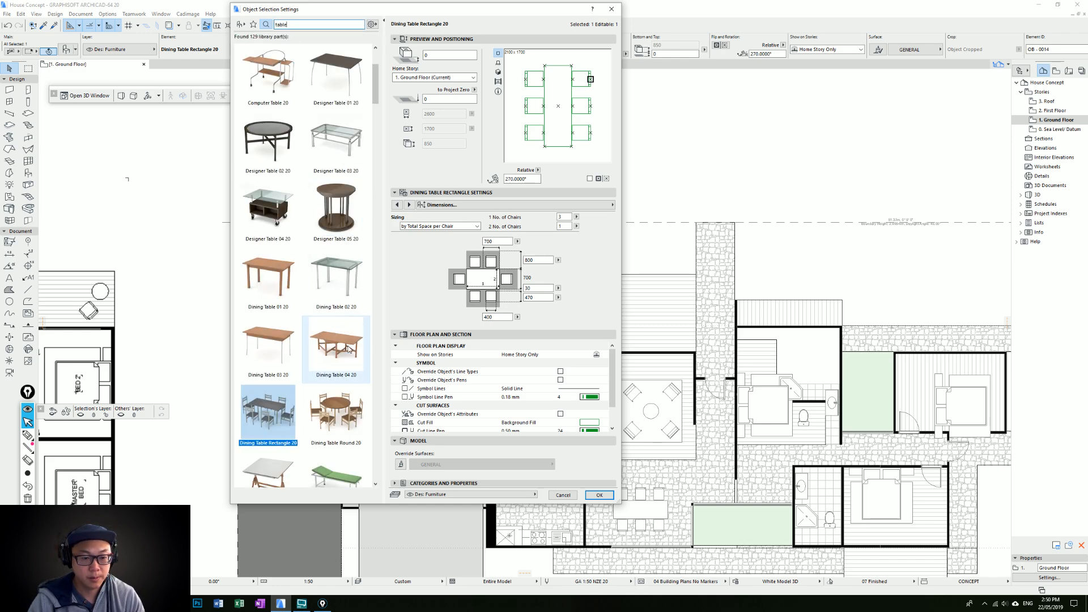
left_click(337, 411)
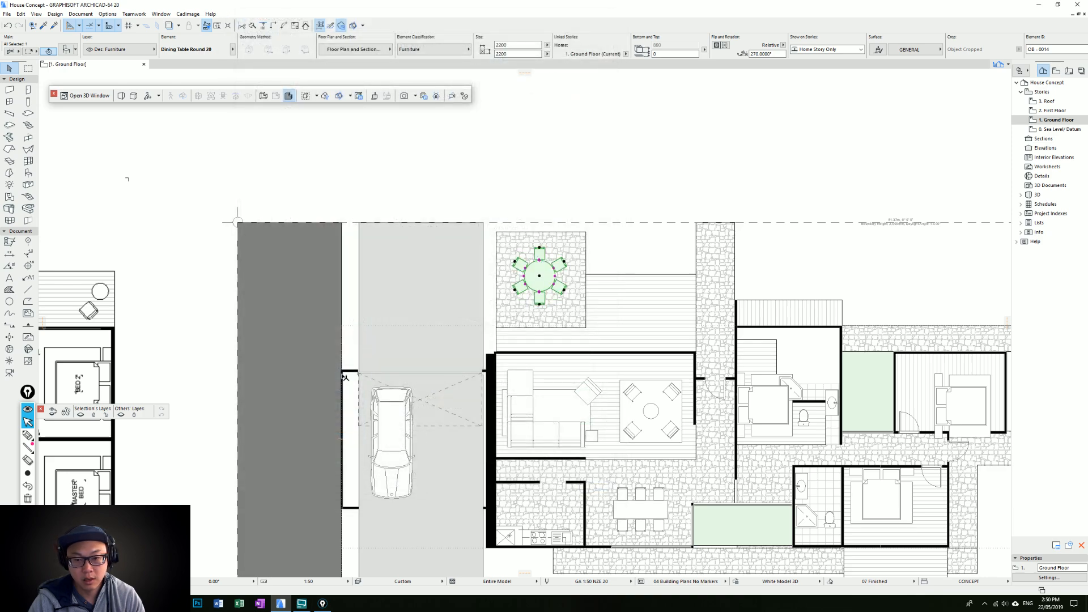
key("Escape")
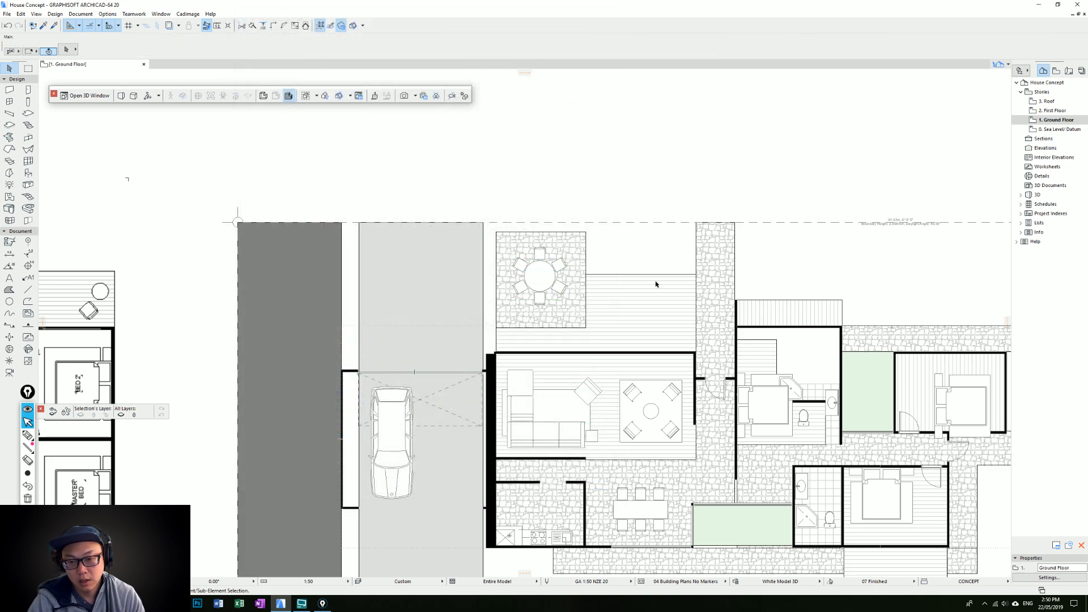
Nudge the round outdoor dining table diagonally off the centre of its stone paving
scroll(459, 226, "up", 3)
middle_click_drag(453, 220, 455, 235)
left_click(463, 246)
left_click_drag(463, 246, 474, 257)
key("Escape")
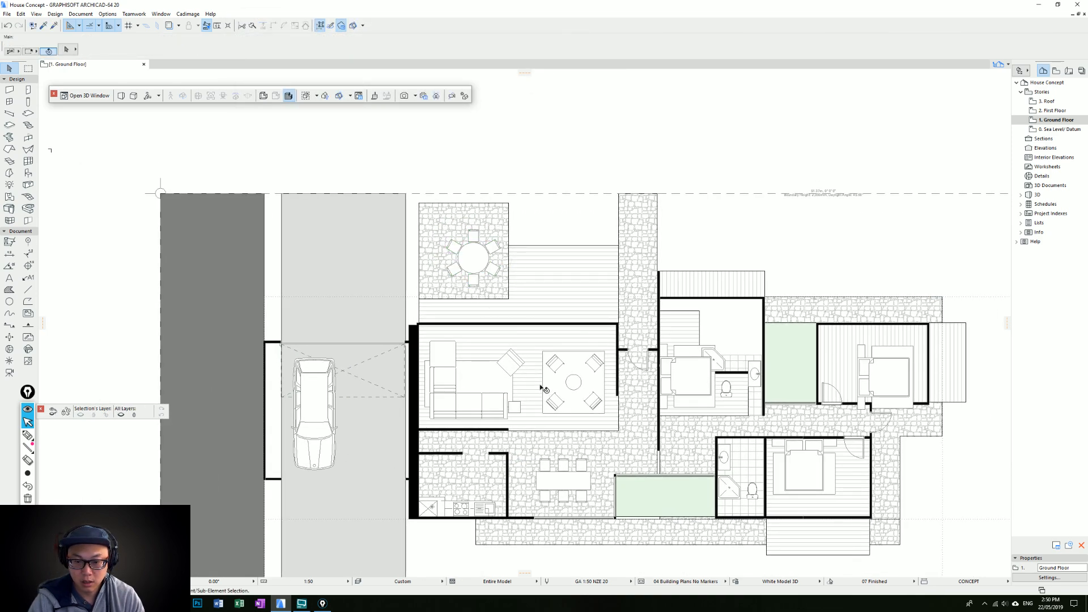
Pull the deck's raised outer edge back to the lower edge of the dining paving, leaving a narrow strip along the living room
middle_click_drag(543, 391, 527, 302)
left_click(573, 191)
left_click(573, 192)
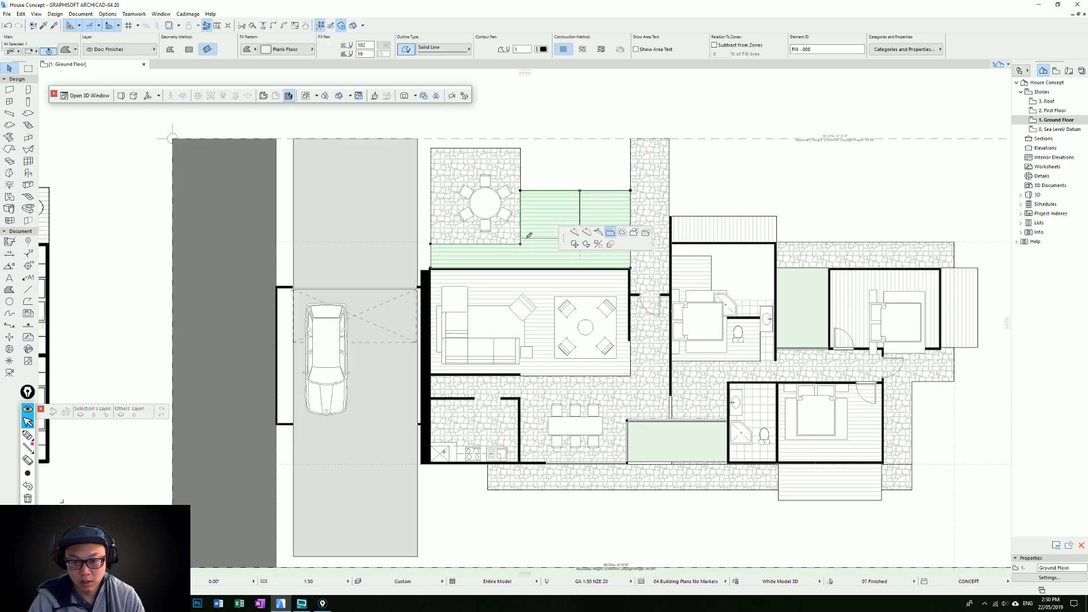
left_click(581, 245)
key("Escape")
Recentre the round outdoor dining table on its stone paving
left_click(492, 210)
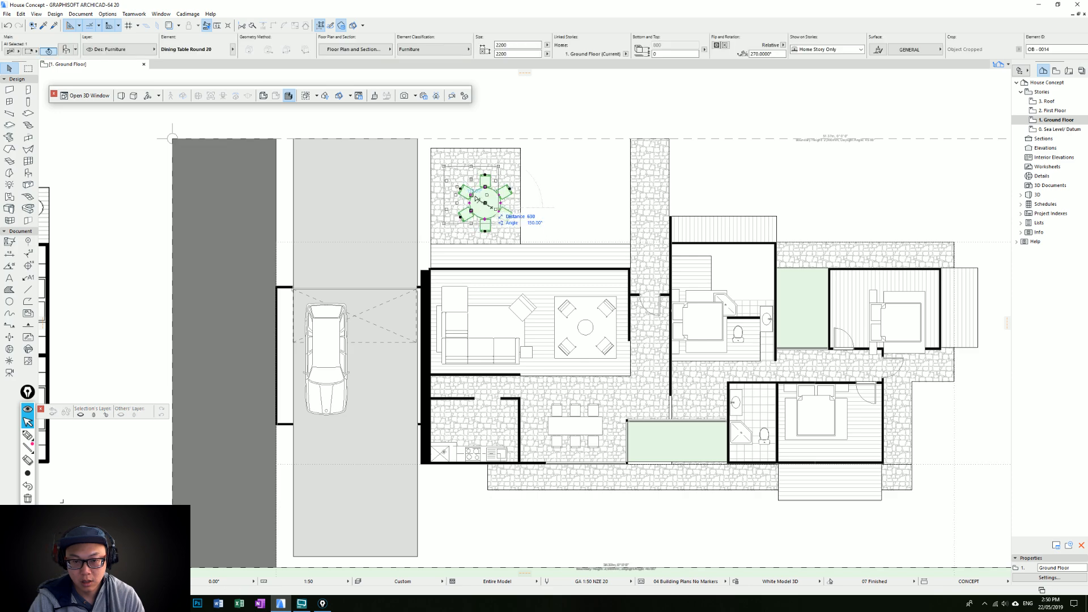
key("Escape")
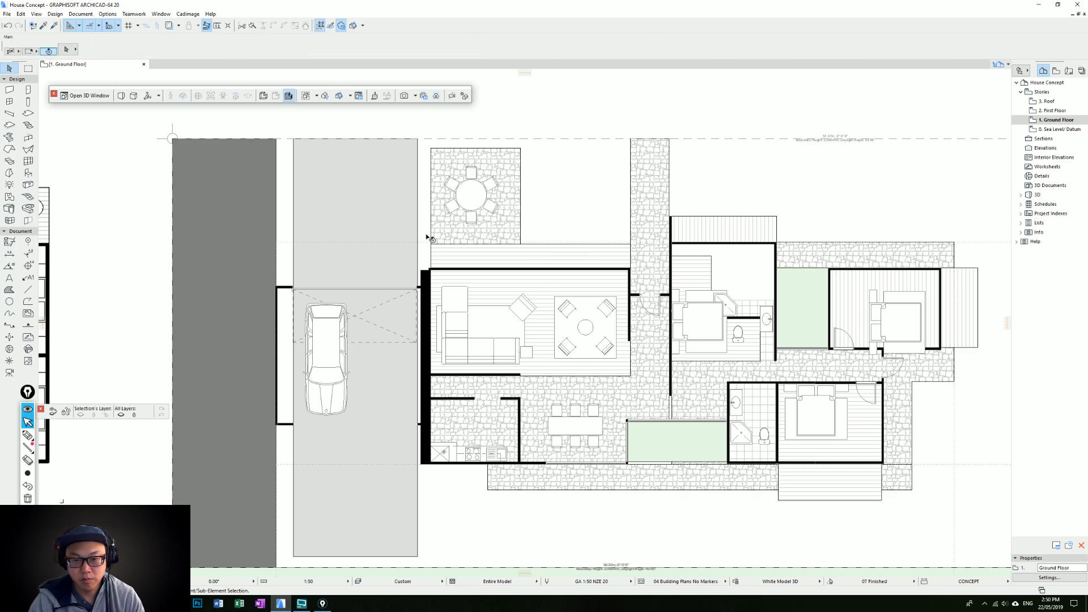
left_click(477, 191)
left_click_drag(477, 191, 482, 191)
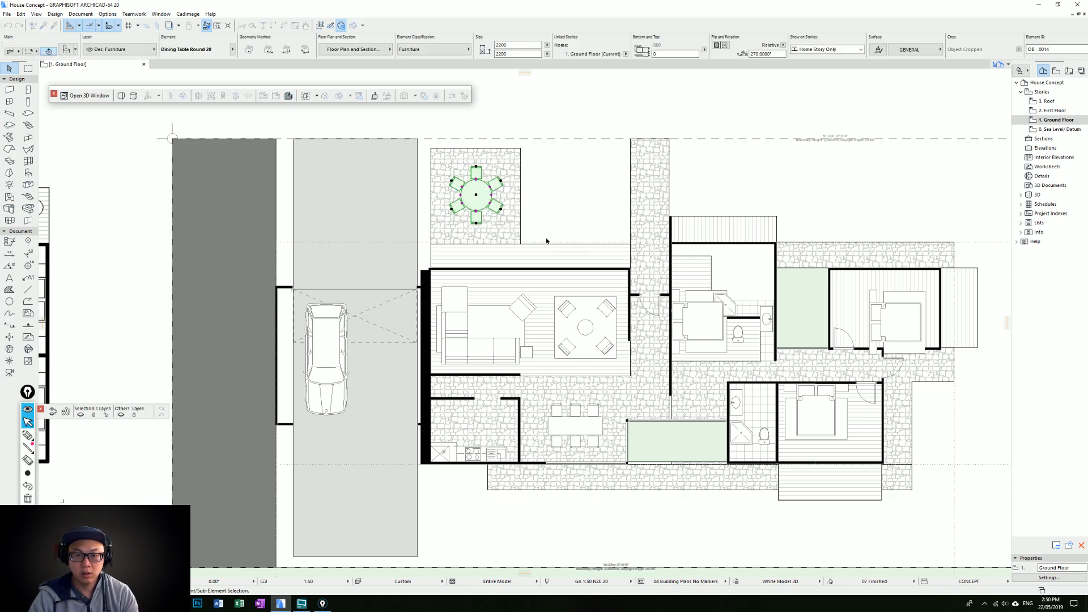
key("Escape")
double_click(541, 244)
key("Escape")
left_click(520, 244)
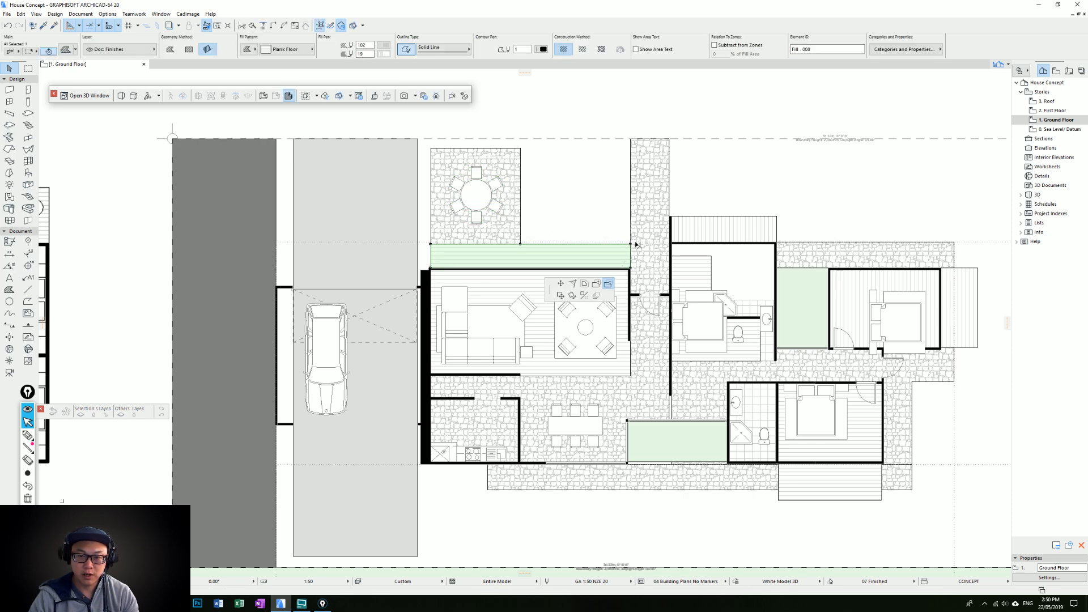
left_click(566, 244)
key("Escape")
key("Escape")
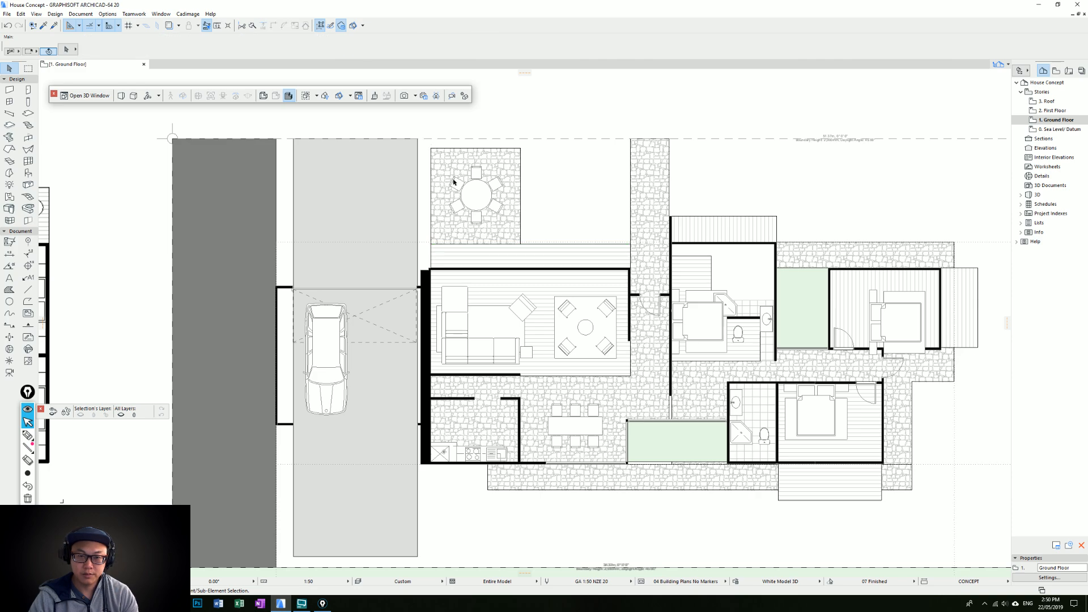
Draw a rectangular green 25 % fill between the dining paving and the entry path, matching the courtyard garden fill's settings
scroll(580, 220, "down", 2)
middle_click_drag(583, 221, 563, 225)
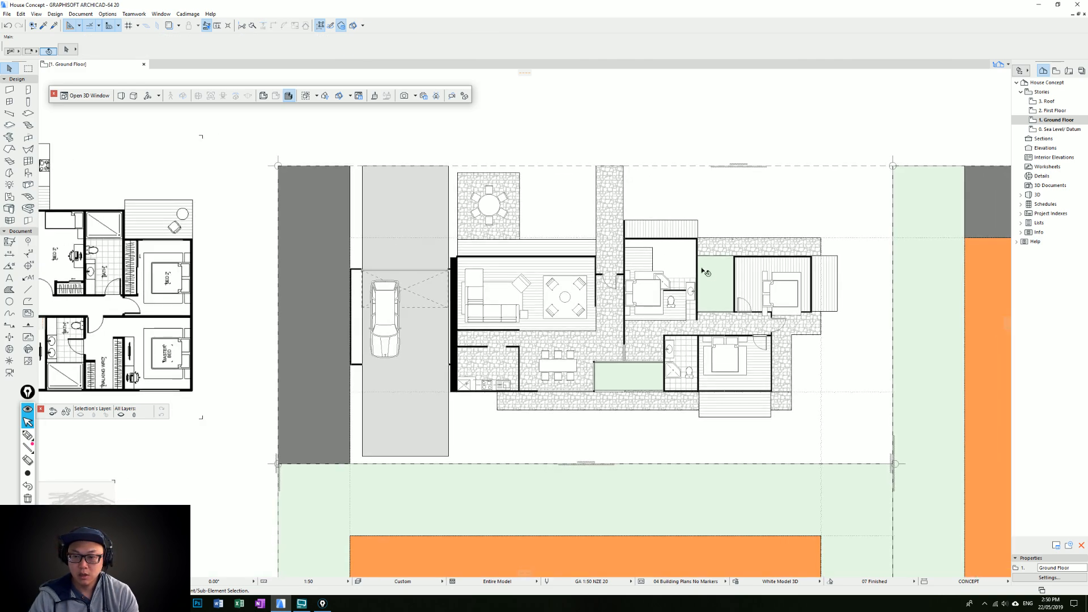
left_click(714, 272, "alt")
scroll(540, 233, "up", 1)
left_click(512, 242)
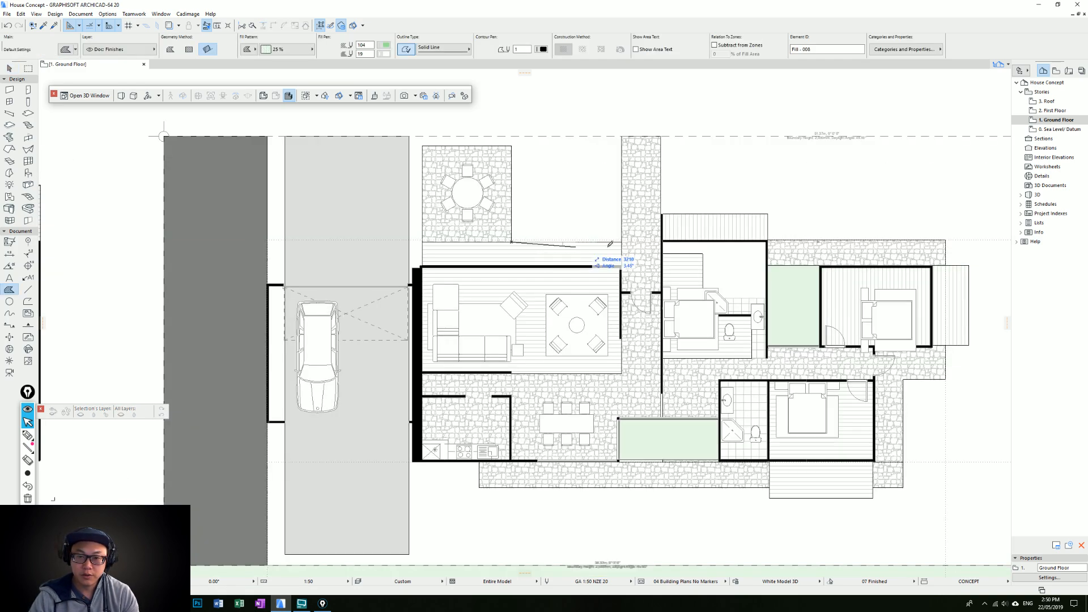
left_click(622, 242)
left_click(526, 146)
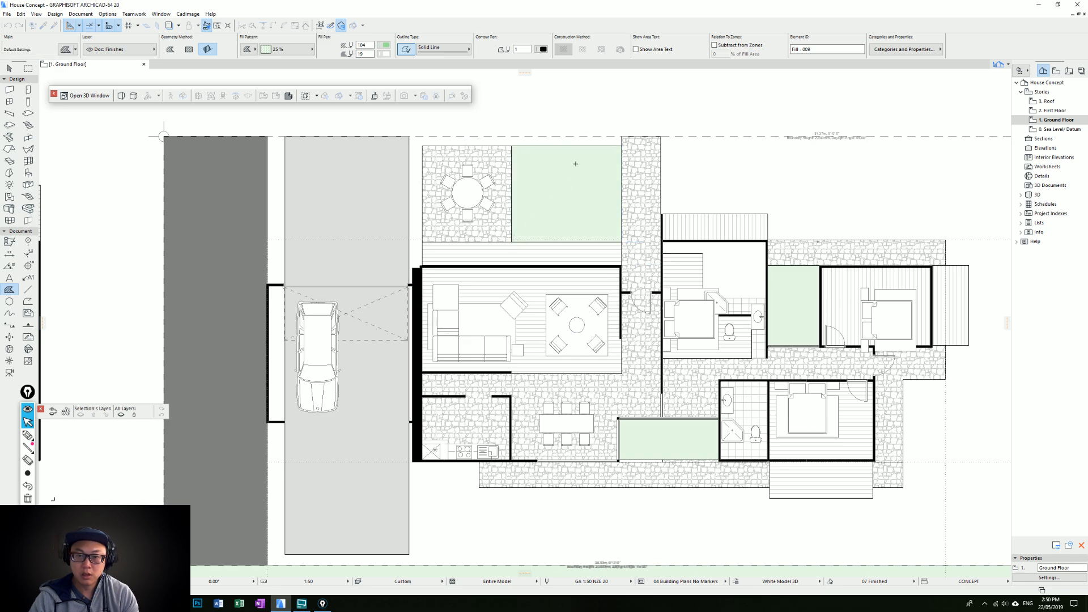
middle_click_drag(668, 213, 525, 220)
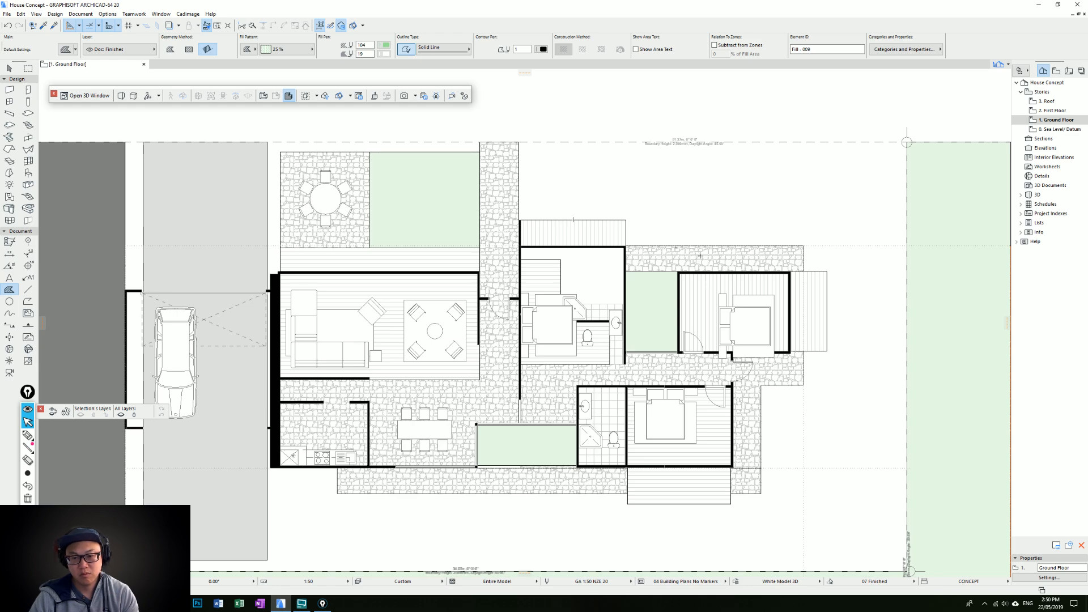
key("Escape")
Extend the bedroom wall along the entry path outward past the bedroom deck, towards the site boundary
left_click(519, 220)
left_click(518, 220)
left_click(520, 191)
key("Escape")
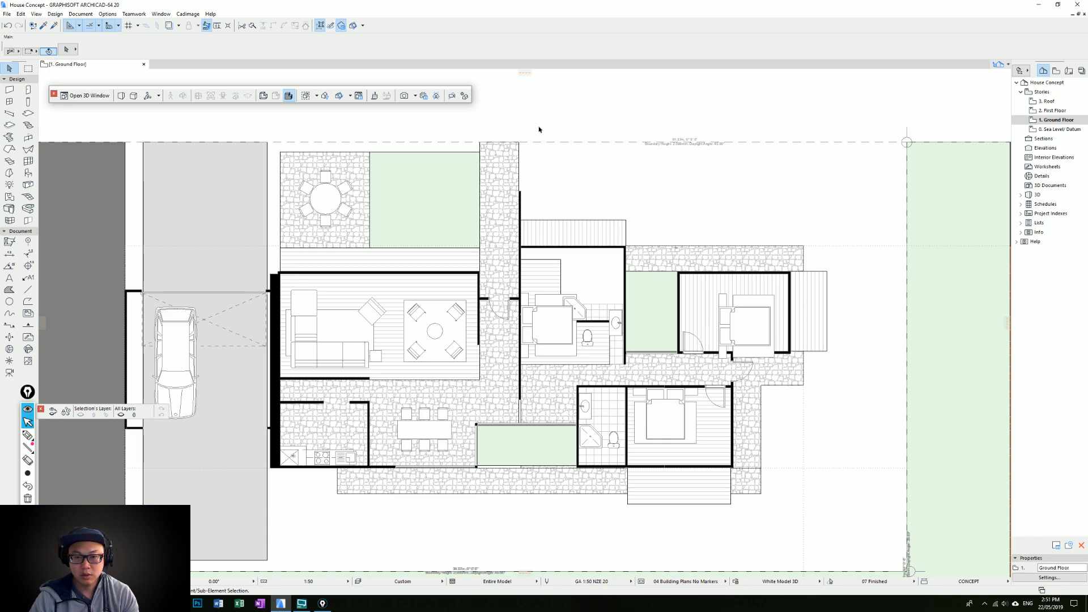
Transfer the thick garage-side wall's settings to the long bedroom wall along the entry path
middle_click_drag(574, 250, 602, 238)
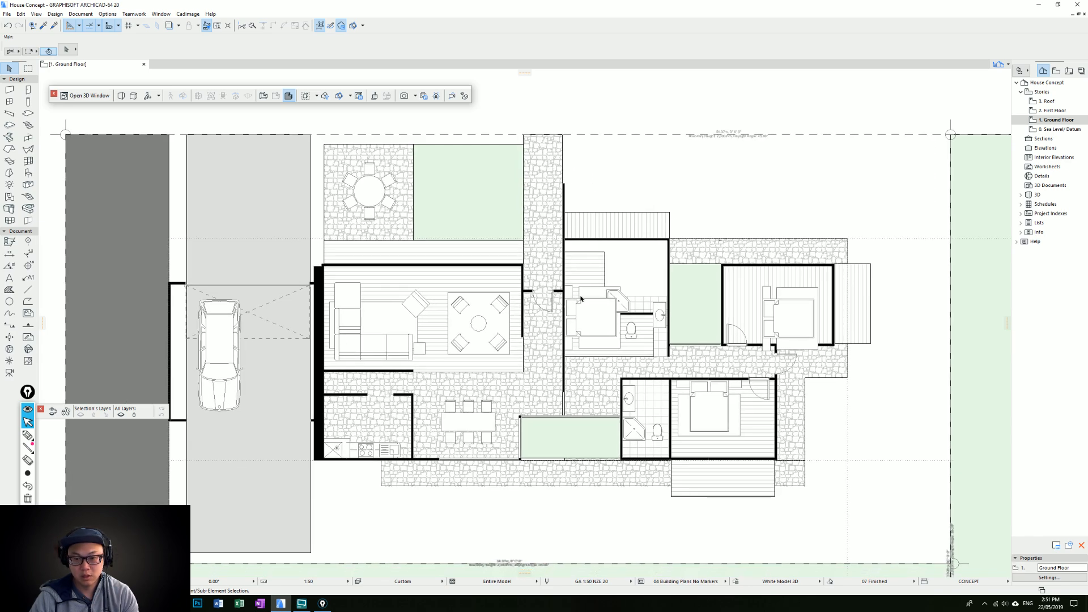
middle_click_drag(578, 284, 580, 272)
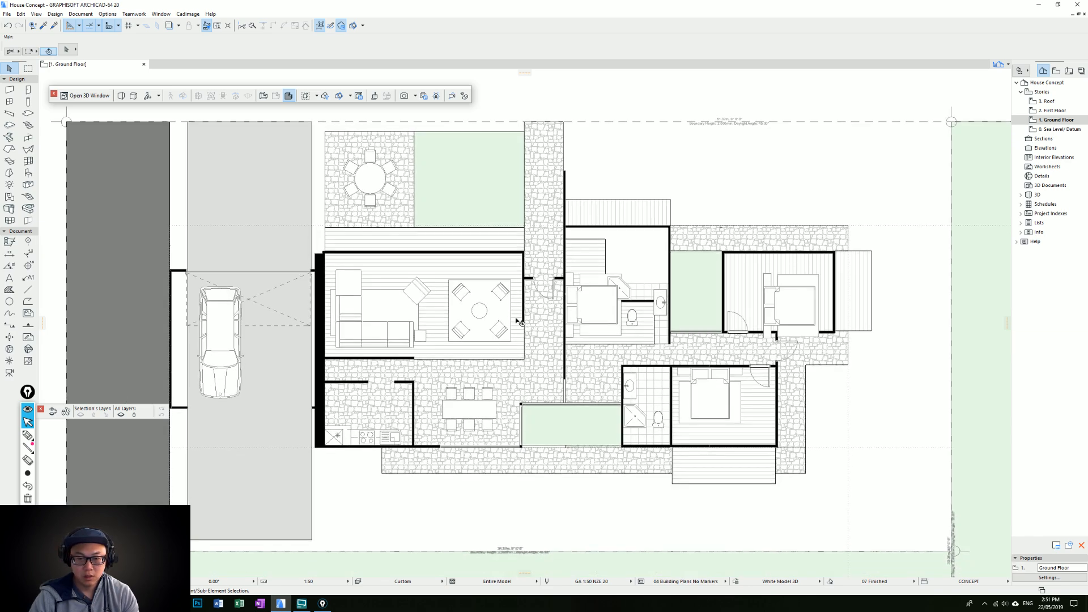
left_click(319, 254, "alt")
left_click(567, 180, "ctrl+alt")
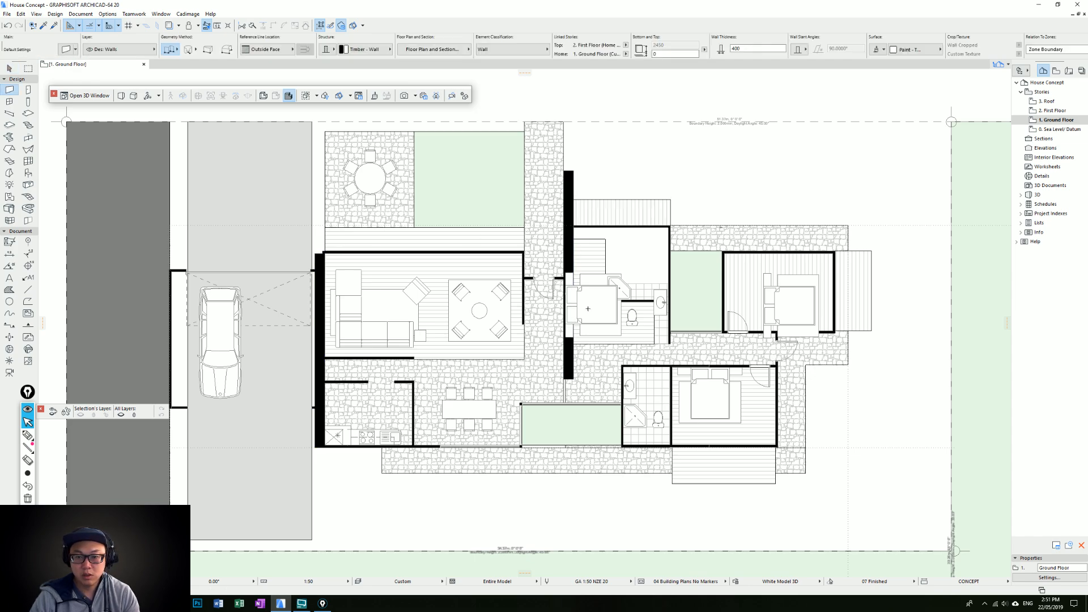
left_click(565, 382)
key("Escape")
Draw a 400 mm thick wall from the outer edge of the paving south of the courtyard down to the site boundary
left_click(565, 390)
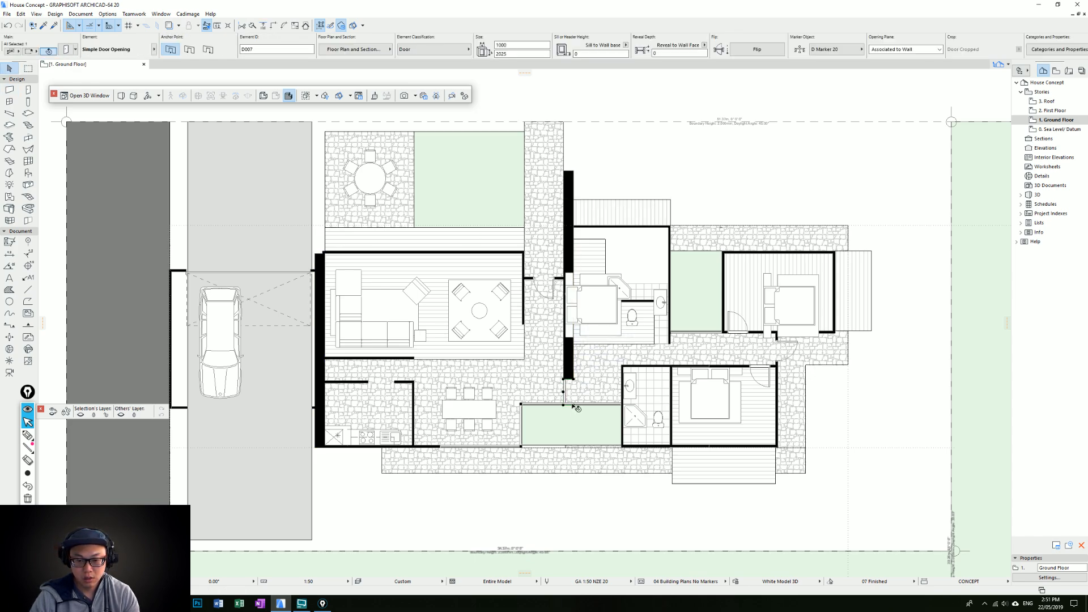
middle_click_drag(592, 451, 576, 378)
key("Escape")
left_click(562, 108, "alt")
left_click(556, 406)
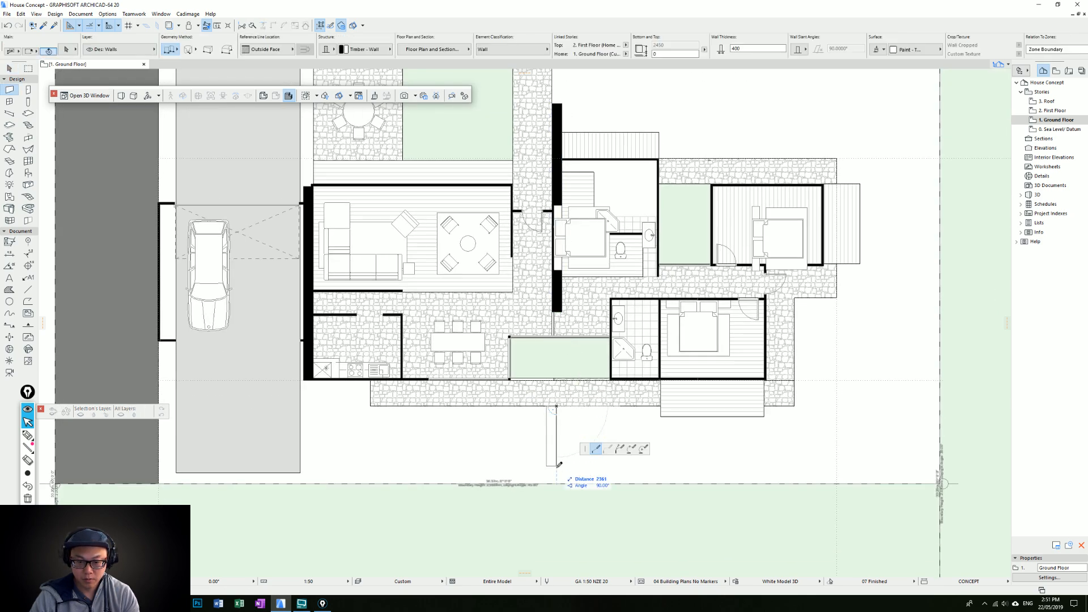
left_click(551, 484)
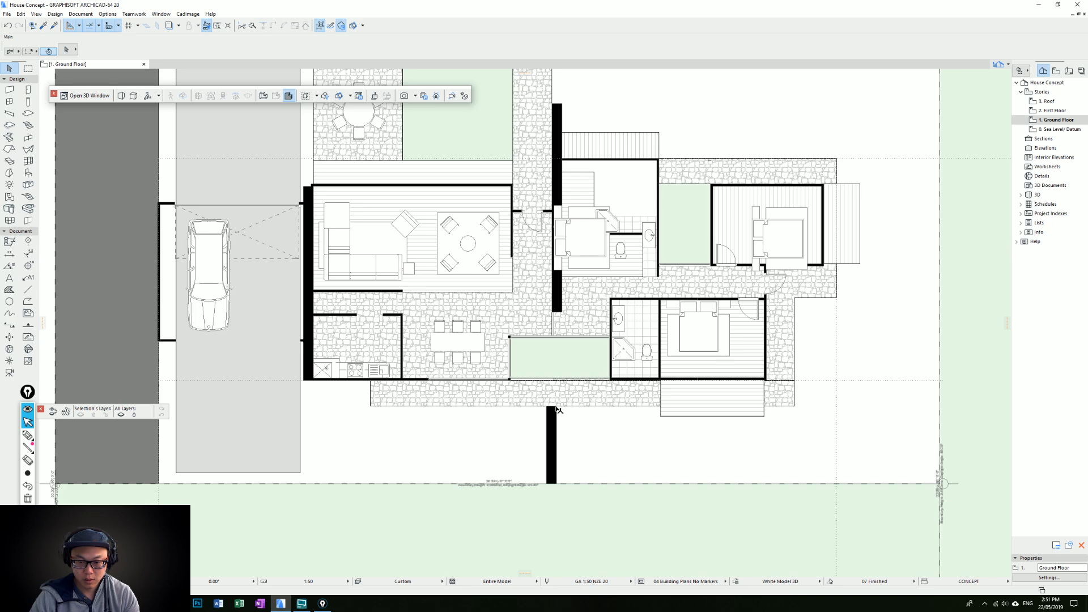
Shift the new boundary wall sideways to line up with the thick bedroom wall
left_click(553, 416)
left_click(562, 313)
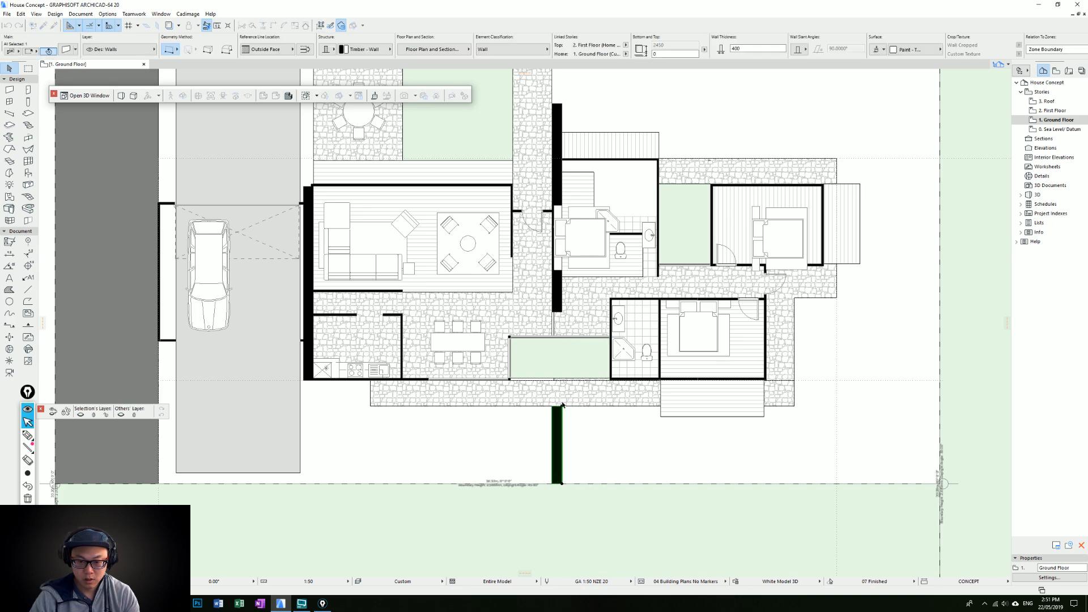
scroll(577, 383, "down", 1)
middle_click_drag(580, 355, 578, 395)
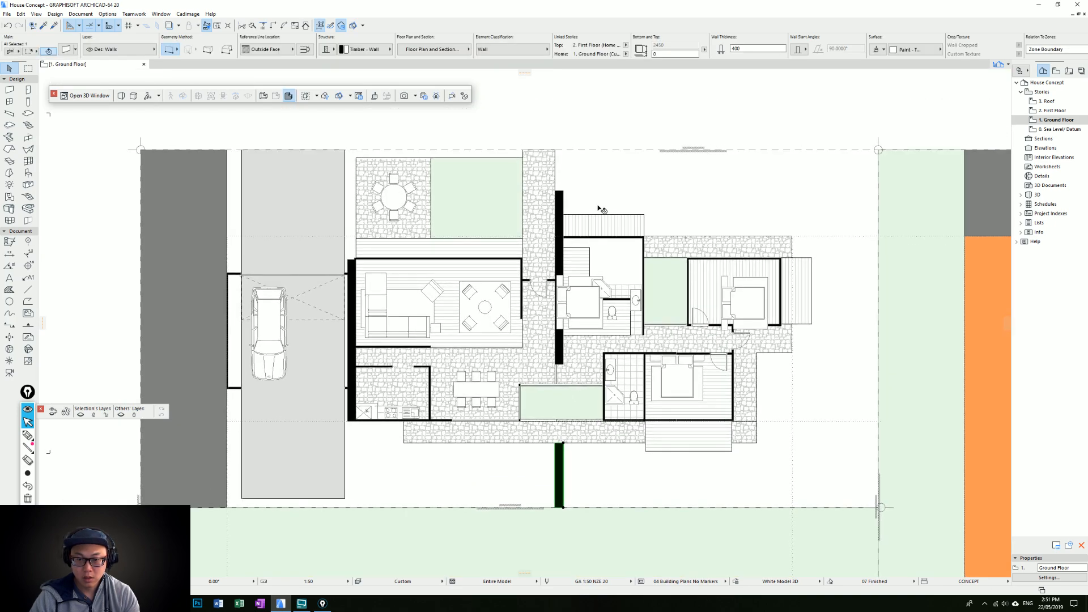
left_click(565, 183)
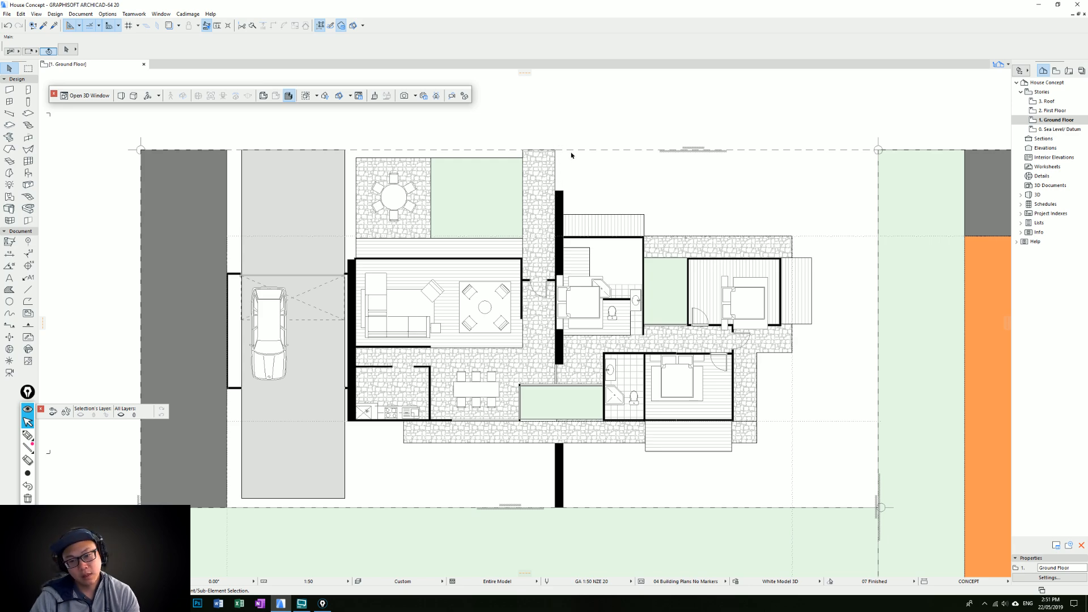
scroll(587, 232, "down", 1)
middle_click_drag(587, 231, 579, 256)
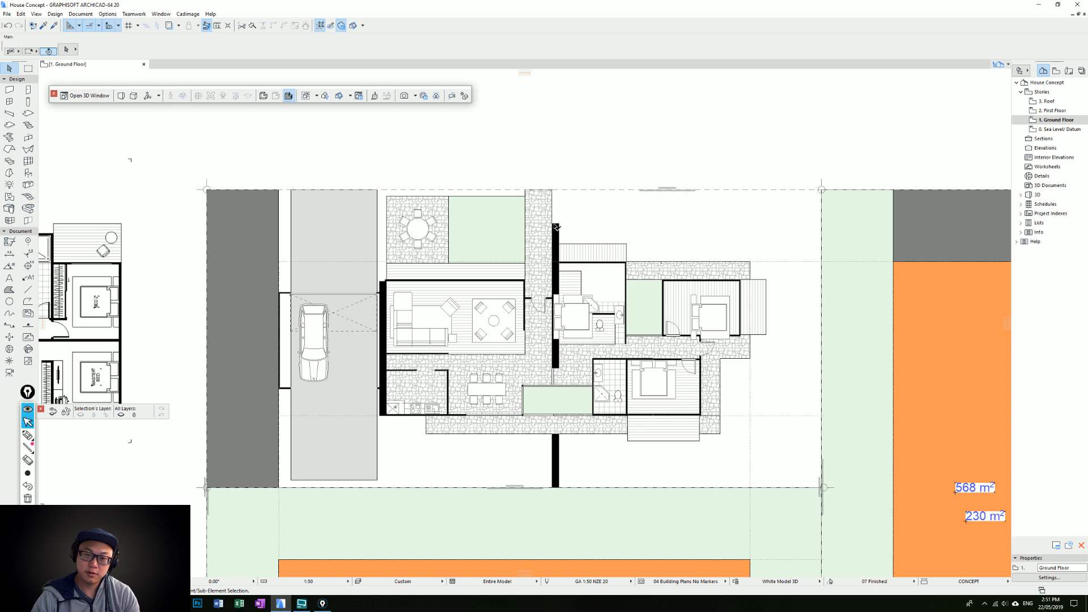
left_click(555, 224)
left_click(553, 224)
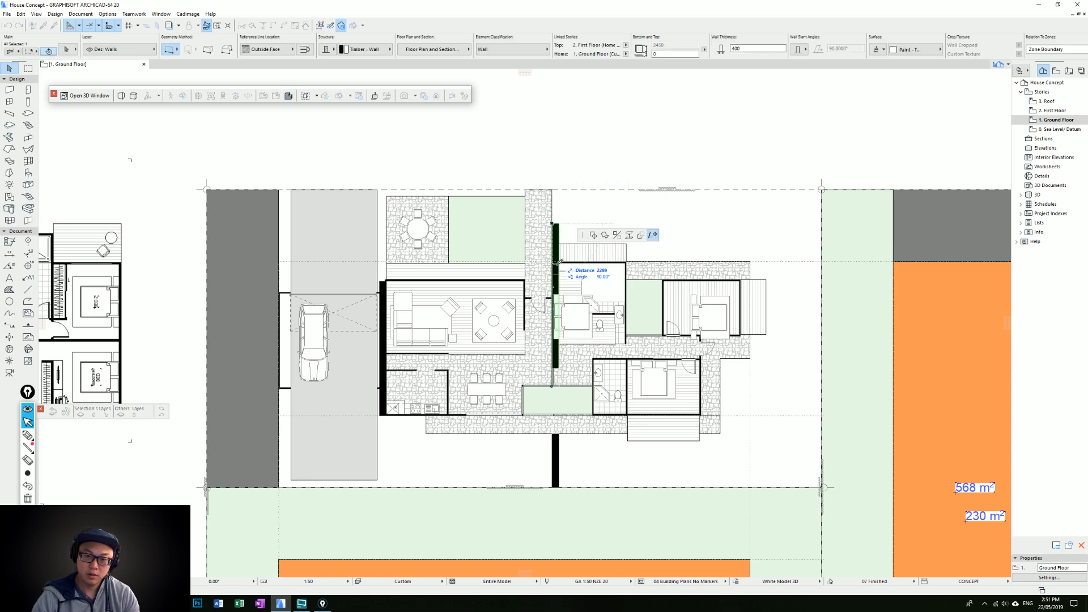
key("Escape")
Delete the thick wall running from the paving to the lower site boundary
left_click(555, 465)
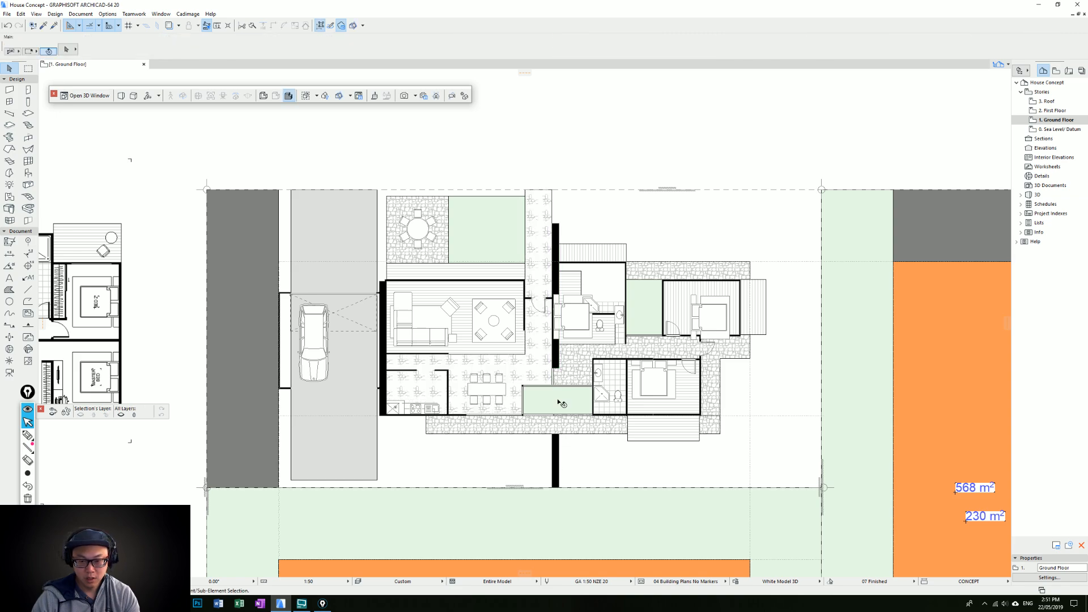
scroll(561, 403, "up", 3)
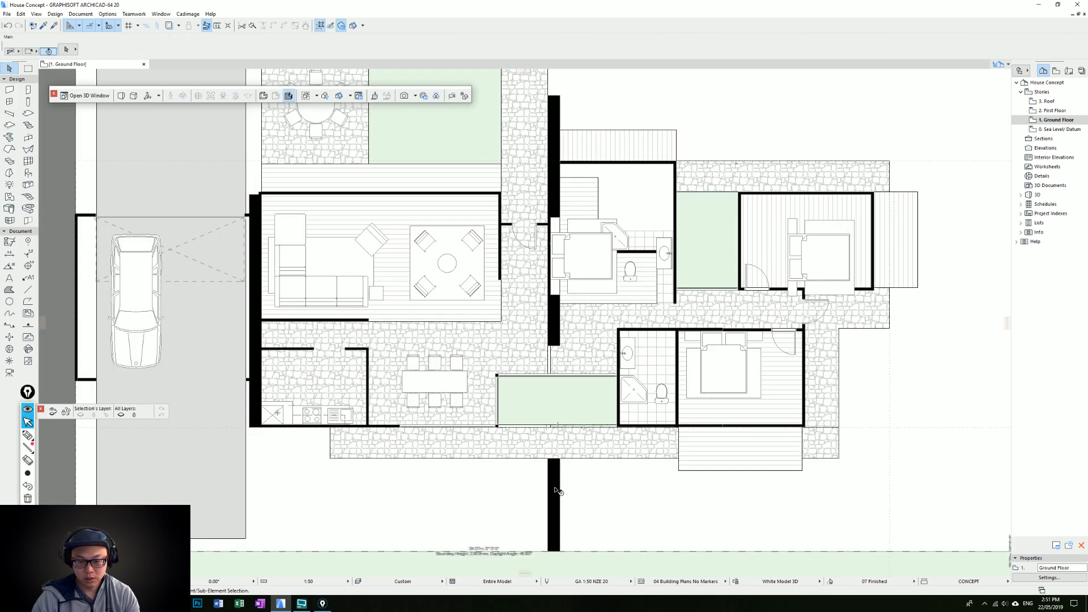
middle_click_drag(557, 490, 560, 429)
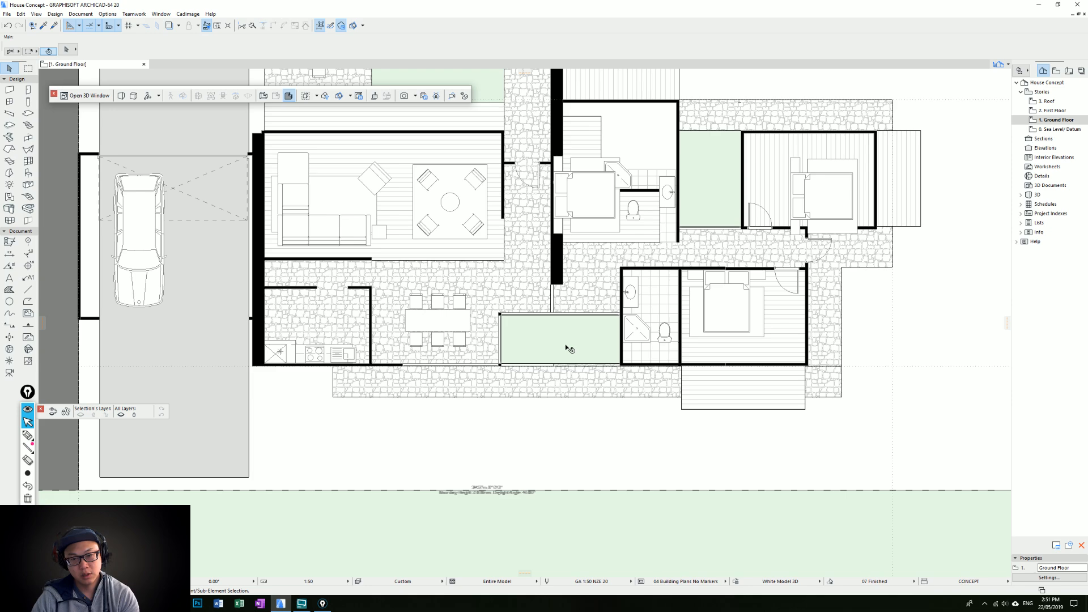
Shorten the thick entry path wall so its outer end meets the corner of the bedroom's outer wall
scroll(568, 348, "down", 2)
left_click(554, 198)
left_click(552, 195)
left_click(554, 240)
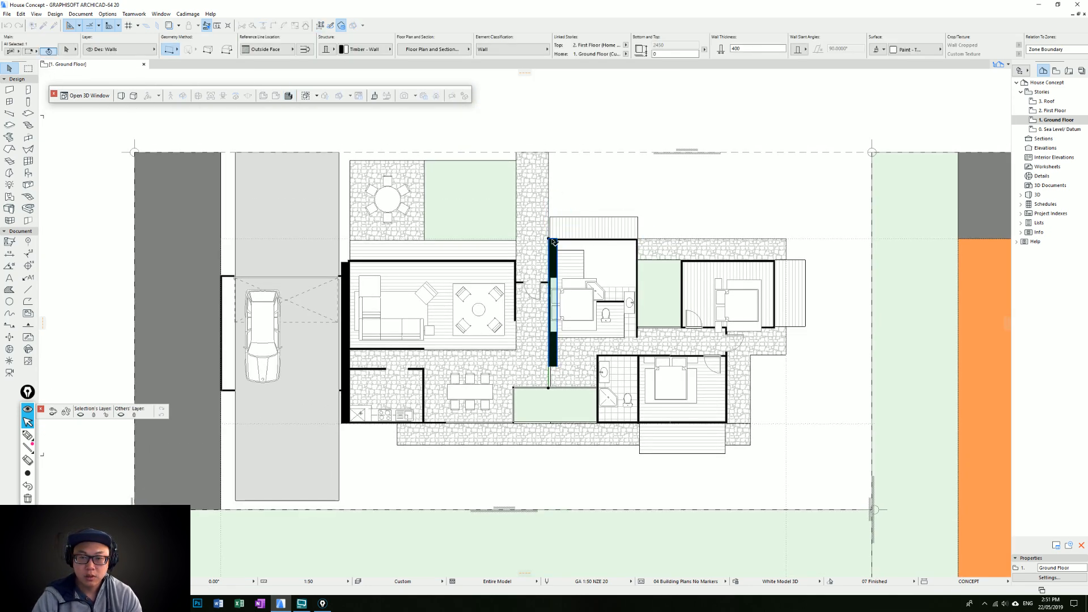
key("Escape")
Delete the deck fill outside the bedroom beside the entry path
middle_click_drag(557, 248, 541, 297)
middle_click_drag(624, 329, 617, 278)
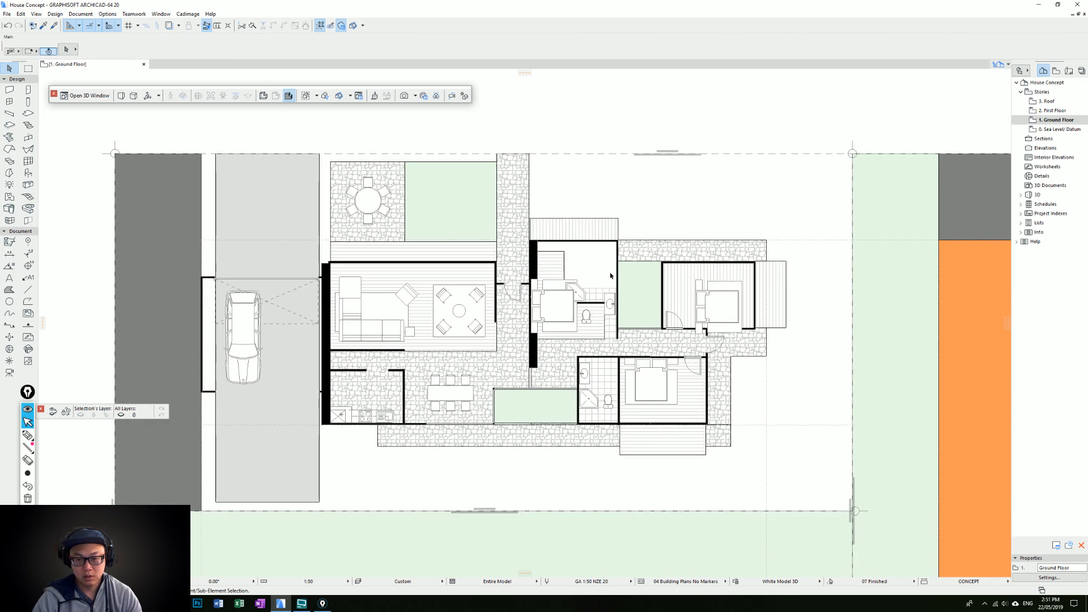
left_click(537, 230)
key("Delete")
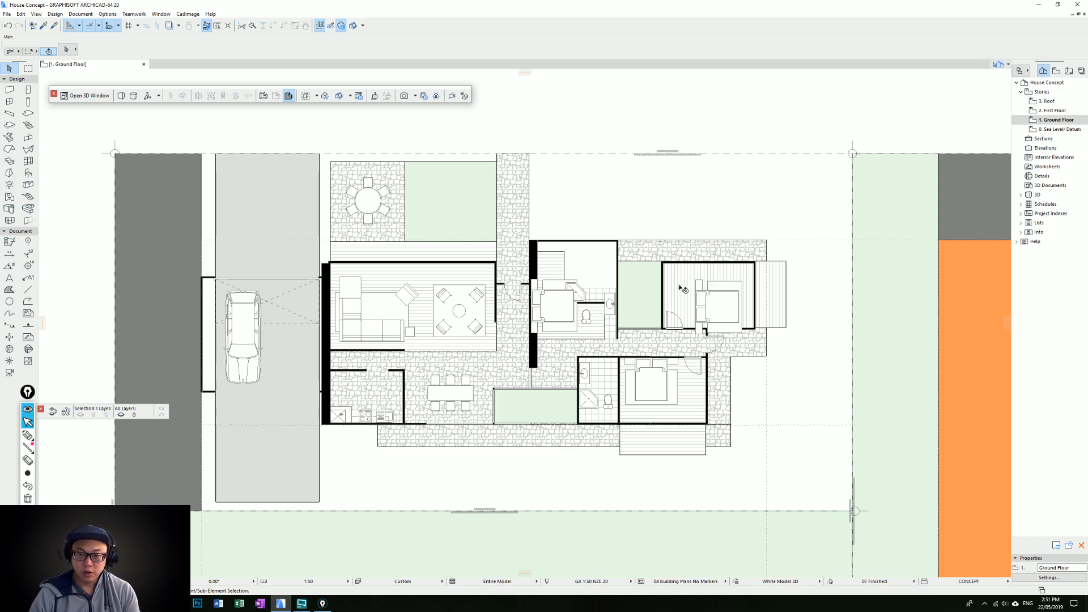
scroll(653, 270, "up", 2)
middle_click_drag(674, 251, 598, 280)
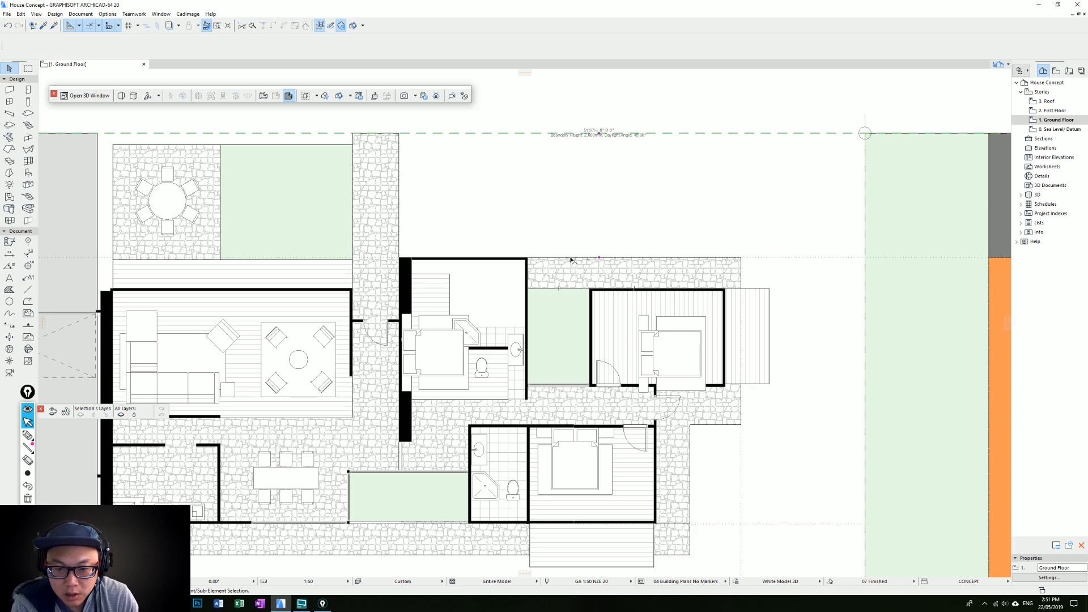
left_click(666, 257)
left_click(675, 259)
key("Escape")
key("Escape")
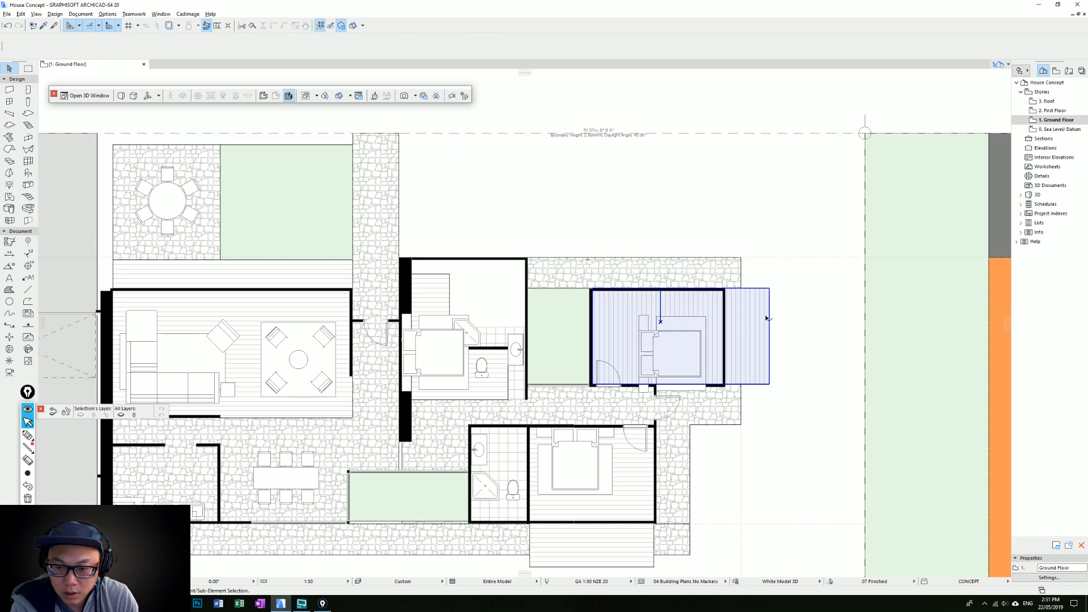
Draw a rectangular Plank Floor deck above the upper courtyard, from the middle bedroom's wall to midway along the end bedroom, matching the existing deck
left_click(766, 319, "alt")
left_click(527, 288)
left_click(652, 288)
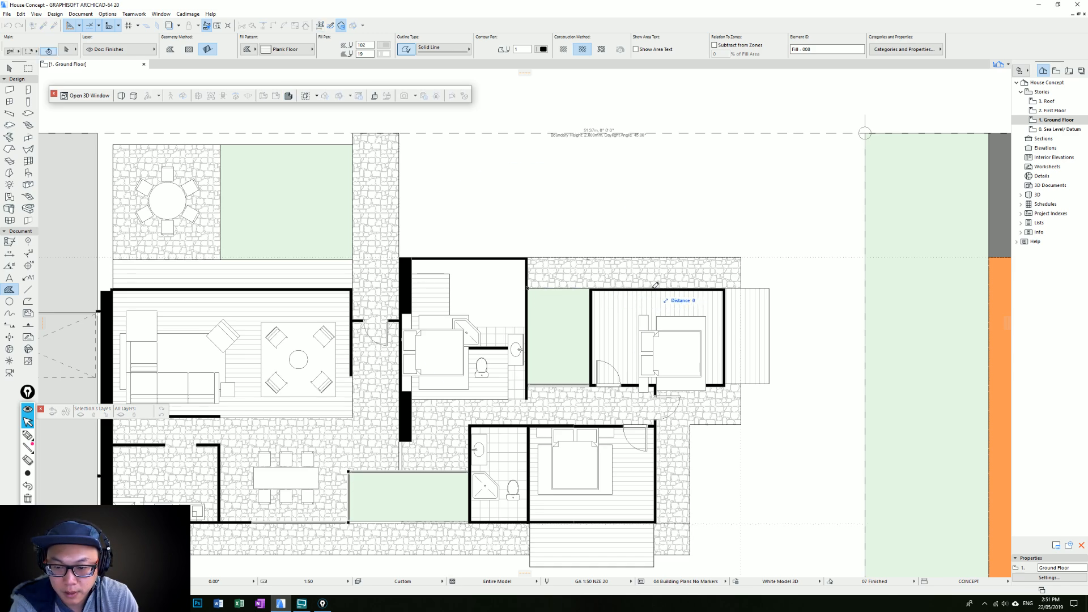
left_click(649, 227)
key("Escape")
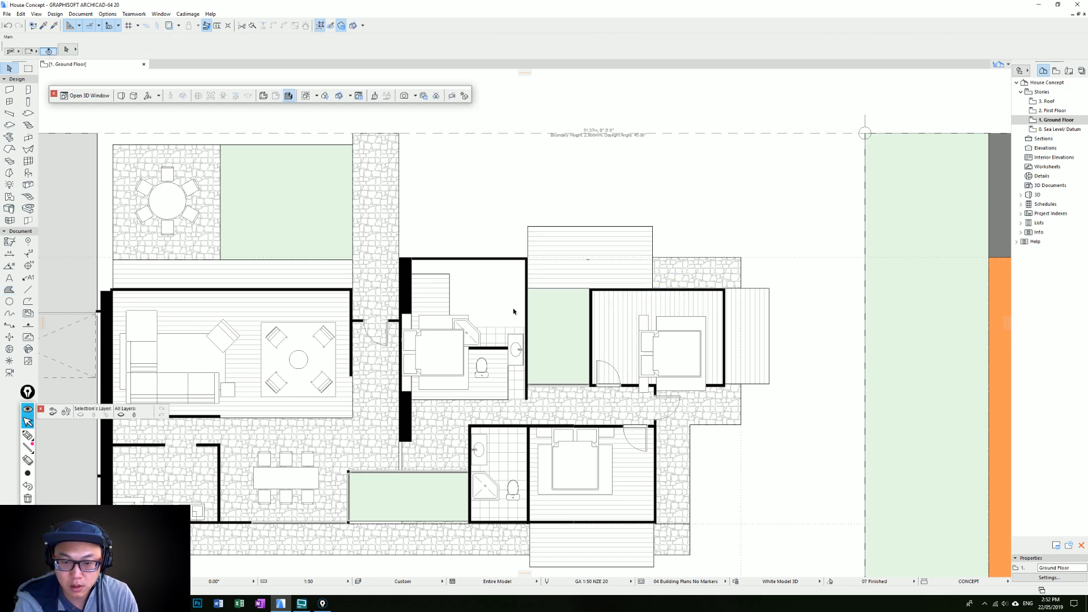
Delete the middle bedroom's plank floor fill, the ensuite's tiled floor fill and its partition wall
left_click(446, 340)
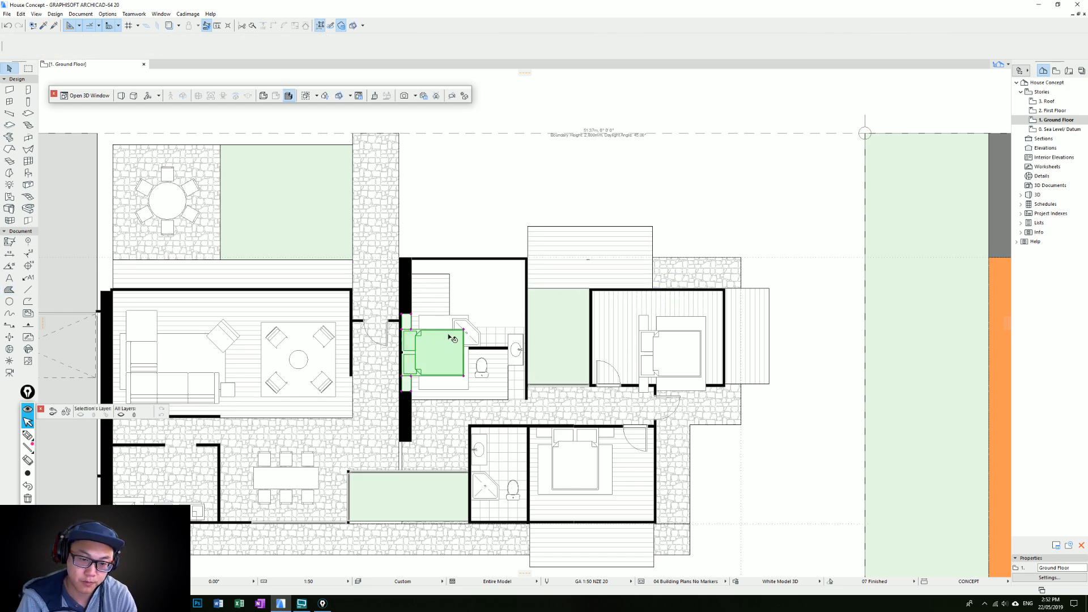
left_click(447, 290)
key("Delete")
left_click(501, 338)
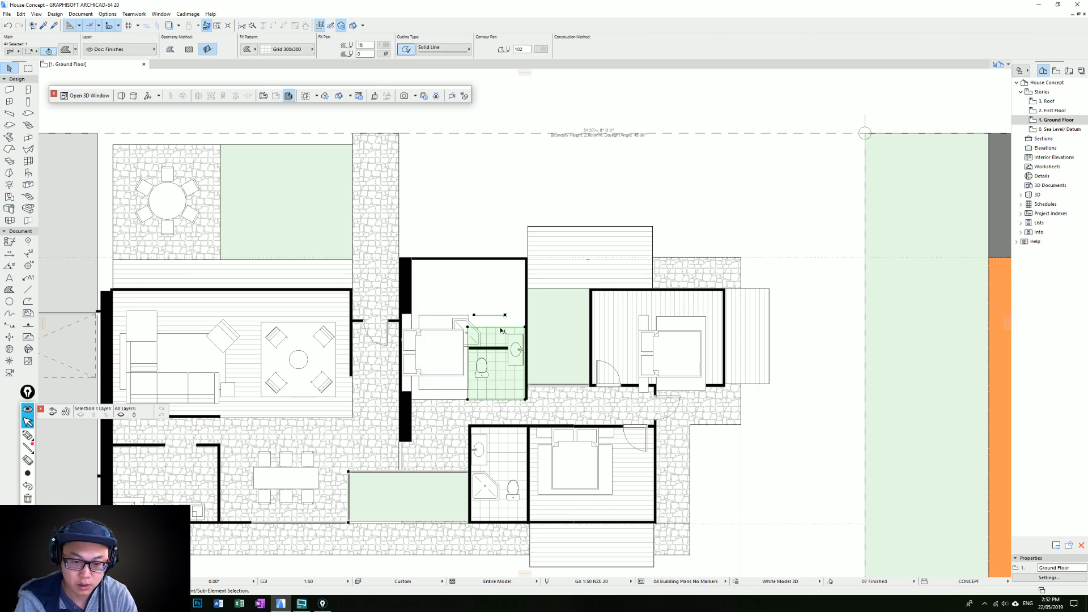
key("Delete")
left_click(490, 349)
key("Delete")
Delete the toilet, corner shower and basin left in the middle bedroom
left_click(481, 367)
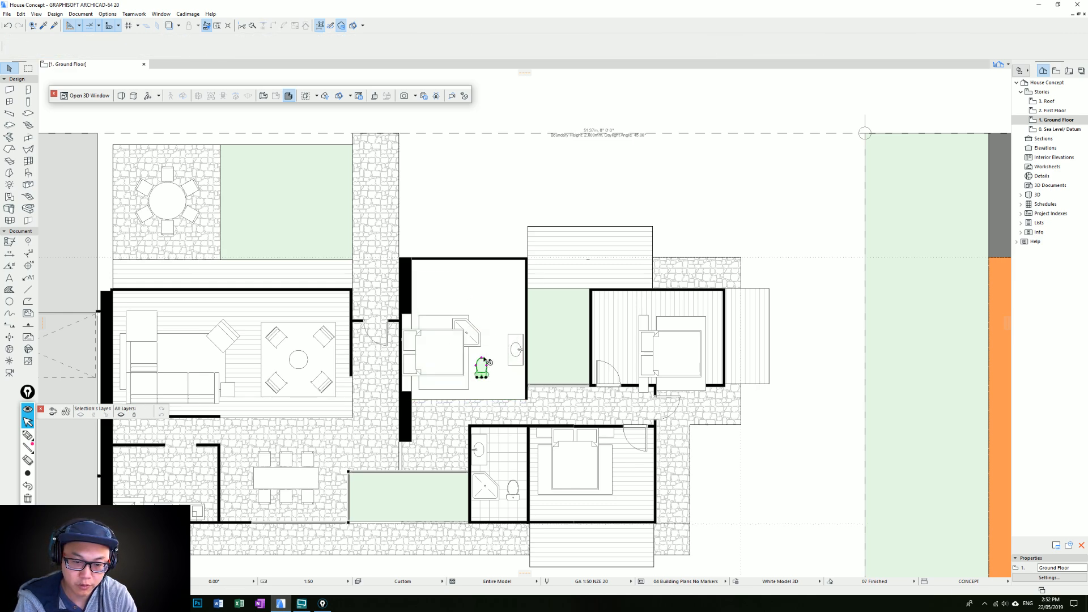
key("Delete")
left_click(475, 338)
key("Delete")
left_click(519, 346)
key("Delete")
Place an 810 mm wide Door 20 in the middle bedroom's wall beside the upper deck, swinging out onto the deck
left_click(620, 379, "alt")
left_click(528, 272)
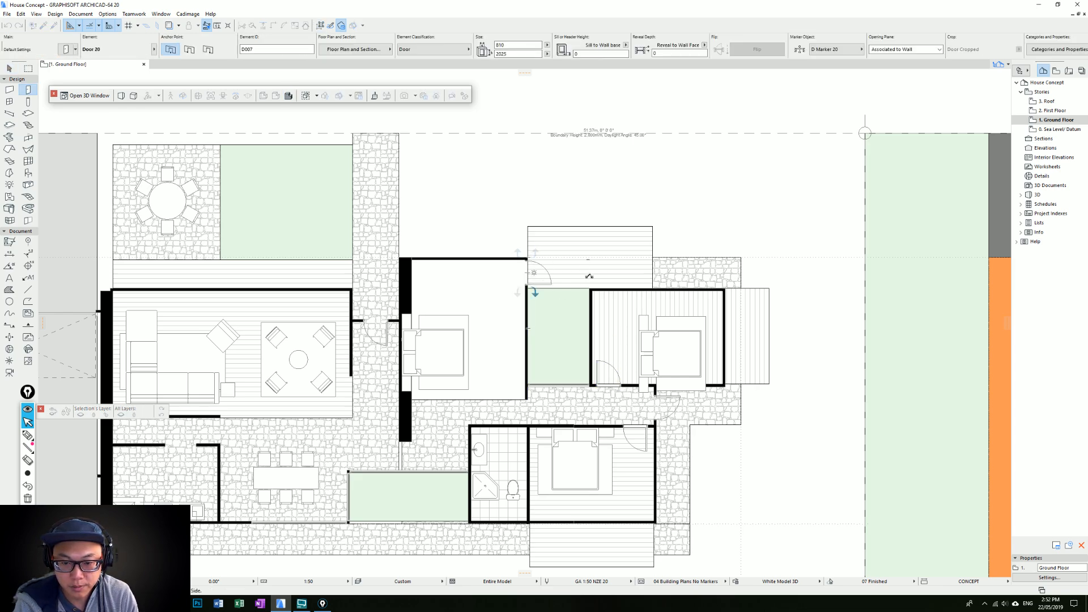
left_click(595, 280)
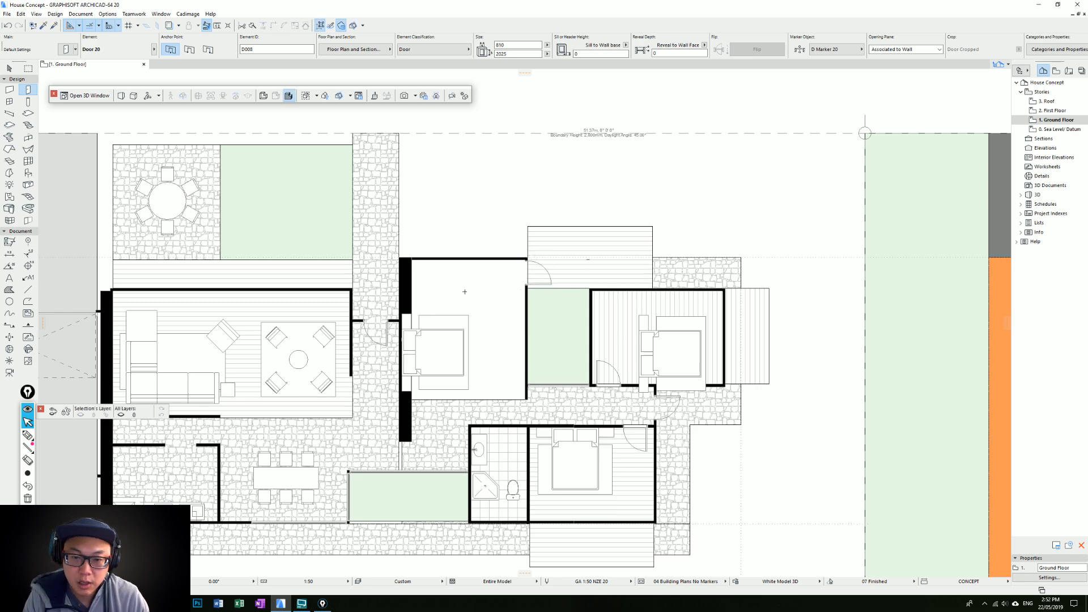
scroll(464, 293, "up", 1)
key("Escape")
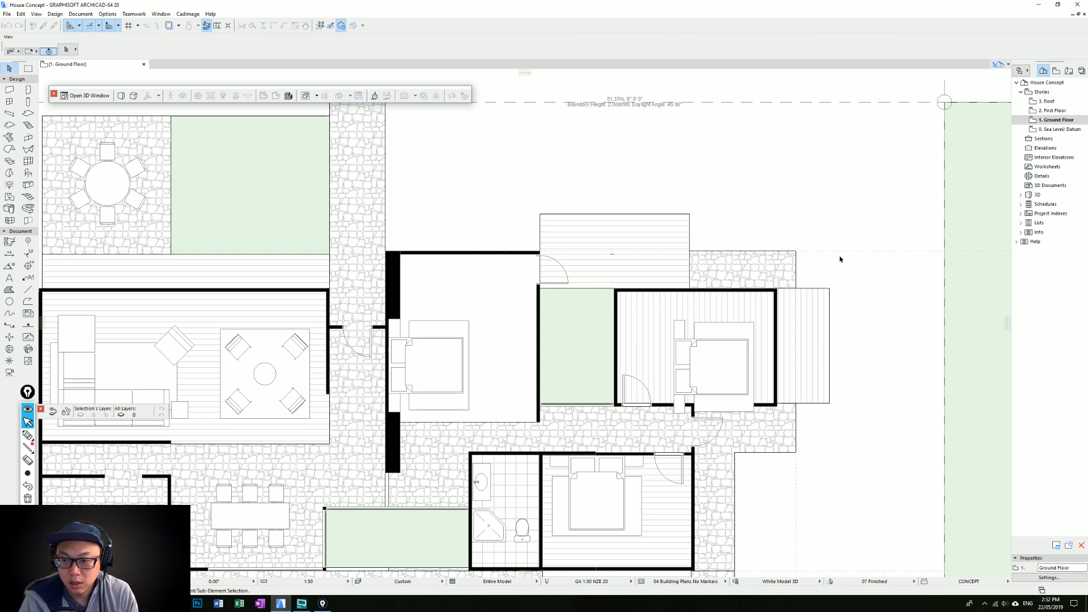
Move the end bedroom's upper wall and the adjoining plank deck 500 mm down towards the bedroom
left_click(601, 292)
left_click(628, 295)
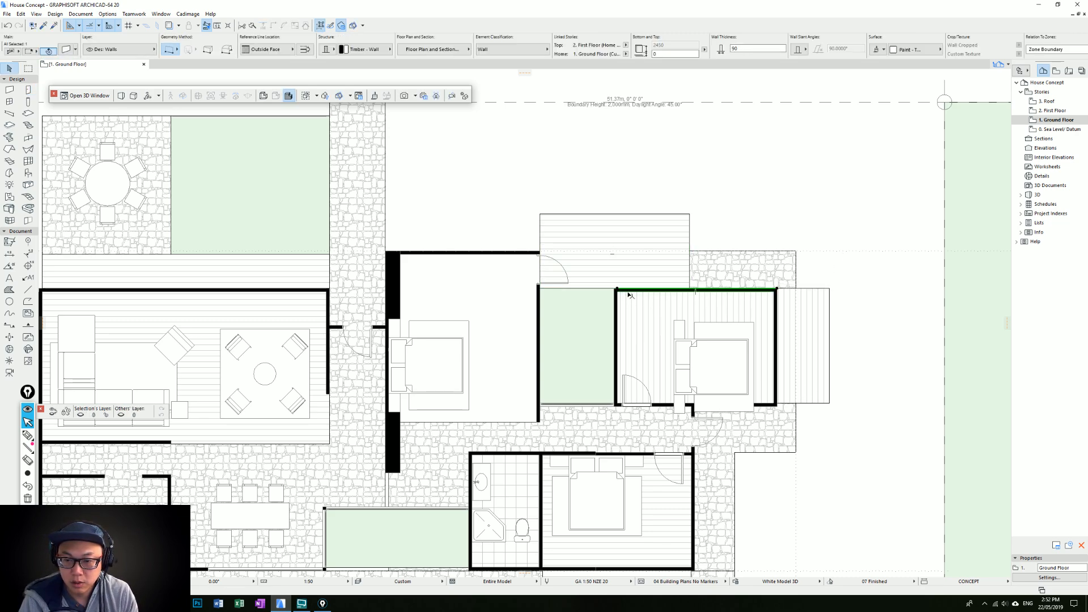
left_click(598, 285, "shift")
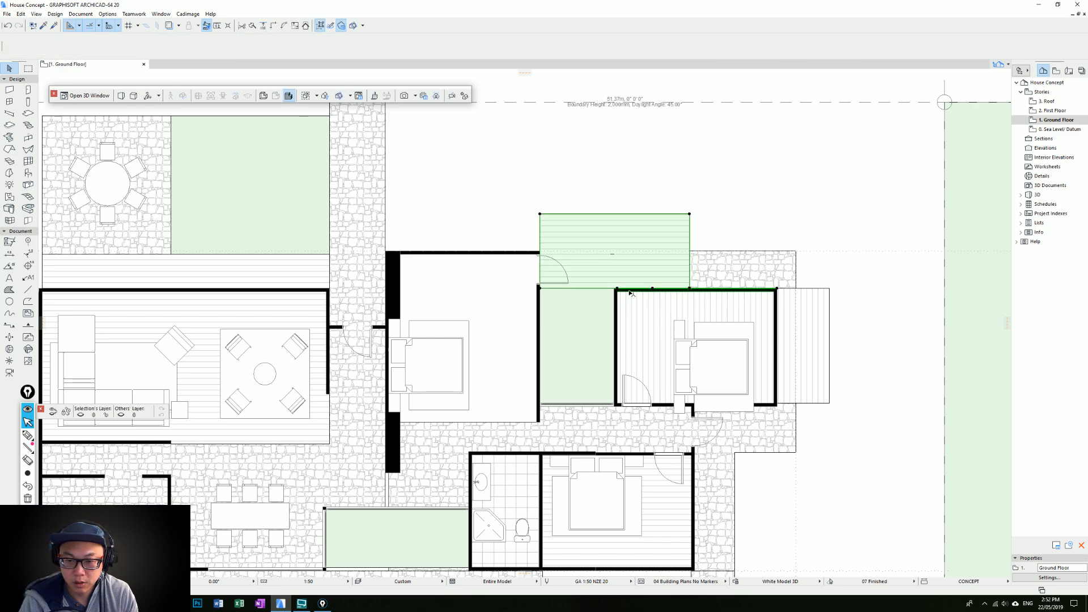
left_click_drag(622, 298, 621, 302)
type("500")
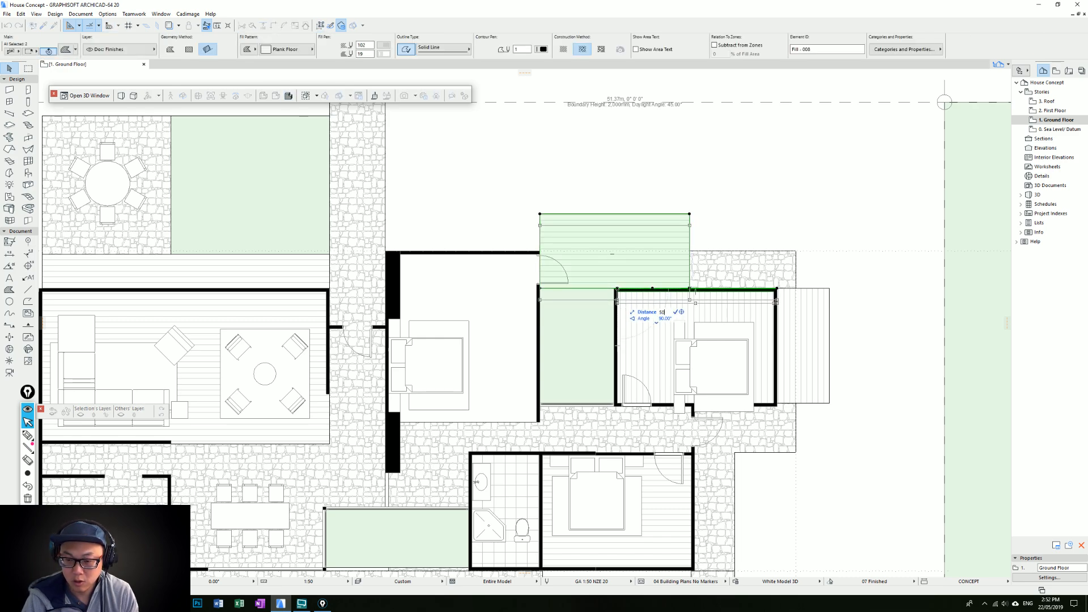
key("Return")
key("Escape")
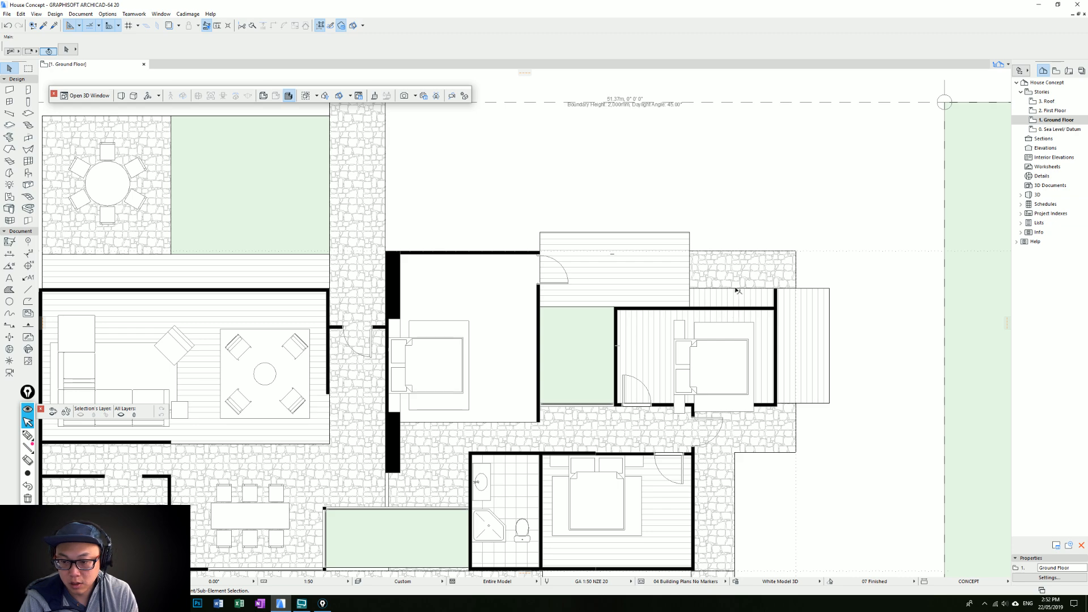
Pull the upper edge of the end bedroom's plank floor fill back to the relocated wall
left_click(737, 291)
left_click(773, 297)
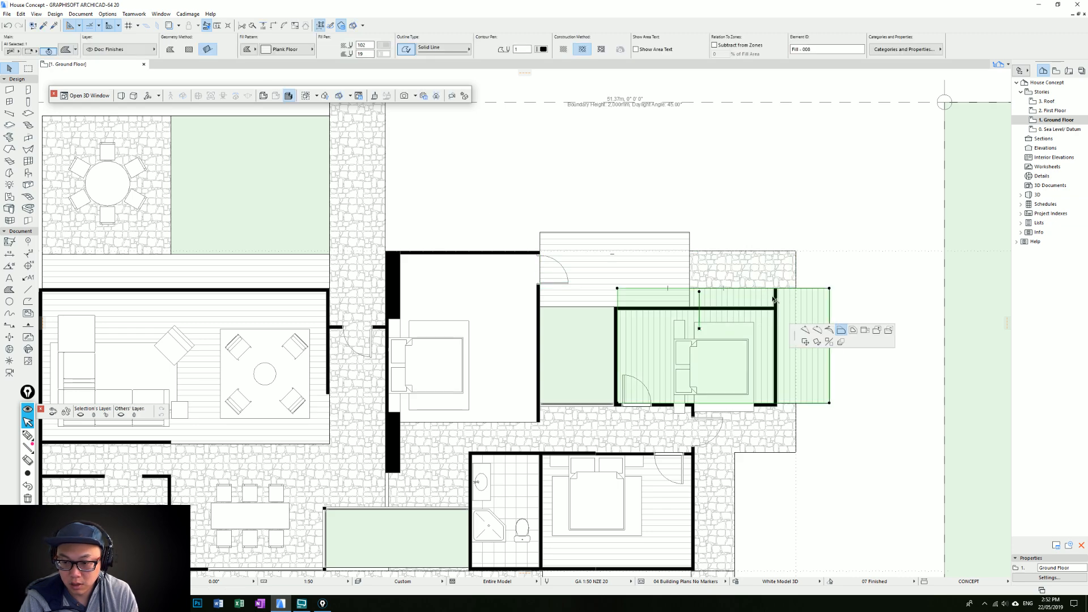
key("Escape")
left_click(789, 294)
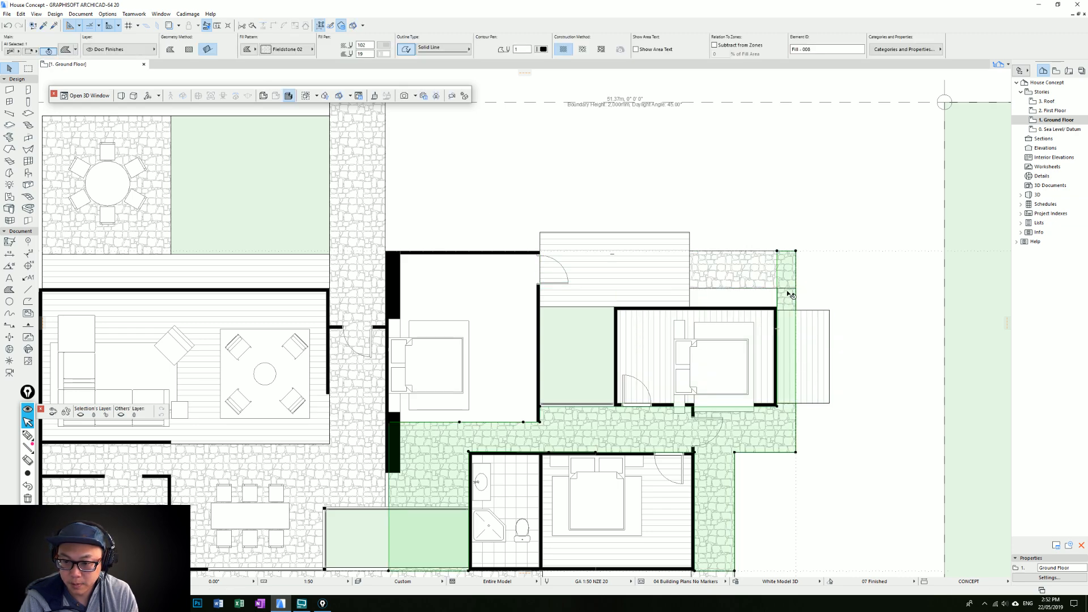
key("Escape")
Move the fieldstone paving strip above the end bedroom down to meet the relocated wall
left_click(746, 288)
left_click(746, 288)
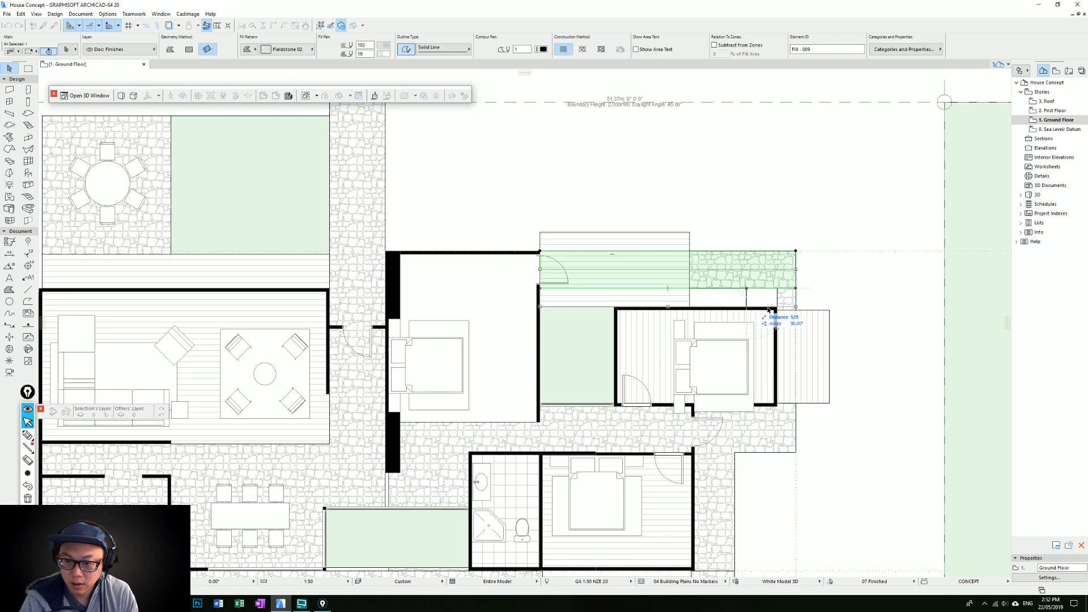
left_click(779, 308)
key("Escape")
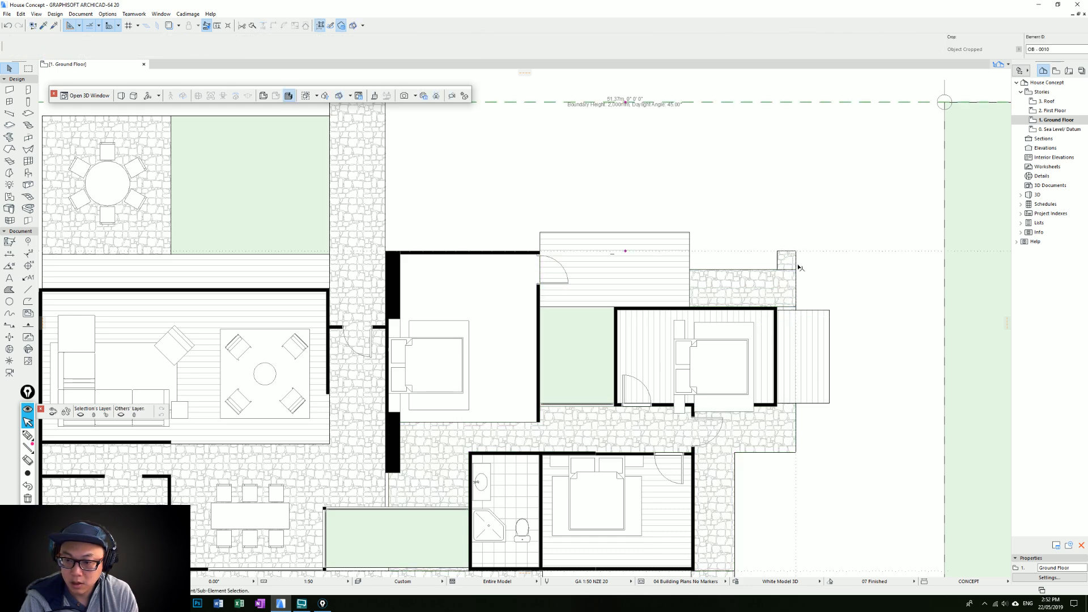
left_click(795, 264)
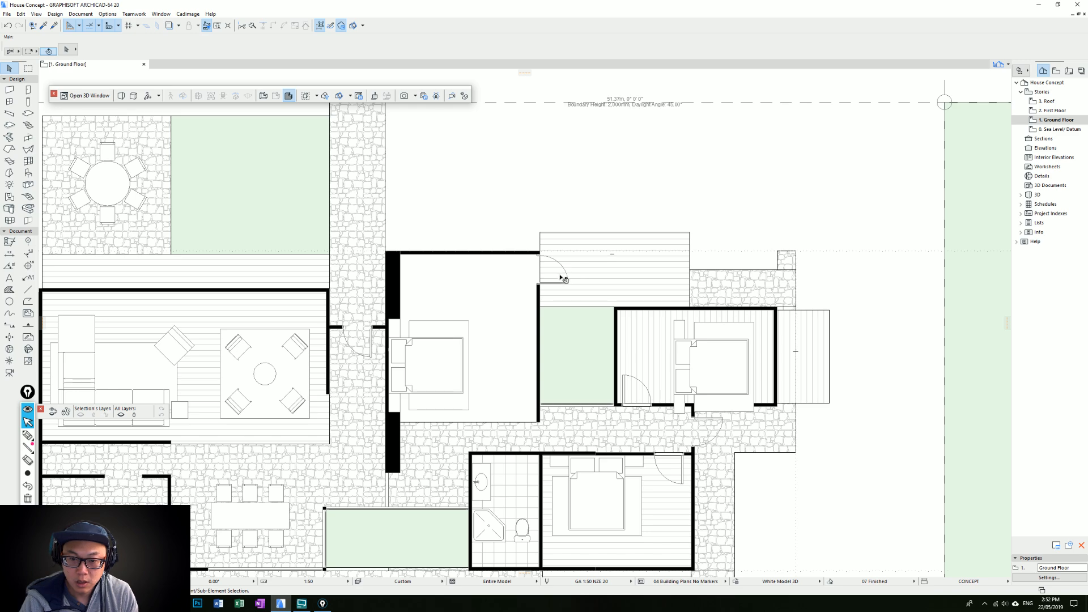
Move the middle bedroom's deck door along its wall so the lower jamb meets the deck's lower edge
left_click(540, 285)
key("ctrl+d")
left_click(539, 284)
left_click(539, 307)
Try to move the middle bedroom's deck door a further 500 mm along its wall, and undo the move
key("ctrl+d")
left_click(540, 303)
type("500")
key("Return")
key("Escape")
key("ctrl+z")
Shift the middle bedroom's deck door slightly back up its wall, clear of the deck's lower edge
key("ctrl+d")
left_click(539, 306)
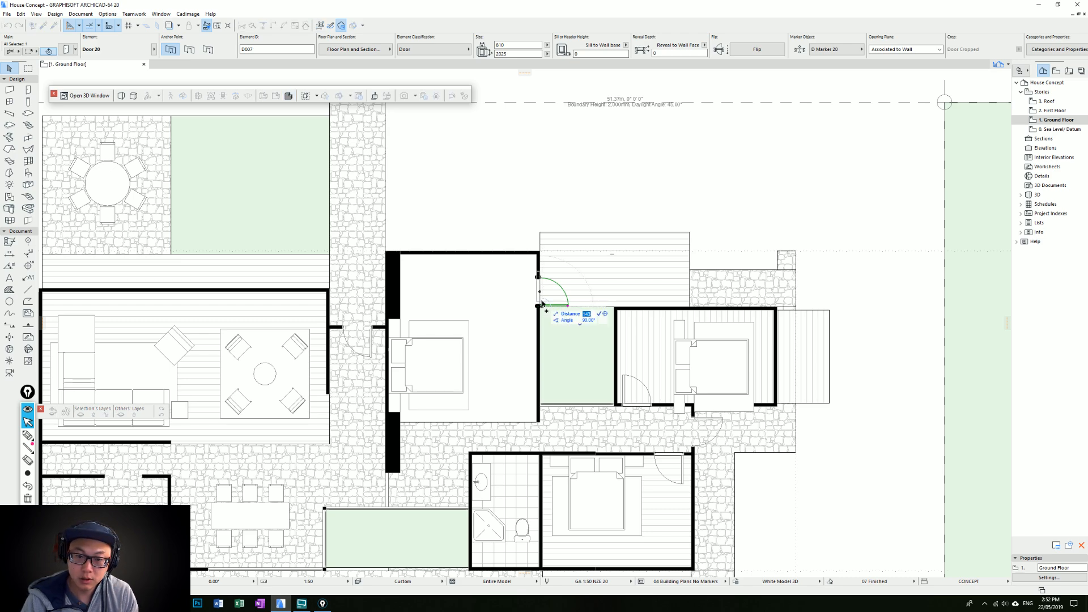
left_click(541, 305)
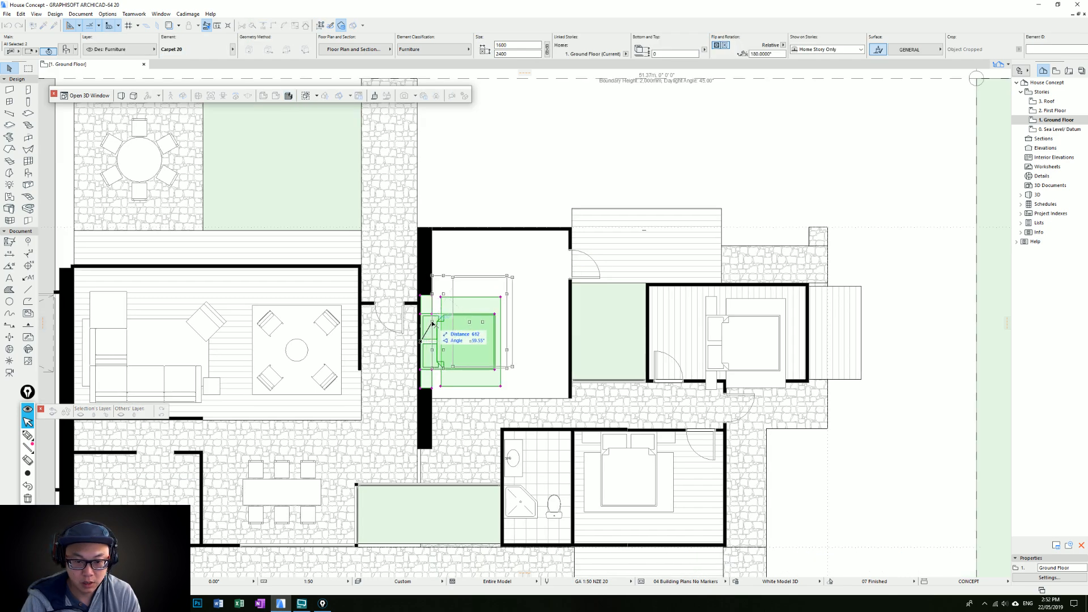
Move the middle bedroom's bed, bedside tables and carpet against the inner face of the thick wall, centred along the room
left_click(432, 316)
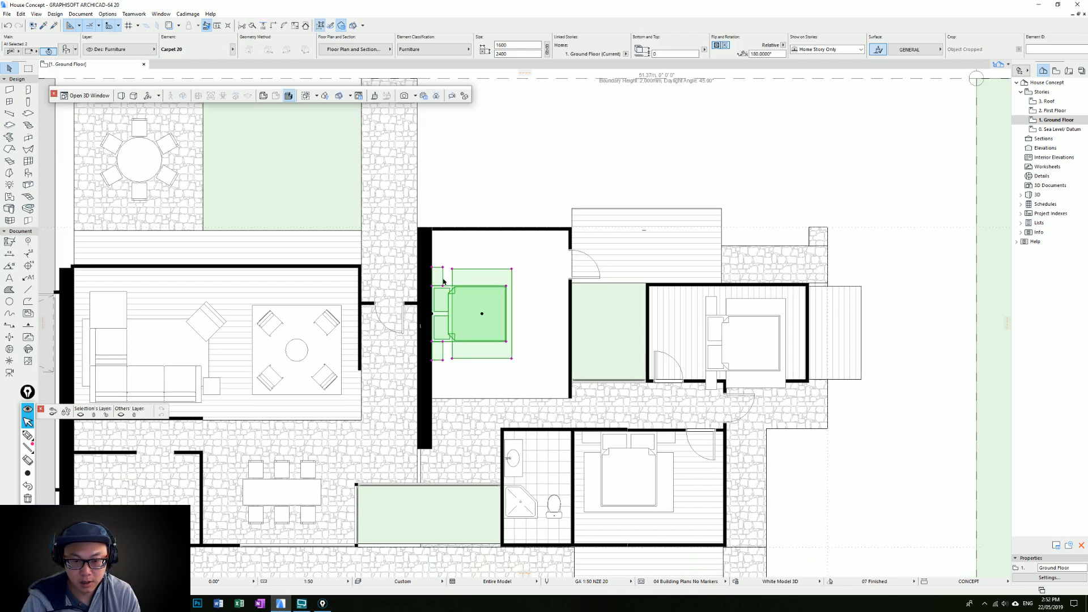
left_click(443, 360)
key("Escape")
key("Escape")
Draw a 90 mm timber wall along the middle bedroom's hallway side, from the courtyard-side wall to the thick wall
middle_click_drag(577, 391, 567, 375)
left_click(567, 376, "alt")
left_click(422, 382)
left_click(560, 382)
double_click(426, 378)
Examine the ground floor layout across the living areas, bedrooms, decks and courtyards
scroll(536, 381, "down", 2)
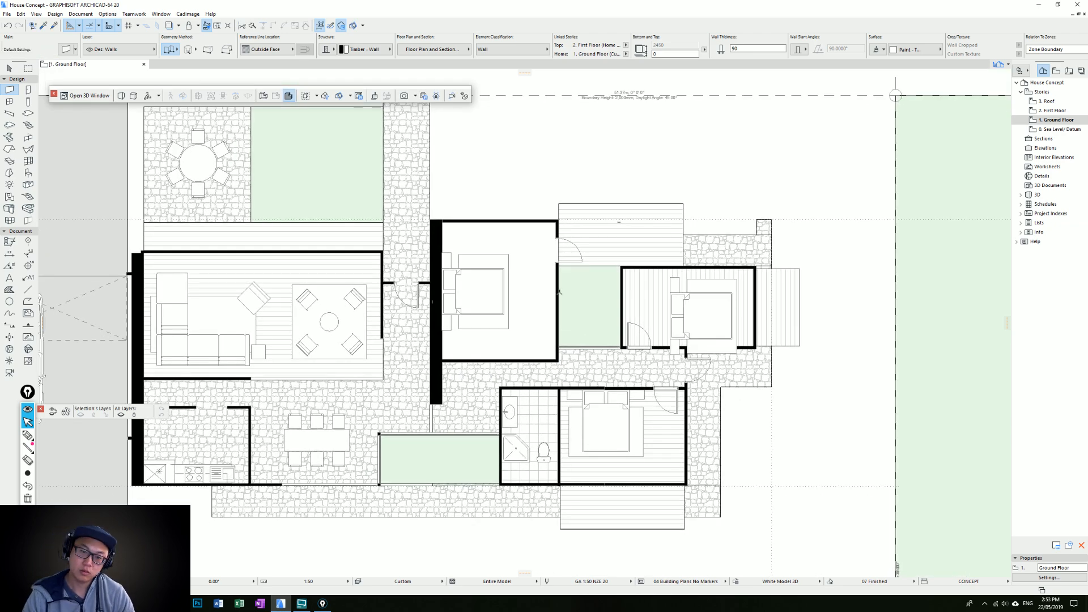
scroll(577, 269, "down", 1)
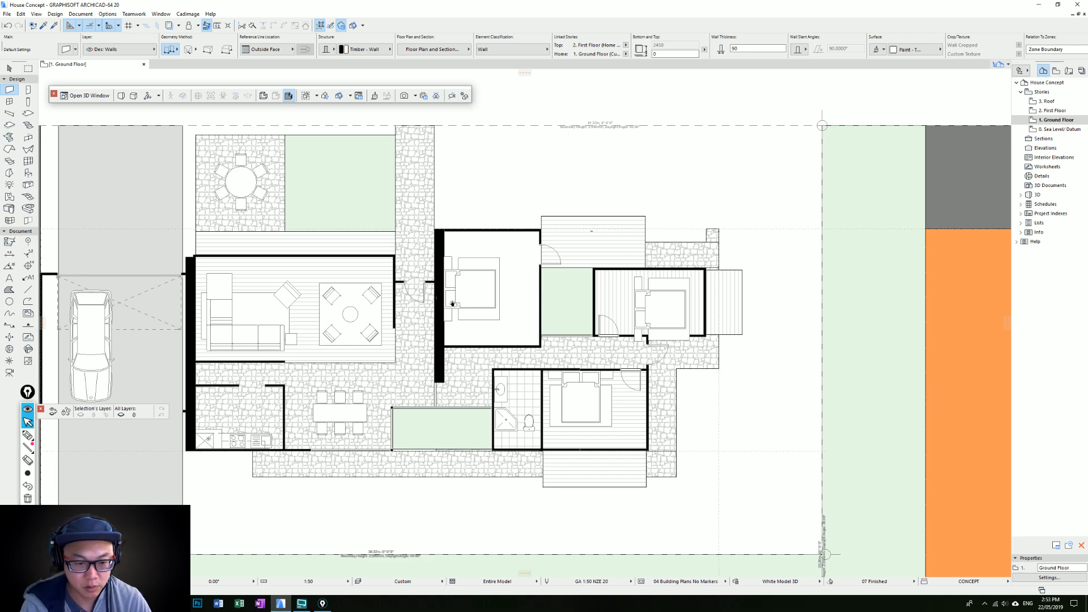
middle_click_drag(440, 302, 601, 262)
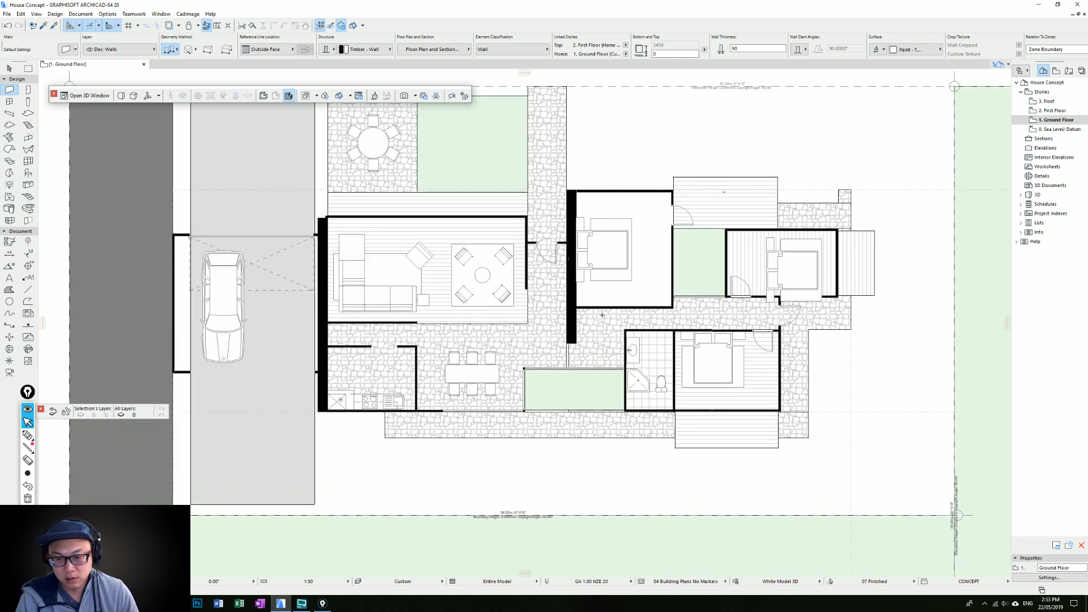
middle_click_drag(674, 374, 658, 368)
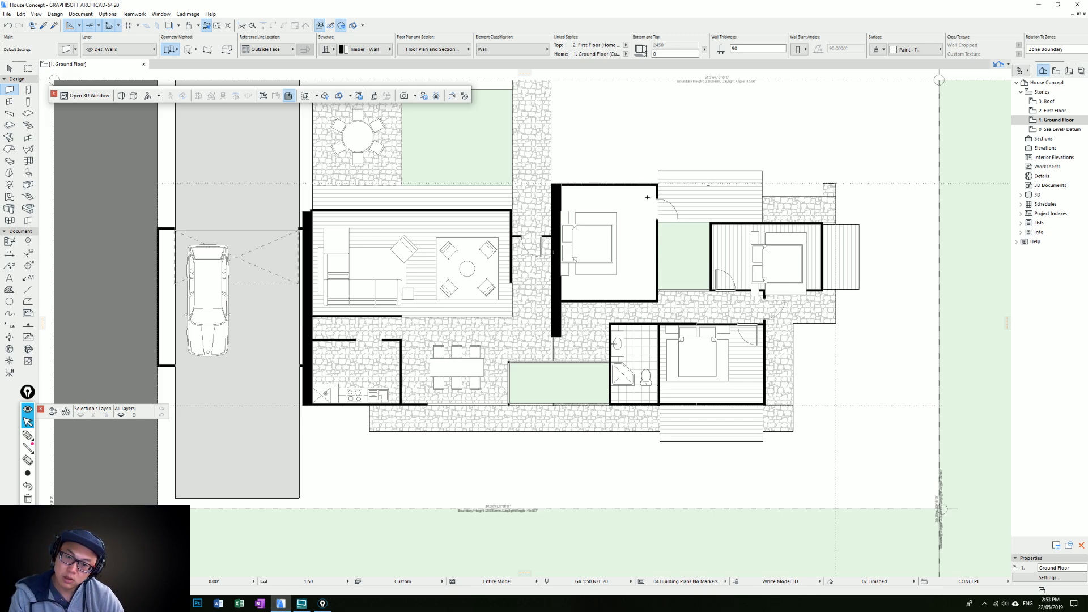
middle_click_drag(647, 199, 652, 246)
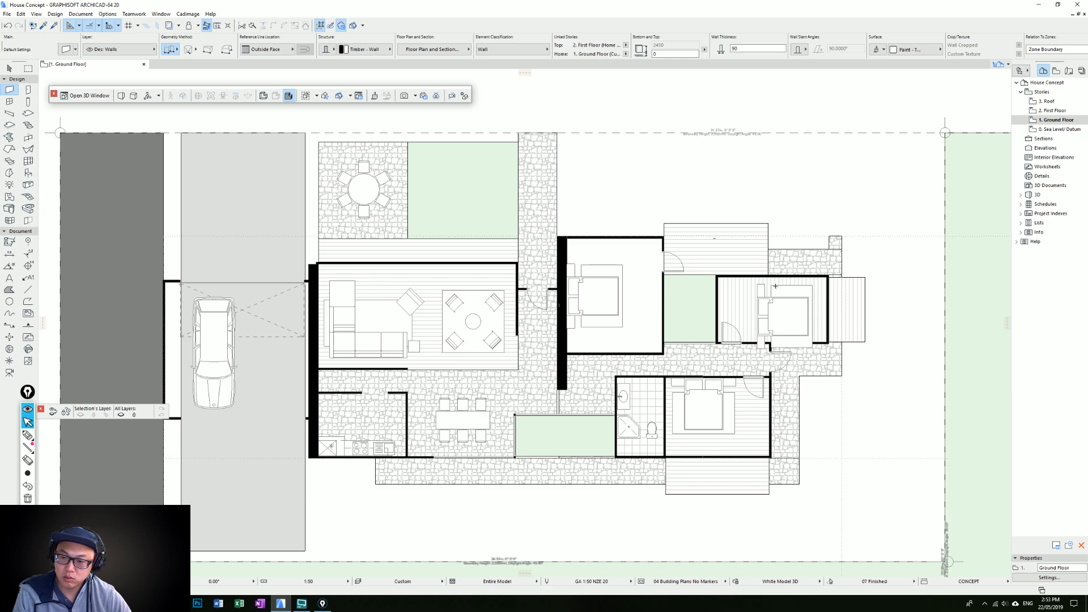
middle_click_drag(775, 286, 725, 236)
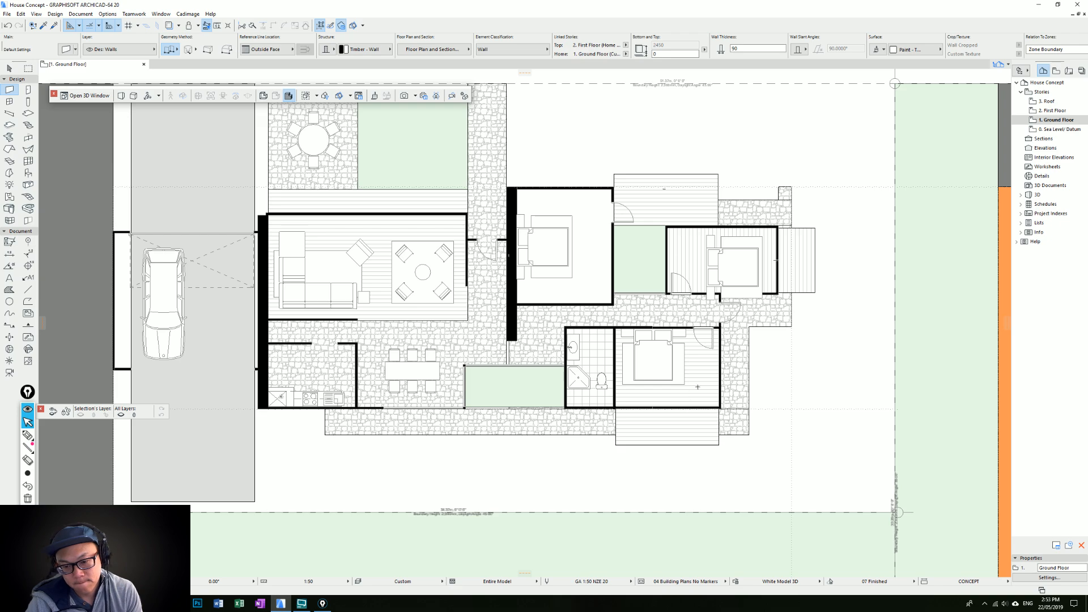
key("Escape")
middle_click_drag(475, 330, 611, 351)
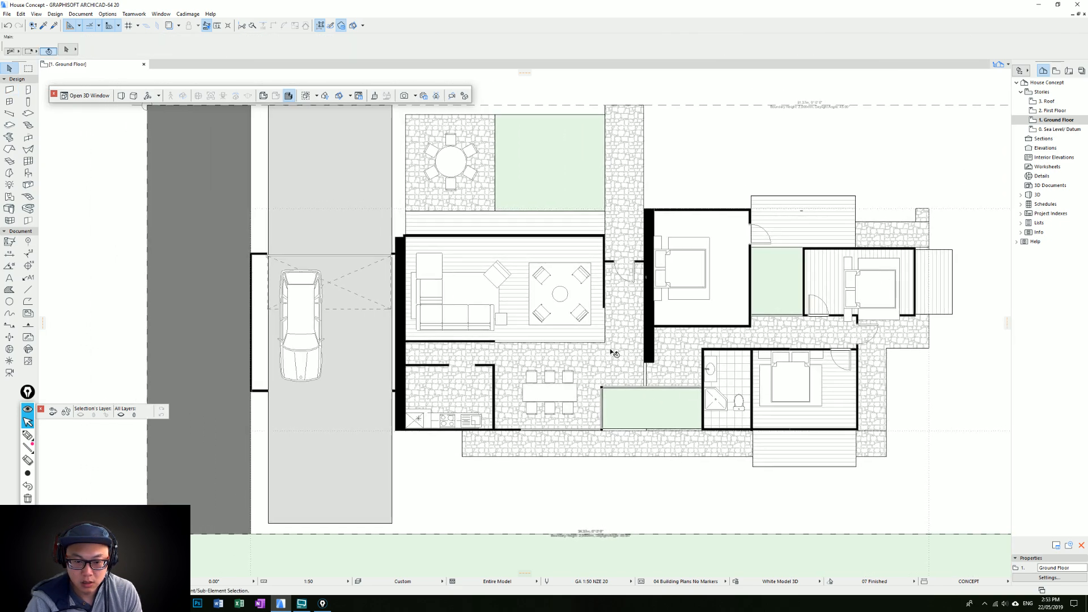
scroll(610, 352, "down", 1)
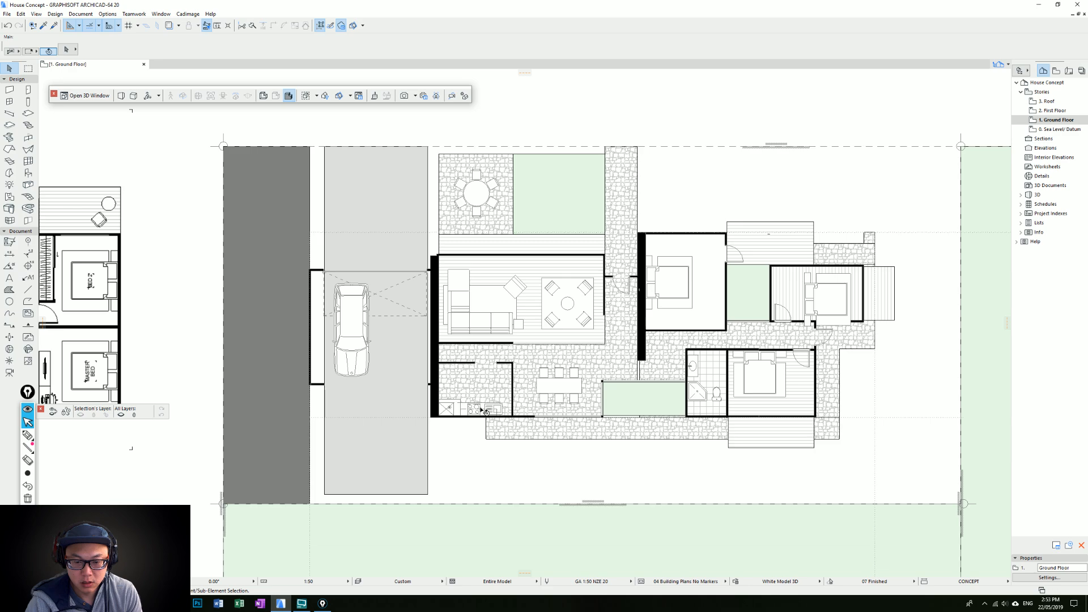
scroll(483, 408, "up", 3)
left_click(483, 408)
key("ctrl+t")
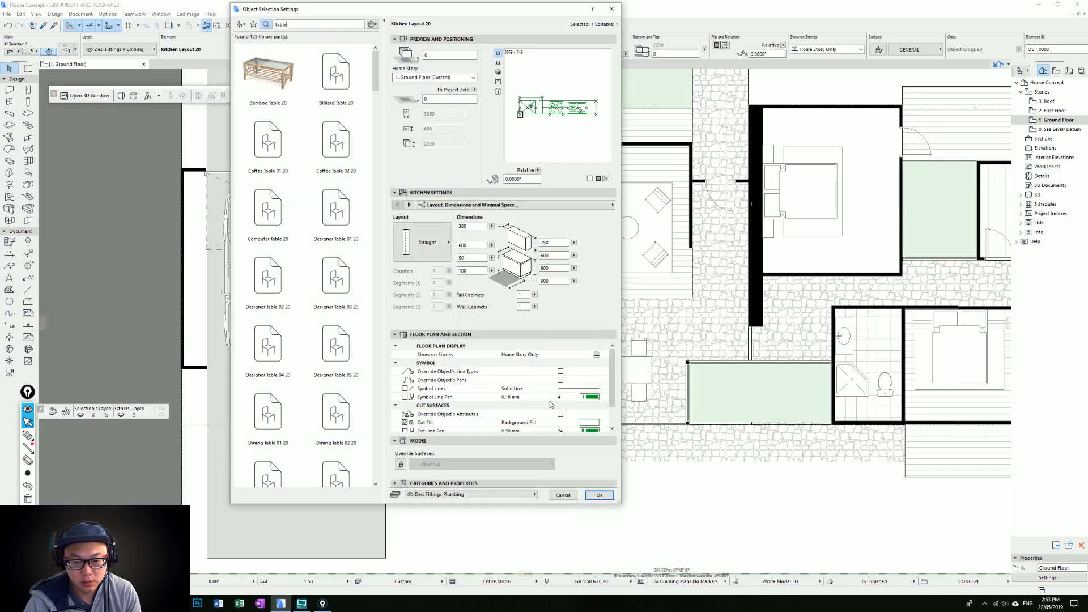
key("Escape")
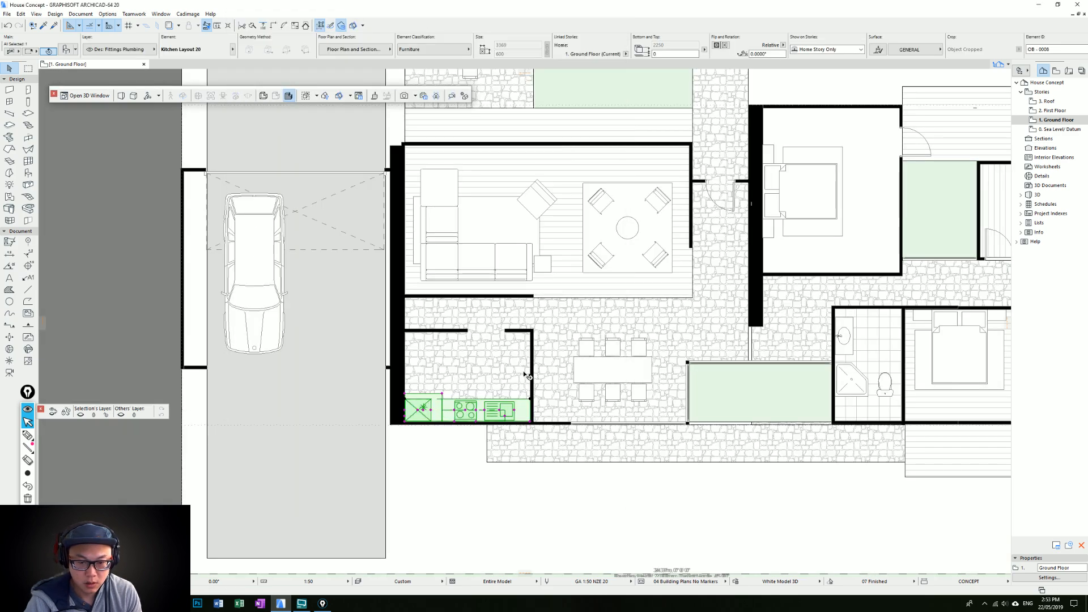
key("Escape")
Extend the fieldstone paving below the kitchen so its end lines up with the thick wall's outer face
middle_click_drag(425, 401, 524, 381)
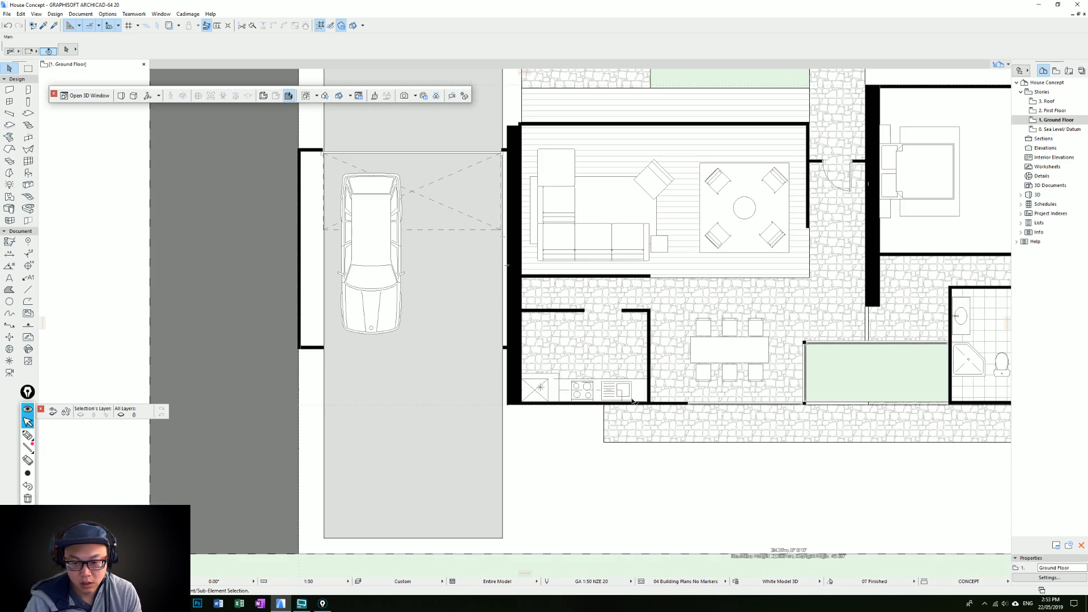
left_click(608, 413)
left_click(604, 416)
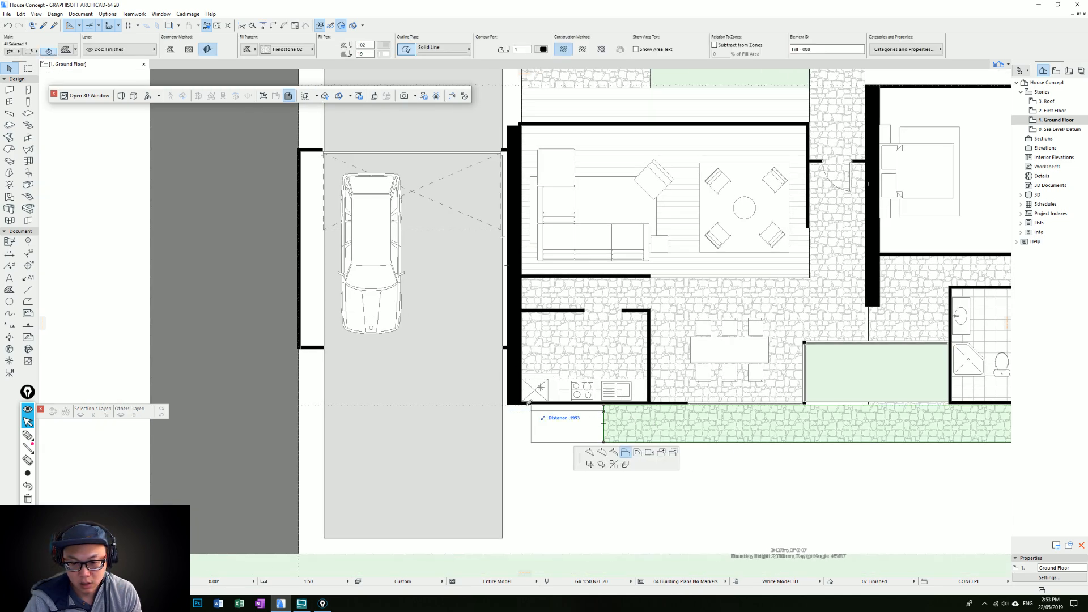
left_click(507, 405)
key("Escape")
Examine the overall site plan and the driveway fill alongside the living area's thick wall
scroll(559, 403, "down", 5)
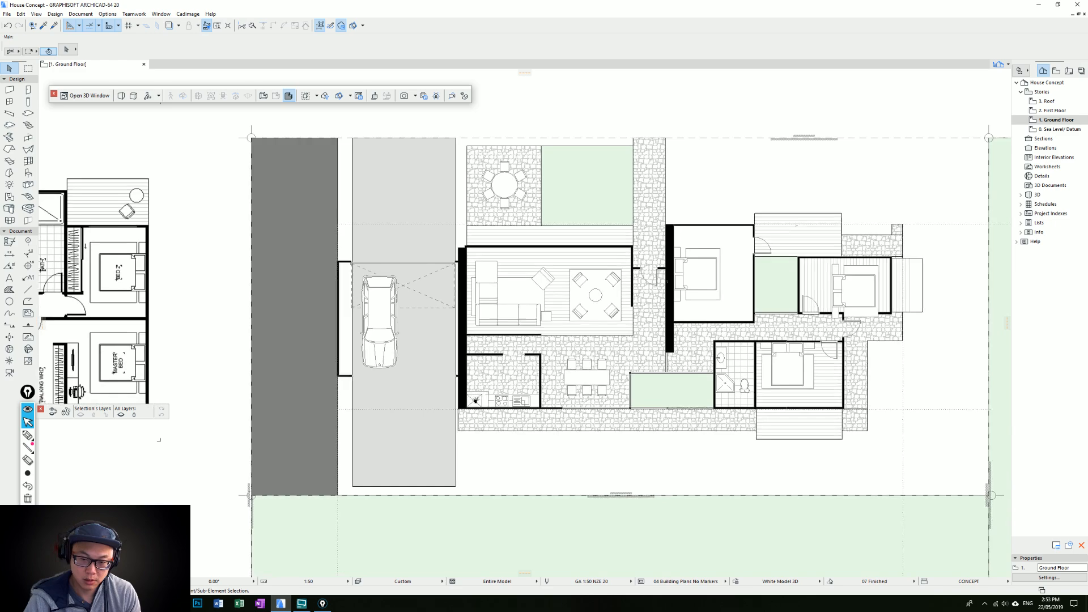
scroll(488, 406, "down", 1)
scroll(437, 440, "up", 2)
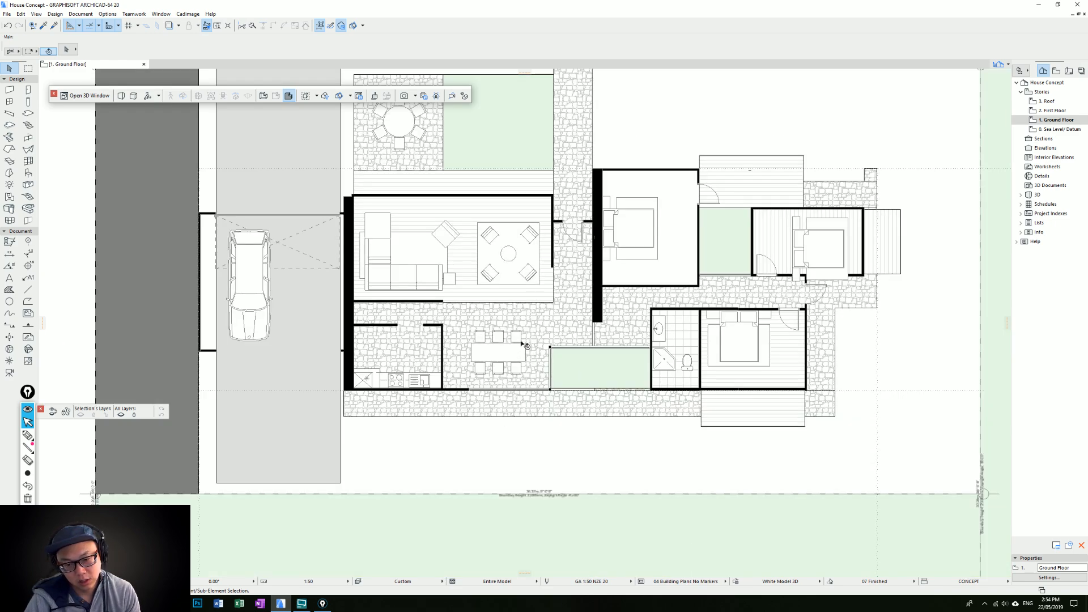
middle_click_drag(508, 392, 521, 437)
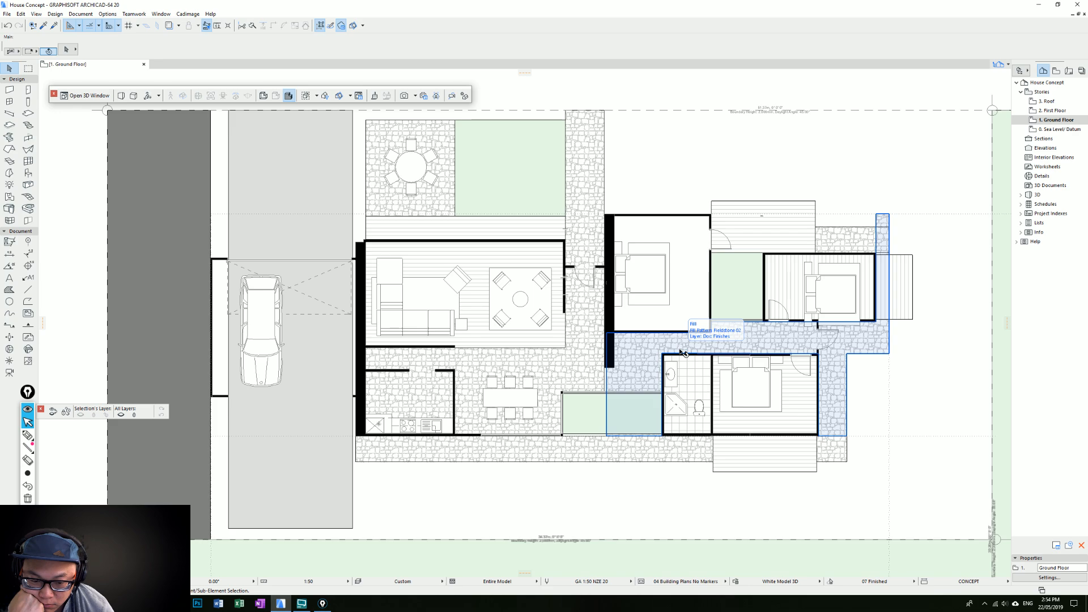
scroll(682, 352, "down", 2)
left_click(518, 218)
key("Escape")
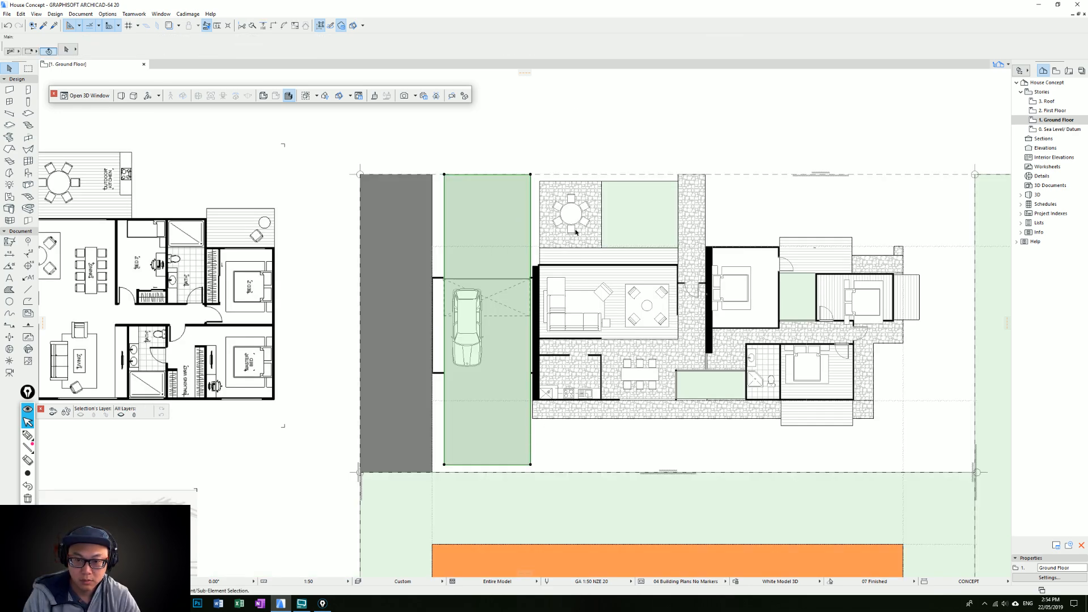
left_click(521, 465)
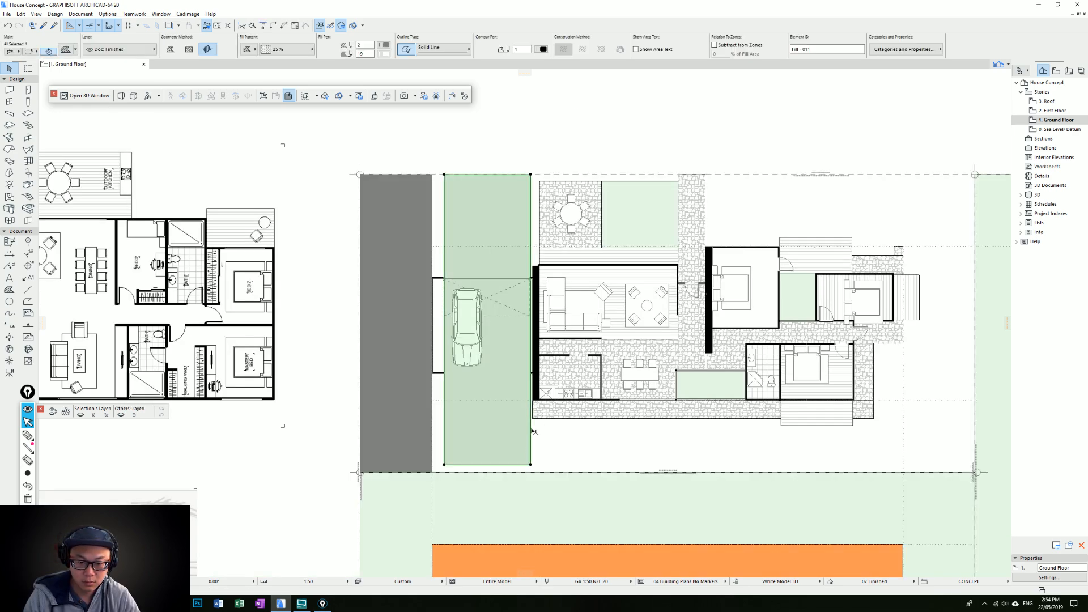
left_click(533, 262)
key("Escape")
key("Escape")
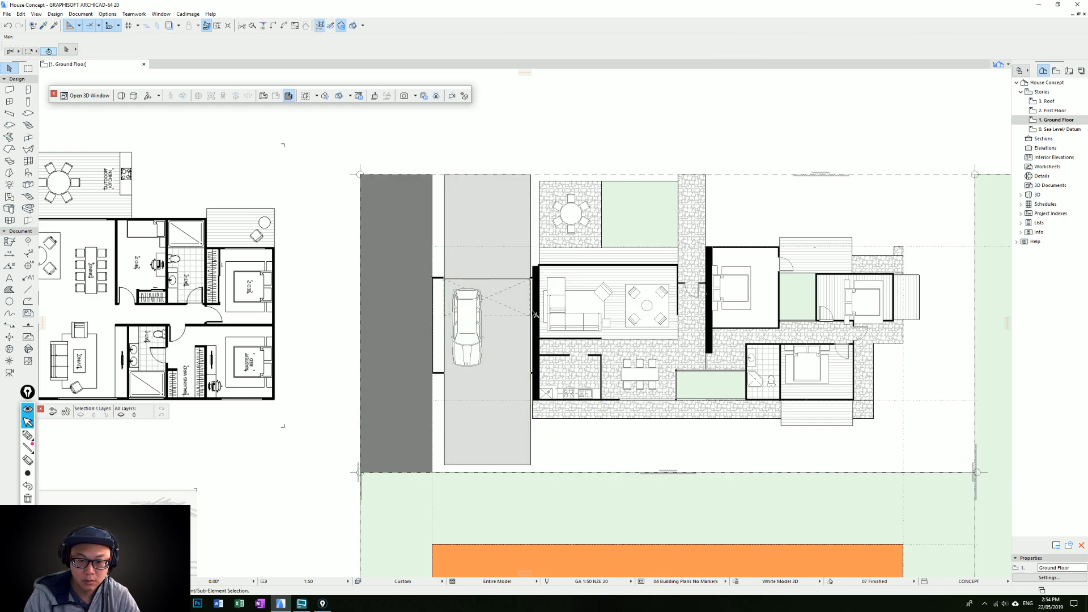
Examine the living area's thick driveway-side wall, its thin entry-side wall and the layout through to the bedrooms
scroll(539, 303, "up", 2)
left_click(536, 262)
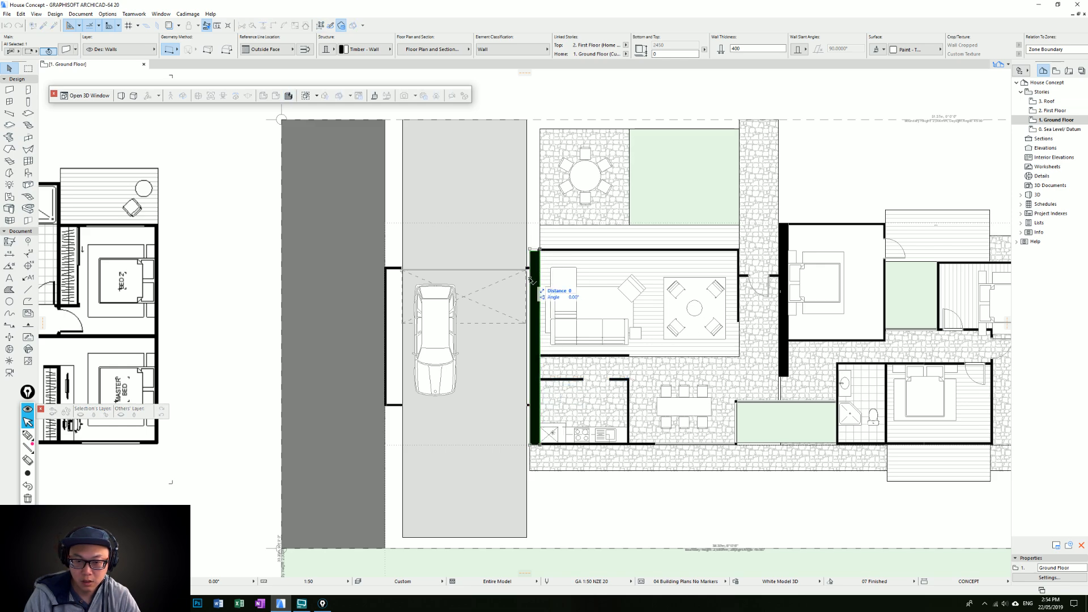
key("Escape")
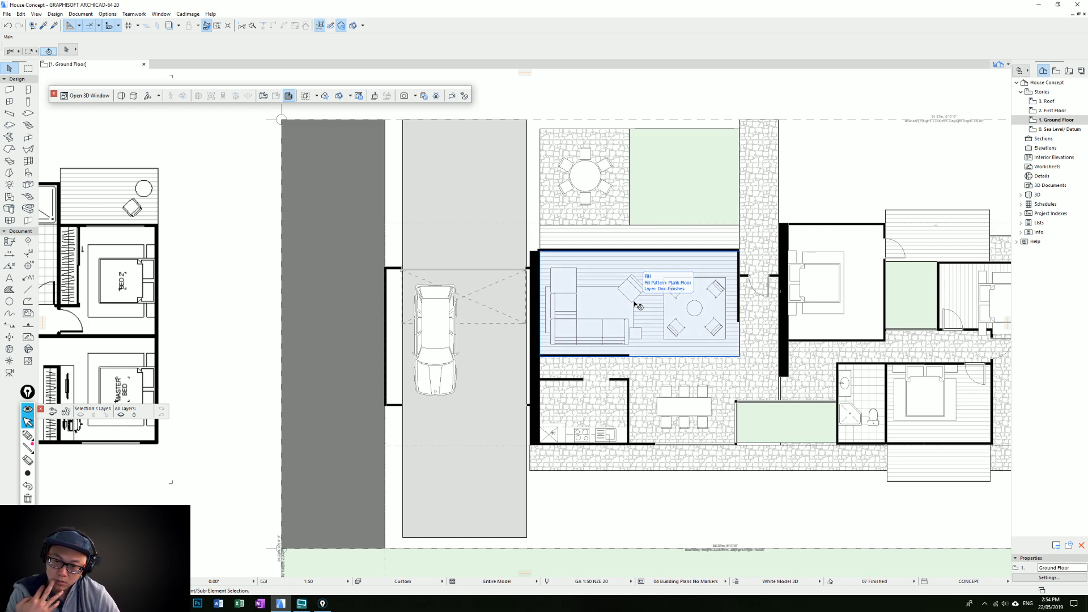
left_click(740, 268)
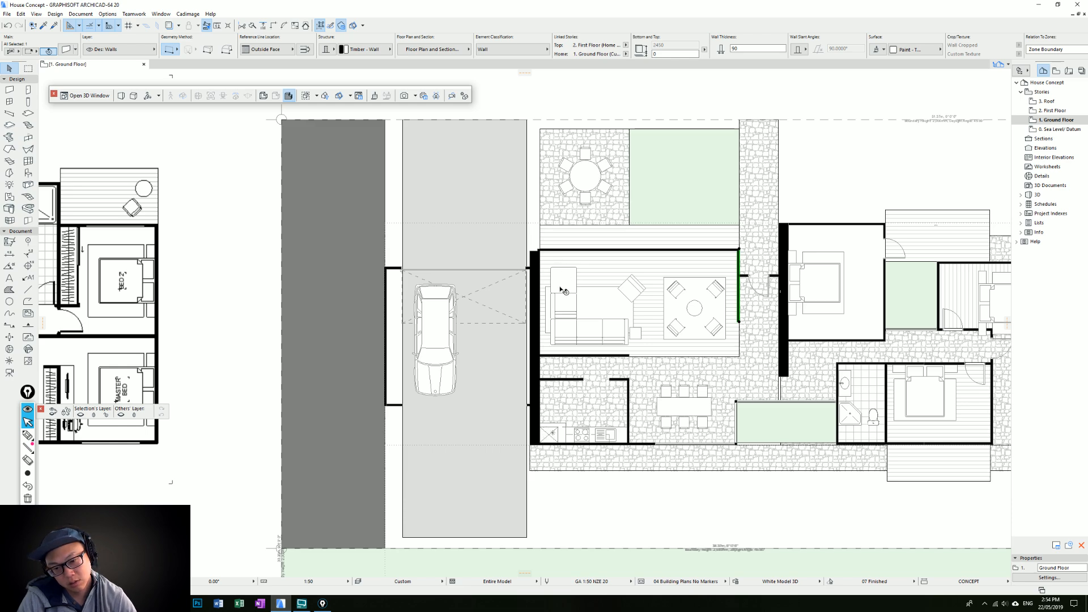
scroll(731, 225, "down", 1)
middle_click_drag(732, 224, 633, 254)
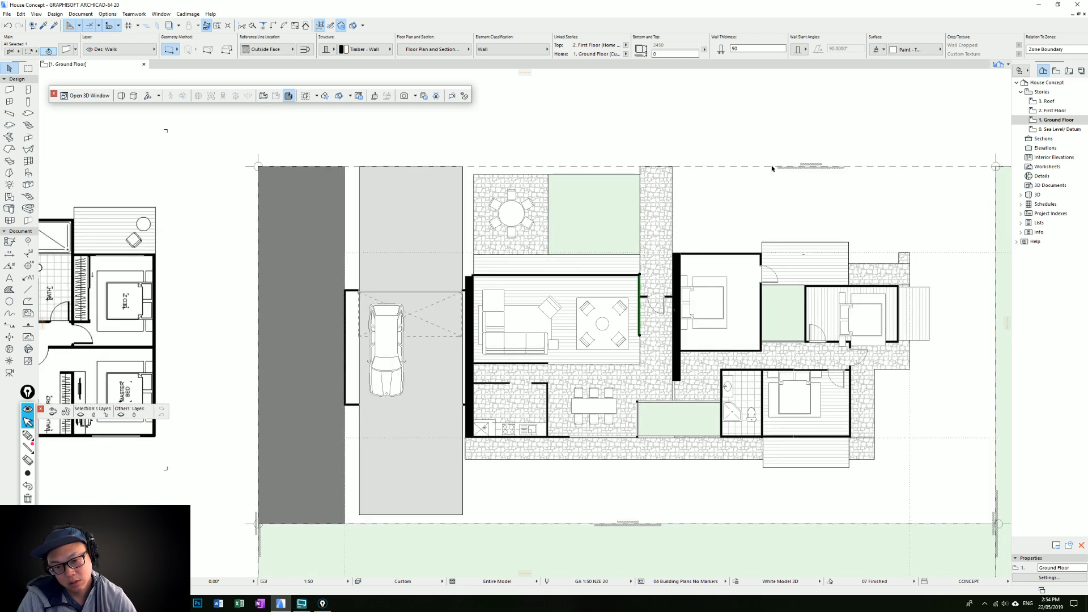
left_click(797, 171)
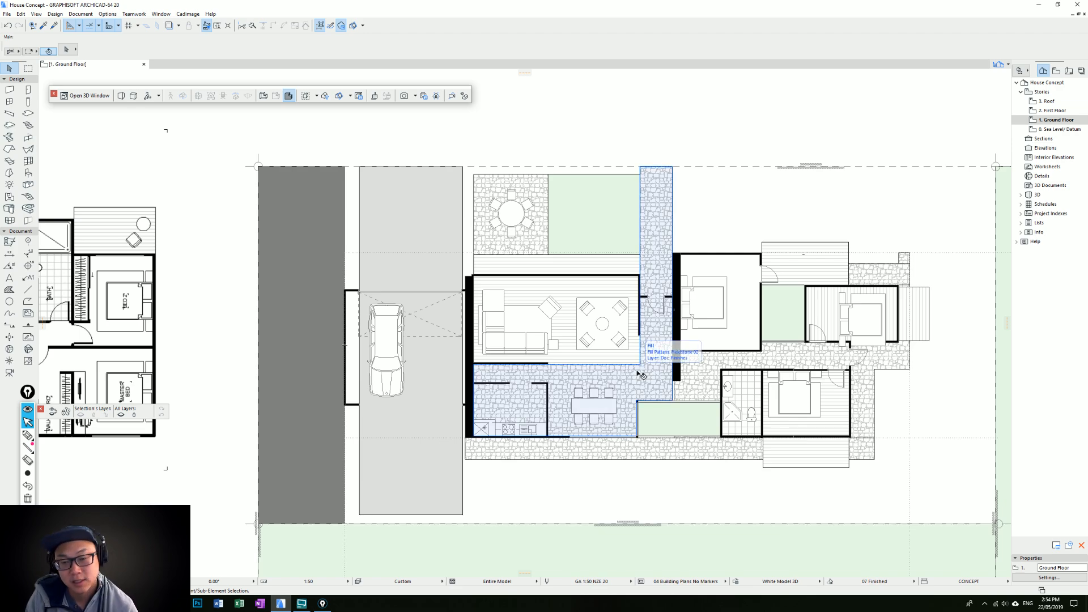
mouse_move(762, 287)
middle_mouse_down()
mouse_move(641, 276)
mouse_move(778, 289)
middle_mouse_up()
middle_click_drag(848, 306, 762, 298)
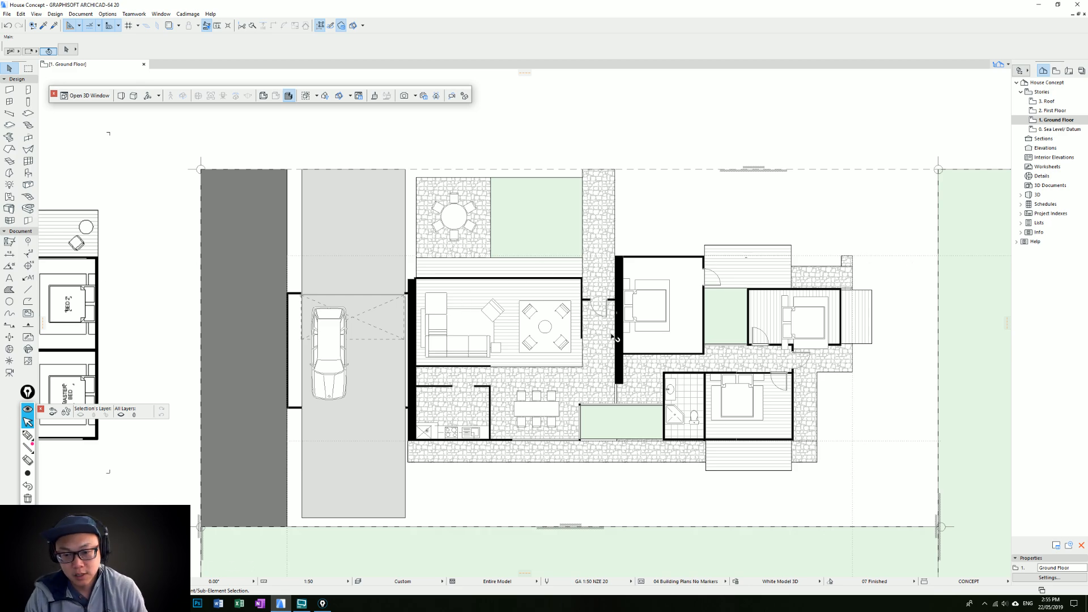
Mark up the plan with a yellow entry arrow and a pink door and wardrobe along the first bedroom's hallway wall
scroll(607, 332, "up", 2)
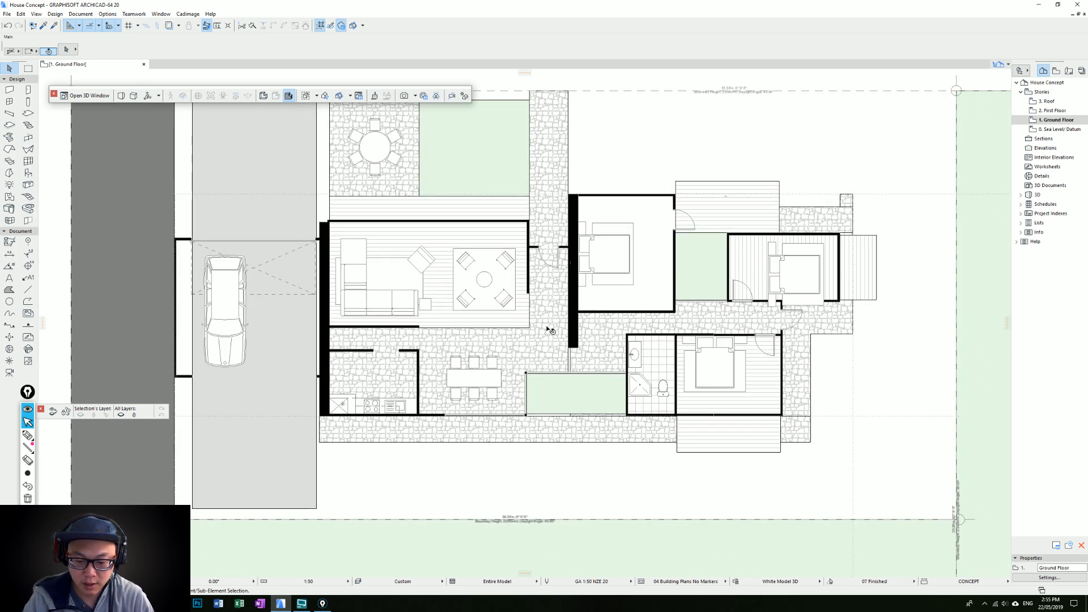
left_click(27, 435)
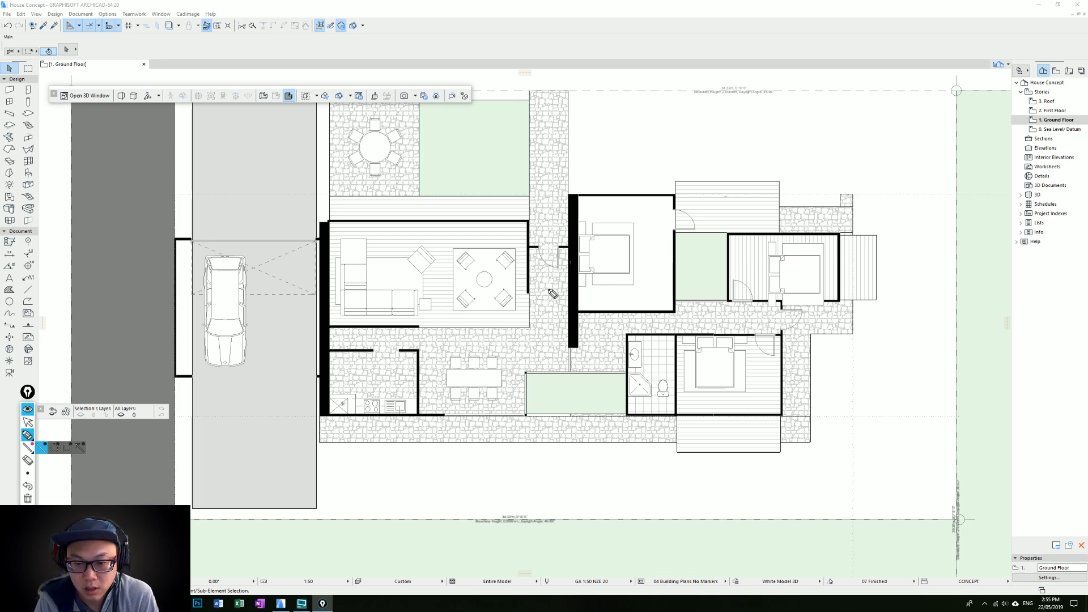
left_click_drag(551, 215, 553, 278)
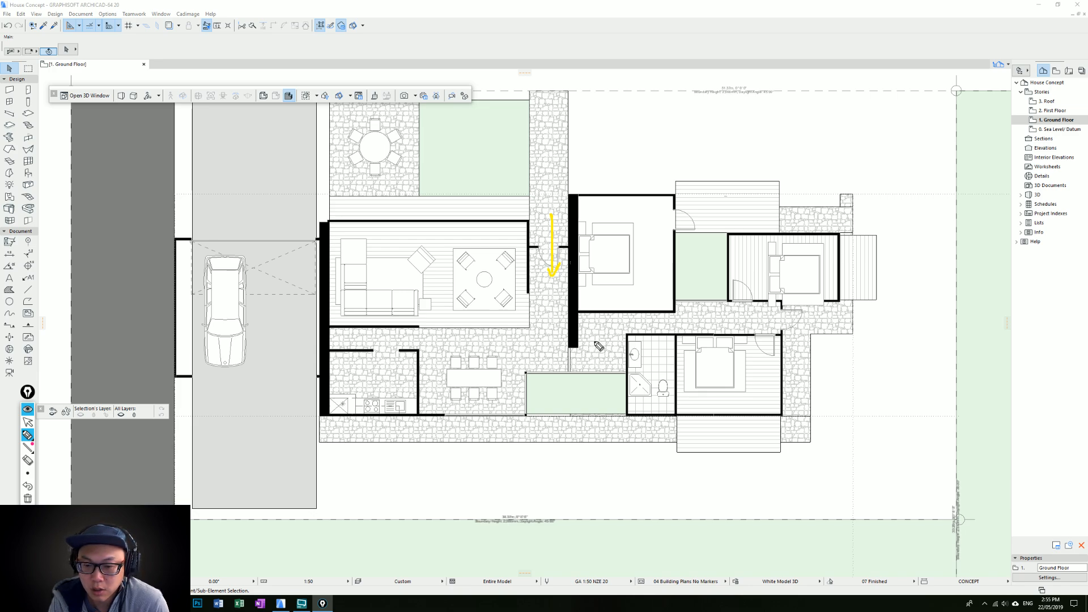
mouse_move(581, 310)
left_mouse_down()
mouse_move(589, 296)
mouse_move(596, 310)
left_mouse_up()
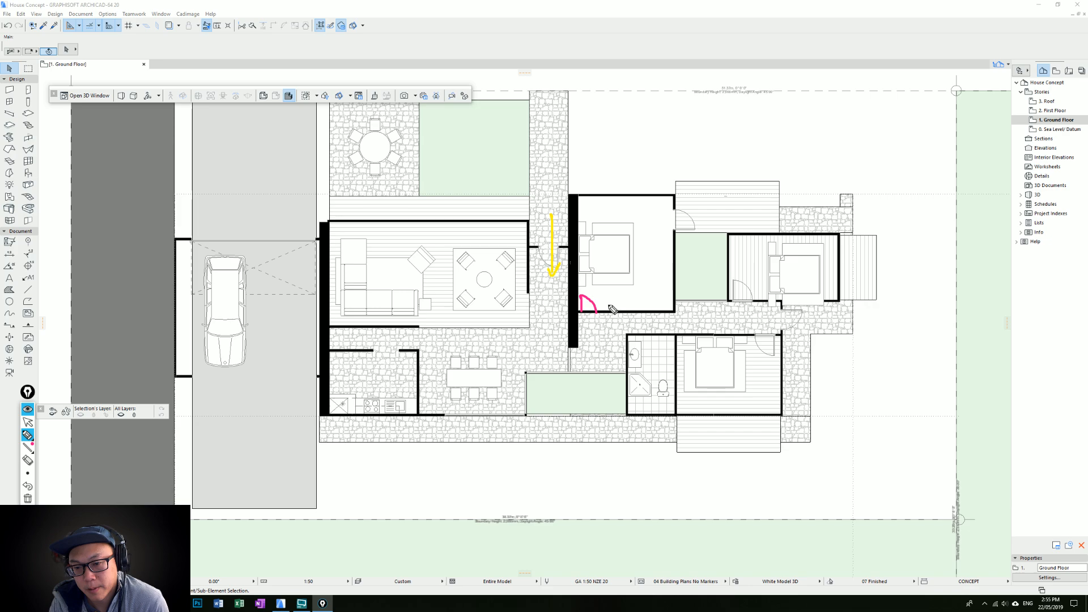
mouse_move(601, 296)
left_mouse_down()
mouse_move(605, 312)
mouse_move(679, 299)
mouse_move(621, 304)
mouse_move(655, 308)
left_mouse_up()
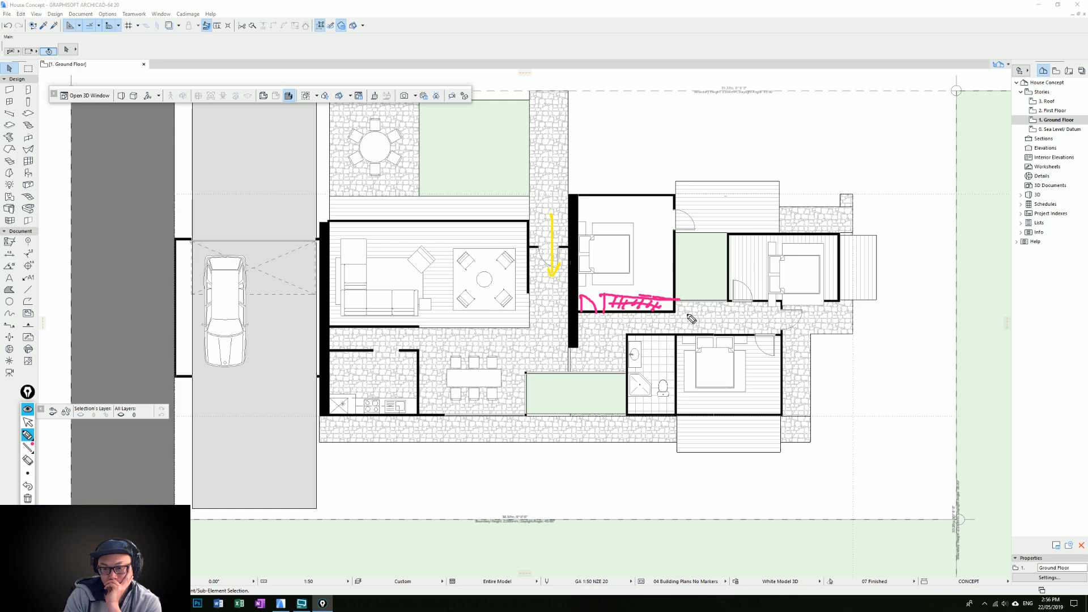
Mark pink circulation arrows down the entry path, along the bedroom hallway, across the living side and around the thick wall's end
left_click_drag(578, 318, 857, 327)
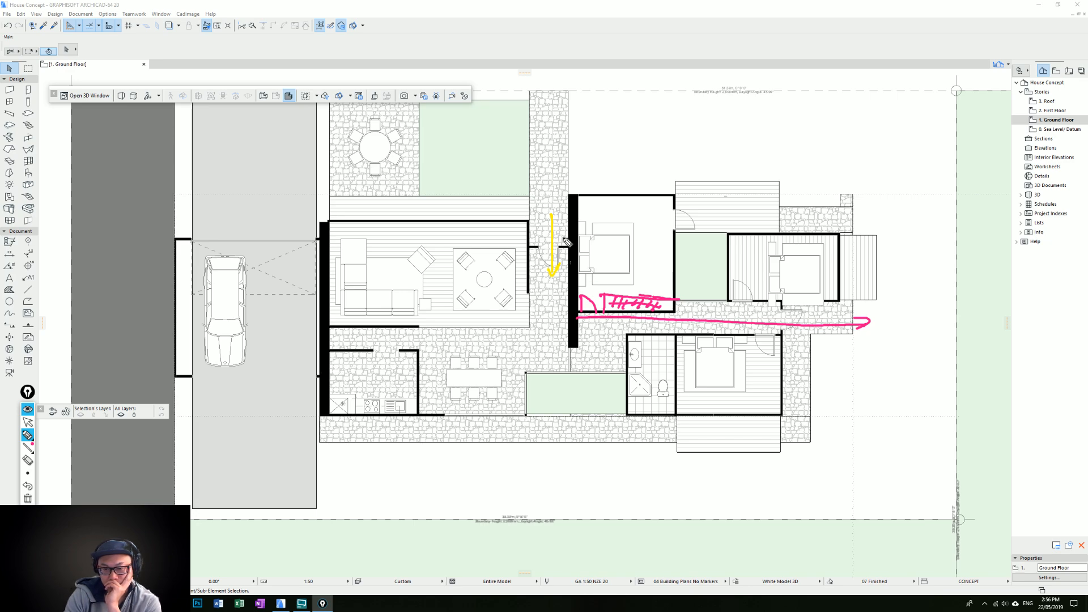
mouse_move(549, 133)
left_mouse_down()
mouse_move(546, 361)
mouse_move(554, 352)
left_mouse_up()
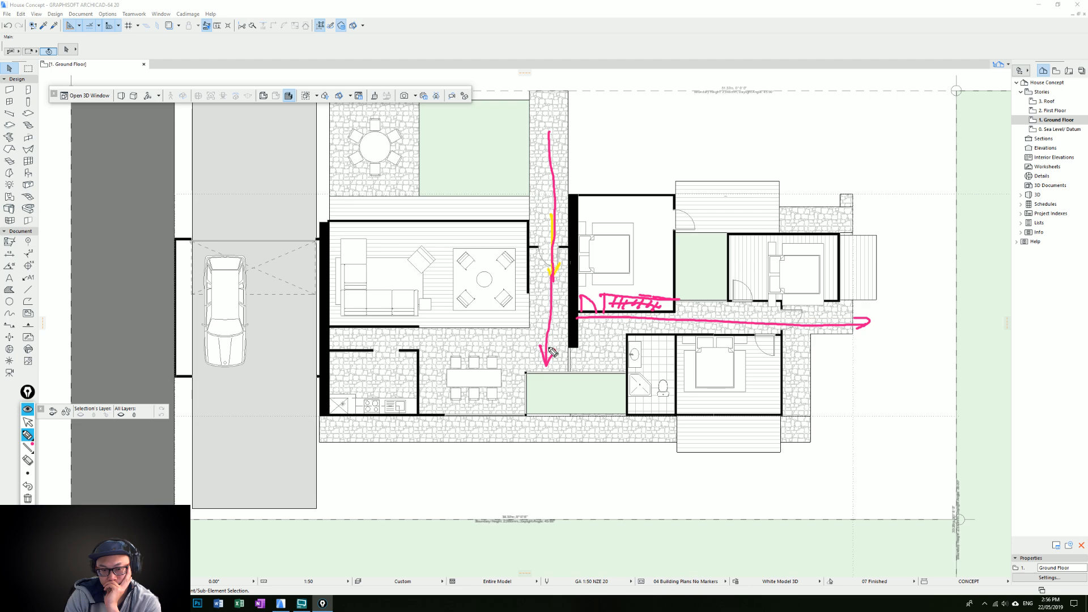
mouse_move(311, 342)
left_mouse_down()
mouse_move(568, 341)
mouse_move(560, 347)
left_mouse_up()
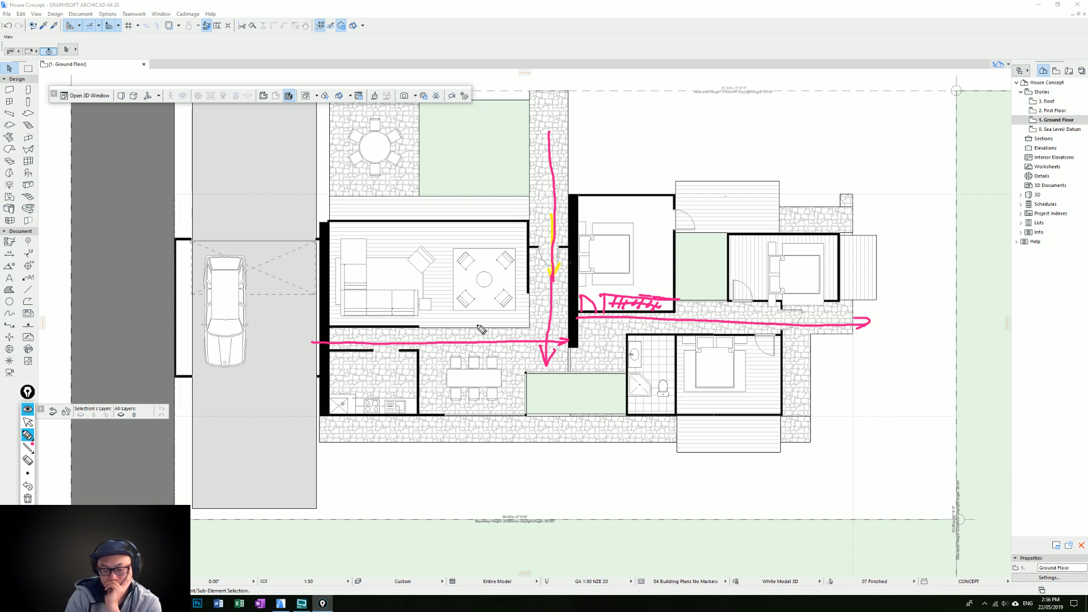
left_click_drag(328, 328, 823, 333)
mouse_move(548, 340)
left_mouse_down()
mouse_move(585, 369)
mouse_move(595, 332)
mouse_move(600, 340)
left_mouse_up()
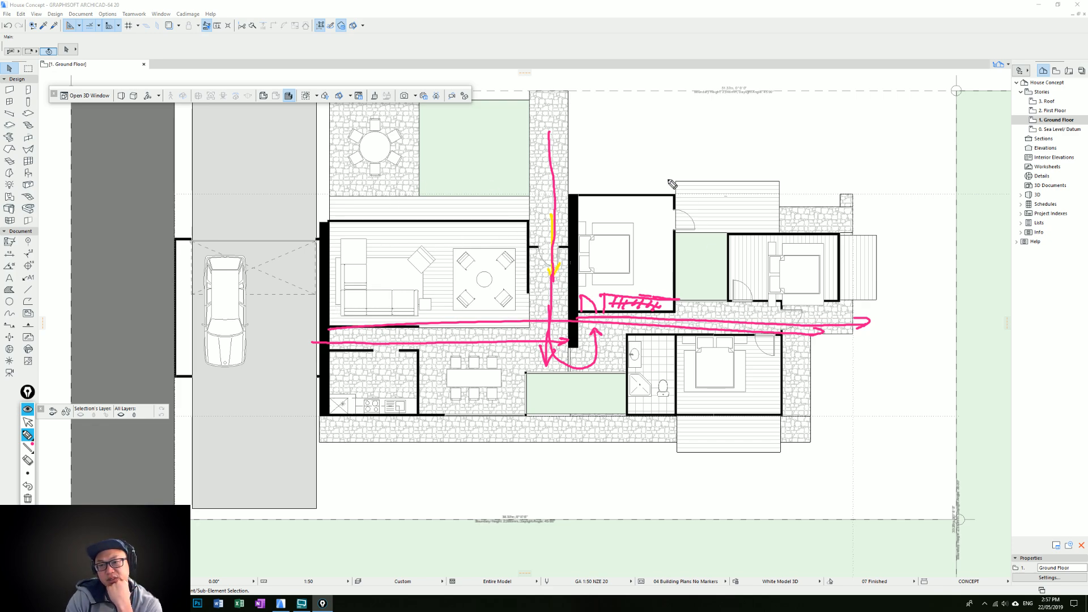
Sketch a pink perspective of a raised box on a base plane above the bedrooms, and clear all the pen markups
mouse_move(656, 143)
left_mouse_down()
mouse_move(656, 154)
mouse_move(698, 164)
left_mouse_up()
mouse_move(738, 131)
left_mouse_down()
mouse_move(703, 125)
mouse_move(649, 144)
mouse_move(700, 165)
mouse_move(691, 163)
mouse_move(750, 127)
left_mouse_up()
mouse_move(648, 143)
left_mouse_down()
mouse_move(718, 112)
mouse_move(750, 129)
left_mouse_up()
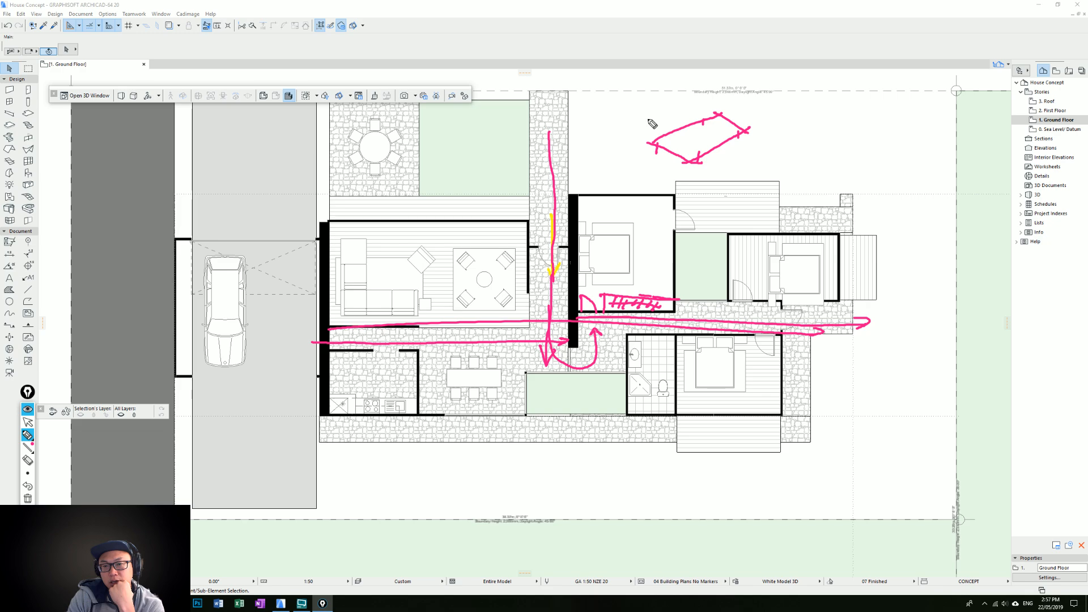
mouse_move(650, 116)
left_mouse_down()
mouse_move(648, 145)
mouse_move(607, 151)
mouse_move(706, 170)
mouse_move(778, 134)
mouse_move(763, 130)
mouse_move(774, 136)
left_mouse_up()
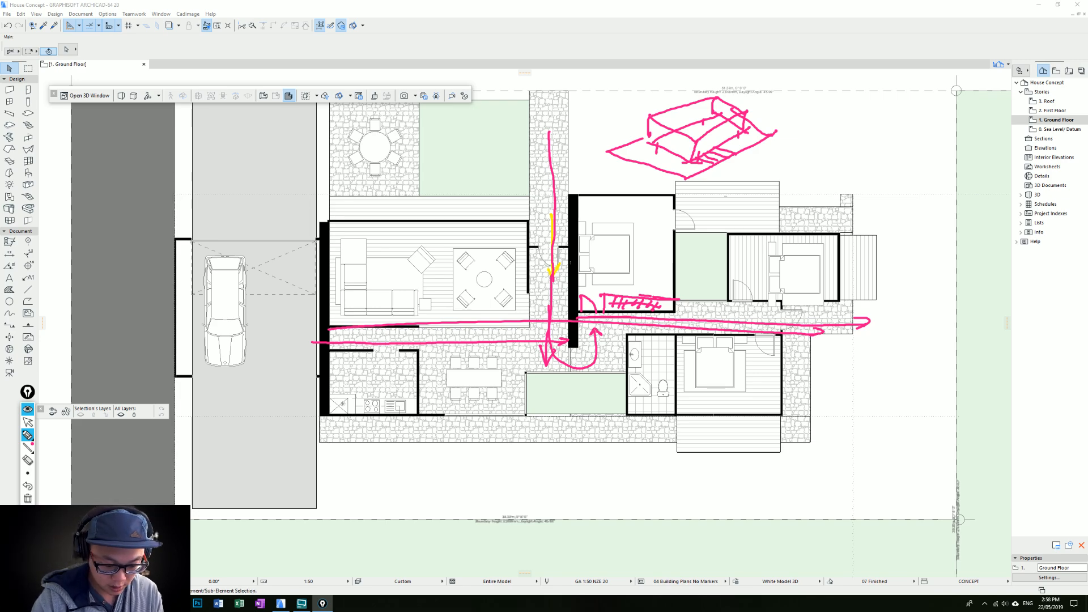
key("Escape")
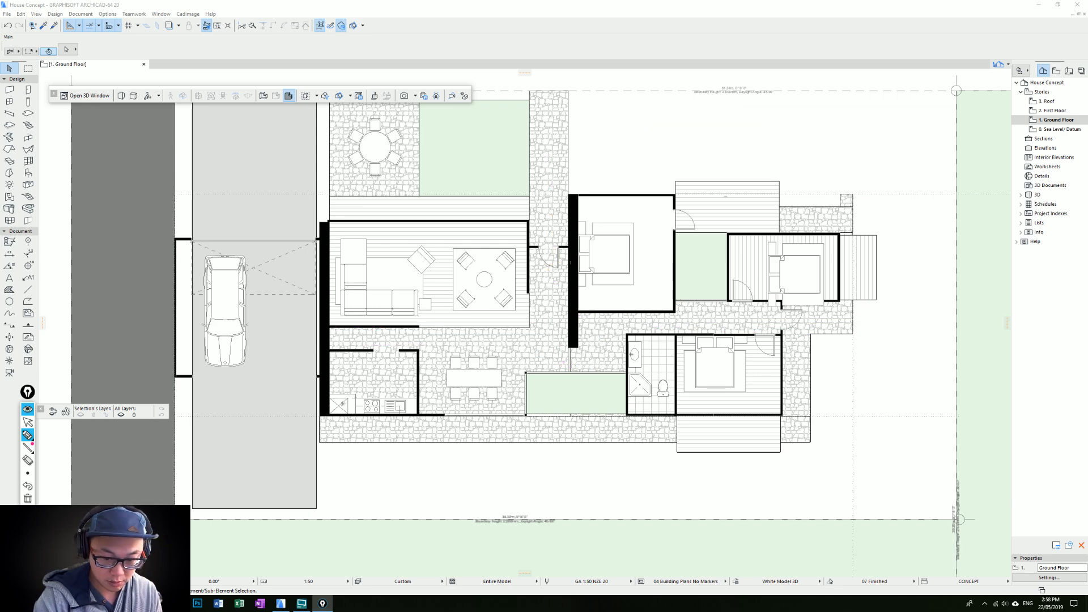